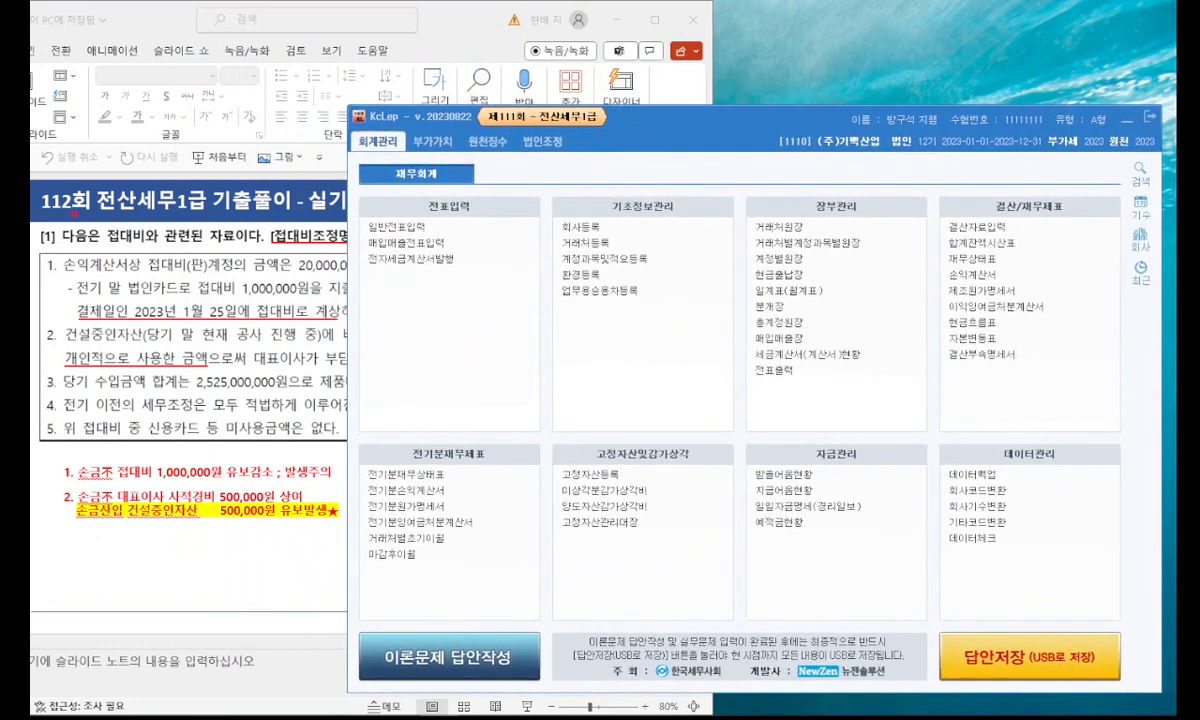
In the 법인조정 menus, switch the working company to 1111 (주)소나무물산
{"action": "left_click_drag", "start_coordinate": [60, 200], "coordinate": [102, 192]}
{"action": "mouse_move", "coordinate": [511, 131]}
{"action": "left_mouse_down"}
{"action": "mouse_move", "coordinate": [519, 104]}
{"action": "mouse_move", "coordinate": [517, 131]}
{"action": "left_mouse_up"}
{"action": "key", "text": "Escape"}
{"action": "left_click", "coordinate": [541, 141]}
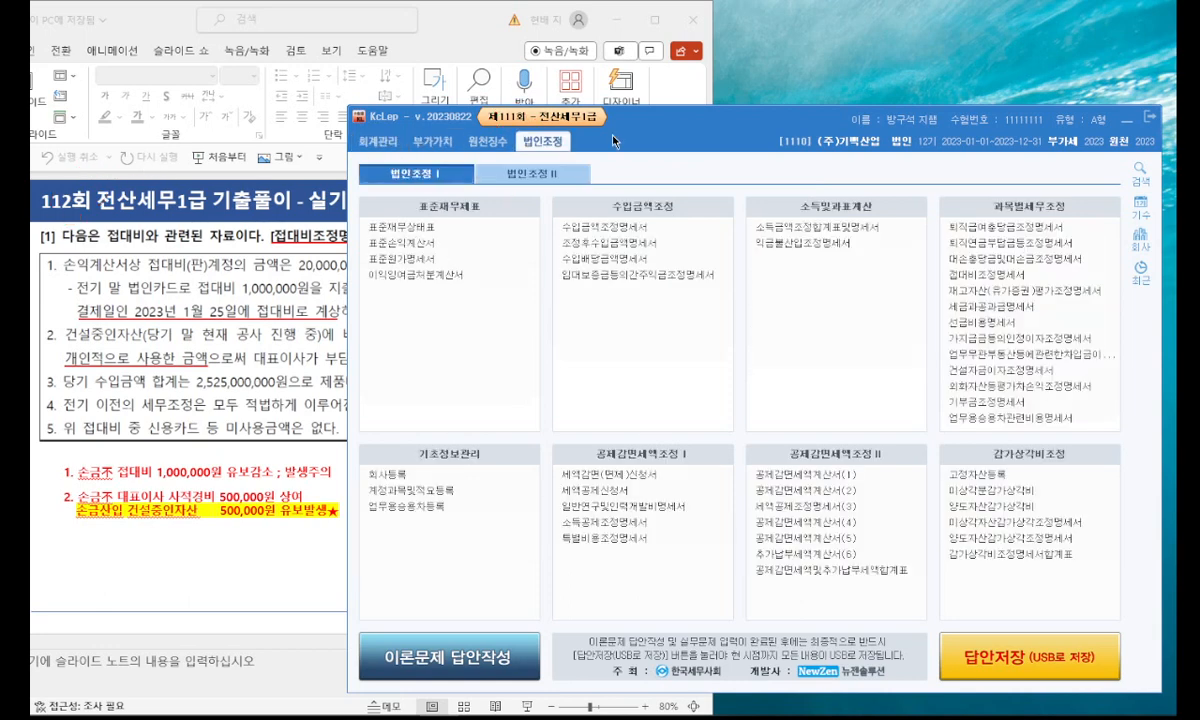
{"action": "left_click", "coordinate": [1138, 240]}
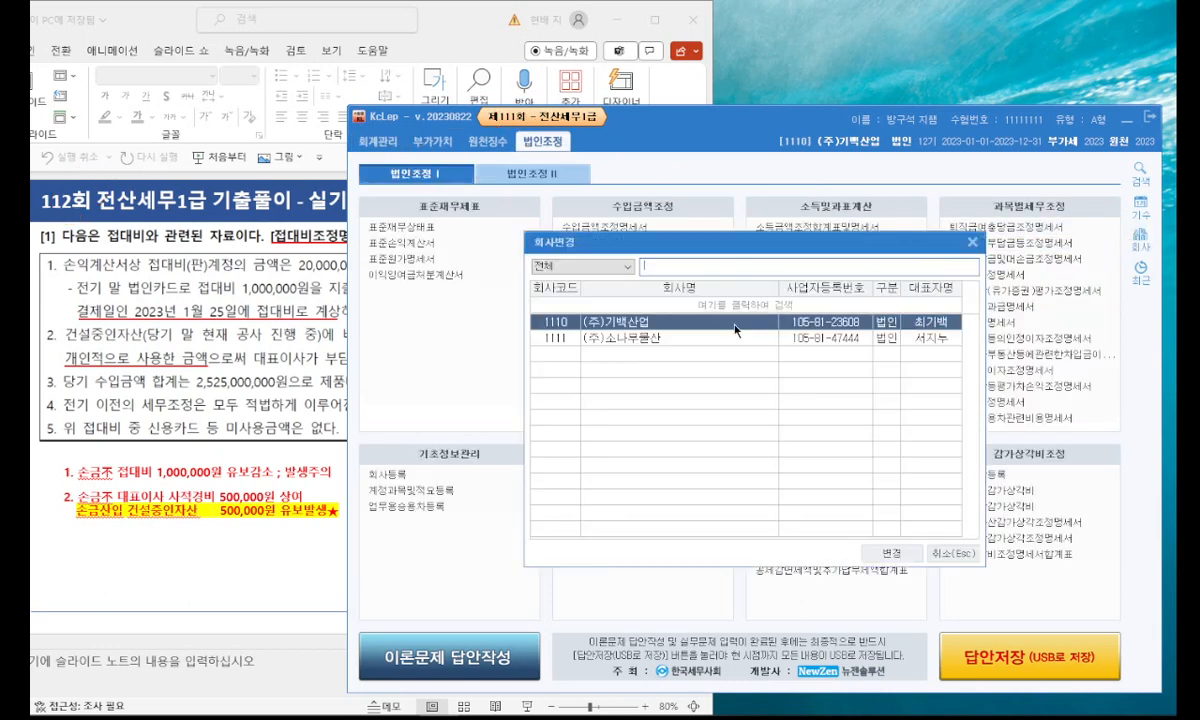
{"action": "left_click", "coordinate": [707, 339]}
{"action": "double_click", "coordinate": [658, 341]}
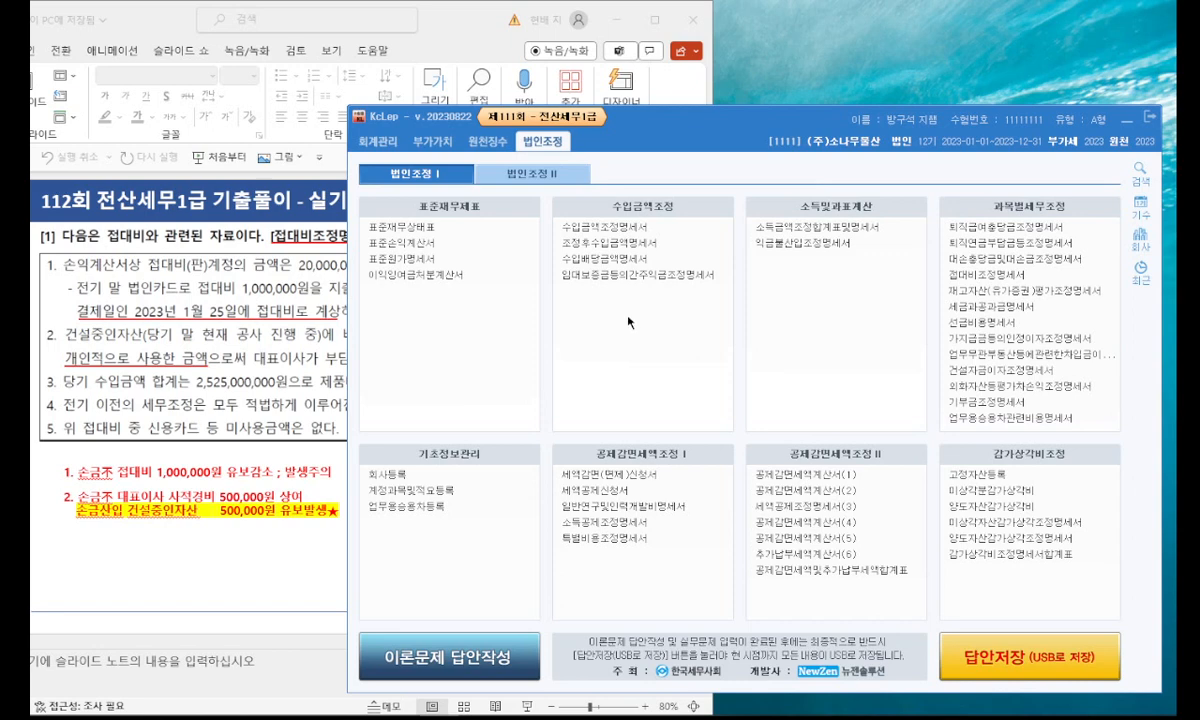
Open 접대비조정명세서, load existing data with F12 불러오기, then wipe it all with 전체삭제
{"action": "left_click", "coordinate": [974, 275]}
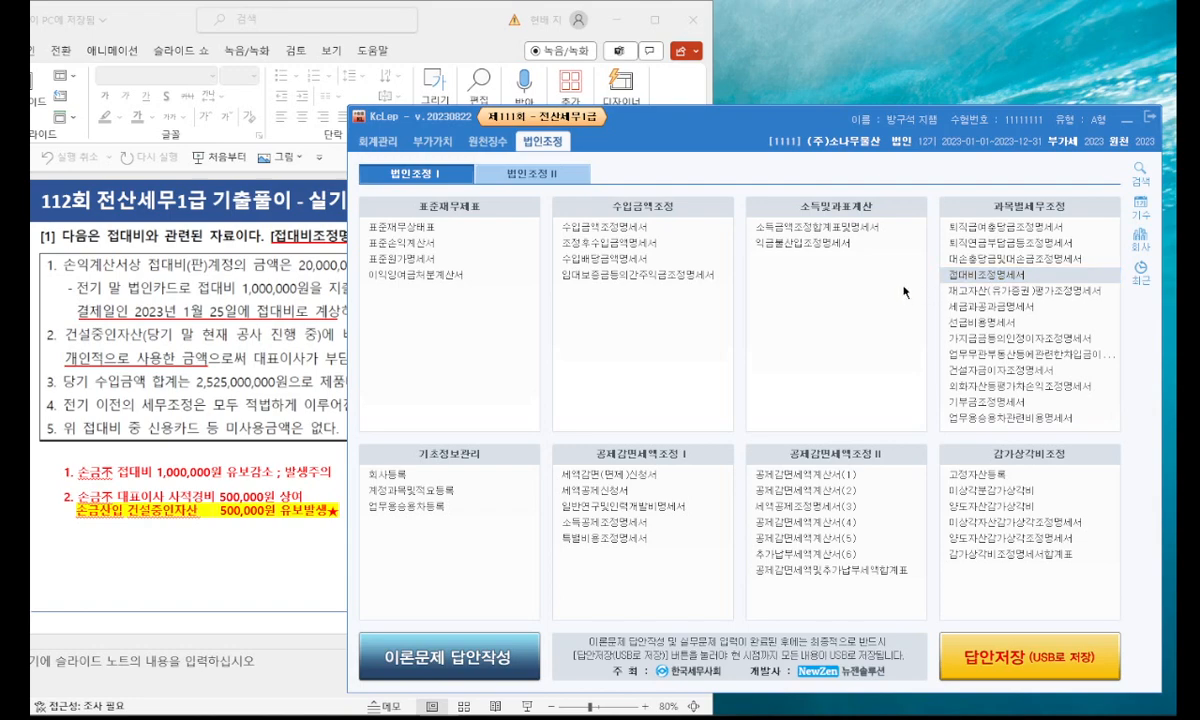
{"action": "left_click_drag", "start_coordinate": [1165, 165], "coordinate": [381, 65]}
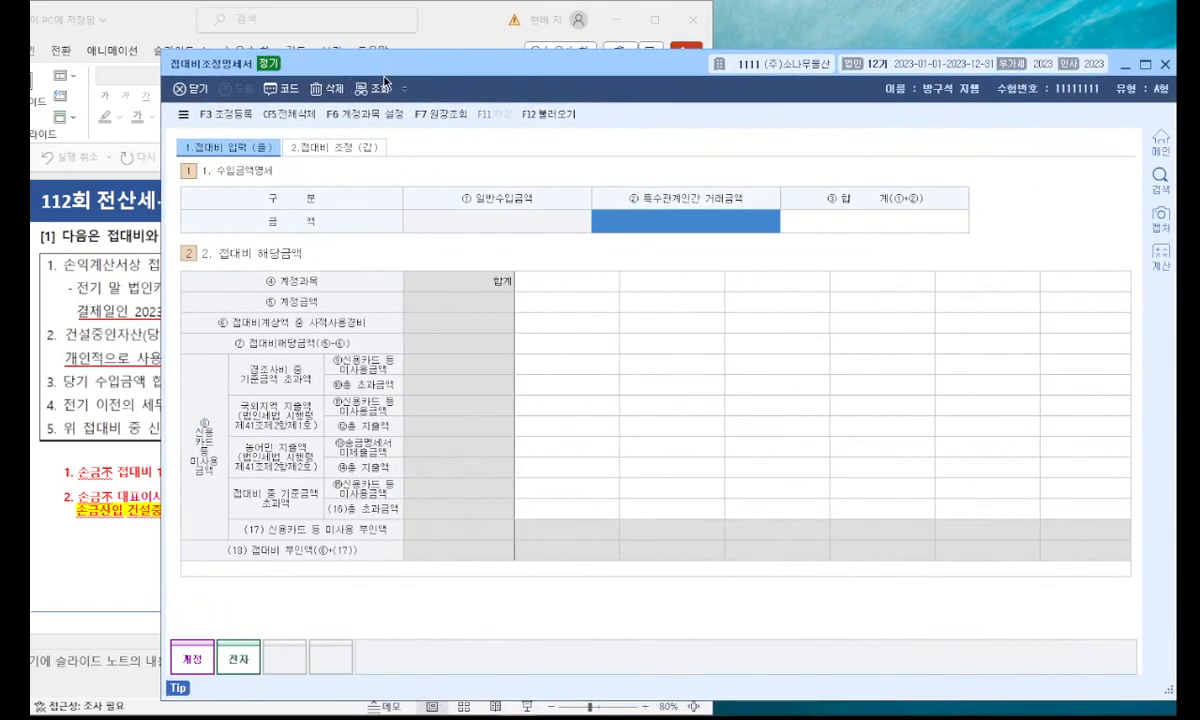
{"action": "left_click", "coordinate": [561, 115]}
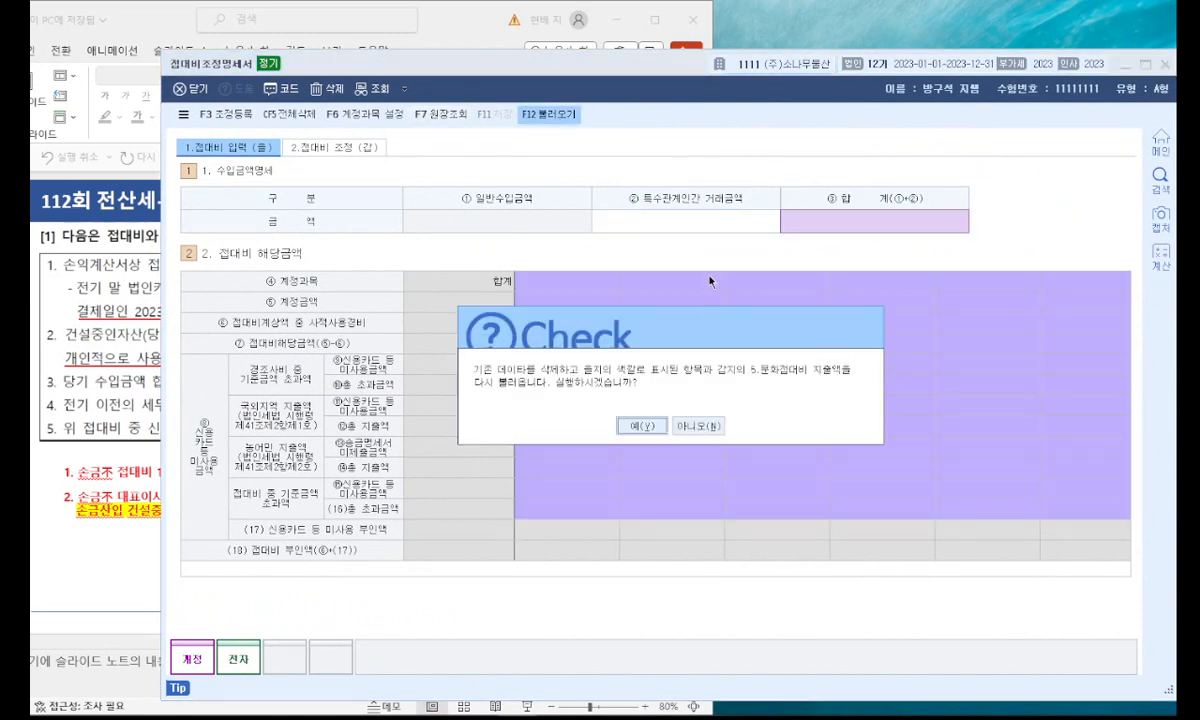
{"action": "left_click", "coordinate": [640, 425]}
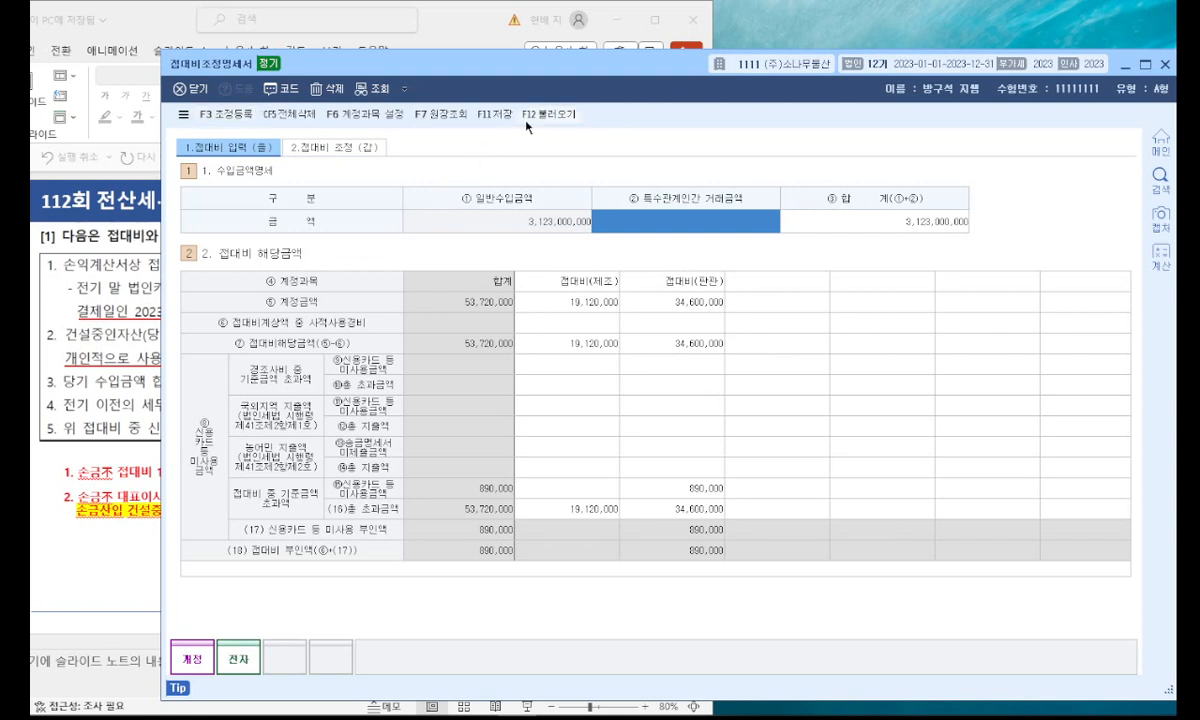
{"action": "left_click", "coordinate": [303, 115]}
{"action": "left_click", "coordinate": [641, 426]}
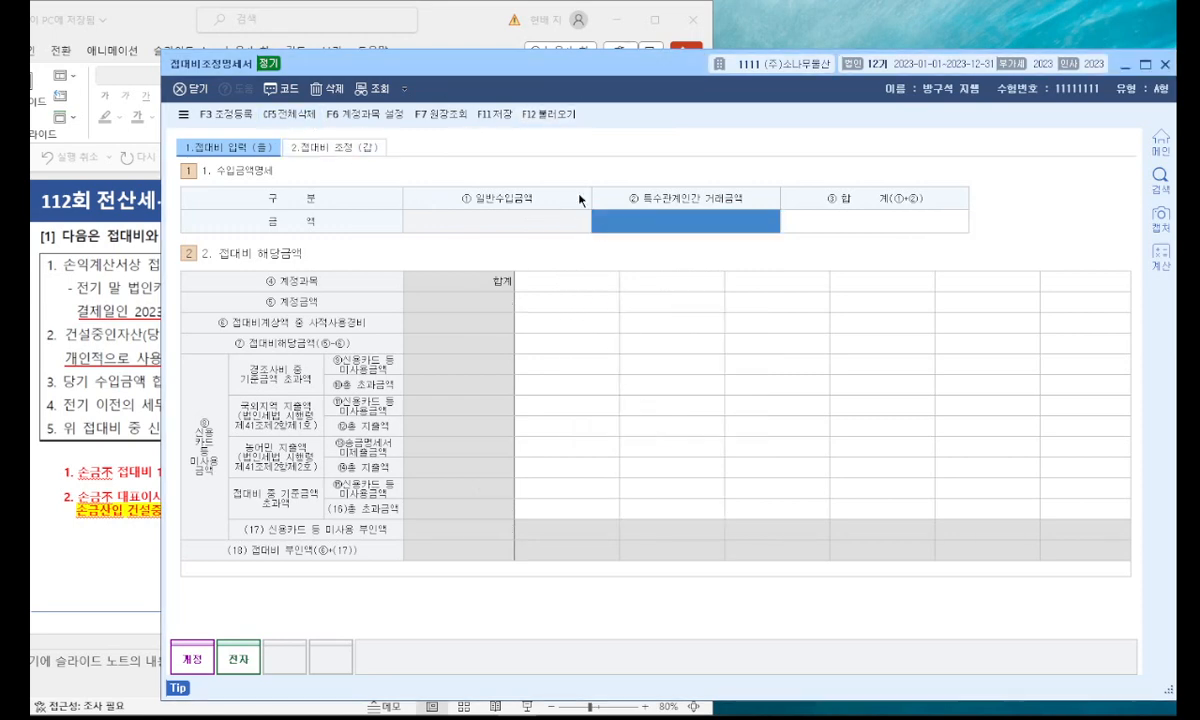
Enter 2,525,000,000 in the ③ 합계 revenue cell
{"action": "left_click", "coordinate": [490, 48]}
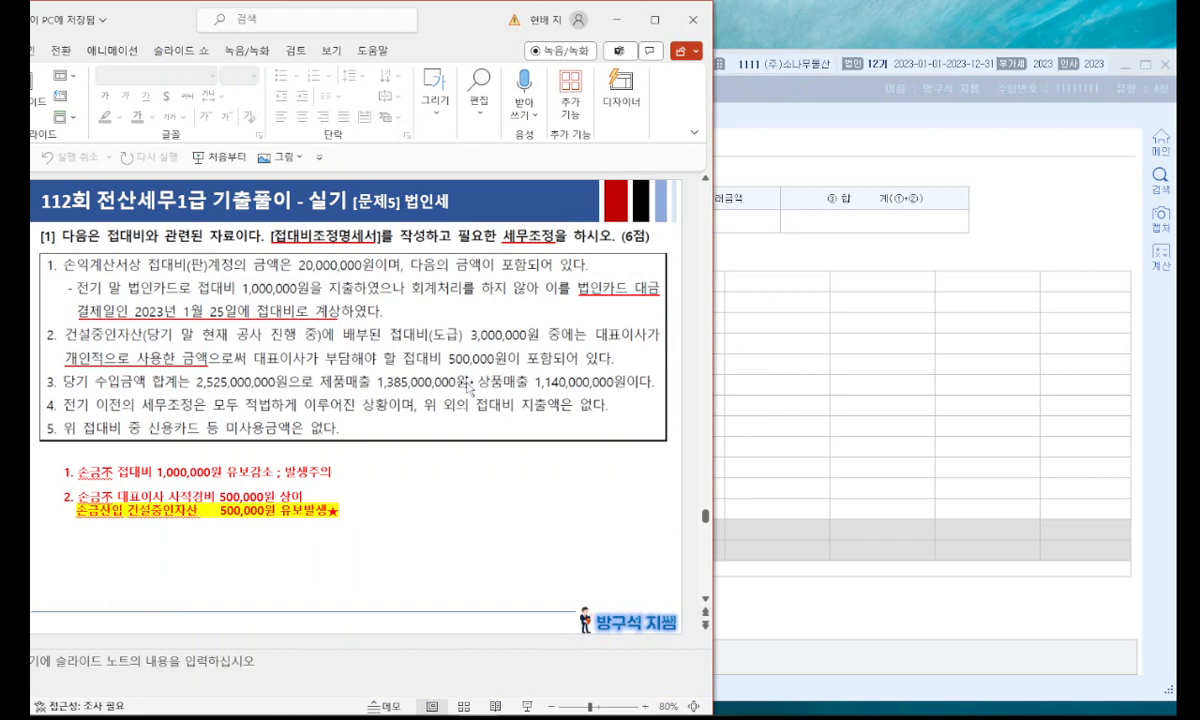
{"action": "left_click", "coordinate": [828, 226]}
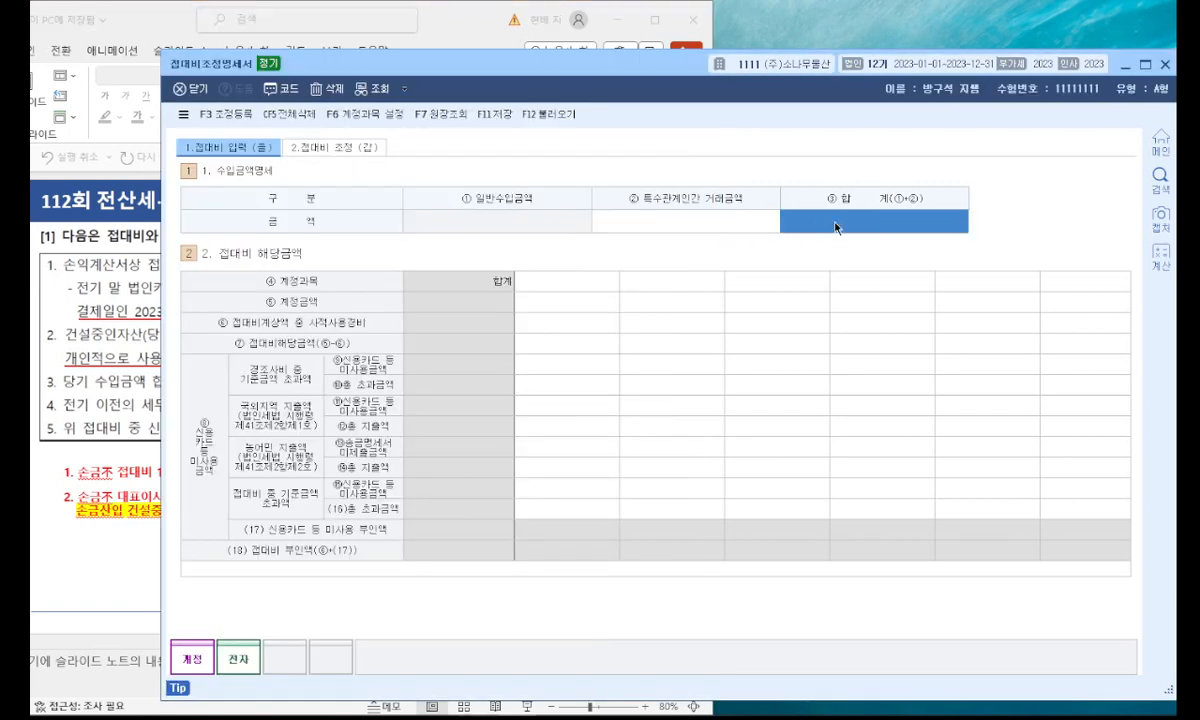
{"action": "type", "text": "2525000000"}
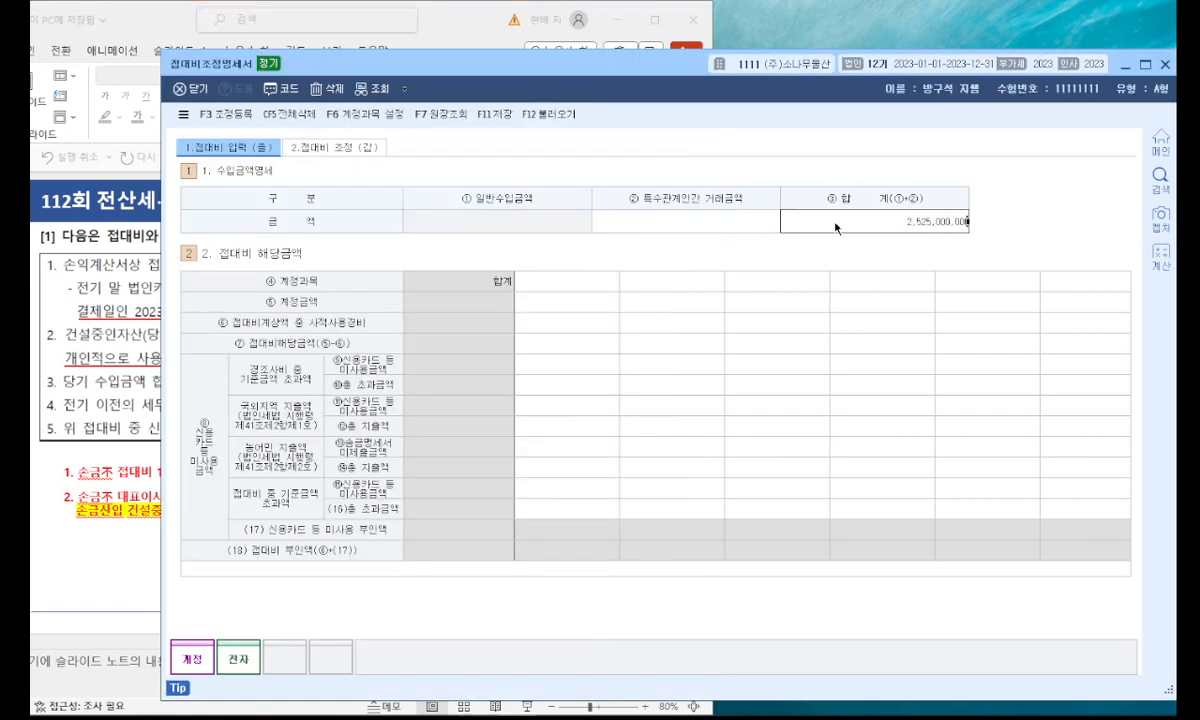
{"action": "key", "text": "Return"}
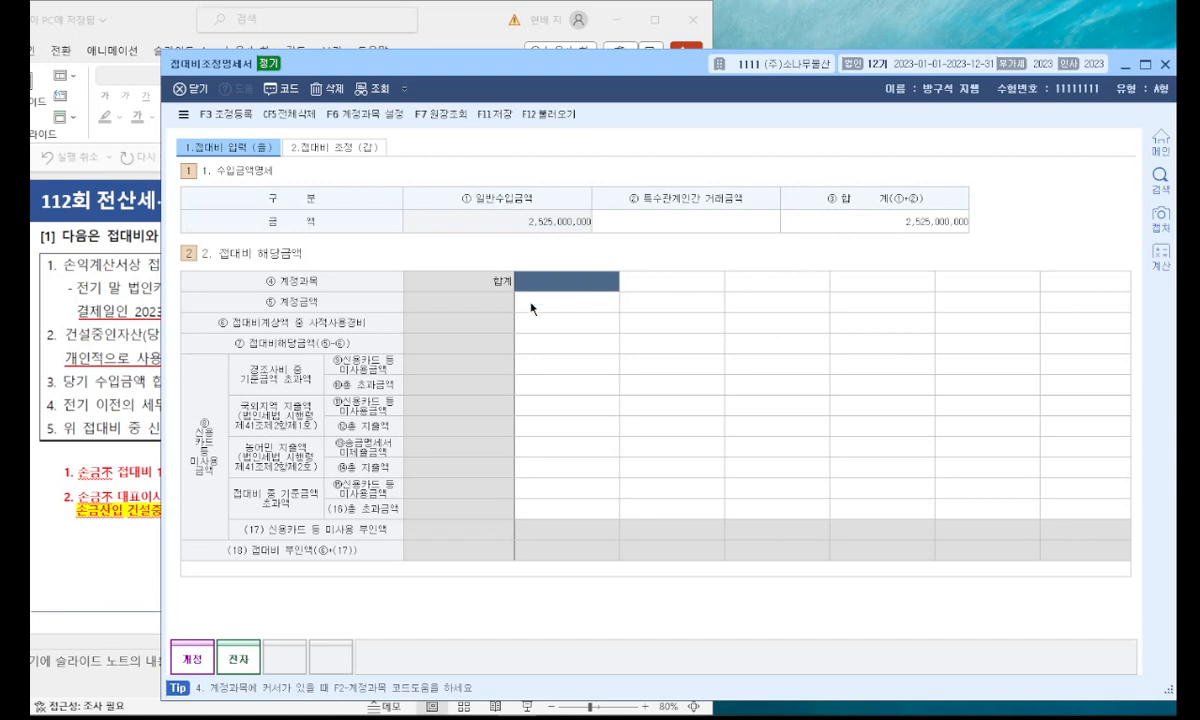
On the problem slide, mark the 20,000,000, 1,000,000 and 3,000,000 entertainment amounts with the pen
{"action": "left_click", "coordinate": [130, 365]}
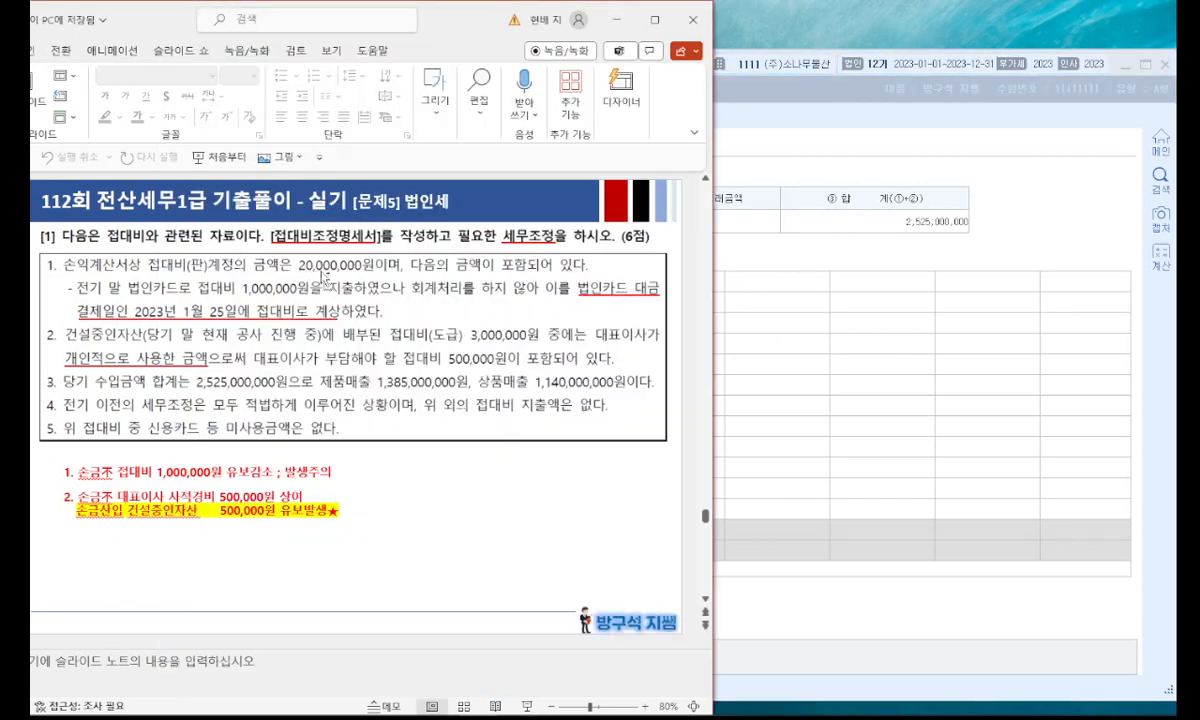
{"action": "left_click_drag", "start_coordinate": [299, 274], "coordinate": [357, 270]}
{"action": "mouse_move", "coordinate": [276, 270]}
{"action": "left_mouse_down"}
{"action": "mouse_move", "coordinate": [224, 284]}
{"action": "mouse_move", "coordinate": [272, 264]}
{"action": "left_mouse_up"}
{"action": "left_click_drag", "start_coordinate": [77, 487], "coordinate": [122, 477]}
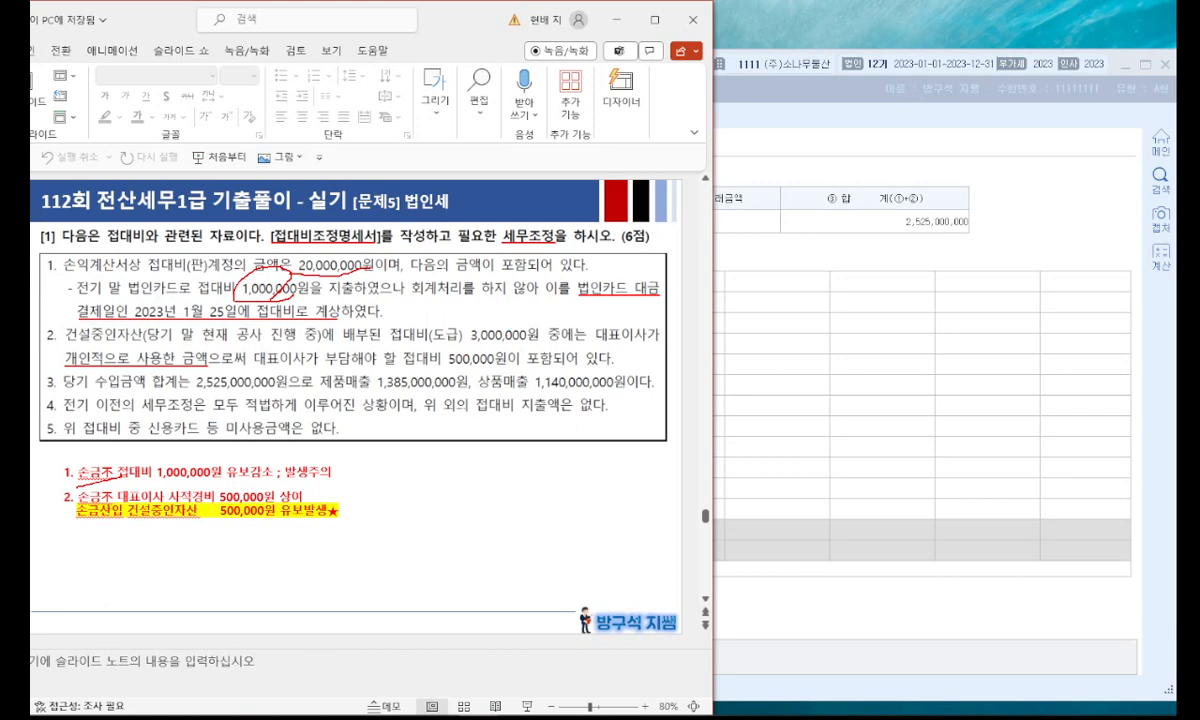
{"action": "mouse_move", "coordinate": [388, 354]}
{"action": "left_mouse_down"}
{"action": "mouse_move", "coordinate": [501, 344]}
{"action": "mouse_move", "coordinate": [472, 324]}
{"action": "mouse_move", "coordinate": [462, 340]}
{"action": "mouse_move", "coordinate": [522, 318]}
{"action": "mouse_move", "coordinate": [436, 324]}
{"action": "mouse_move", "coordinate": [488, 296]}
{"action": "mouse_move", "coordinate": [480, 328]}
{"action": "left_mouse_up"}
{"action": "mouse_move", "coordinate": [220, 283]}
{"action": "left_mouse_down"}
{"action": "mouse_move", "coordinate": [283, 278]}
{"action": "mouse_move", "coordinate": [272, 265]}
{"action": "mouse_move", "coordinate": [287, 254]}
{"action": "mouse_move", "coordinate": [356, 251]}
{"action": "left_mouse_up"}
{"action": "left_click_drag", "start_coordinate": [430, 330], "coordinate": [506, 318]}
{"action": "key", "text": "Escape"}
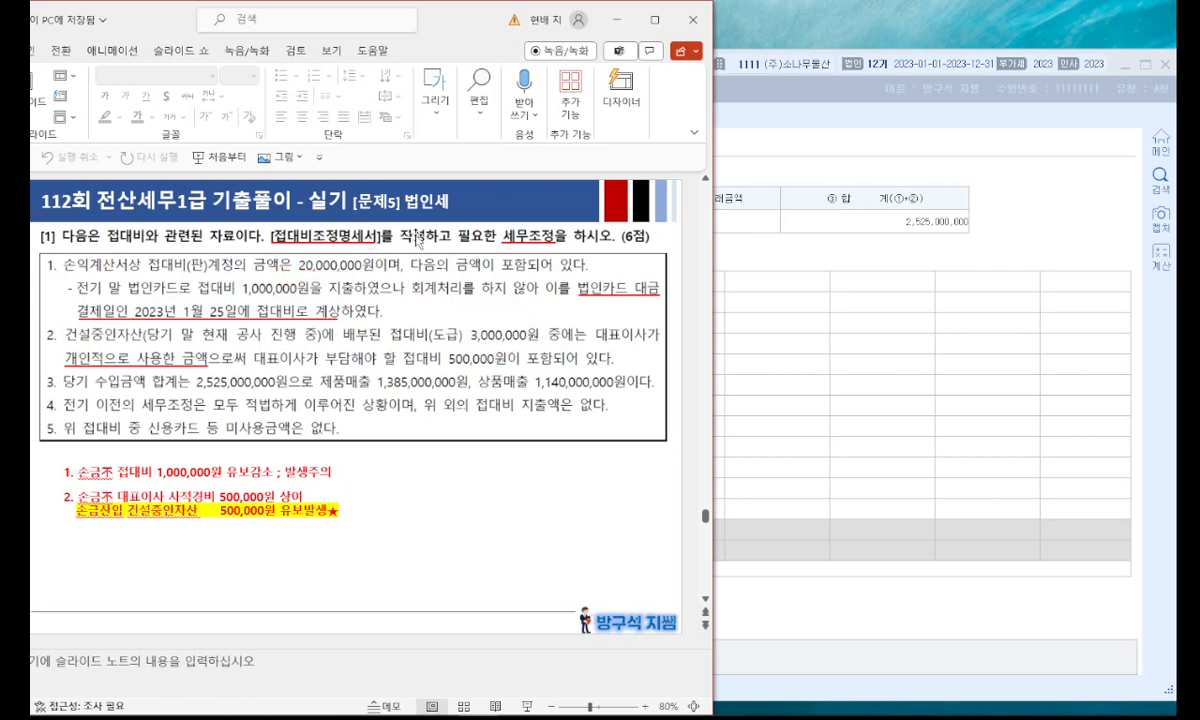
{"action": "left_click", "coordinate": [774, 285]}
{"action": "left_click", "coordinate": [626, 290]}
Set the first account column to 0613 접대비(도급) with 3,000,000
{"action": "left_click", "coordinate": [589, 284]}
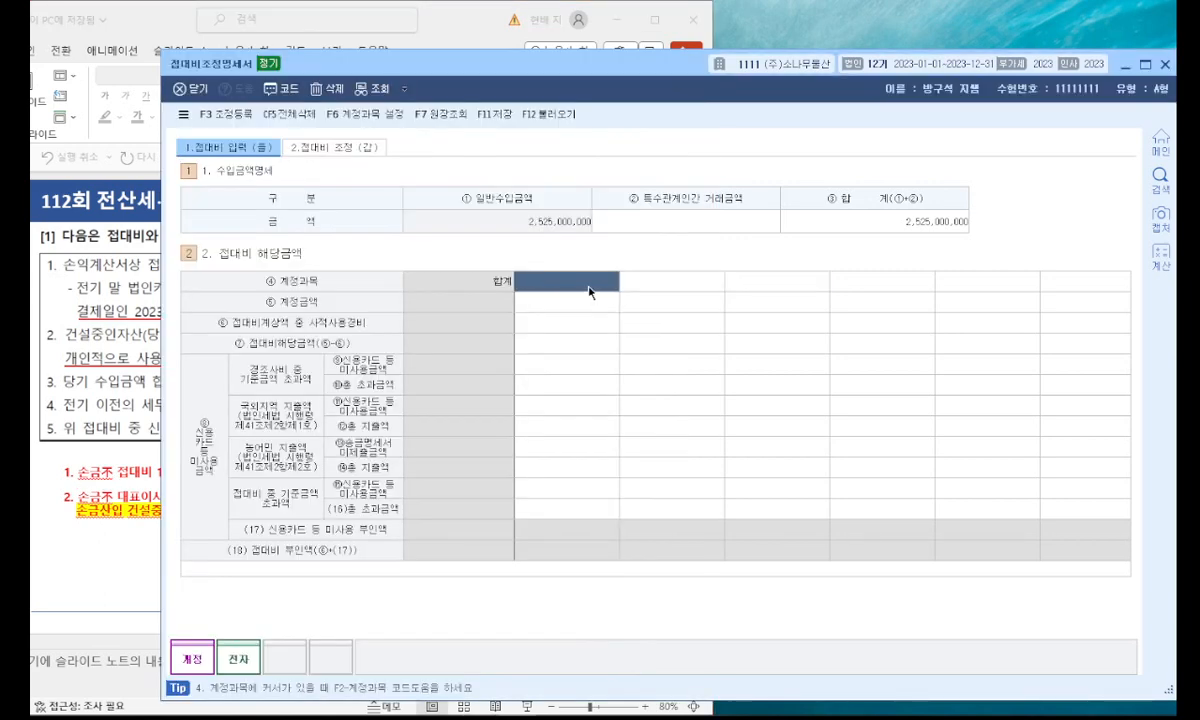
{"action": "key", "text": "F2"}
{"action": "type", "text": "접대비"}
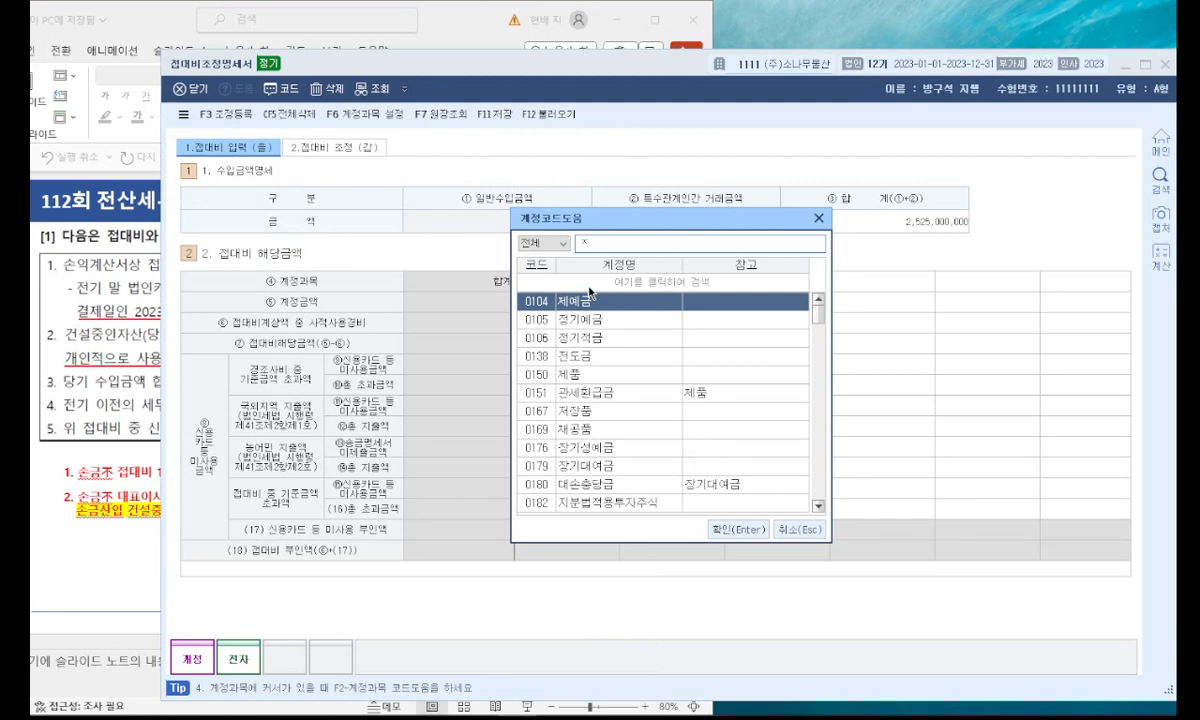
{"action": "key", "text": "Down"}
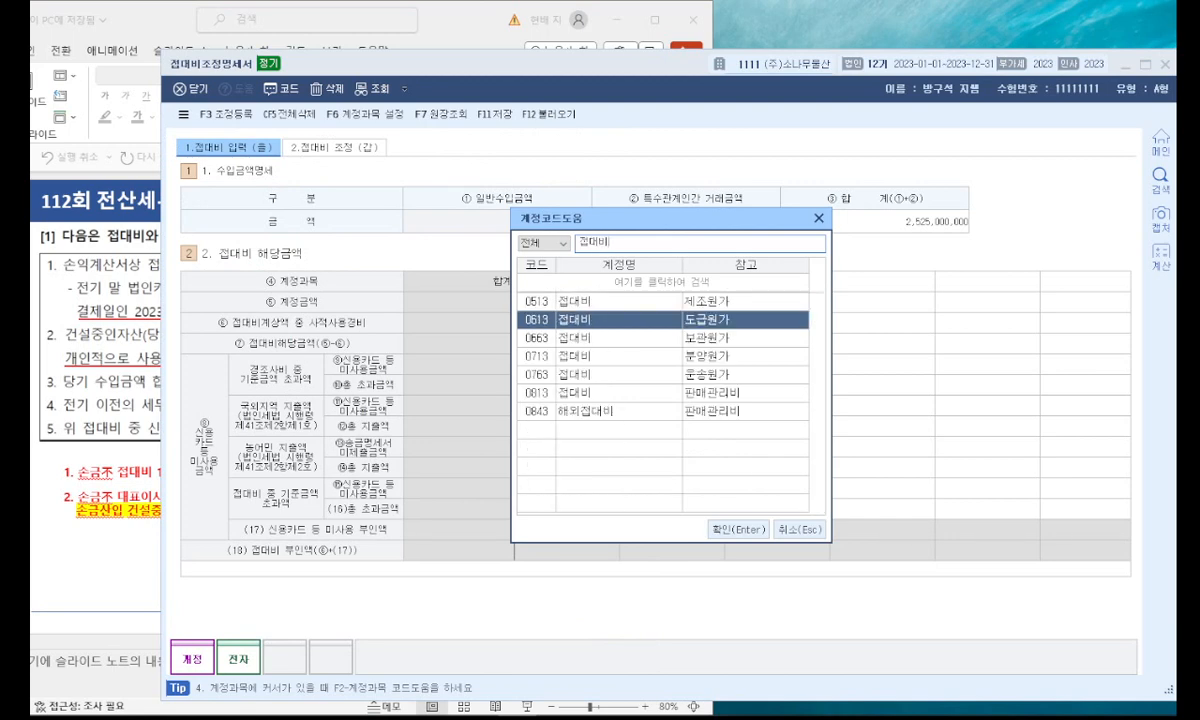
{"action": "key", "text": "Return"}
{"action": "type", "text": "3000000"}
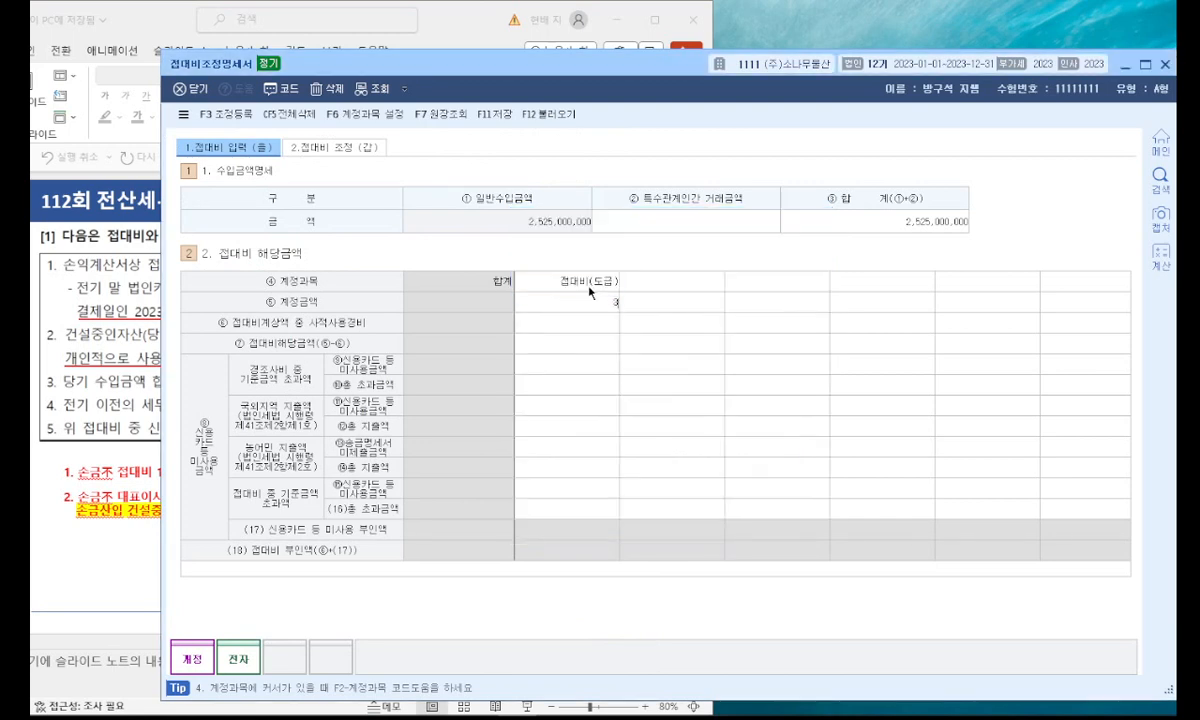
{"action": "key", "text": "Return"}
Add the 0813 접대비(판관) account column with 19,000,000
{"action": "left_click", "coordinate": [623, 282]}
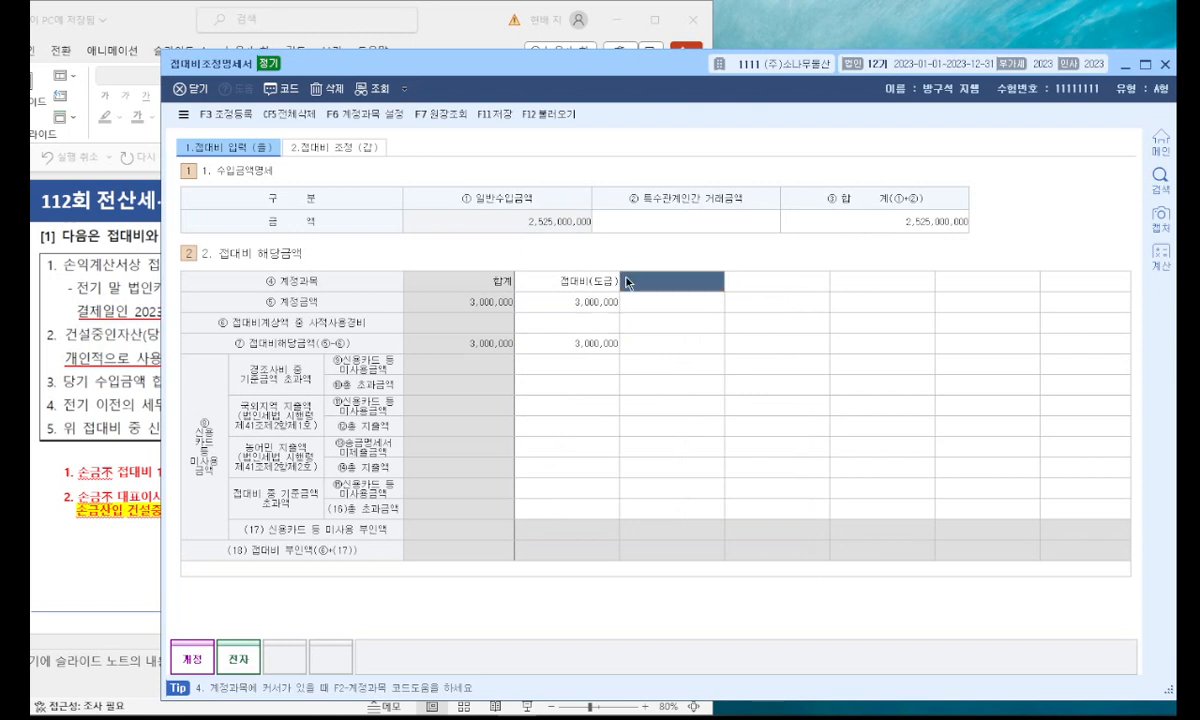
{"action": "key", "text": "F2"}
{"action": "type", "text": "접대비"}
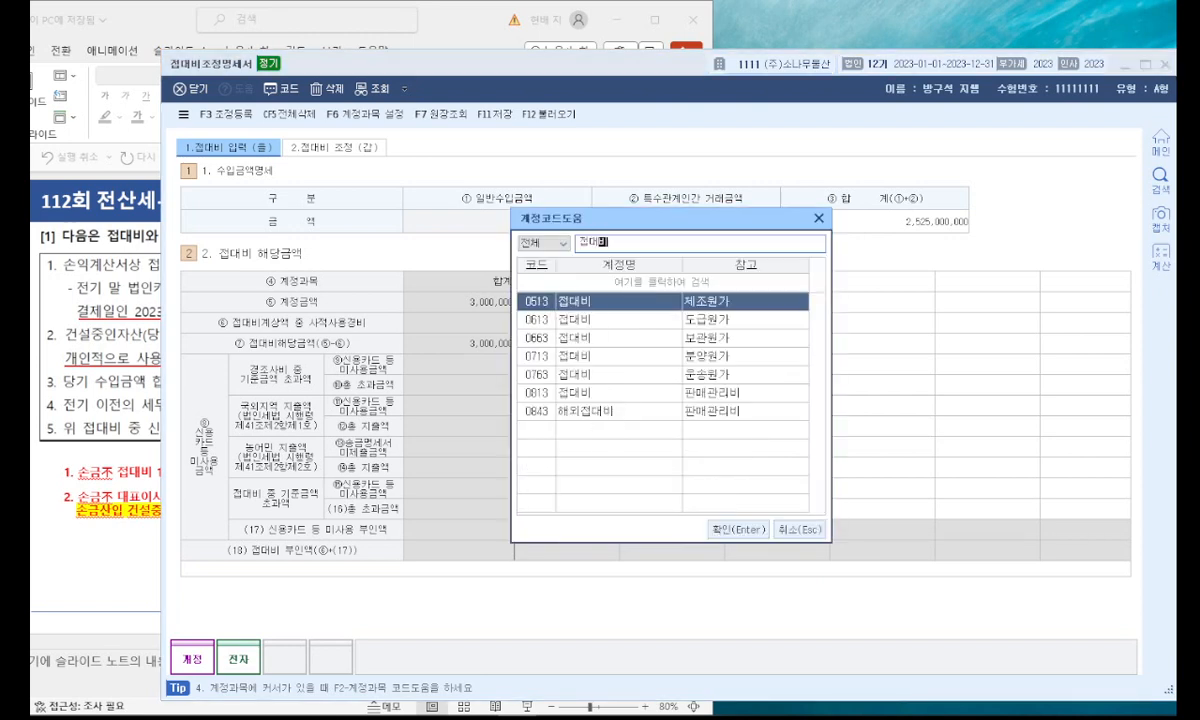
{"action": "key", "text": "Down"}
{"action": "key", "text": "Down"}
{"action": "key", "text": "Down"}
{"action": "key", "text": "Down"}
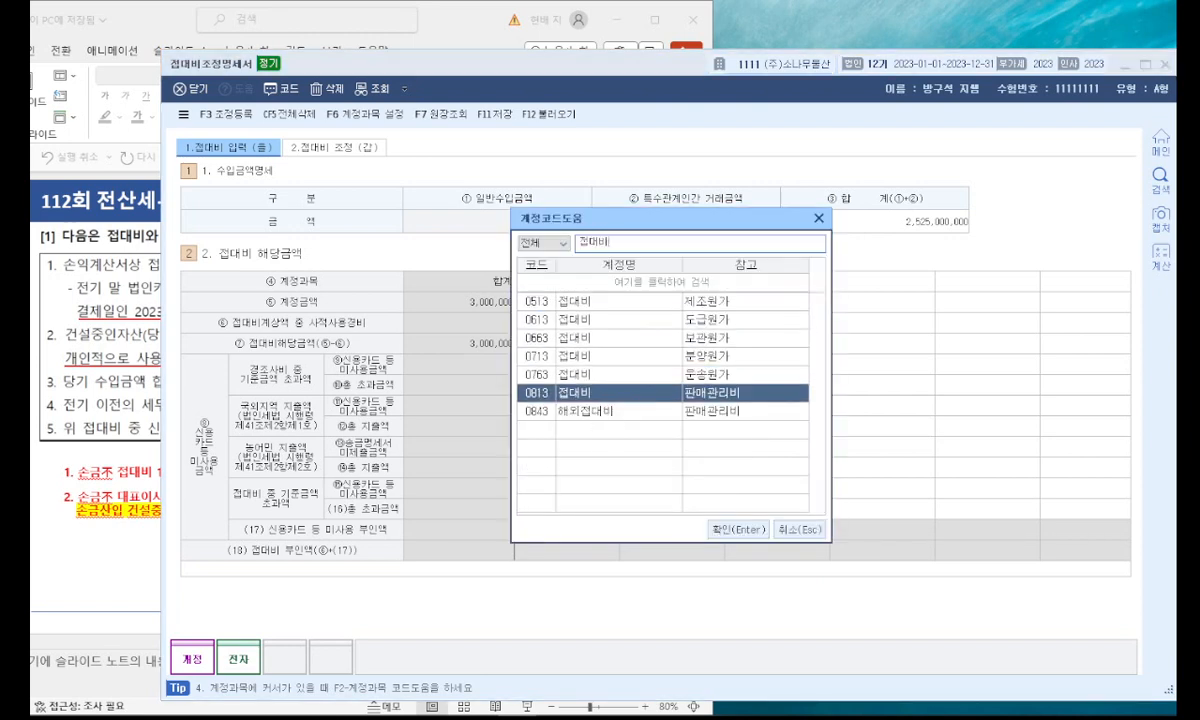
{"action": "key", "text": "Return"}
{"action": "type", "text": "1,900,000"}
{"action": "key", "text": "Return"}
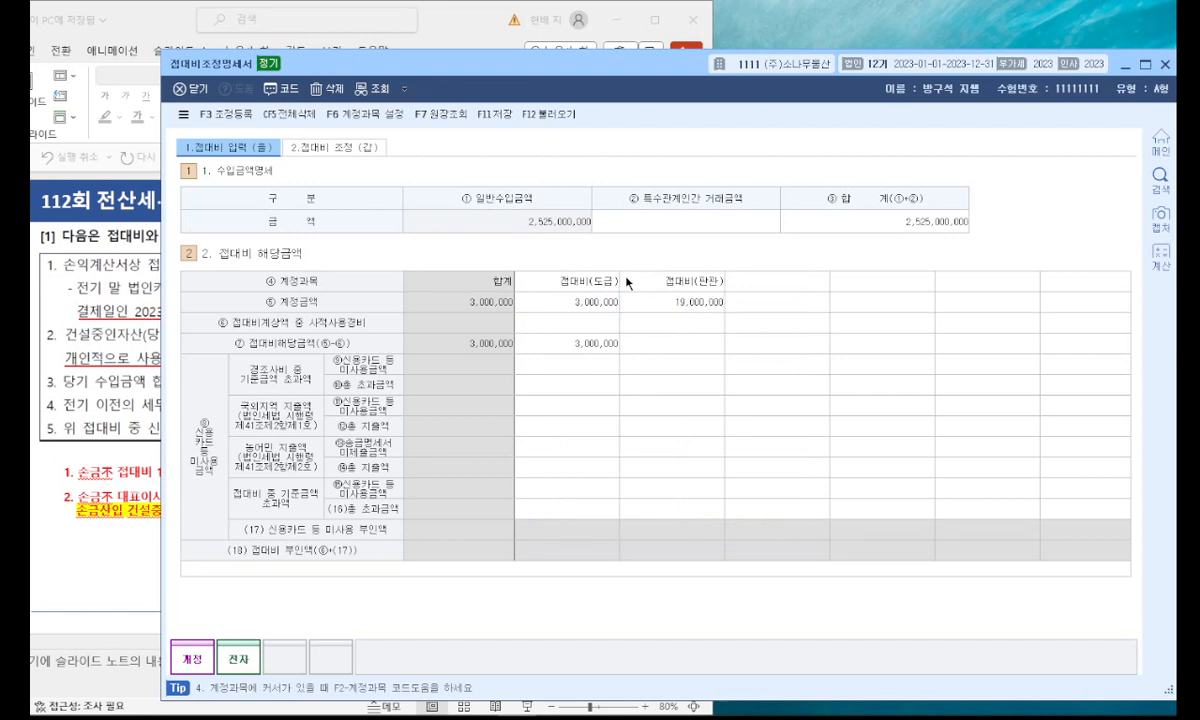
Enter 500,000 as 사적사용경비 under 접대비(도급)
{"action": "key", "text": "Return"}
{"action": "key", "text": "Left"}
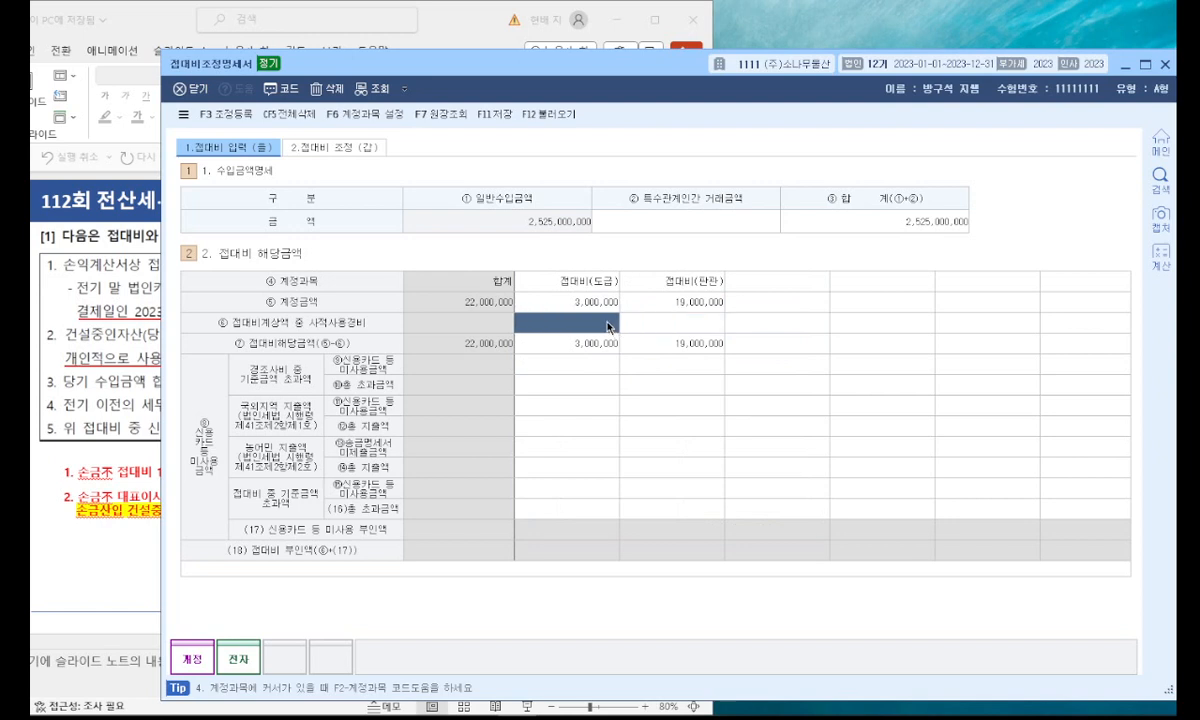
{"action": "type", "text": "500000"}
{"action": "key", "text": "Return"}
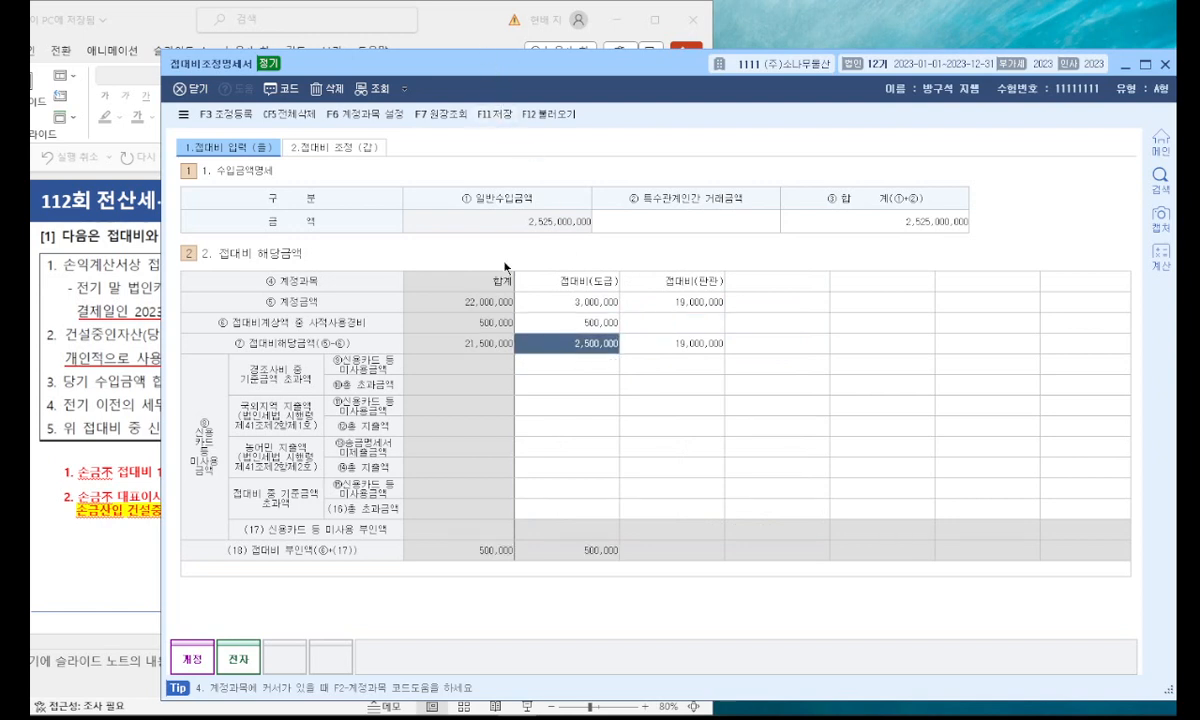
Enter (16) 총 초과금액 of 2,500,000 for 접대비(도급) and 19,000,000 for 접대비(판관)
{"action": "left_click", "coordinate": [574, 510]}
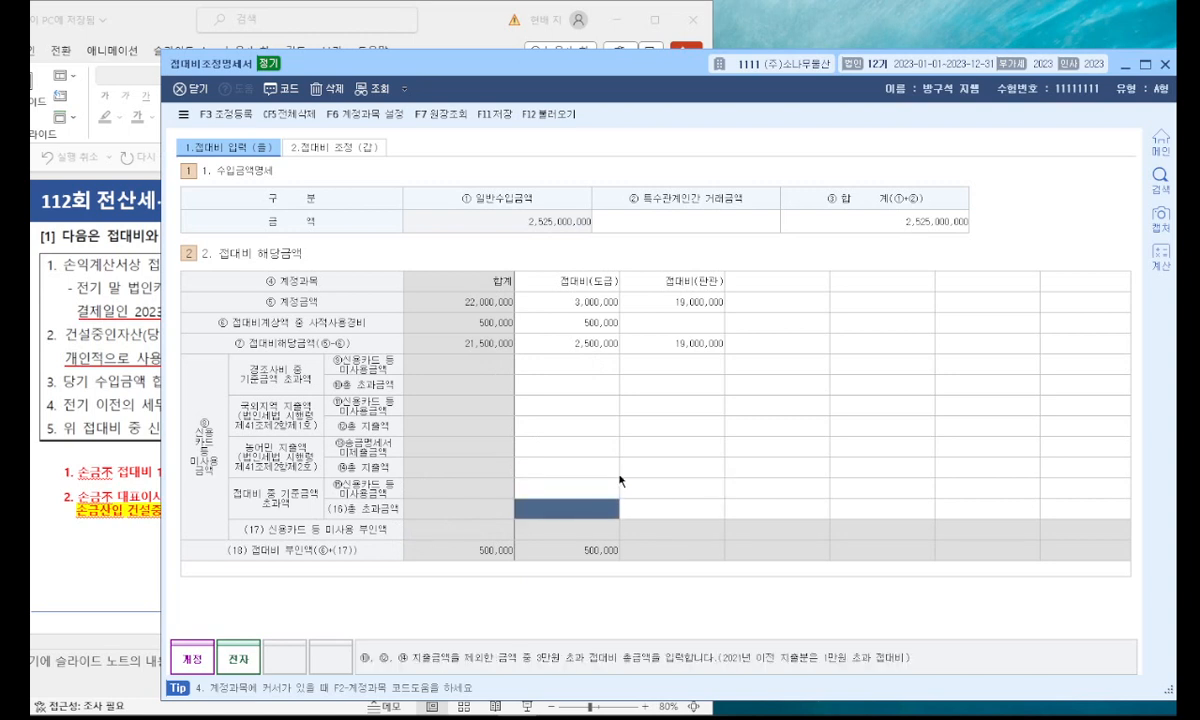
{"action": "left_click_drag", "start_coordinate": [427, 667], "coordinate": [695, 662]}
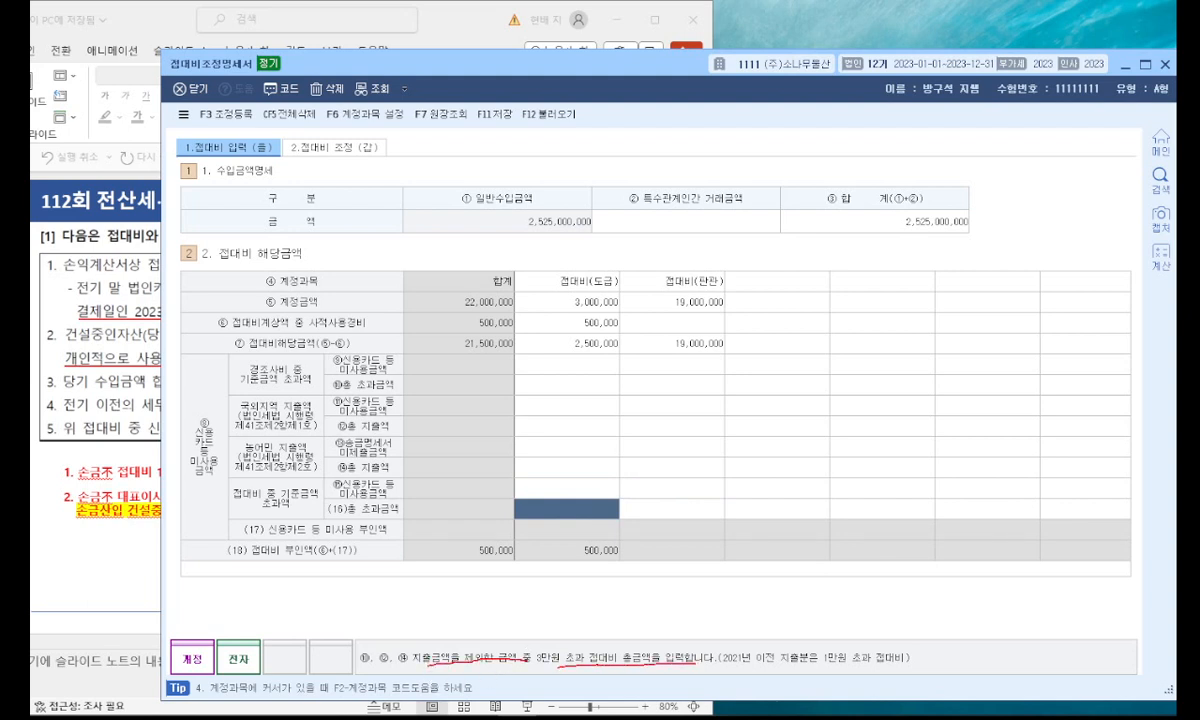
{"action": "key", "text": "Escape"}
{"action": "type", "text": "2,5"}
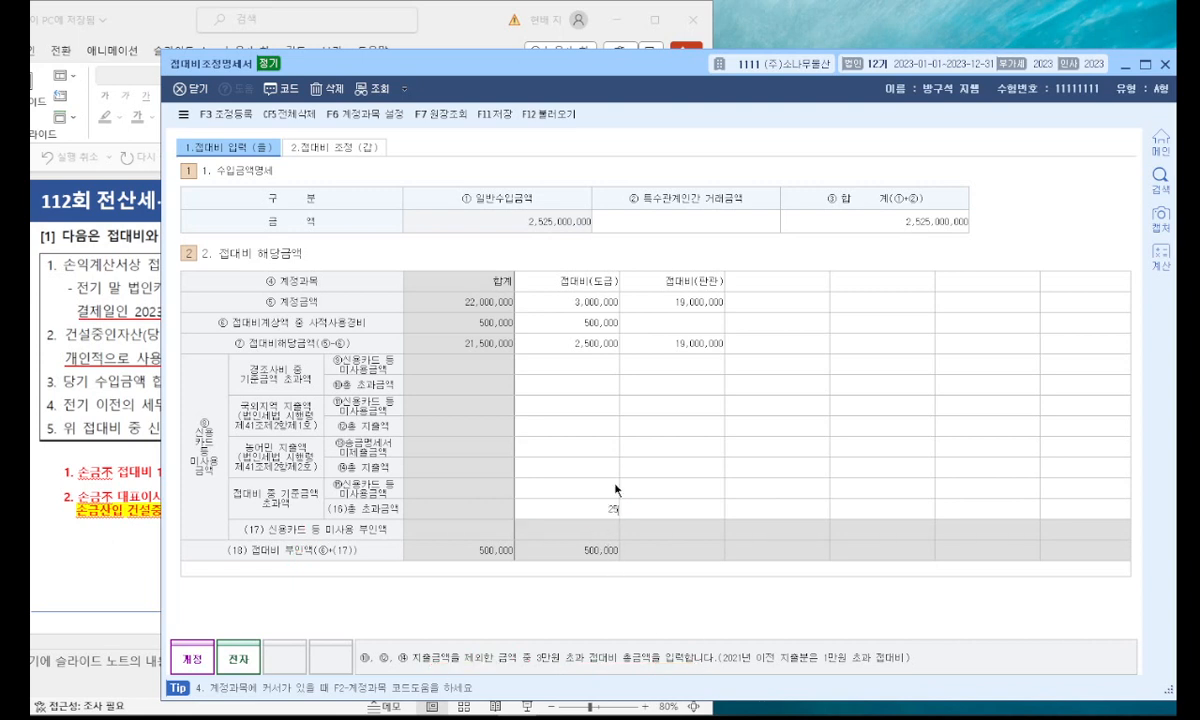
{"action": "type", "text": "00,000"}
{"action": "key", "text": "Return"}
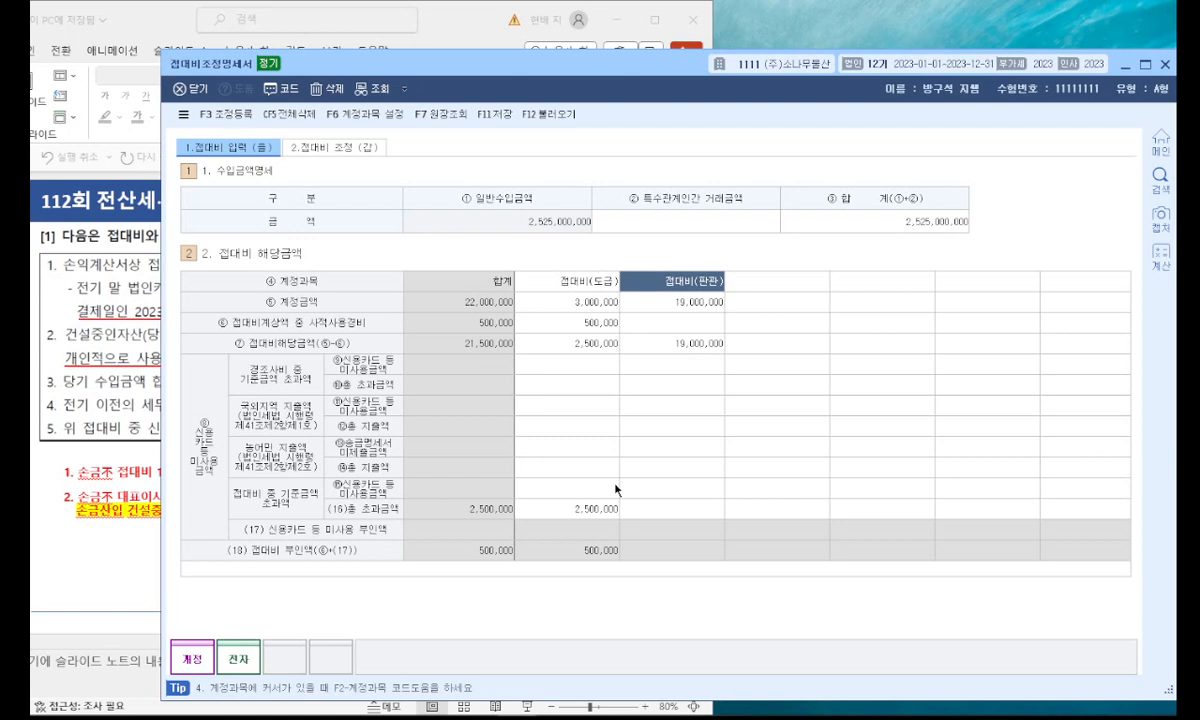
{"action": "left_click", "coordinate": [650, 517]}
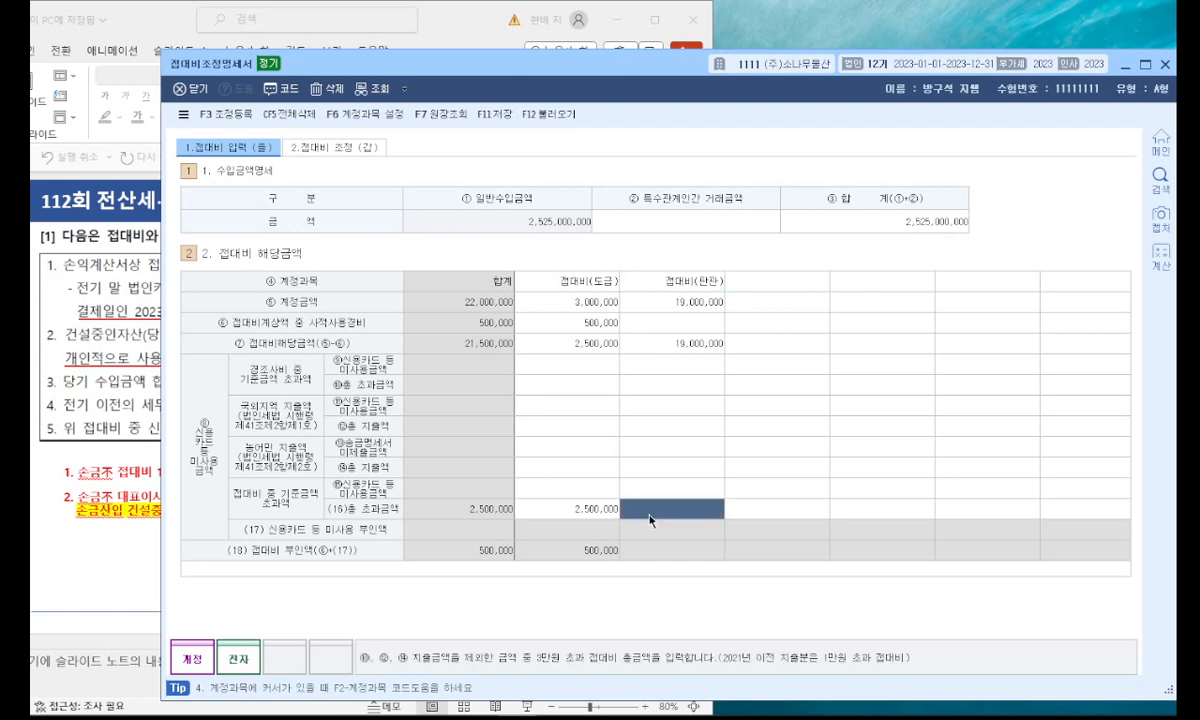
{"action": "type", "text": "19000000"}
{"action": "key", "text": "Return"}
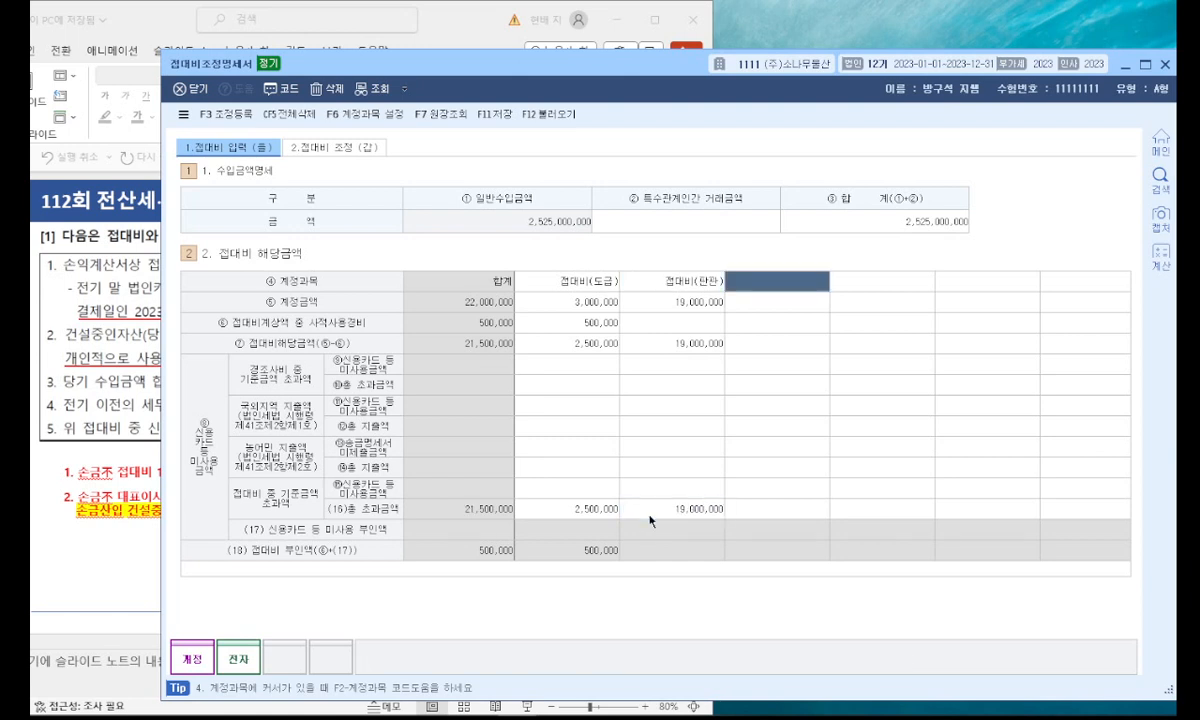
{"action": "left_click", "coordinate": [731, 430]}
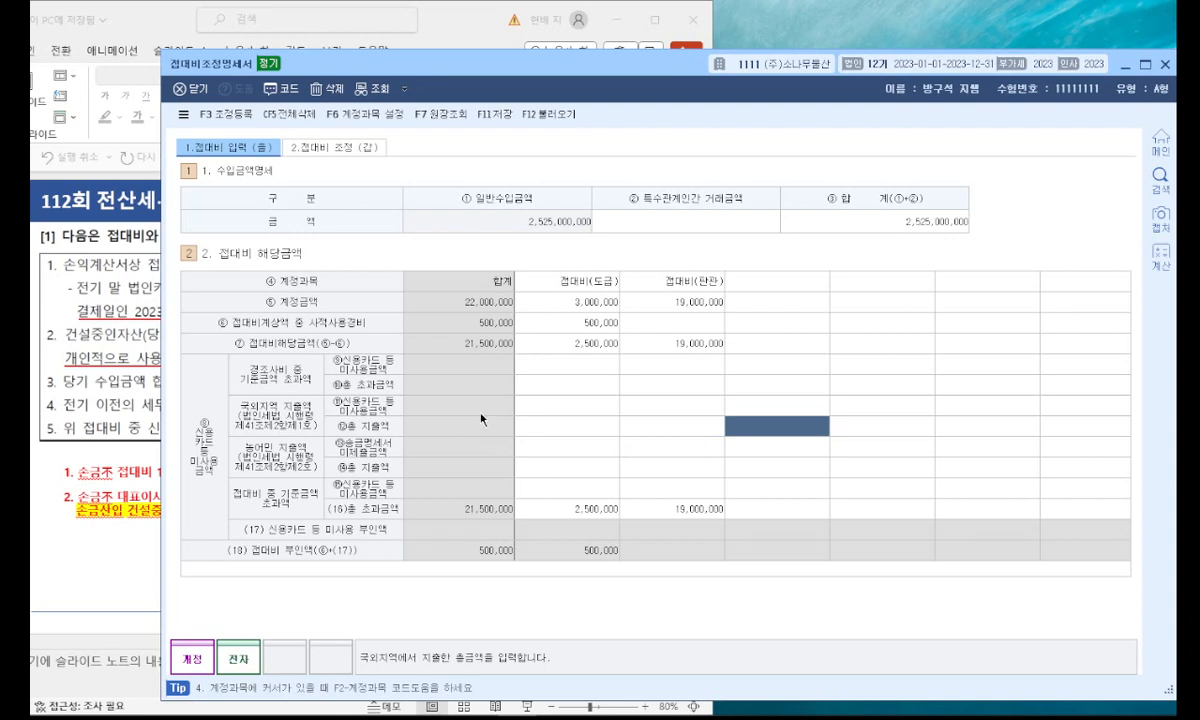
{"action": "mouse_move", "coordinate": [491, 512]}
{"action": "left_mouse_down"}
{"action": "mouse_move", "coordinate": [462, 495]}
{"action": "mouse_move", "coordinate": [481, 520]}
{"action": "mouse_move", "coordinate": [487, 505]}
{"action": "left_mouse_up"}
{"action": "key", "text": "Escape"}
{"action": "left_click", "coordinate": [124, 571]}
{"action": "key", "text": "ctrl+2"}
{"action": "mouse_move", "coordinate": [319, 526]}
{"action": "left_mouse_down"}
{"action": "mouse_move", "coordinate": [194, 525]}
{"action": "mouse_move", "coordinate": [291, 488]}
{"action": "mouse_move", "coordinate": [250, 535]}
{"action": "left_mouse_up"}
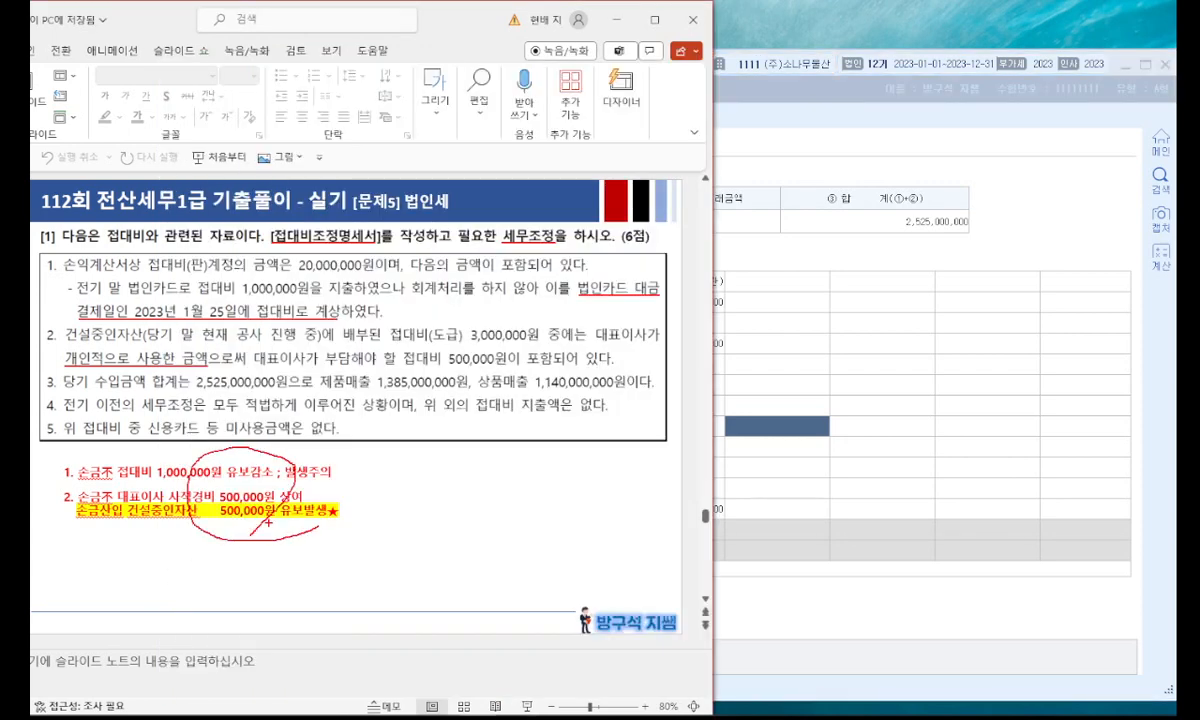
{"action": "left_click_drag", "start_coordinate": [75, 519], "coordinate": [349, 516]}
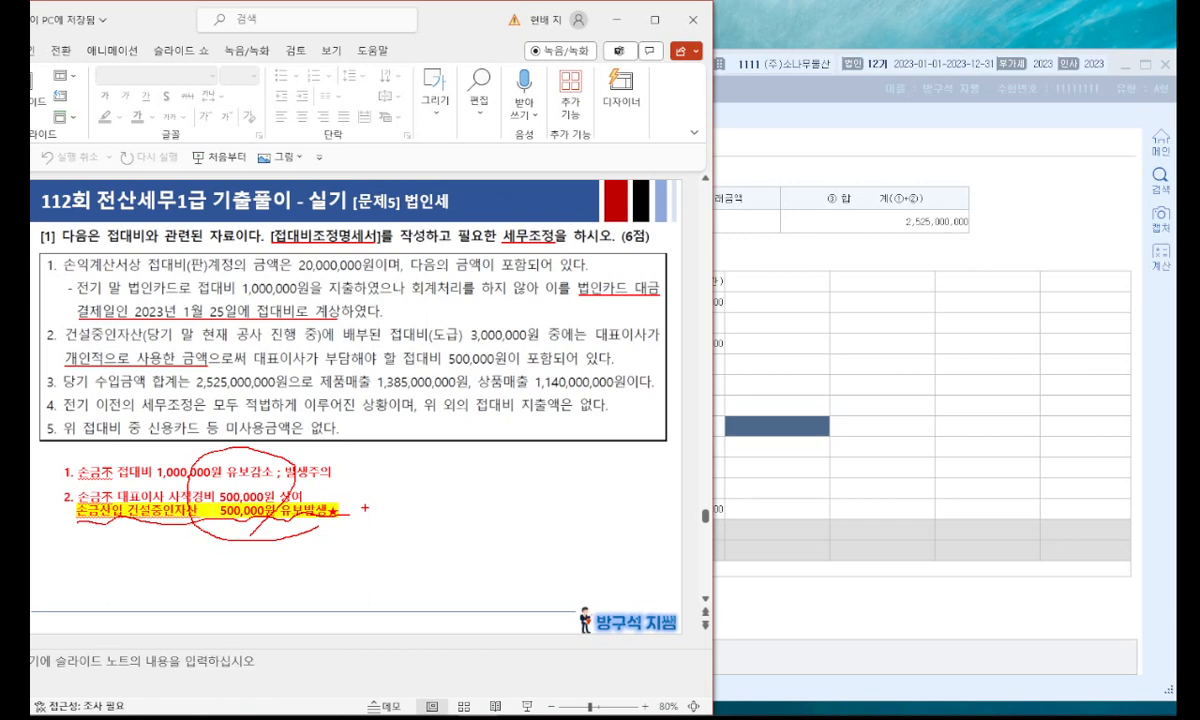
{"action": "key", "text": "Escape"}
Bring up the 2.접대비 조정 (갑) limit calculation page
{"action": "left_click", "coordinate": [809, 466]}
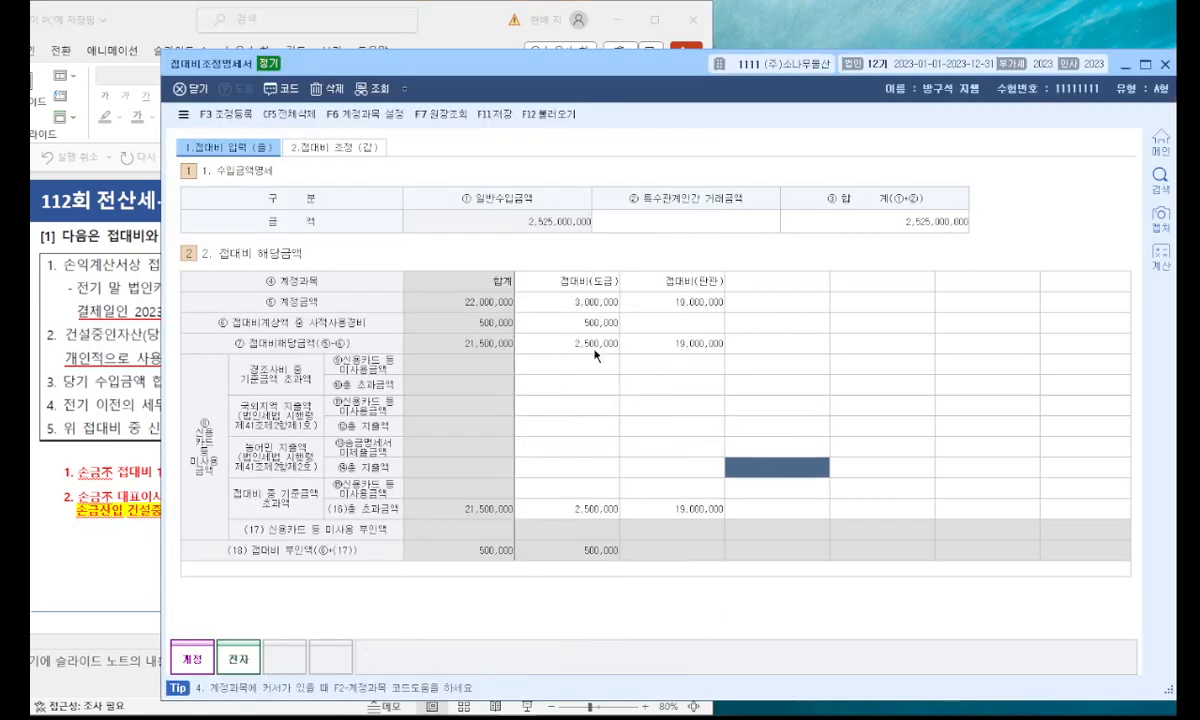
{"action": "left_click", "coordinate": [356, 149]}
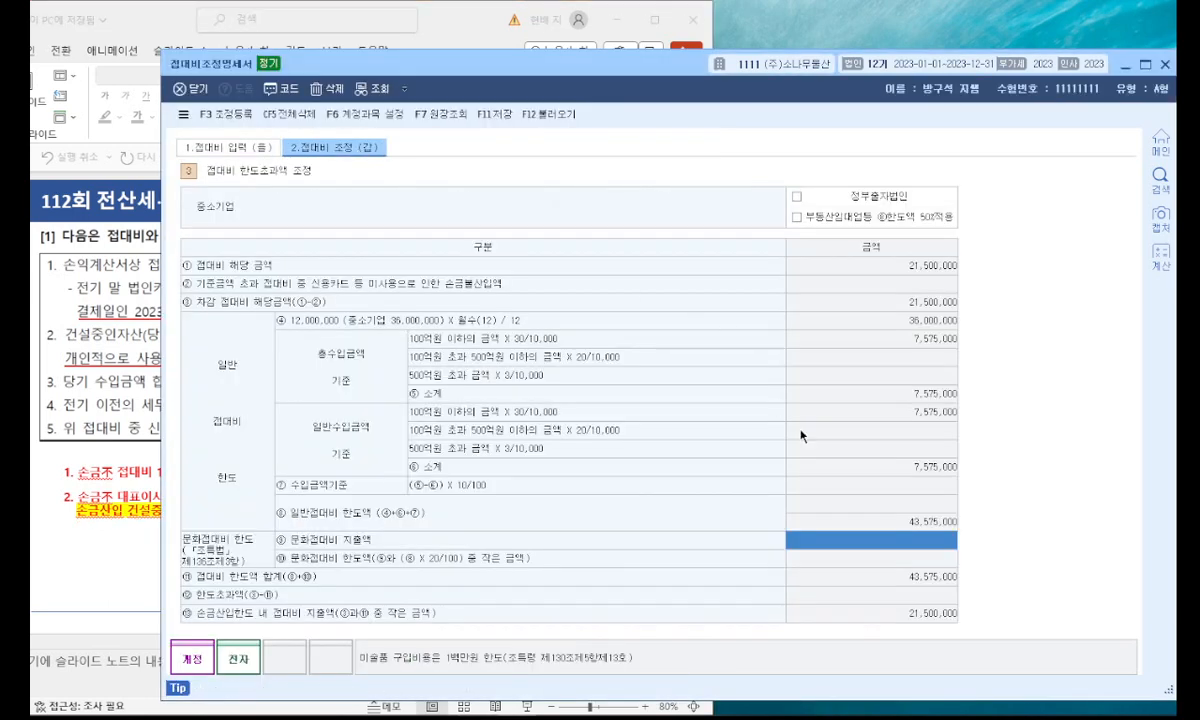
{"action": "key", "text": "ctrl+2"}
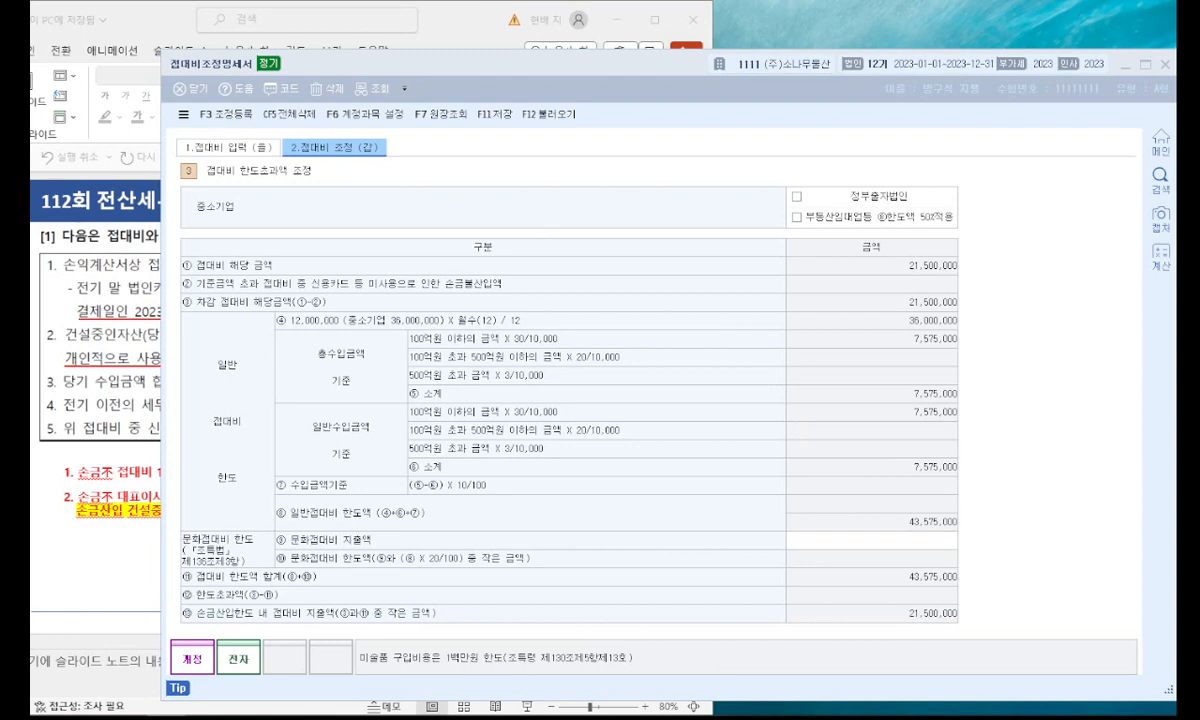
{"action": "key", "text": "Escape"}
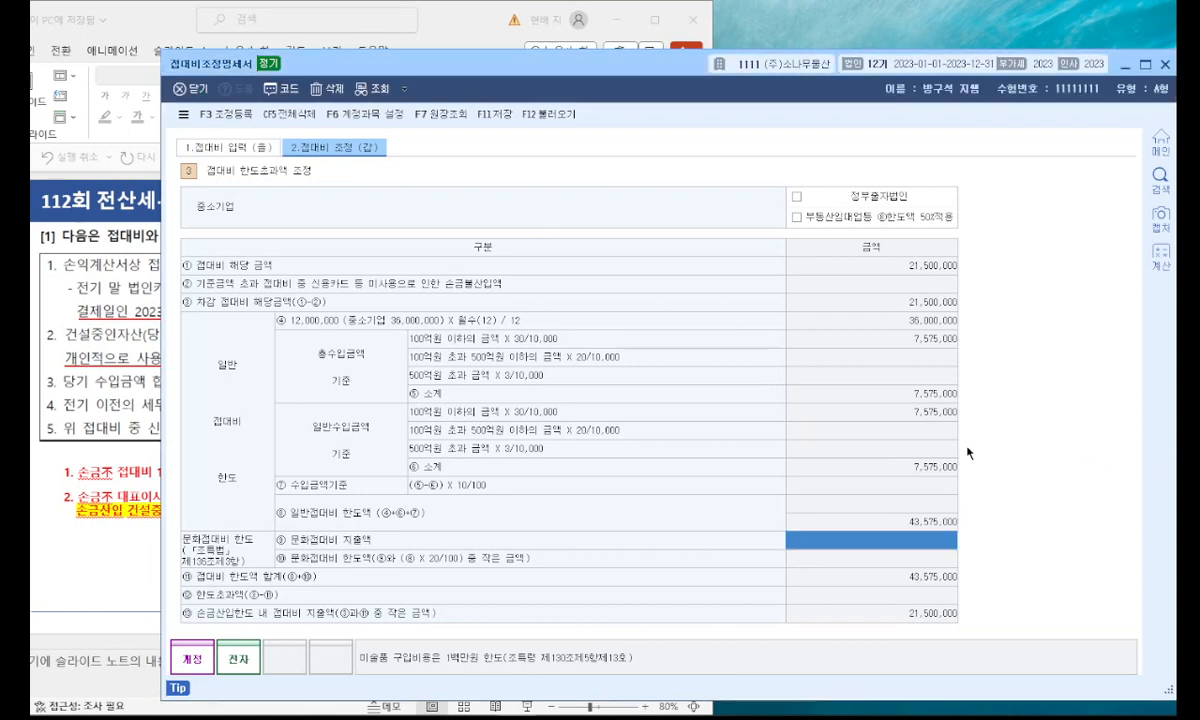
Mark the 36,000,000 and 12,000,000 limit figures, then save the statement with F11
{"action": "key", "text": "ctrl+2"}
{"action": "mouse_move", "coordinate": [930, 329]}
{"action": "left_mouse_down"}
{"action": "mouse_move", "coordinate": [972, 318]}
{"action": "mouse_move", "coordinate": [935, 303]}
{"action": "mouse_move", "coordinate": [912, 329]}
{"action": "left_mouse_up"}
{"action": "left_click_drag", "start_coordinate": [276, 326], "coordinate": [340, 322]}
{"action": "key", "text": "Escape"}
{"action": "left_click_drag", "start_coordinate": [575, 75], "coordinate": [745, 39]}
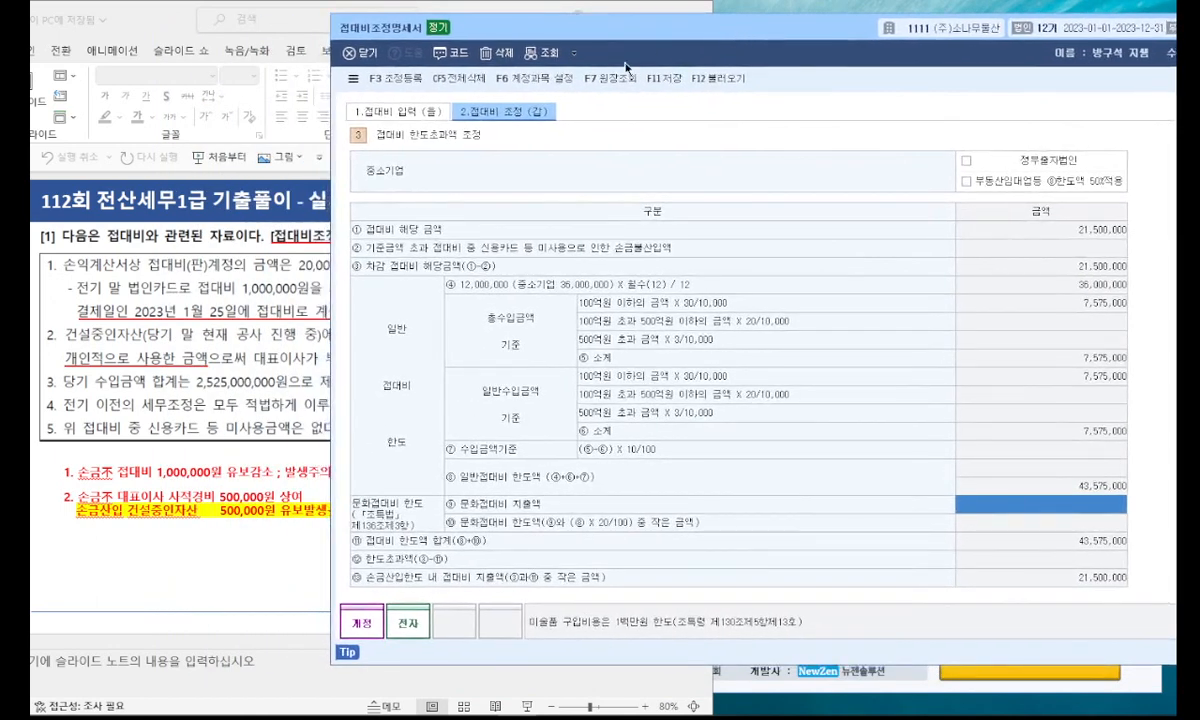
{"action": "left_click", "coordinate": [664, 78]}
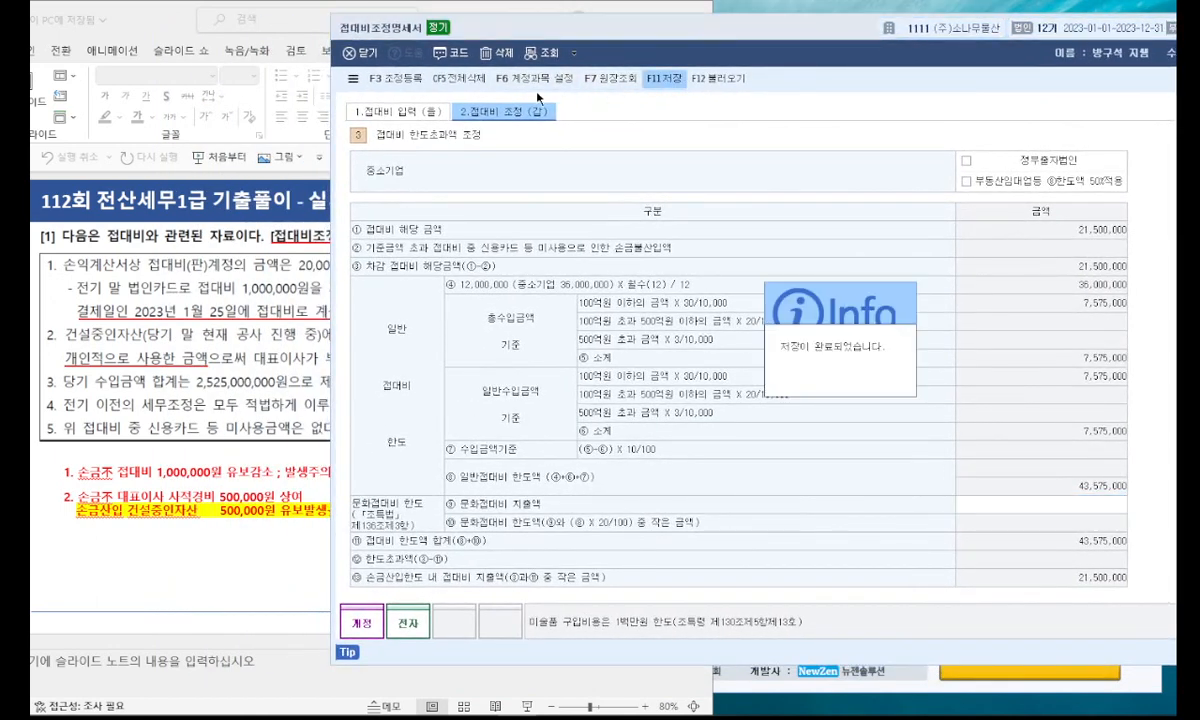
In 조정등록, add 전기발생 접대비 1,000,000 as a 유보감소 add-back
{"action": "left_click", "coordinate": [400, 78]}
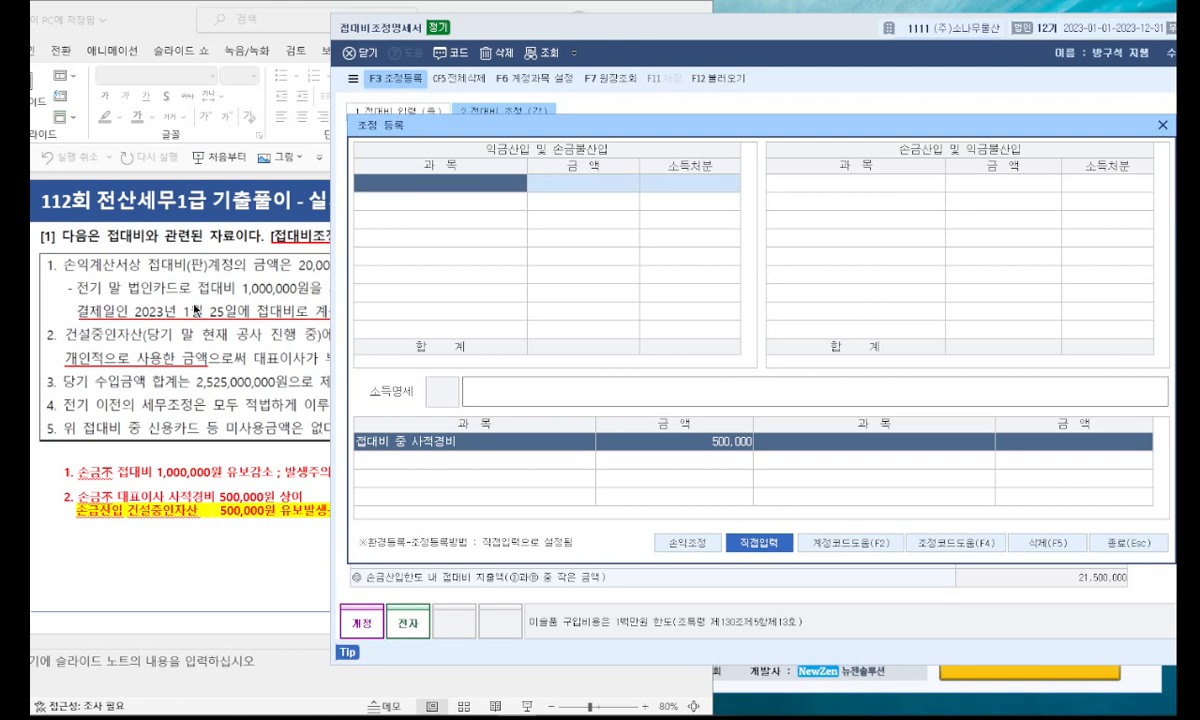
{"action": "left_click", "coordinate": [463, 184]}
{"action": "type", "text": "ㅈㅓㅂ대비"}
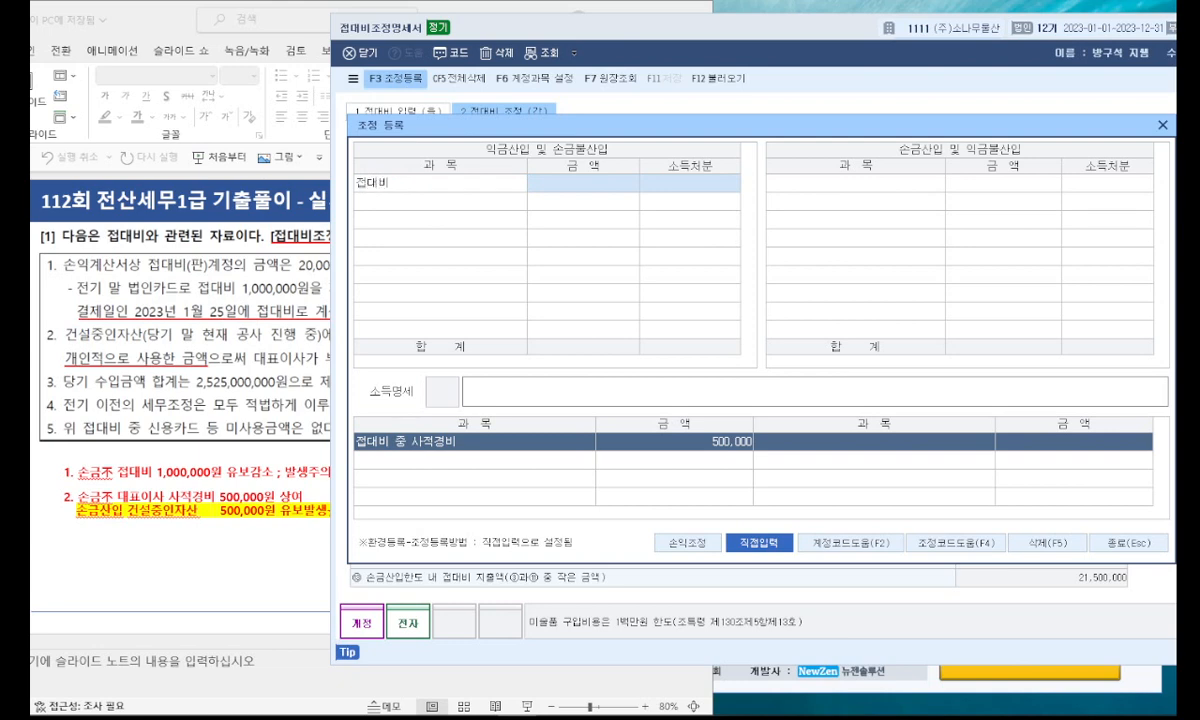
{"action": "key", "text": "BackSpace"}
{"action": "key", "text": "BackSpace"}
{"action": "key", "text": "BackSpace"}
{"action": "key", "text": "BackSpace"}
{"action": "type", "text": "전기밠"}
{"action": "type", "text": "생 접대비"}
{"action": "key", "text": "Return"}
{"action": "type", "text": "1000000"}
{"action": "key", "text": "Return"}
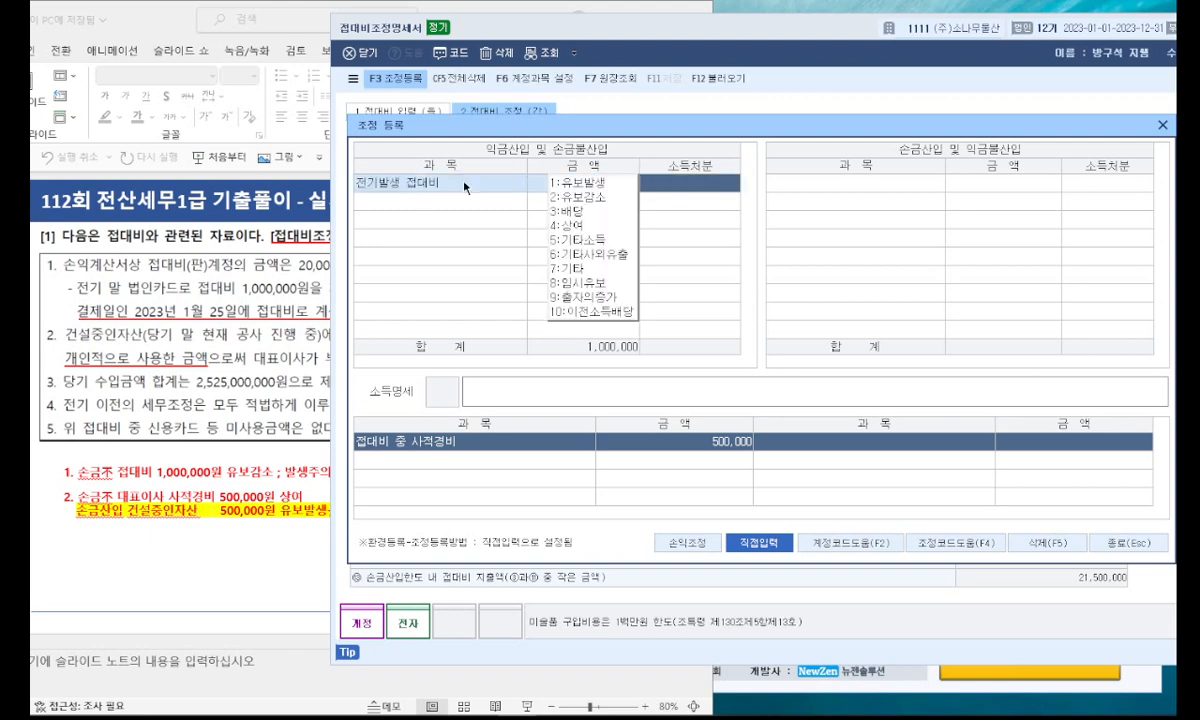
{"action": "type", "text": "2"}
{"action": "key", "text": "Return"}
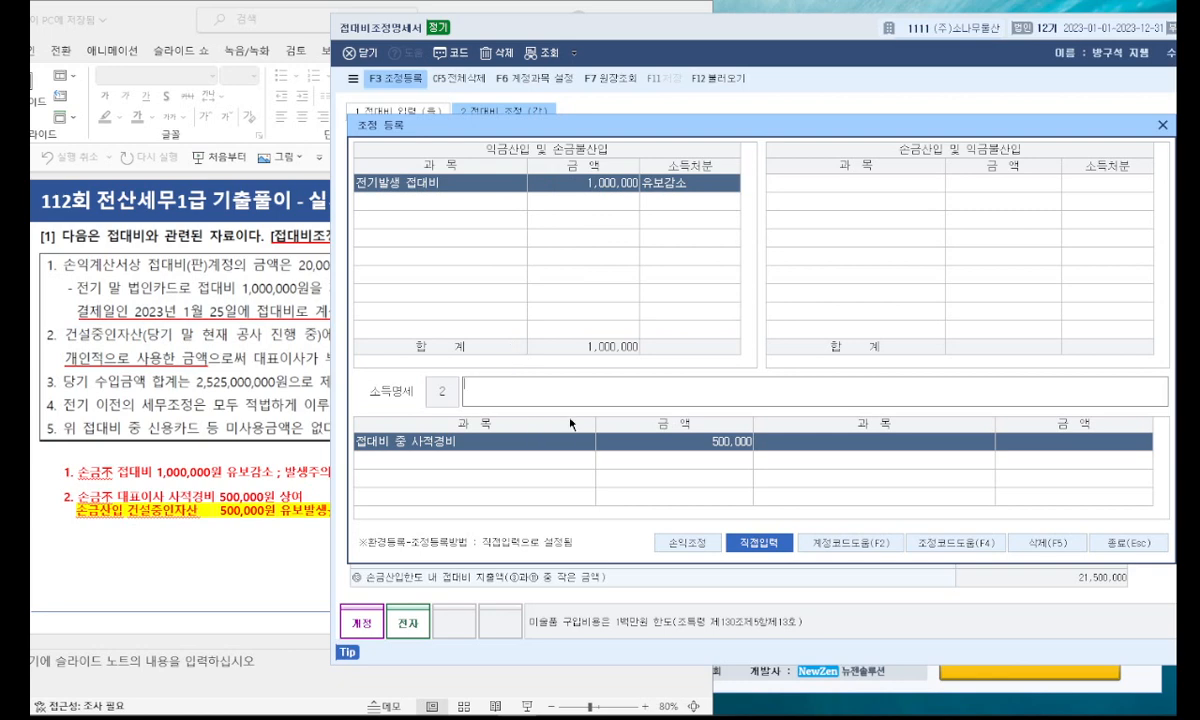
Add 대표이사 사적경비 500,000 as a 상여 add-back
{"action": "left_click", "coordinate": [417, 202]}
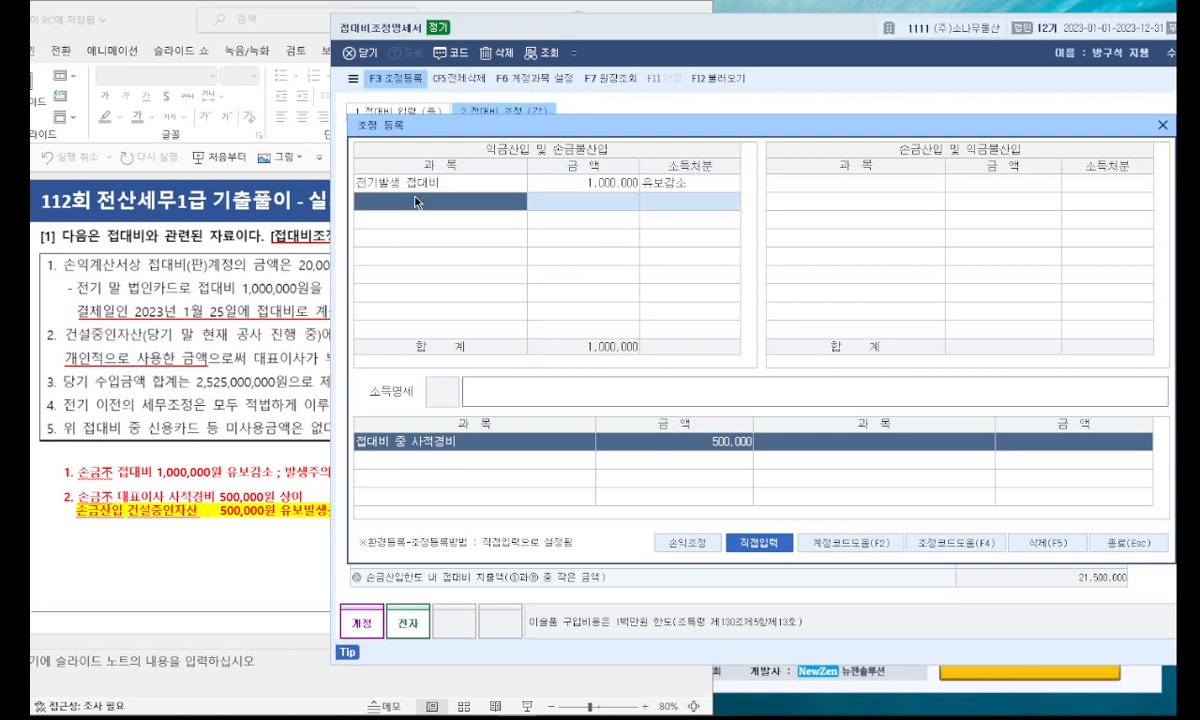
{"action": "type", "text": "대표"}
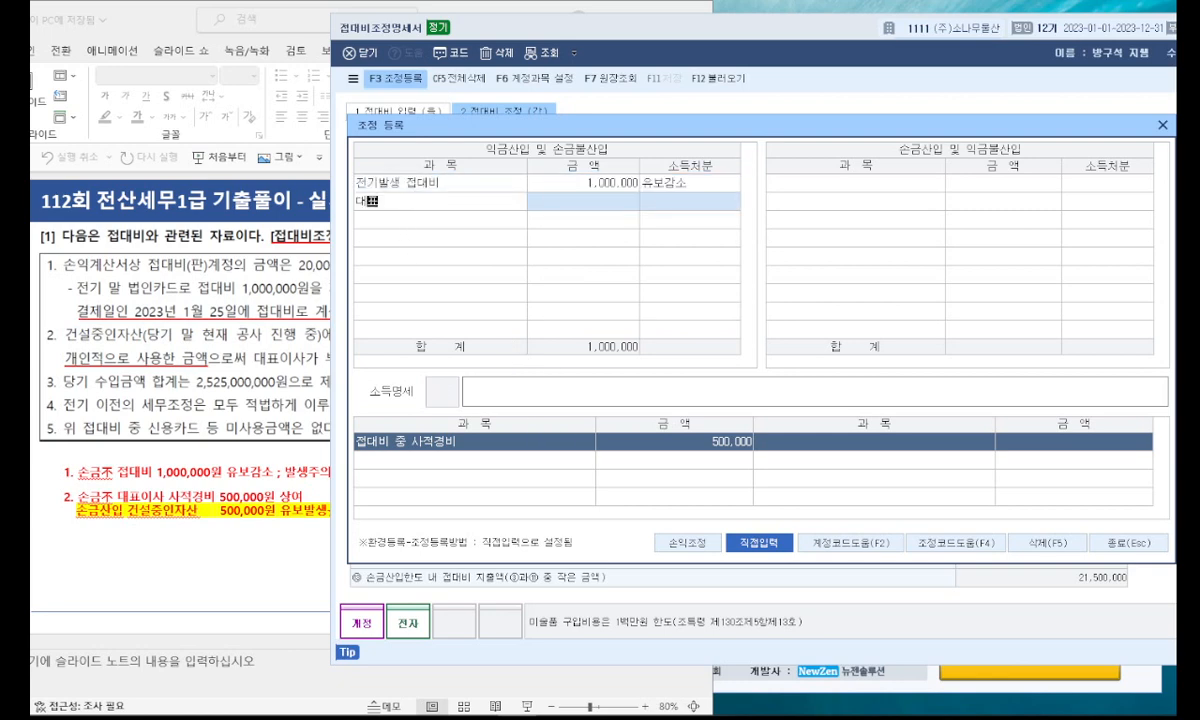
{"action": "type", "text": "이사 사적경비"}
{"action": "key", "text": "Return"}
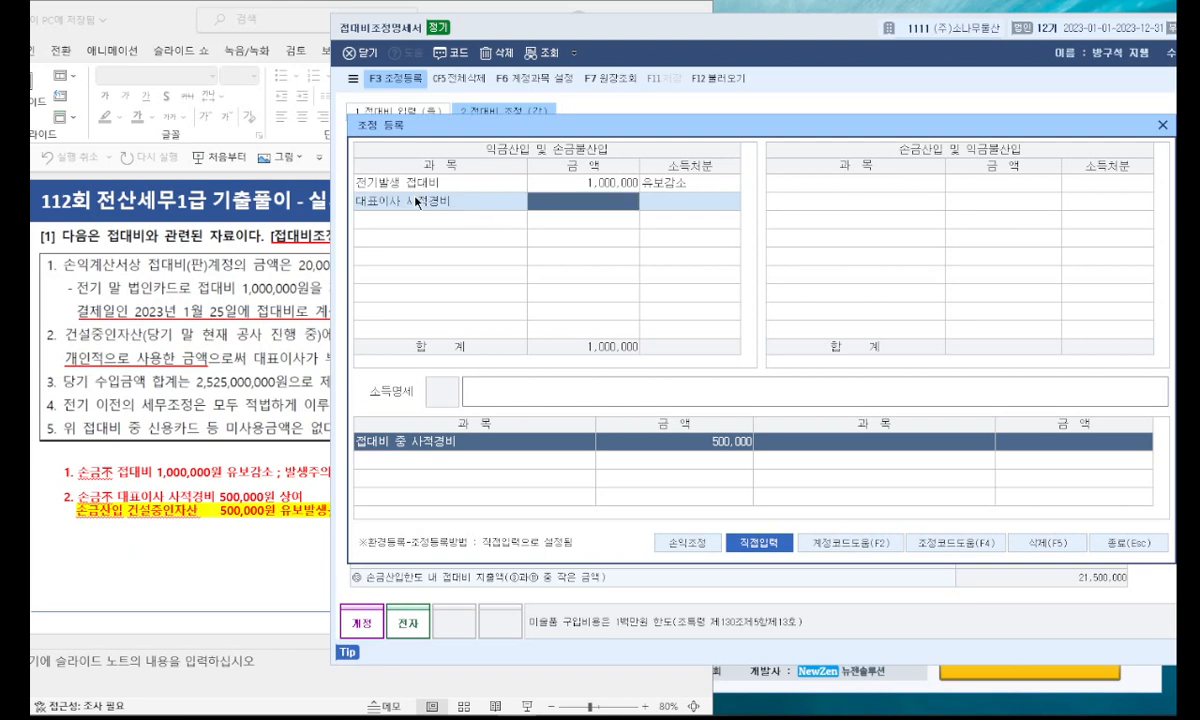
{"action": "type", "text": "500000"}
{"action": "key", "text": "Return"}
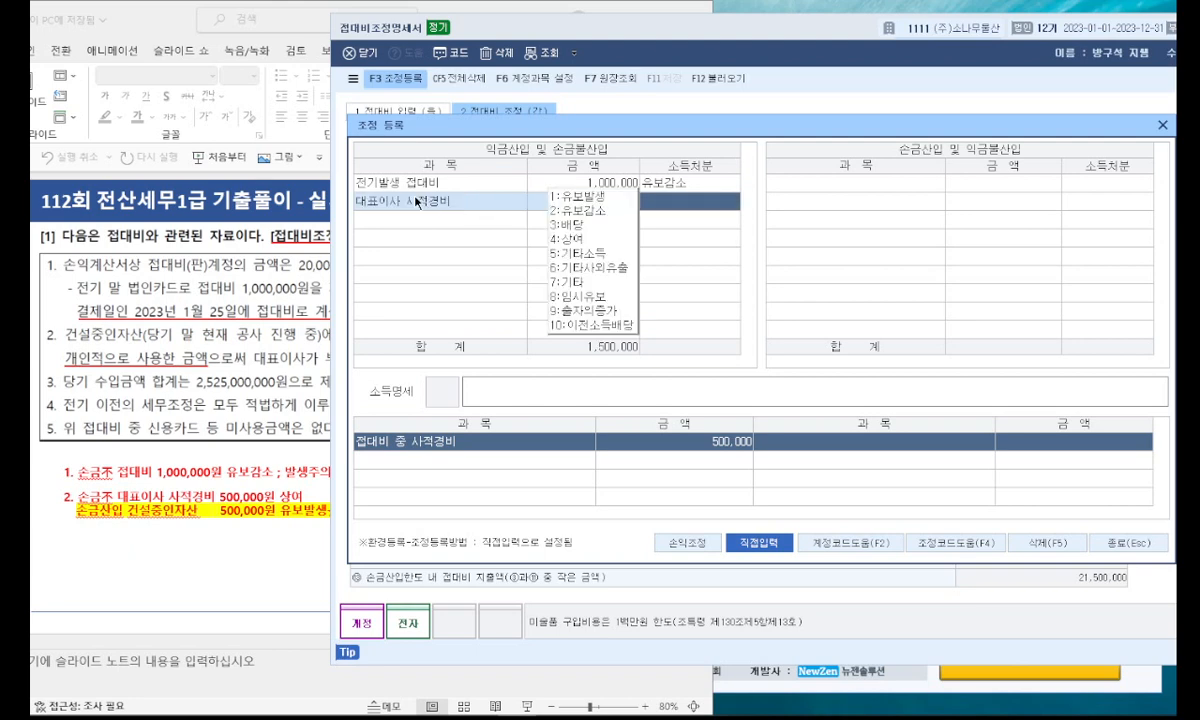
{"action": "key", "text": "4"}
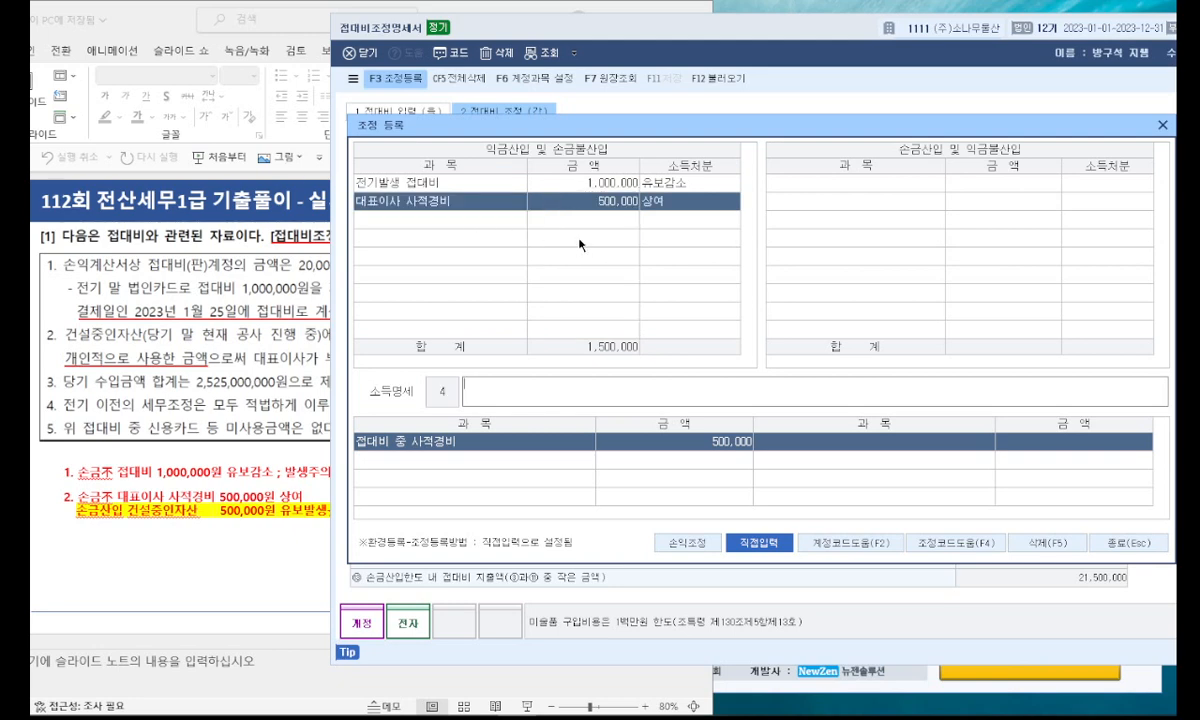
Add 건설중인자산(접대비) 500,000 as a 유보발생 deduction and close the dialog
{"action": "left_click", "coordinate": [793, 185]}
{"action": "type", "text": "건설중인"}
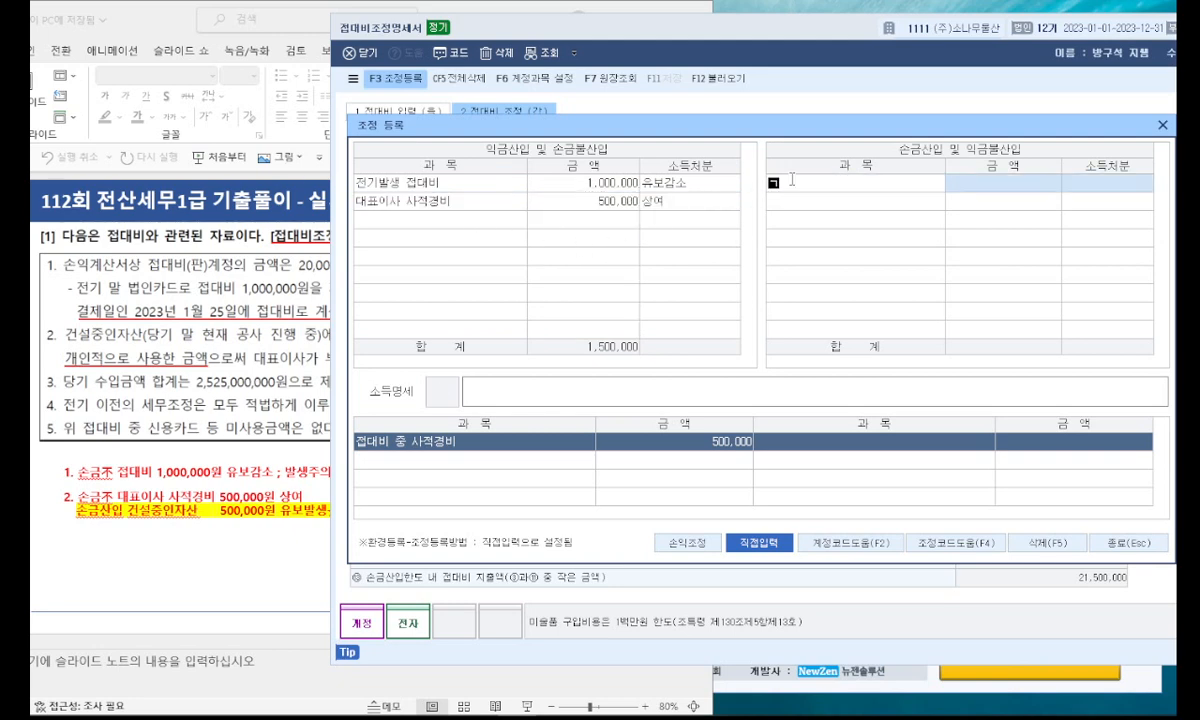
{"action": "type", "text": "자산(접대비)"}
{"action": "key", "text": "Return"}
{"action": "type", "text": "5000000"}
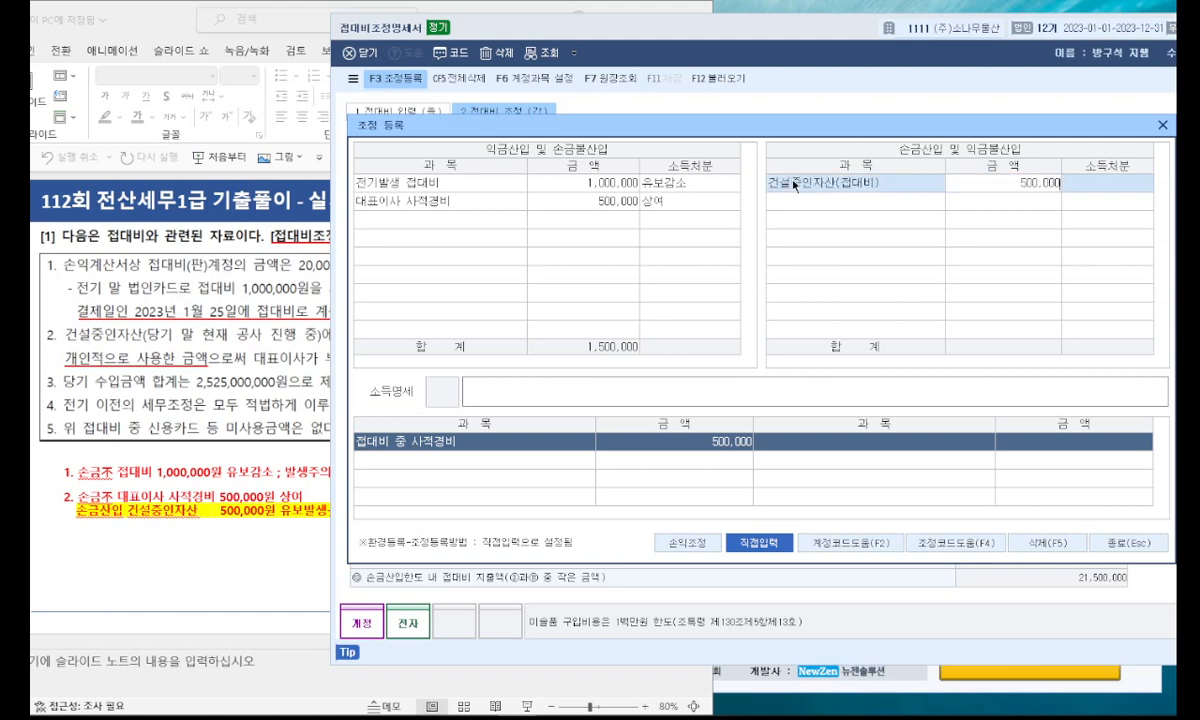
{"action": "key", "text": "Return"}
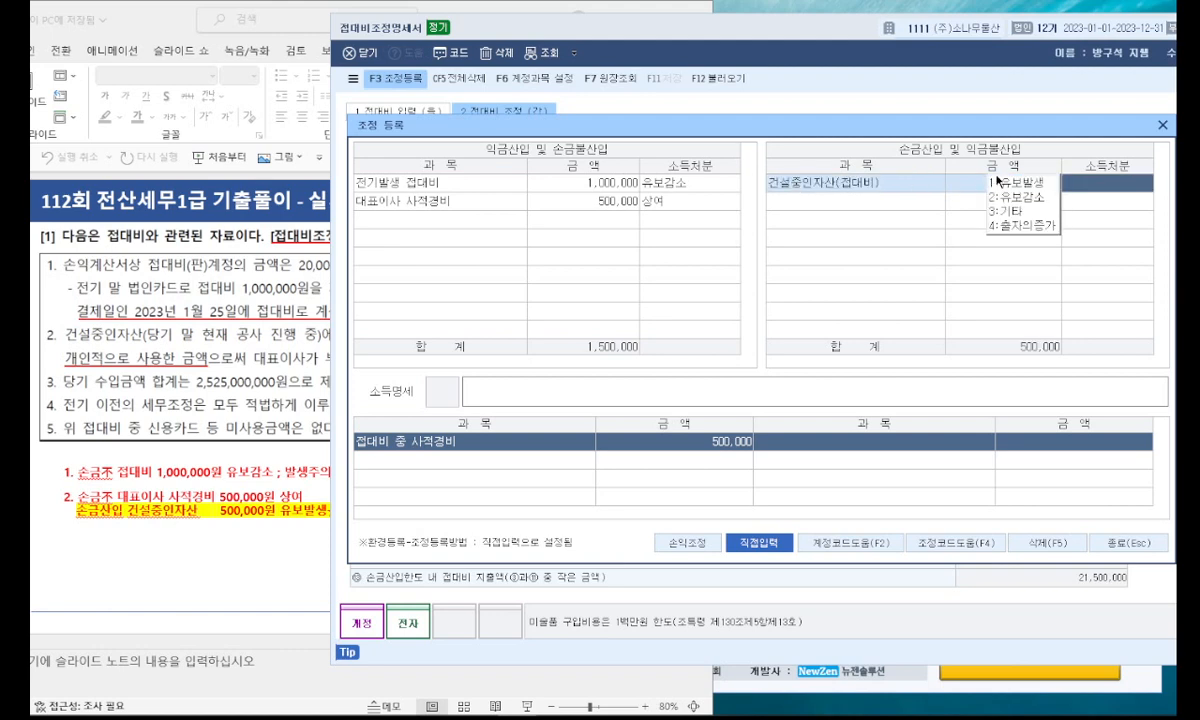
{"action": "left_click", "coordinate": [1016, 186]}
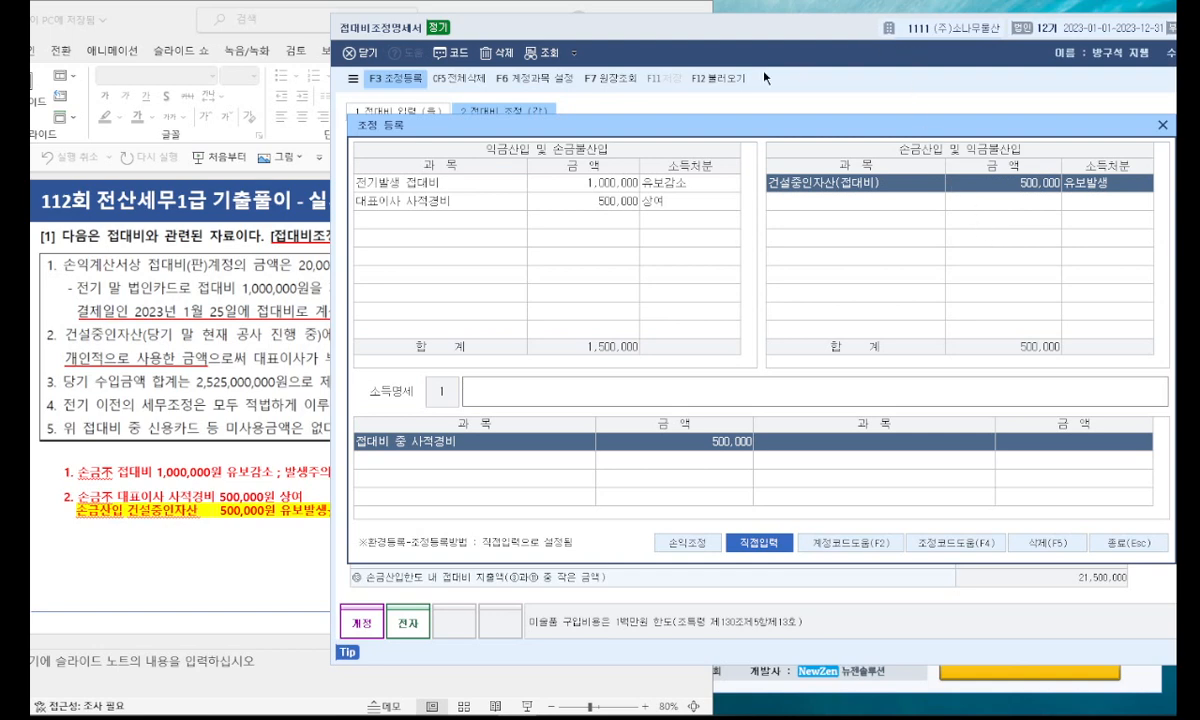
{"action": "left_click", "coordinate": [1162, 127]}
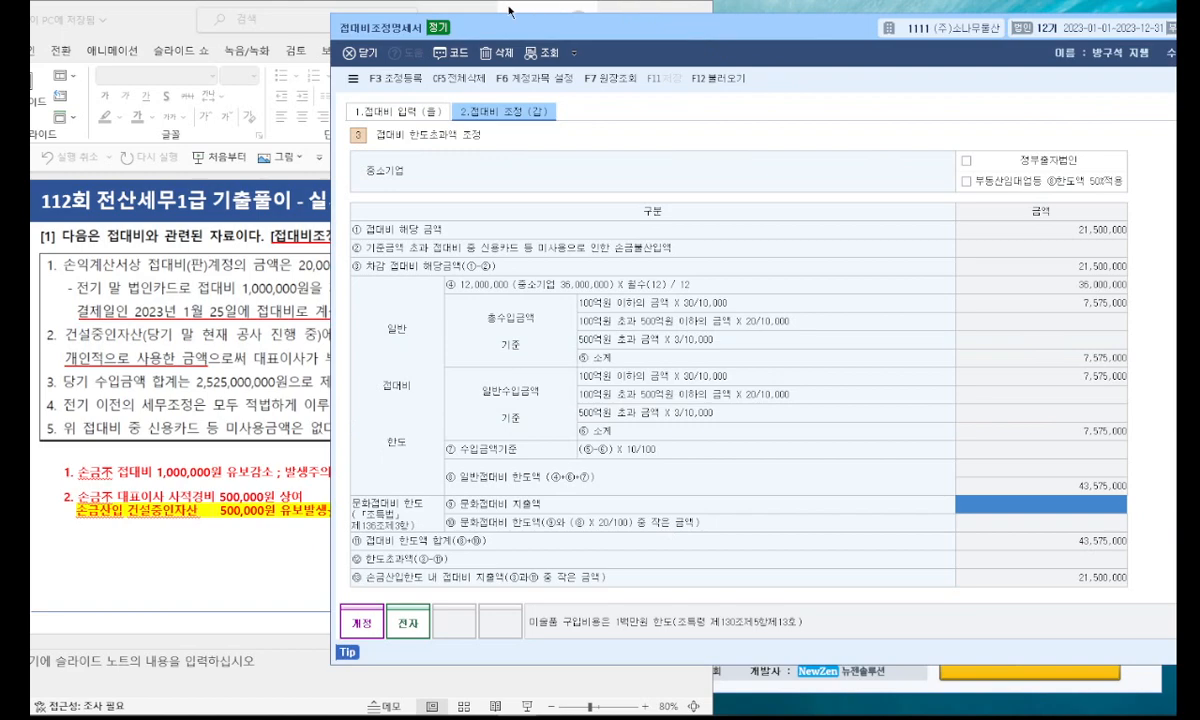
Start the PowerPoint slide show from slide 30 in full screen
{"action": "left_click", "coordinate": [503, 12]}
{"action": "left_click", "coordinate": [655, 20]}
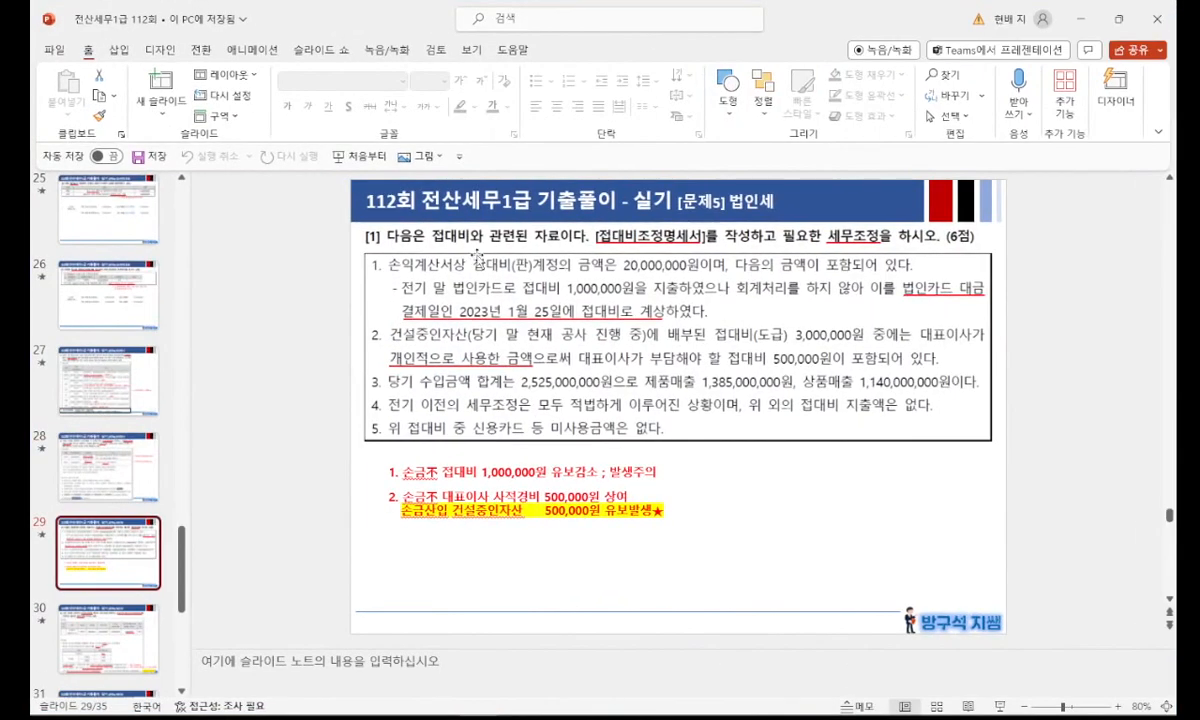
{"action": "left_click", "coordinate": [80, 664]}
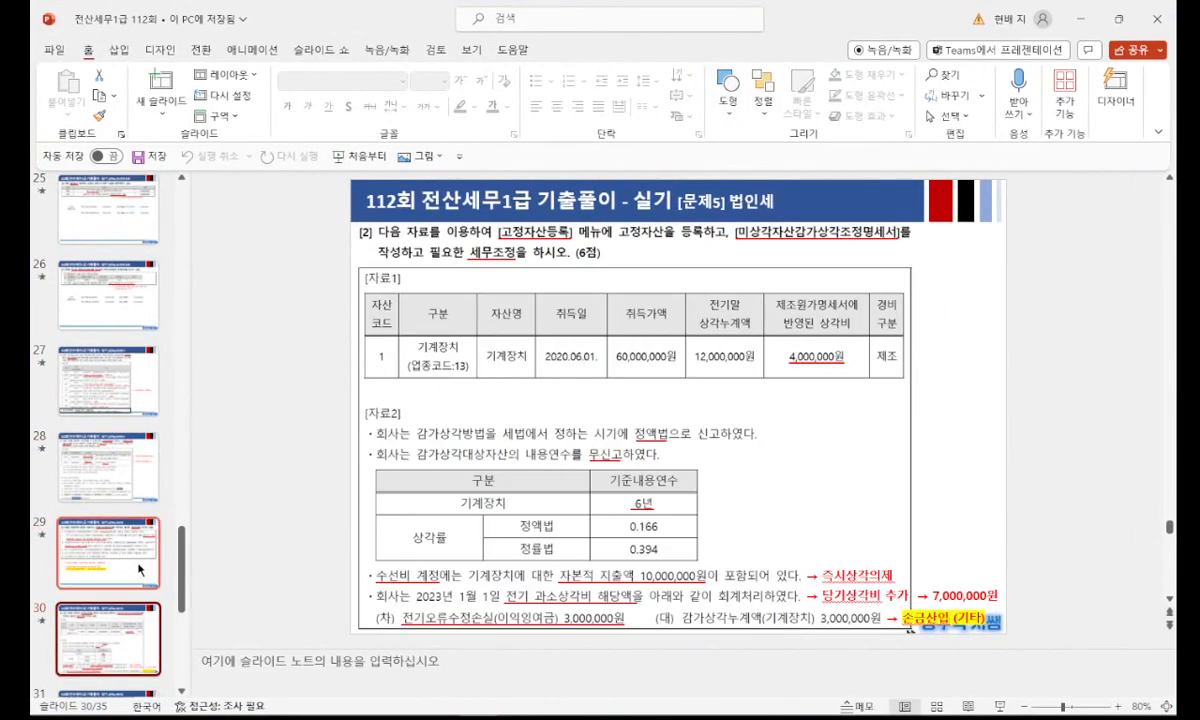
{"action": "key", "text": "shift+F5"}
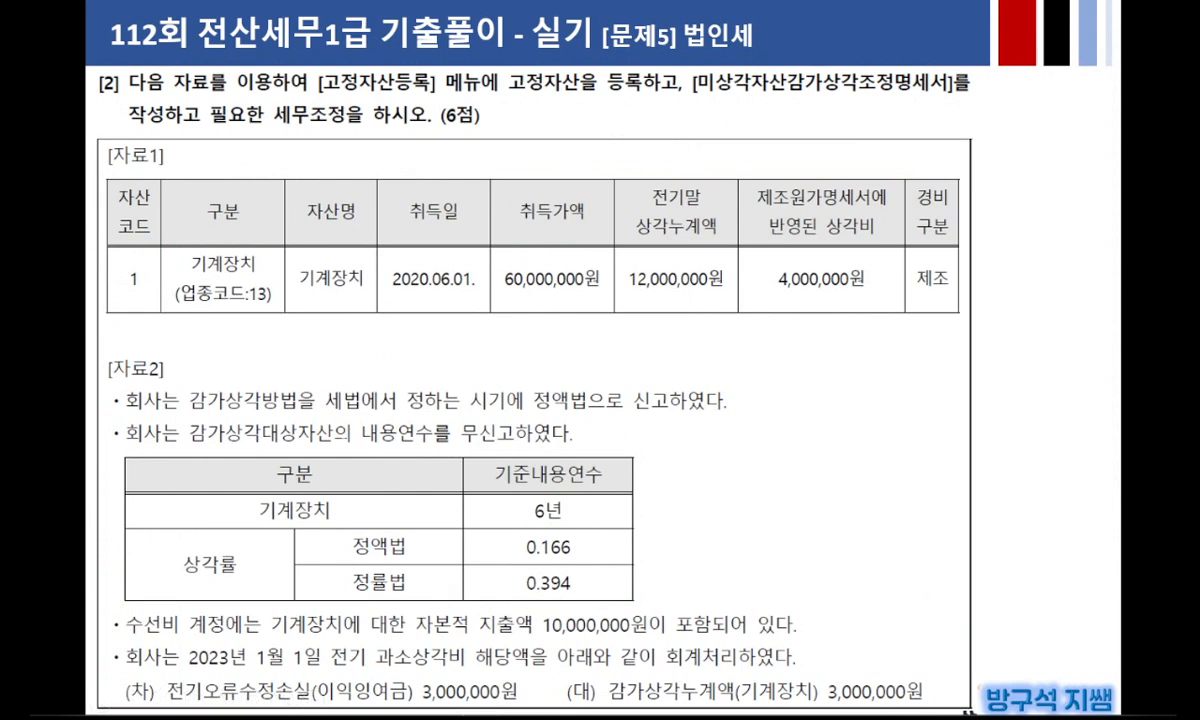
Move the 접대비조정명세서 window aside and minimize the KcLep menu so the slide shows
{"action": "key", "text": "alt+Tab"}
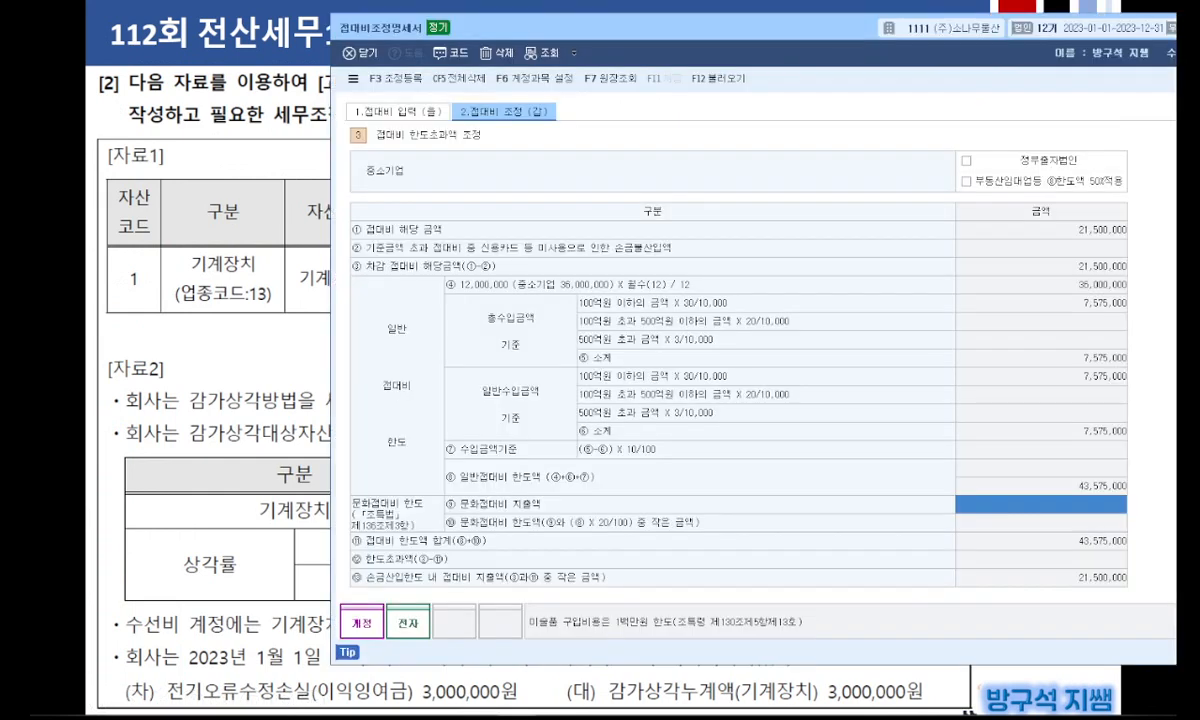
{"action": "left_click_drag", "start_coordinate": [728, 34], "coordinate": [648, 65]}
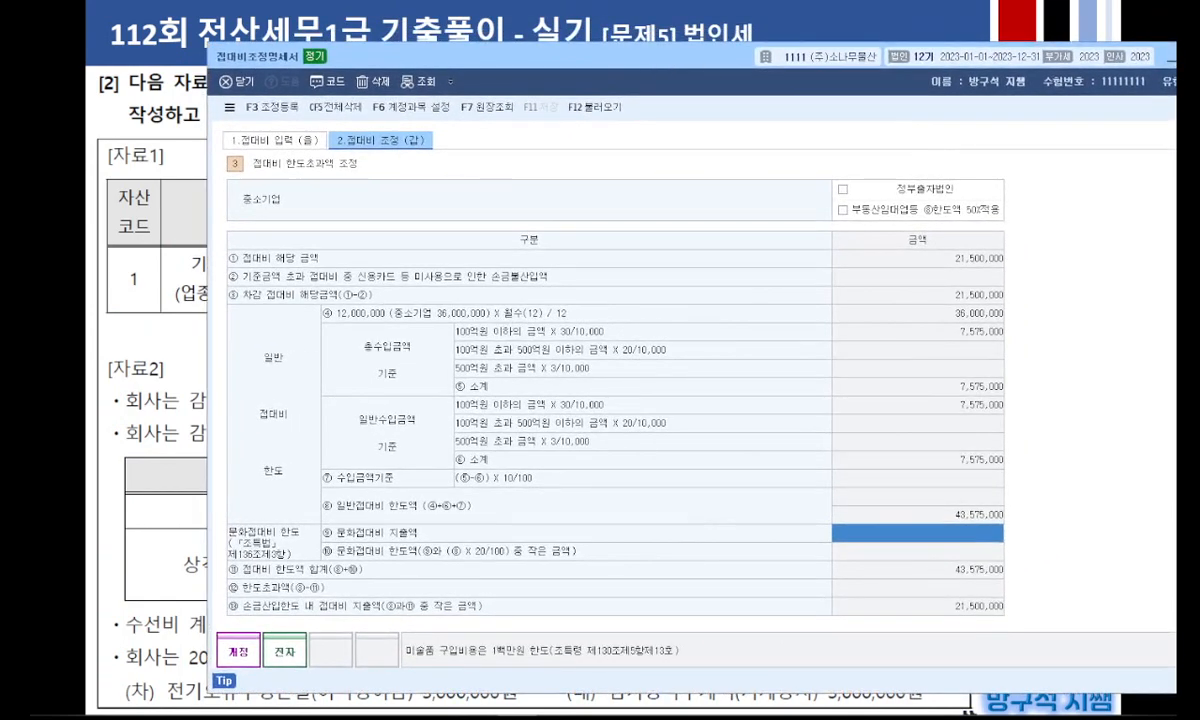
{"action": "key", "text": "alt+Tab"}
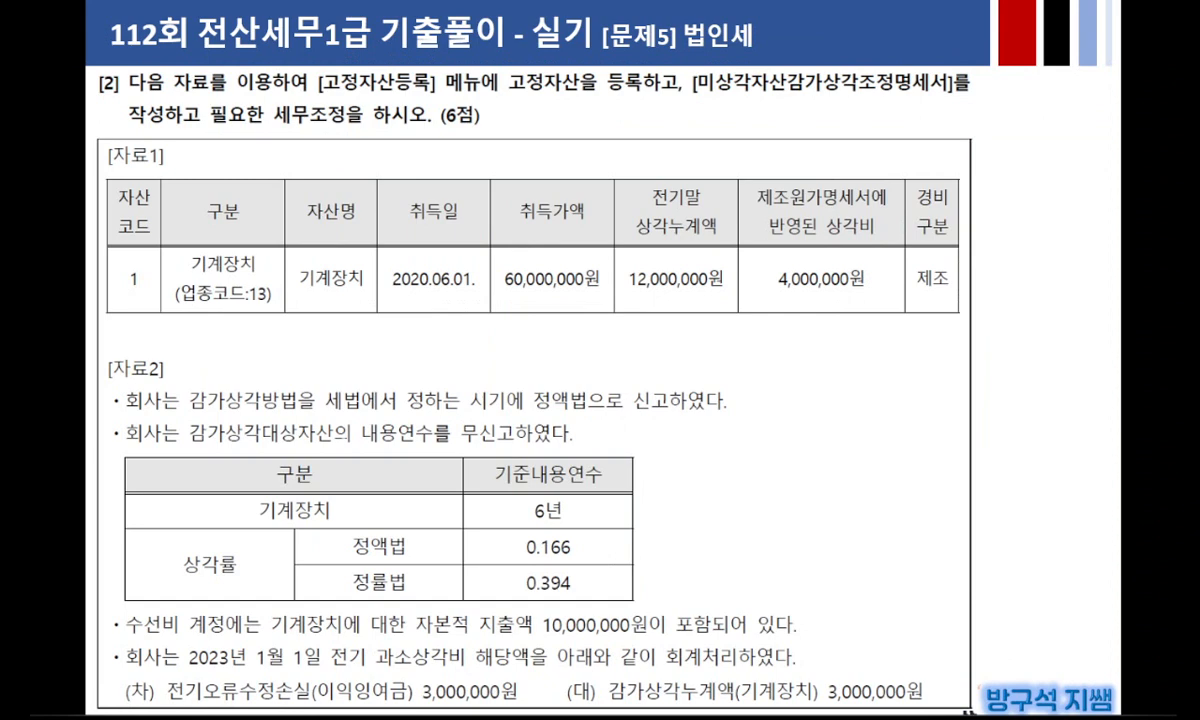
{"action": "key", "text": "alt+Tab"}
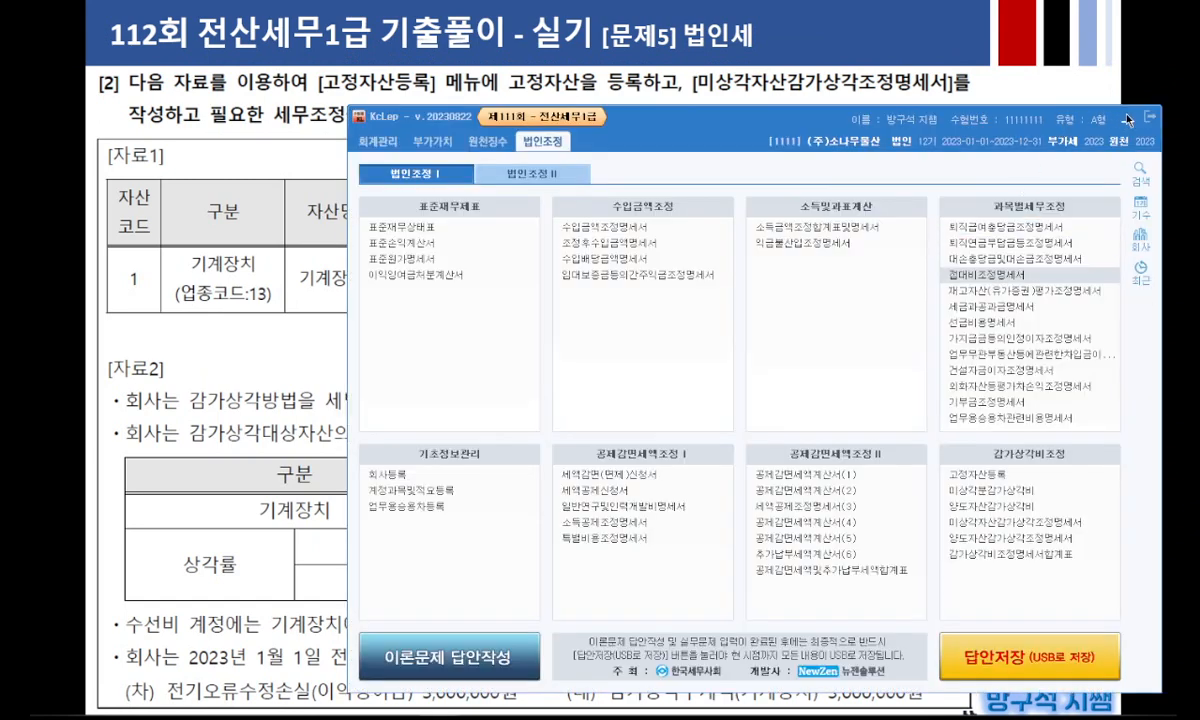
{"action": "left_click", "coordinate": [1127, 119]}
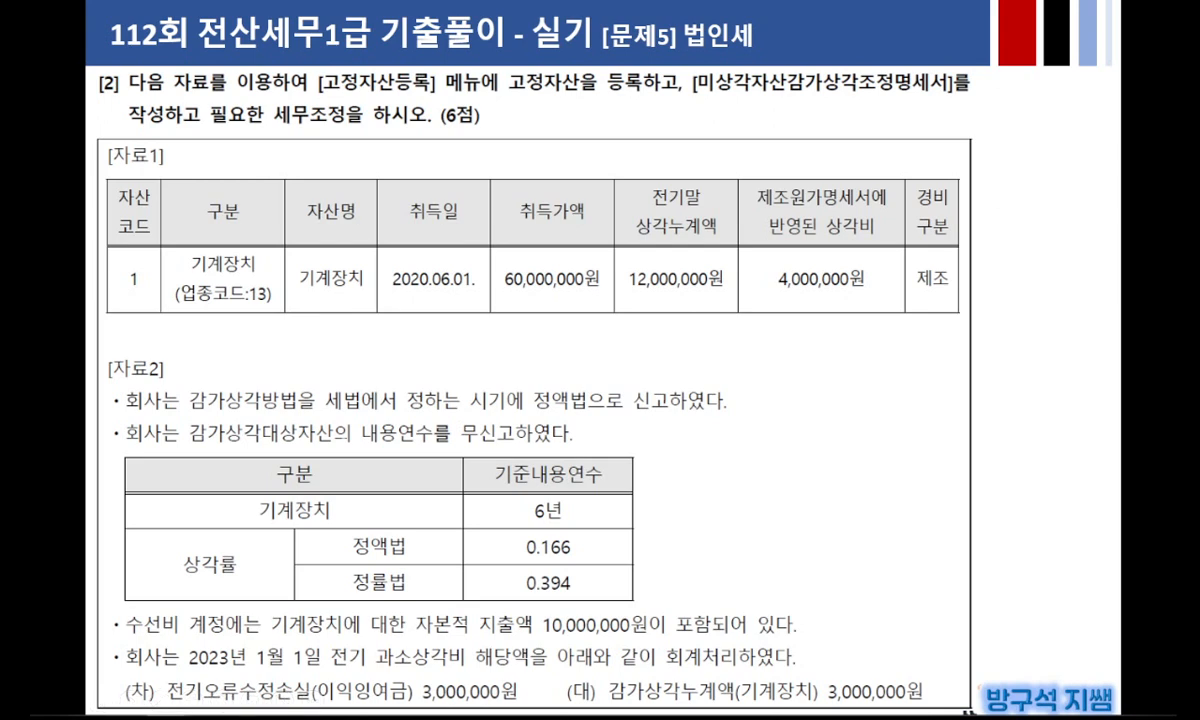
Reveal the [고정자산등록], [미상각자산감가상각조정명세서] and 세무조정 underlines; mark 자료1, 자료2 and 정액법 in red
{"action": "left_click", "coordinate": [676, 122]}
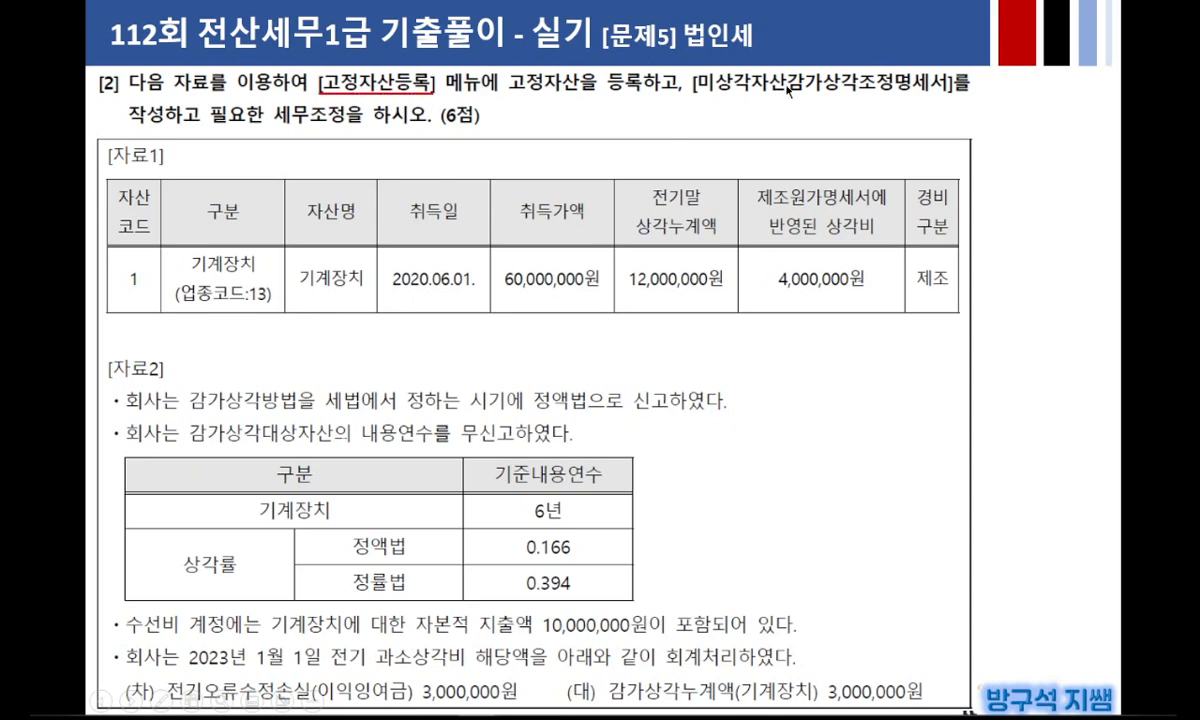
{"action": "left_click", "coordinate": [420, 154]}
{"action": "left_click", "coordinate": [418, 153]}
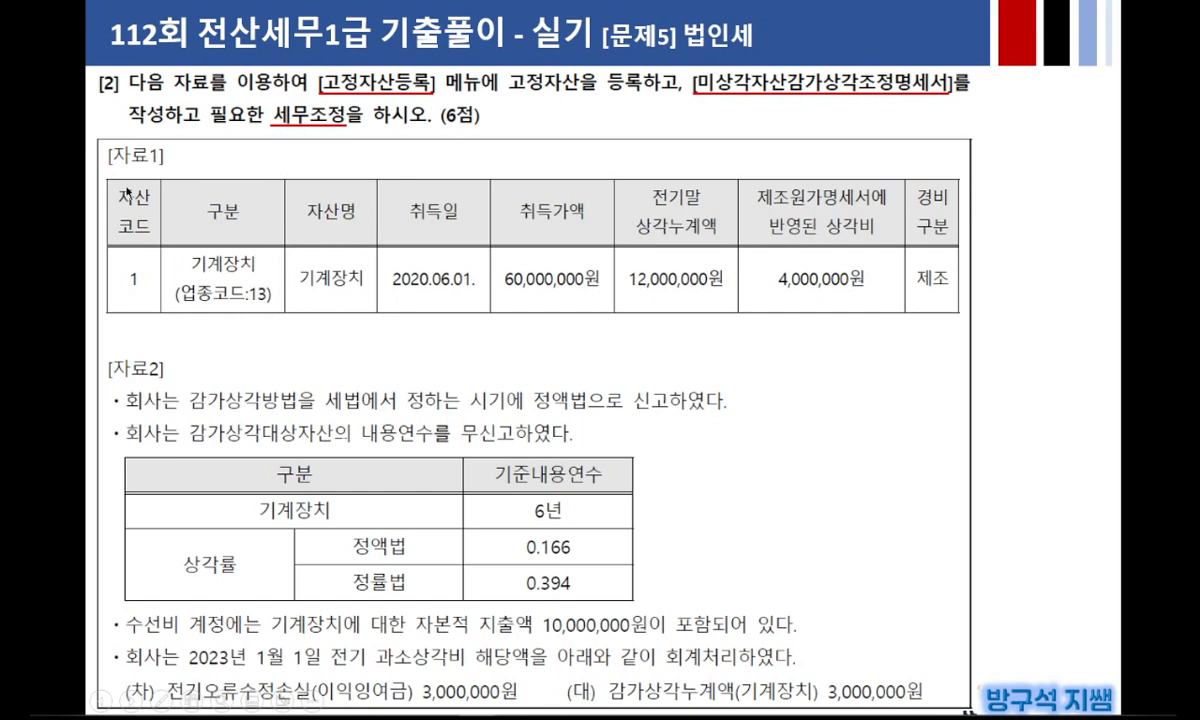
{"action": "left_click_drag", "start_coordinate": [117, 159], "coordinate": [174, 164]}
{"action": "mouse_move", "coordinate": [404, 92]}
{"action": "left_mouse_down"}
{"action": "mouse_move", "coordinate": [517, 95]}
{"action": "mouse_move", "coordinate": [493, 169]}
{"action": "mouse_move", "coordinate": [569, 146]}
{"action": "left_mouse_up"}
{"action": "left_click_drag", "start_coordinate": [118, 378], "coordinate": [172, 372]}
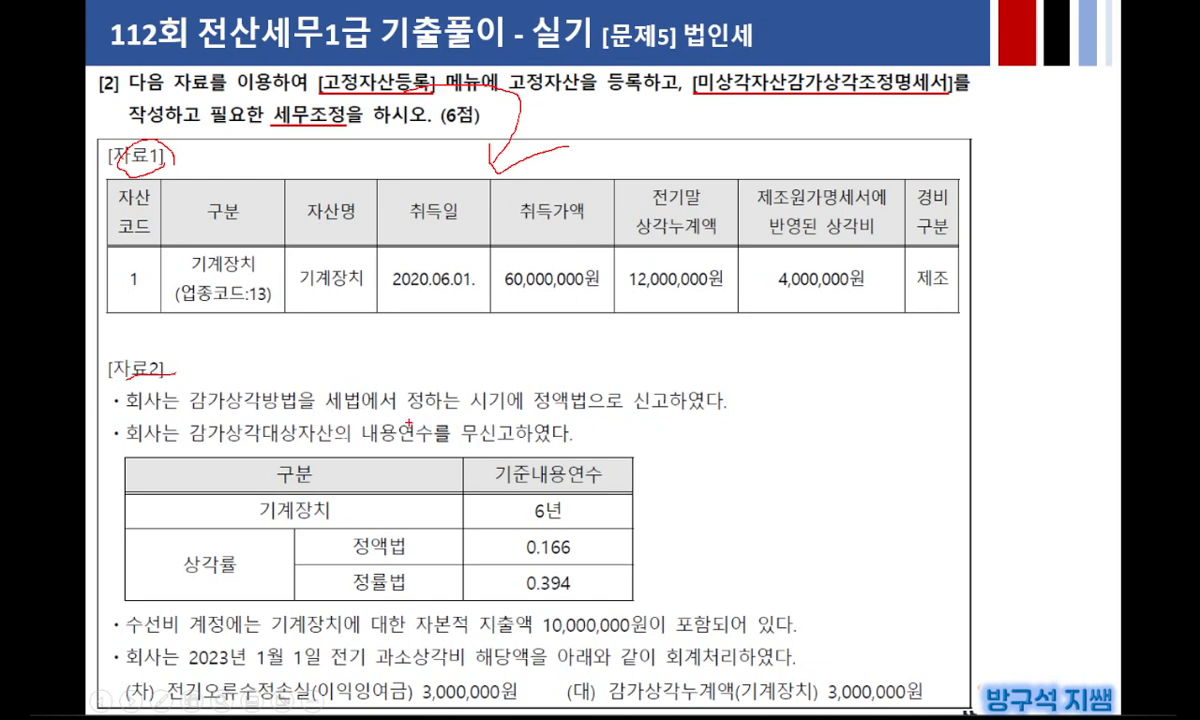
{"action": "key", "text": "e"}
{"action": "left_click_drag", "start_coordinate": [534, 410], "coordinate": [586, 410]}
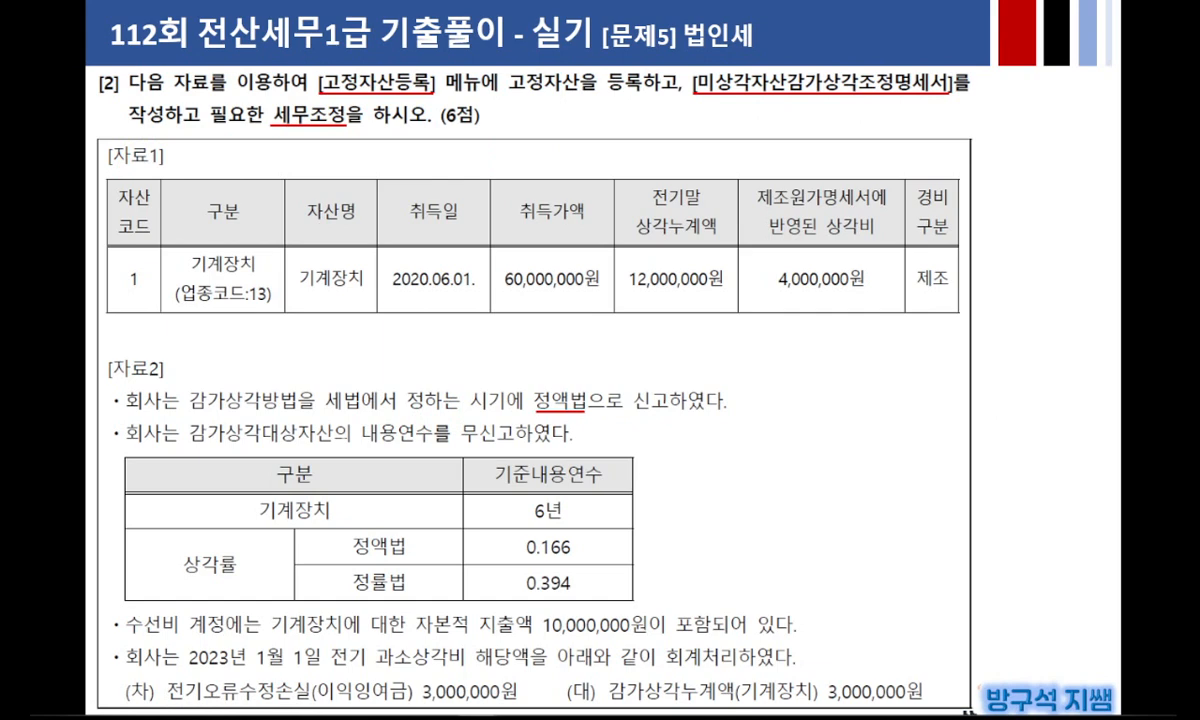
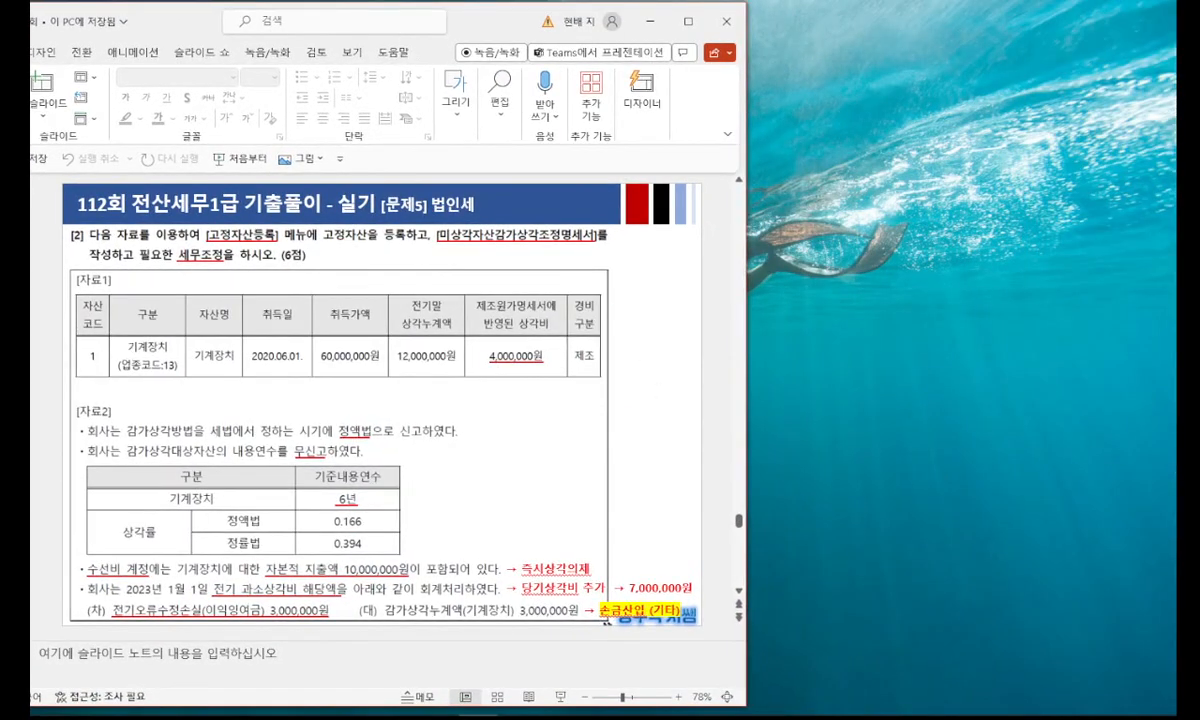
Bring the KcLep corporate tax adjustment menu in front of the fixed-asset problem slide
{"action": "left_click", "coordinate": [478, 716]}
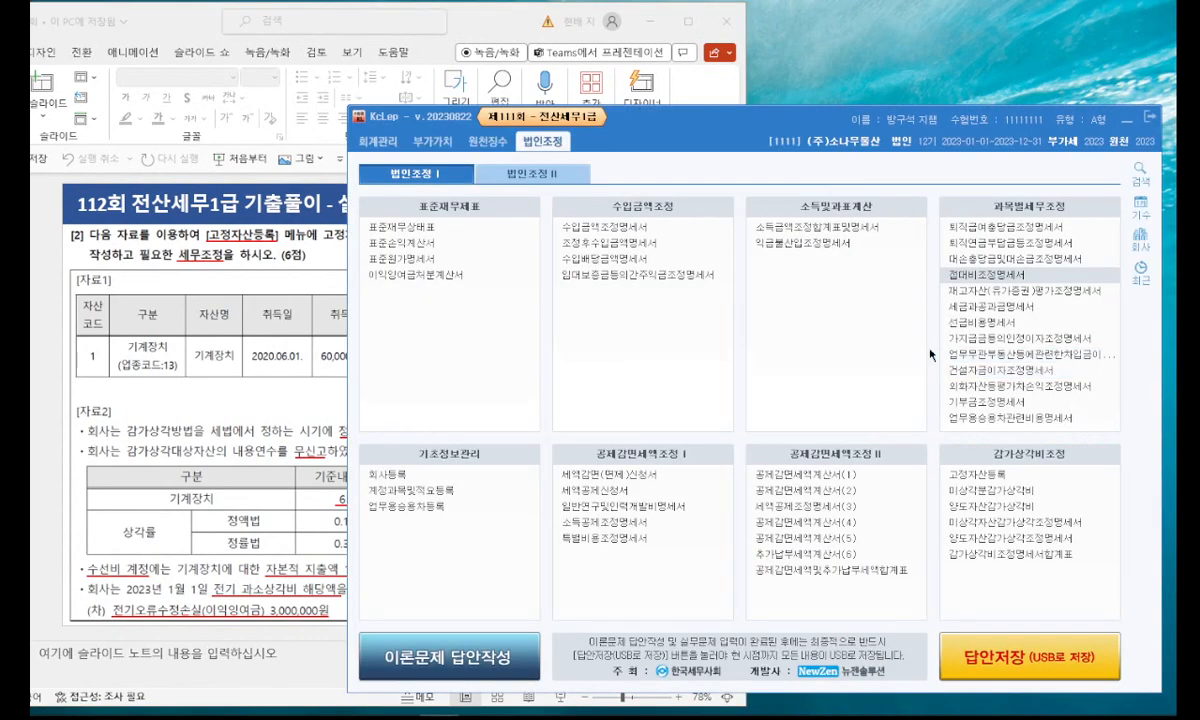
In 고정자산등록, add asset 000001 기계장치 under account 0206, acquired 2020-06-01
{"action": "left_click", "coordinate": [997, 478]}
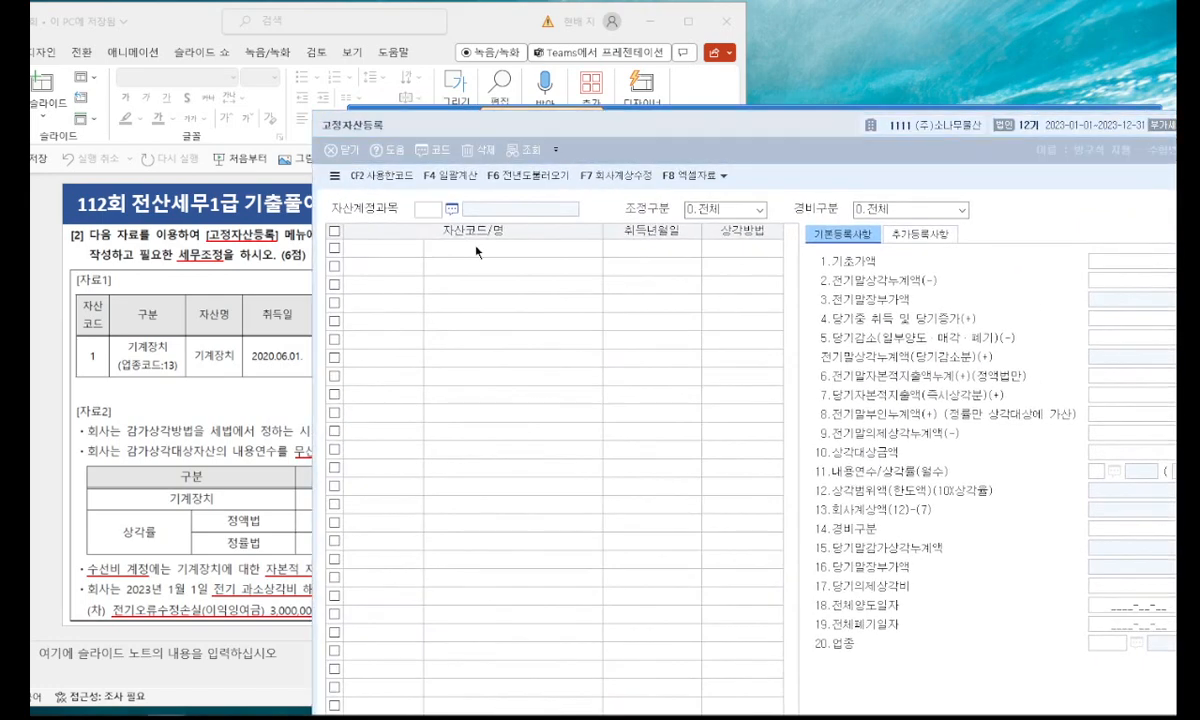
{"action": "key", "text": "F2"}
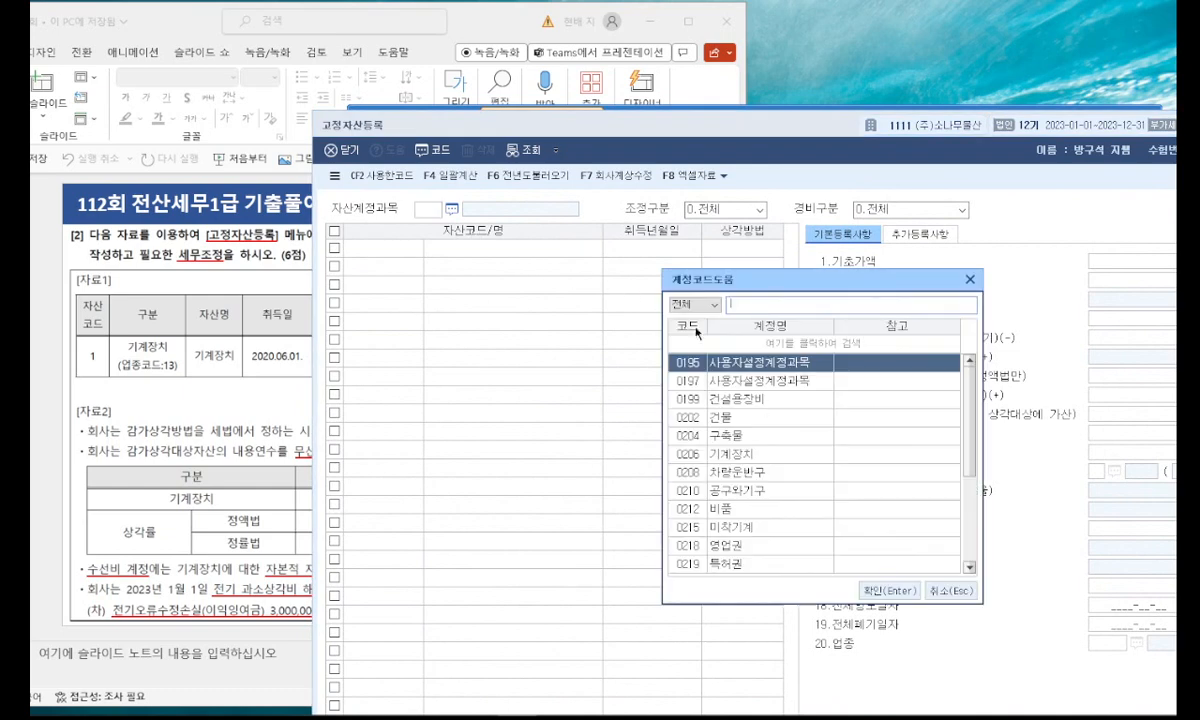
{"action": "double_click", "coordinate": [746, 457]}
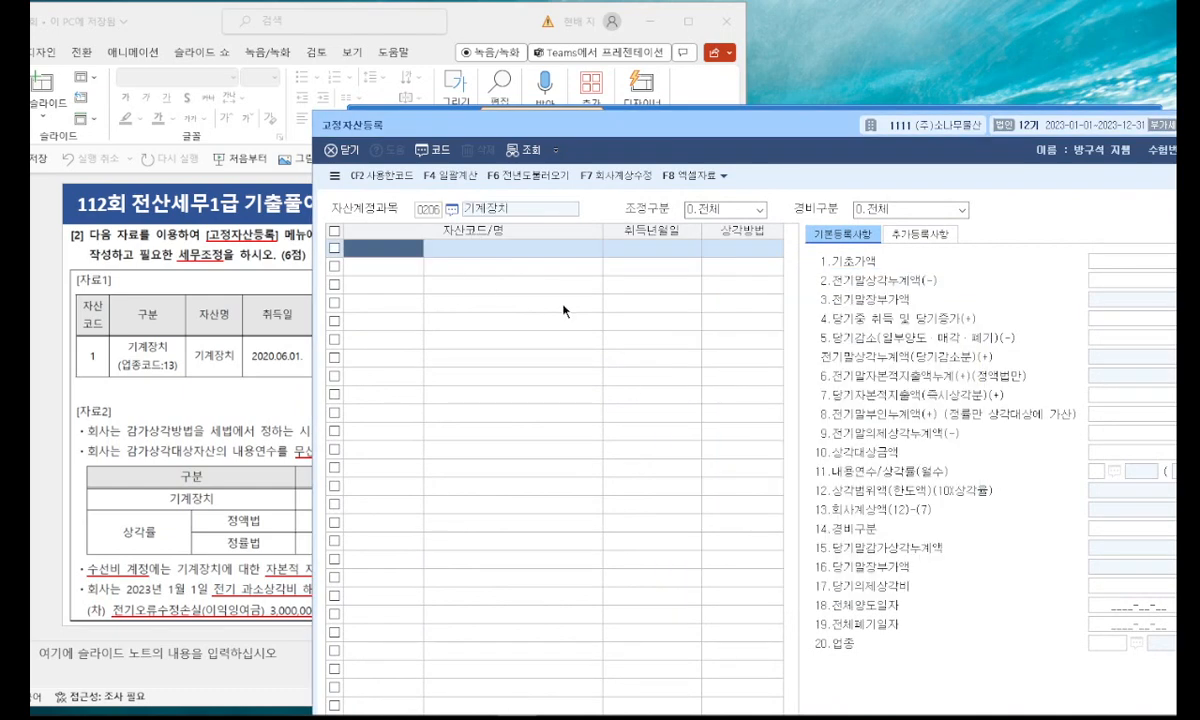
{"action": "type", "text": "1"}
{"action": "key", "text": "Return"}
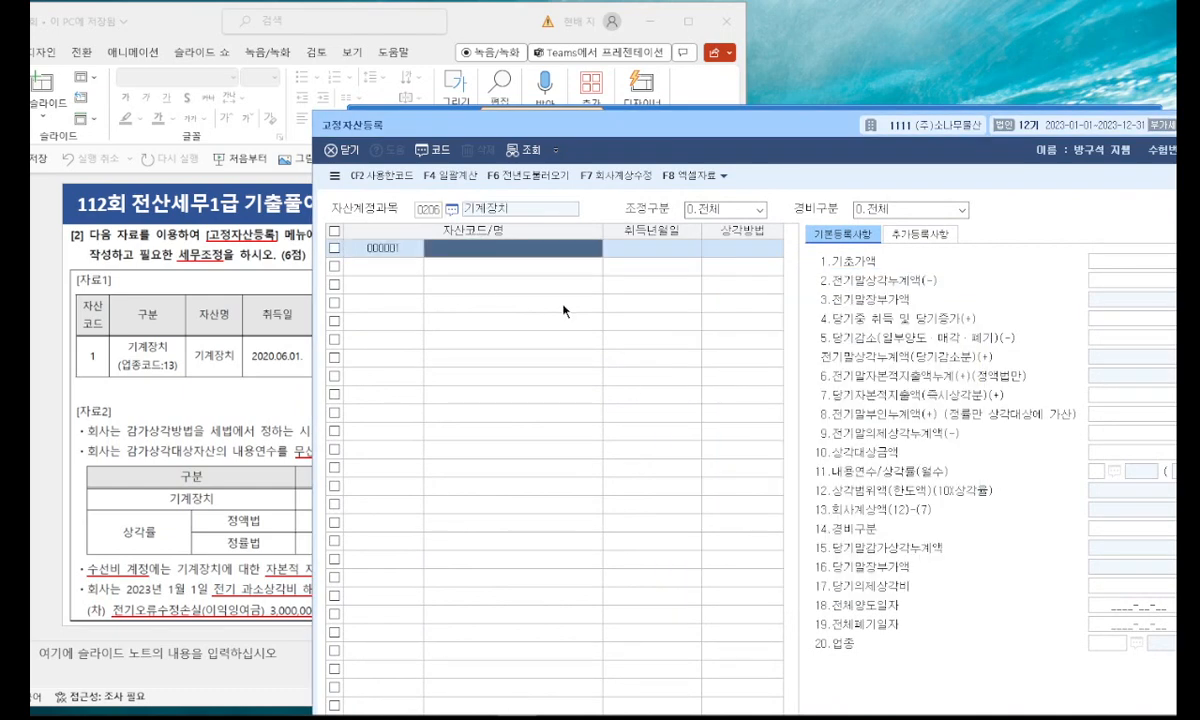
{"action": "type", "text": "기계장치"}
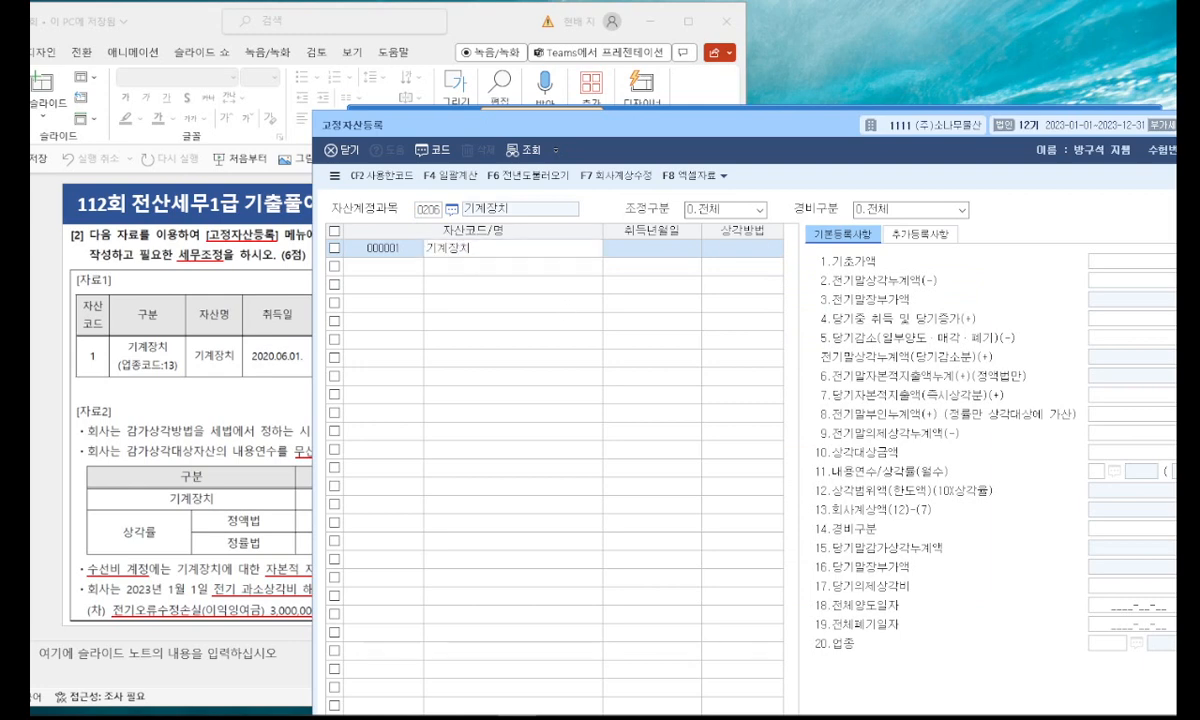
{"action": "key", "text": "Return"}
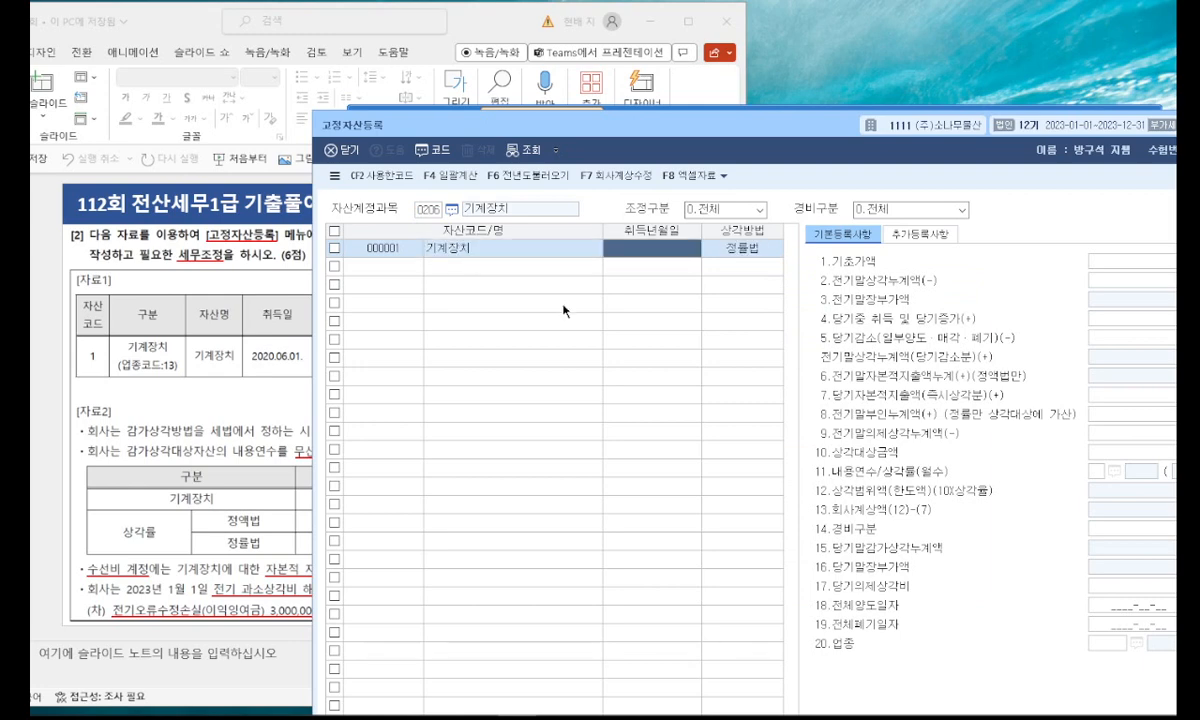
{"action": "type", "text": "2020-06-01"}
{"action": "key", "text": "Return"}
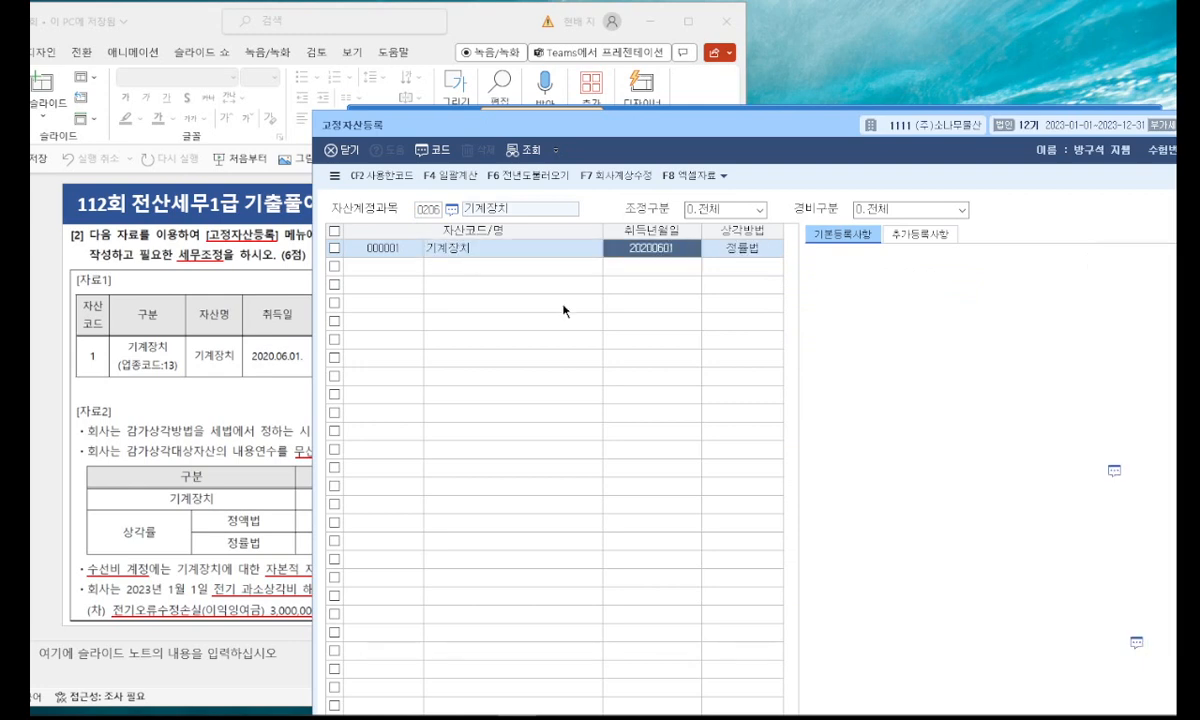
Set asset 000001's depreciation method to 2:정액법 and check the exam slide
{"action": "left_click_drag", "start_coordinate": [697, 125], "coordinate": [517, 99]}
{"action": "left_click", "coordinate": [571, 222]}
{"action": "left_click", "coordinate": [499, 237]}
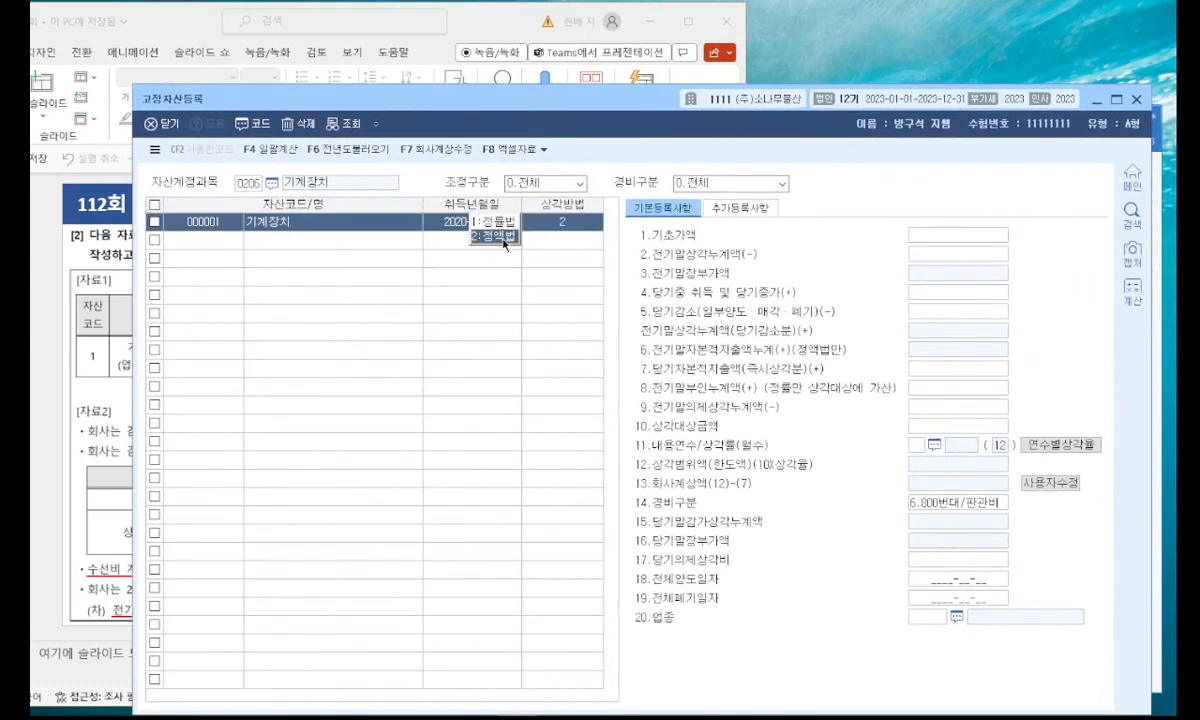
{"action": "left_click", "coordinate": [562, 241]}
{"action": "left_click", "coordinate": [569, 220]}
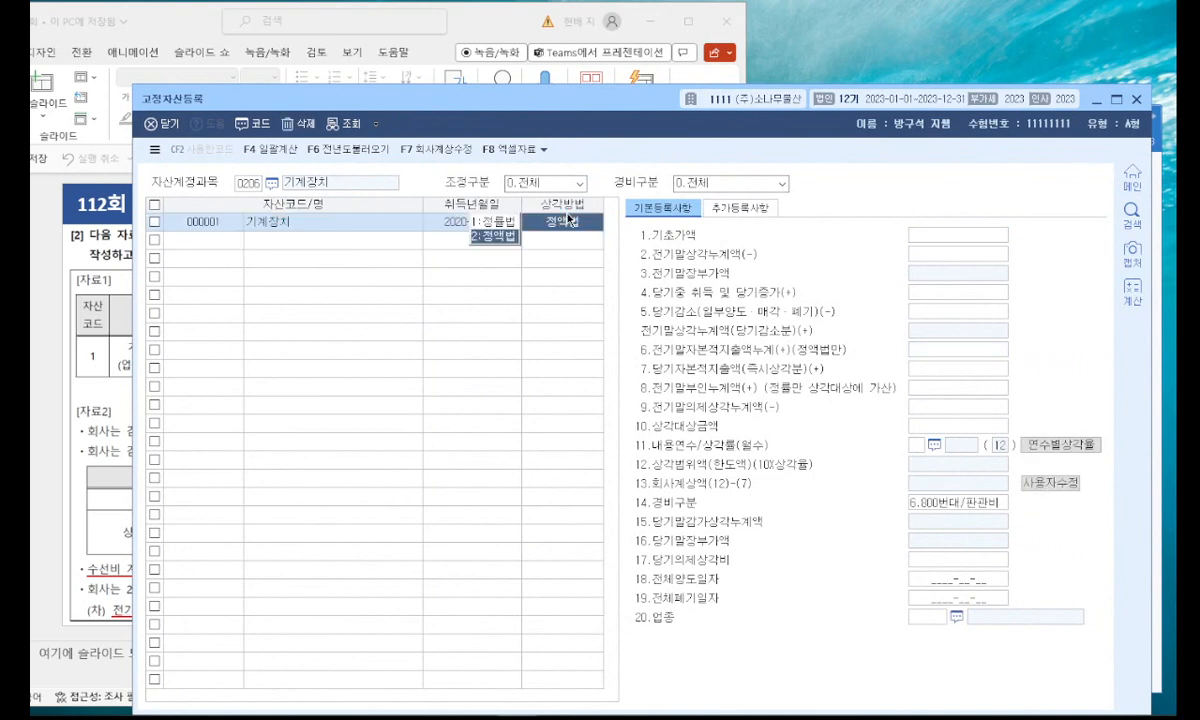
{"action": "left_click", "coordinate": [934, 235]}
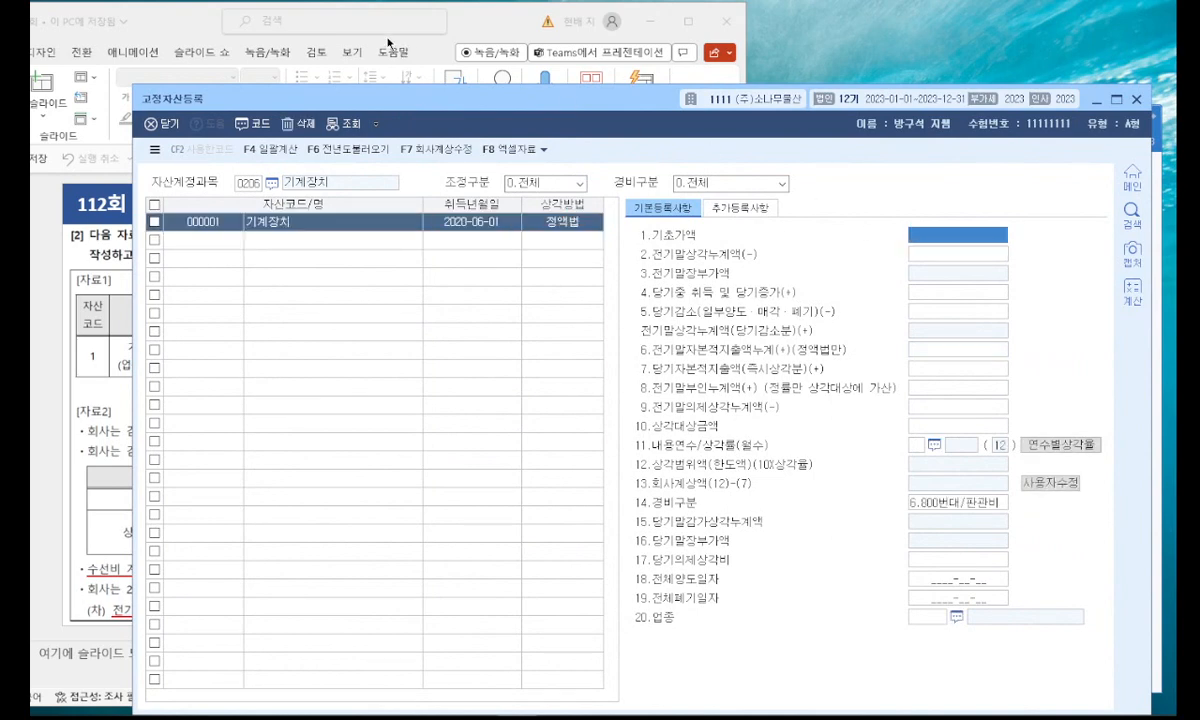
{"action": "left_click_drag", "start_coordinate": [477, 38], "coordinate": [418, 30]}
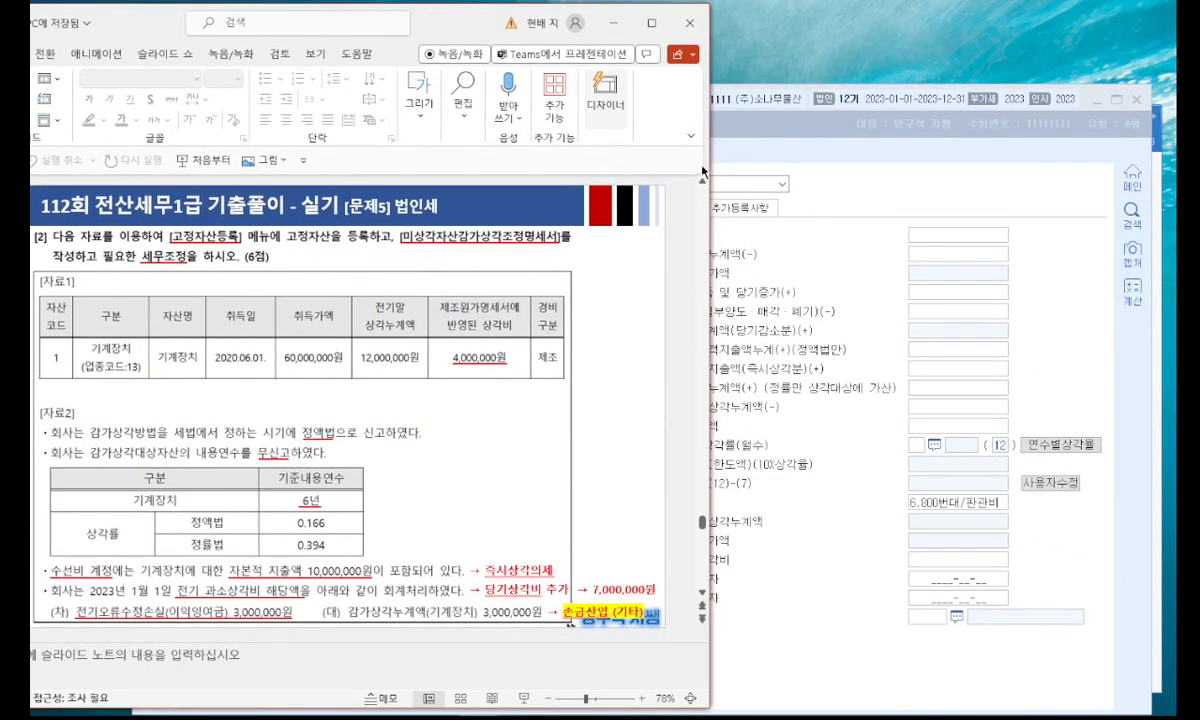
Enter 기초가액 60,000,000 and 전기말상각누계액 12,000,000 for the 기계장치 asset
{"action": "left_click", "coordinate": [949, 236]}
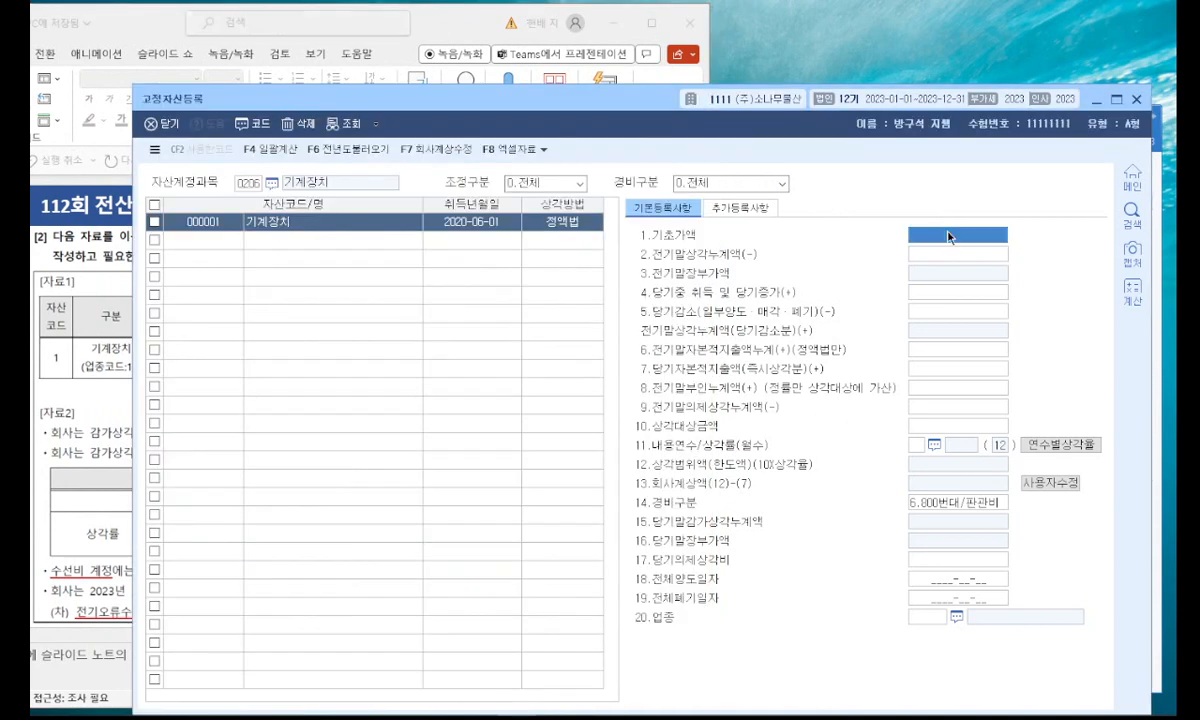
{"action": "type", "text": "60000000"}
{"action": "key", "text": "Return"}
{"action": "type", "text": "12000000"}
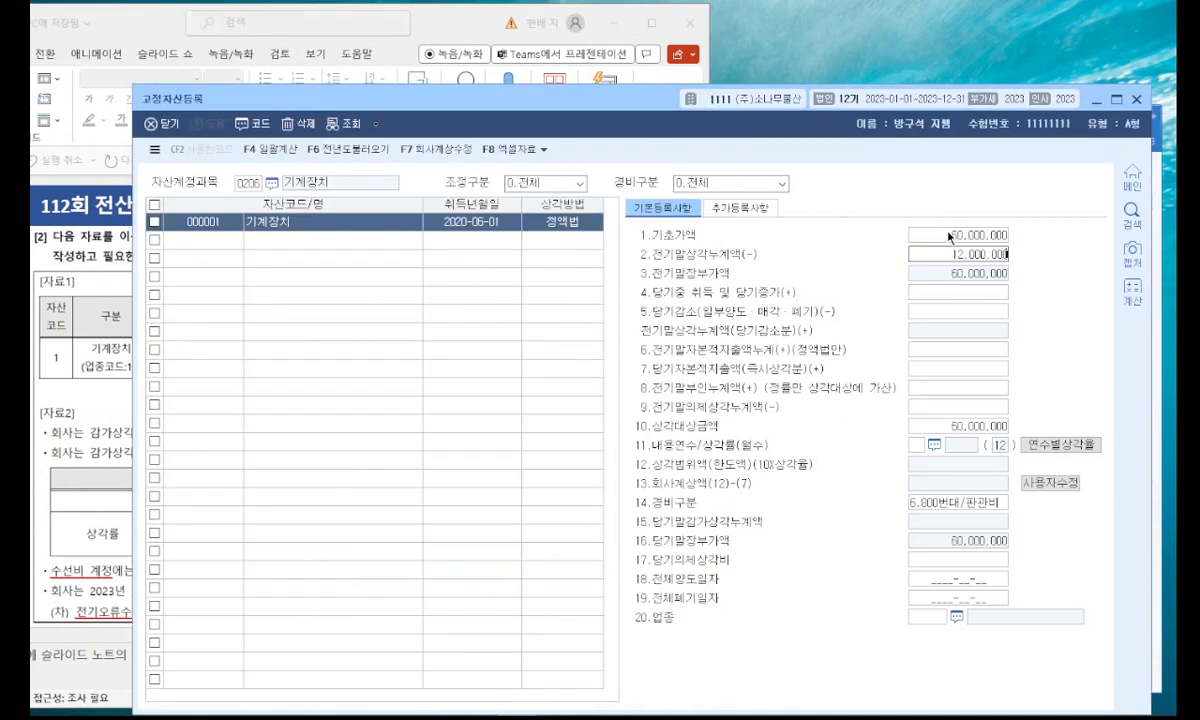
{"action": "key", "text": "Return"}
Enter a 6-year 내용연수 and 당기자본적지출액 of 10,000,000
{"action": "left_click", "coordinate": [457, 35]}
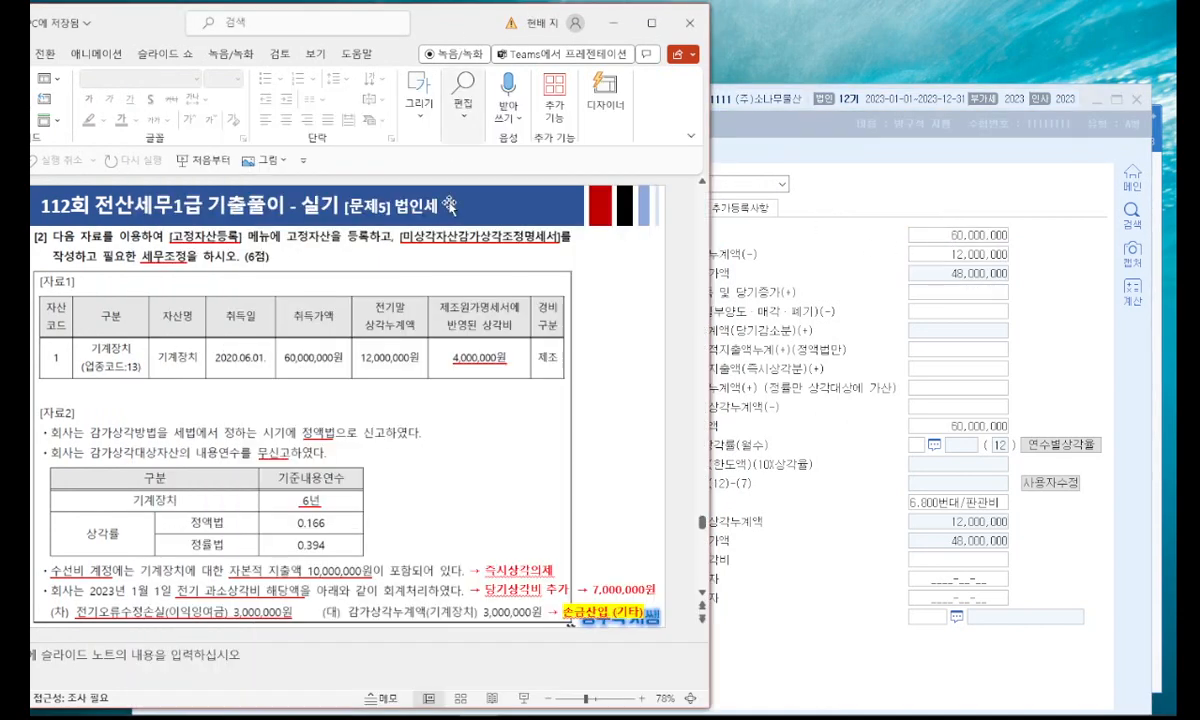
{"action": "left_click", "coordinate": [950, 433]}
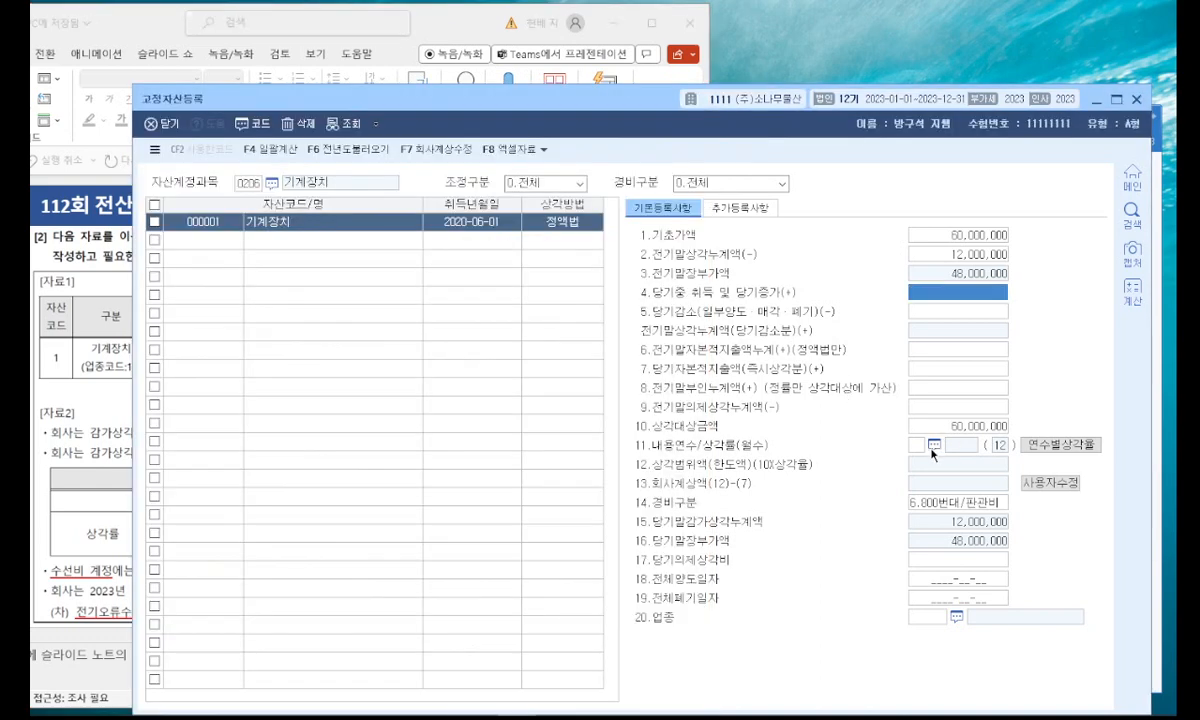
{"action": "left_click", "coordinate": [917, 444]}
{"action": "type", "text": "6"}
{"action": "key", "text": "Return"}
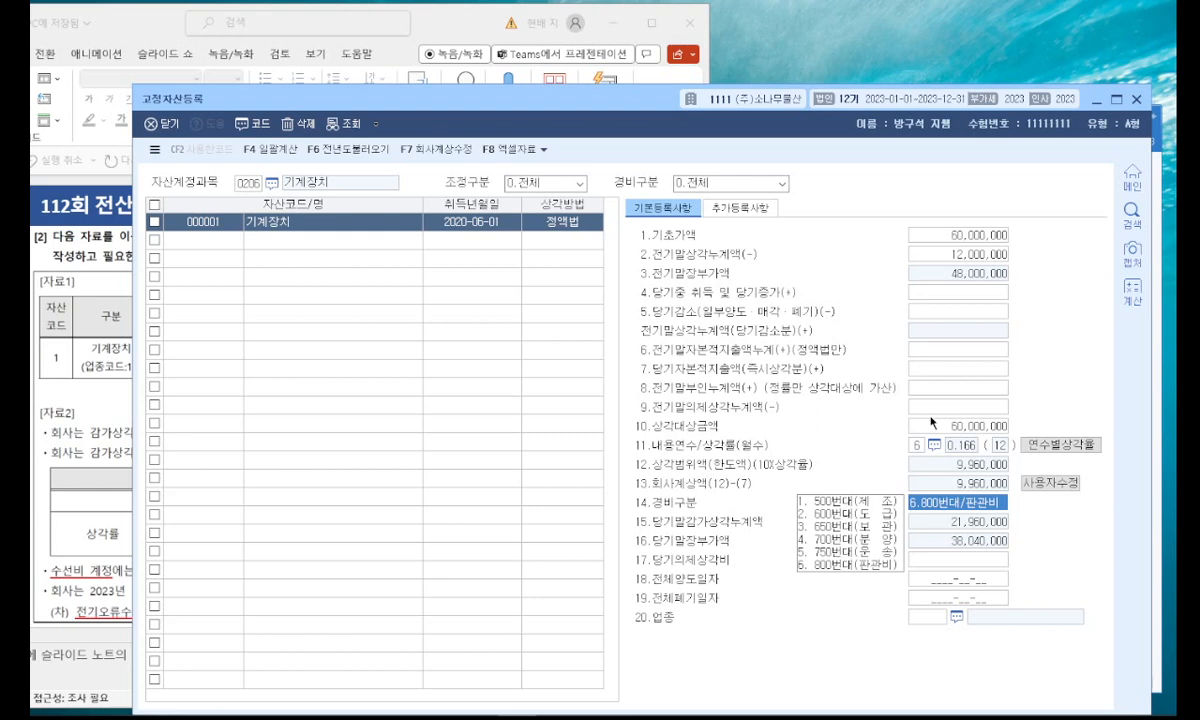
{"action": "left_click", "coordinate": [933, 367]}
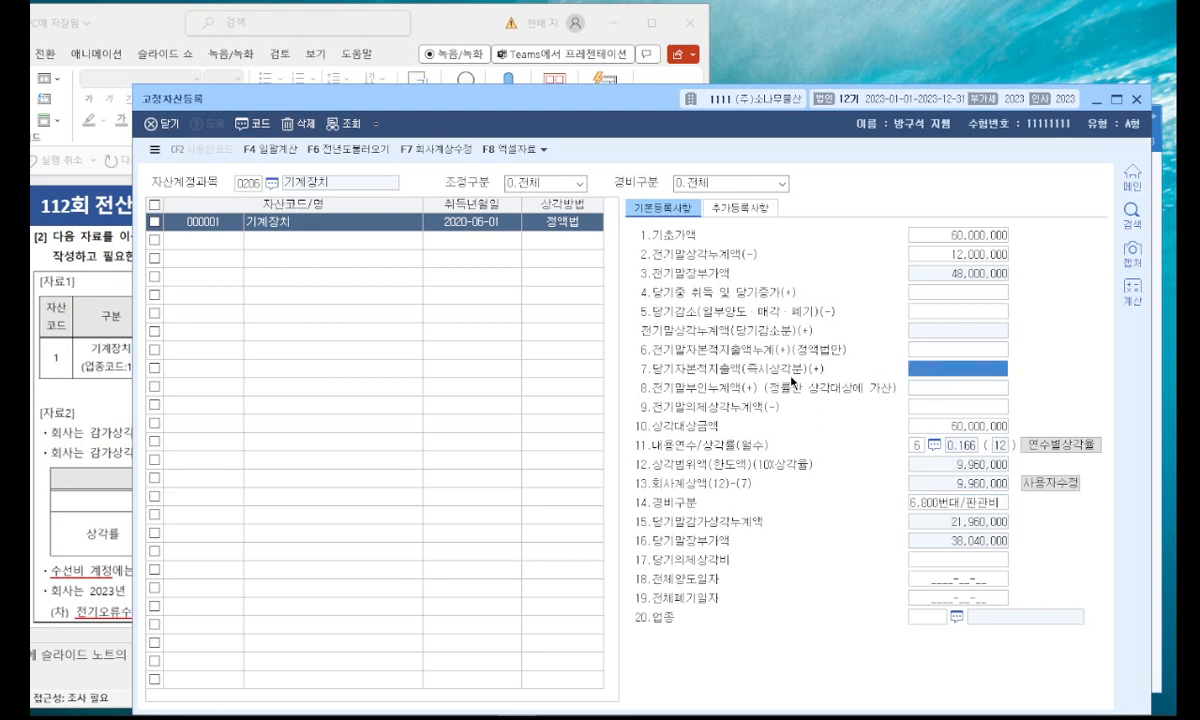
{"action": "left_click_drag", "start_coordinate": [745, 374], "coordinate": [833, 370]}
{"action": "type", "text": "10000000"}
{"action": "key", "text": "Return"}
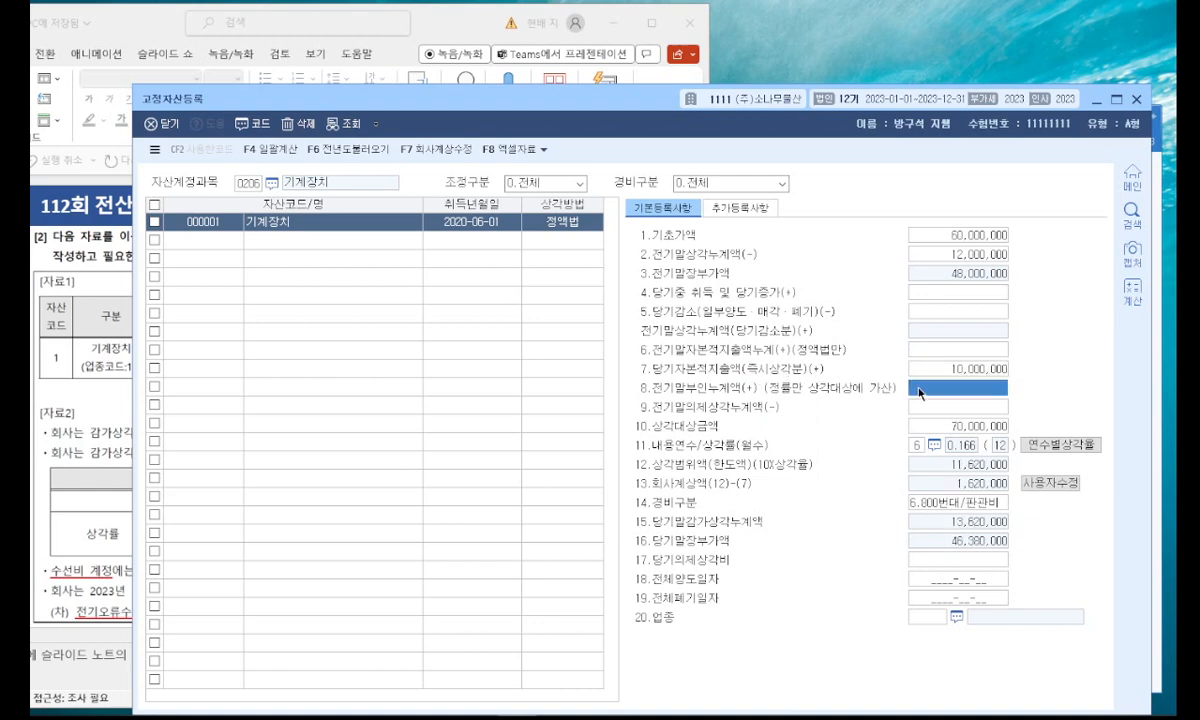
Override the company's booked depreciation to 7,000,000 via 사용자수정
{"action": "left_click", "coordinate": [1035, 485]}
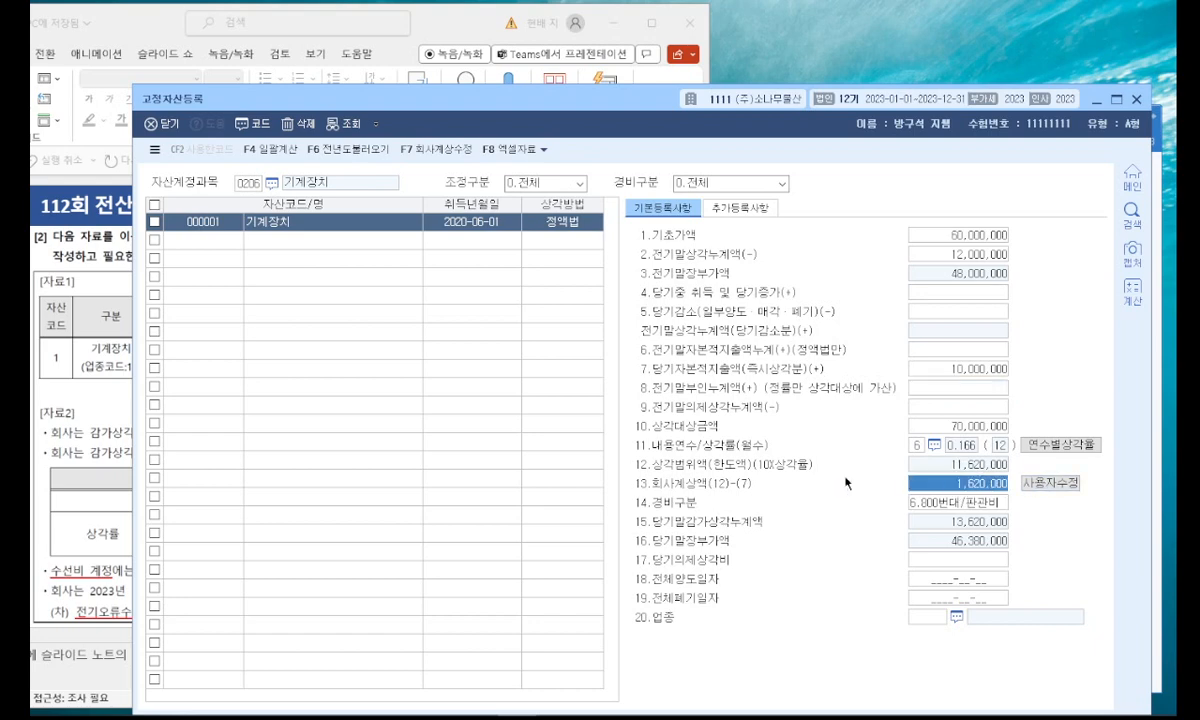
{"action": "left_click", "coordinate": [117, 424]}
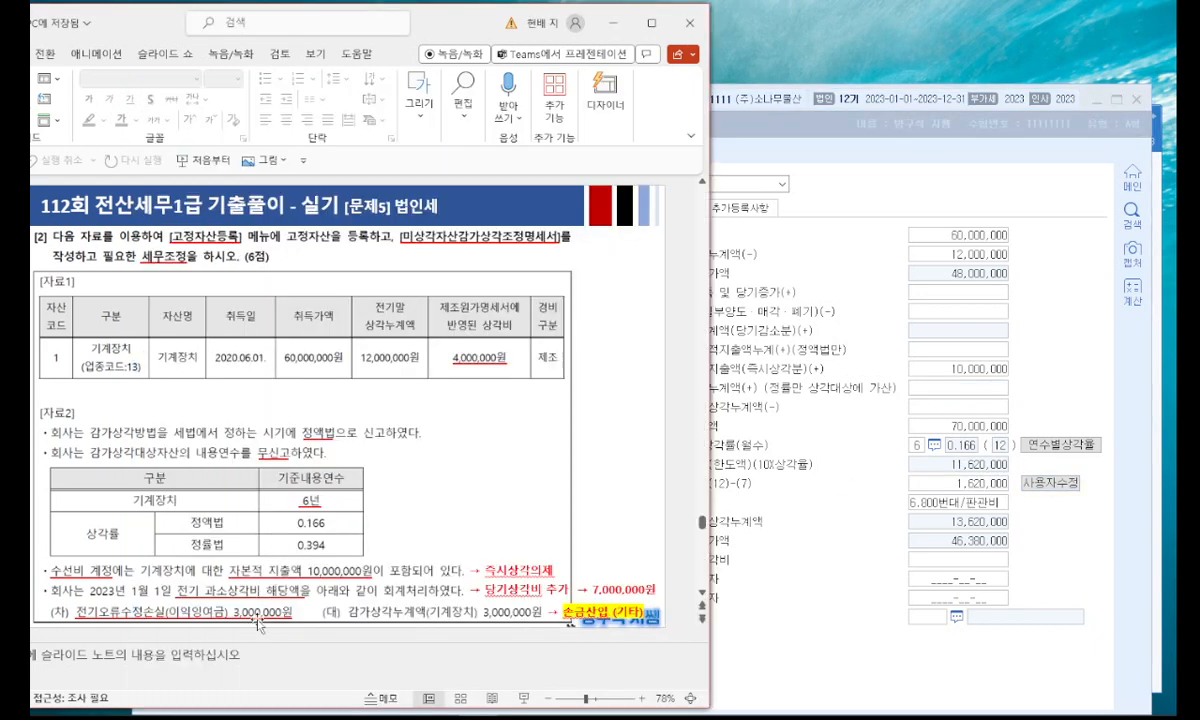
{"action": "left_click", "coordinate": [941, 494]}
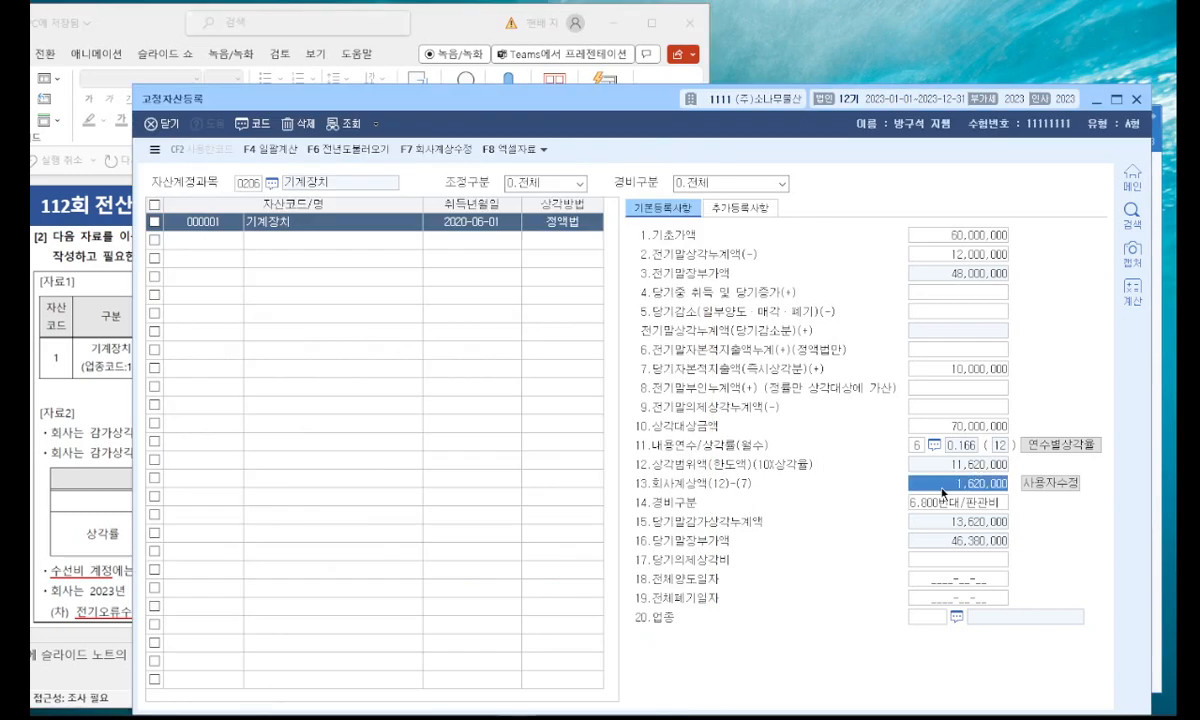
{"action": "type", "text": "7000000"}
{"action": "key", "text": "Return"}
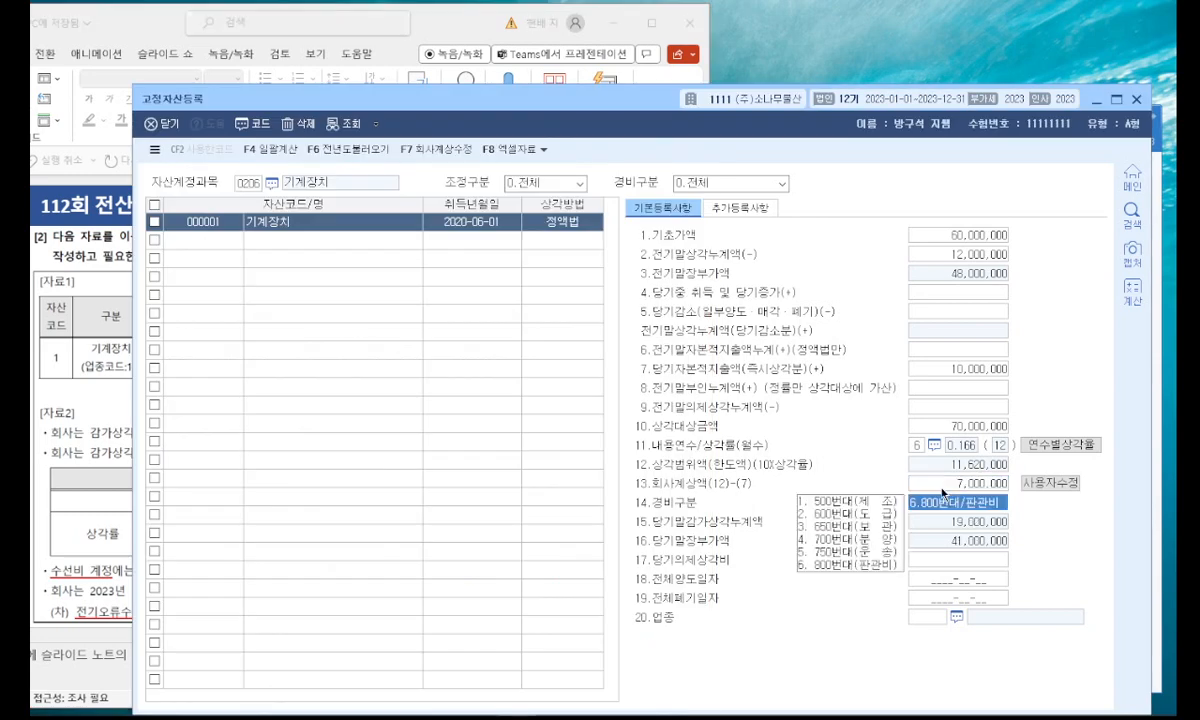
Set the 경비구분 to 1.500번대/제조, as marked on the exam slide
{"action": "left_click", "coordinate": [105, 388]}
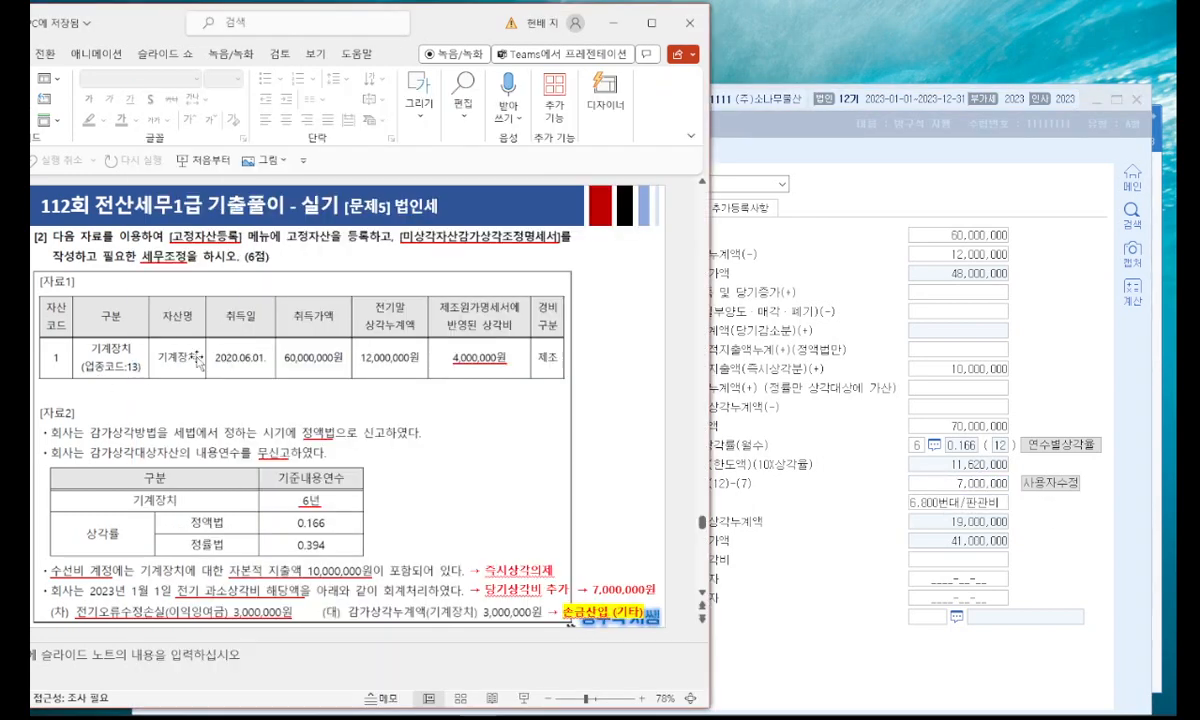
{"action": "left_click_drag", "start_coordinate": [532, 344], "coordinate": [546, 375]}
{"action": "left_click", "coordinate": [876, 462]}
{"action": "left_click", "coordinate": [860, 504]}
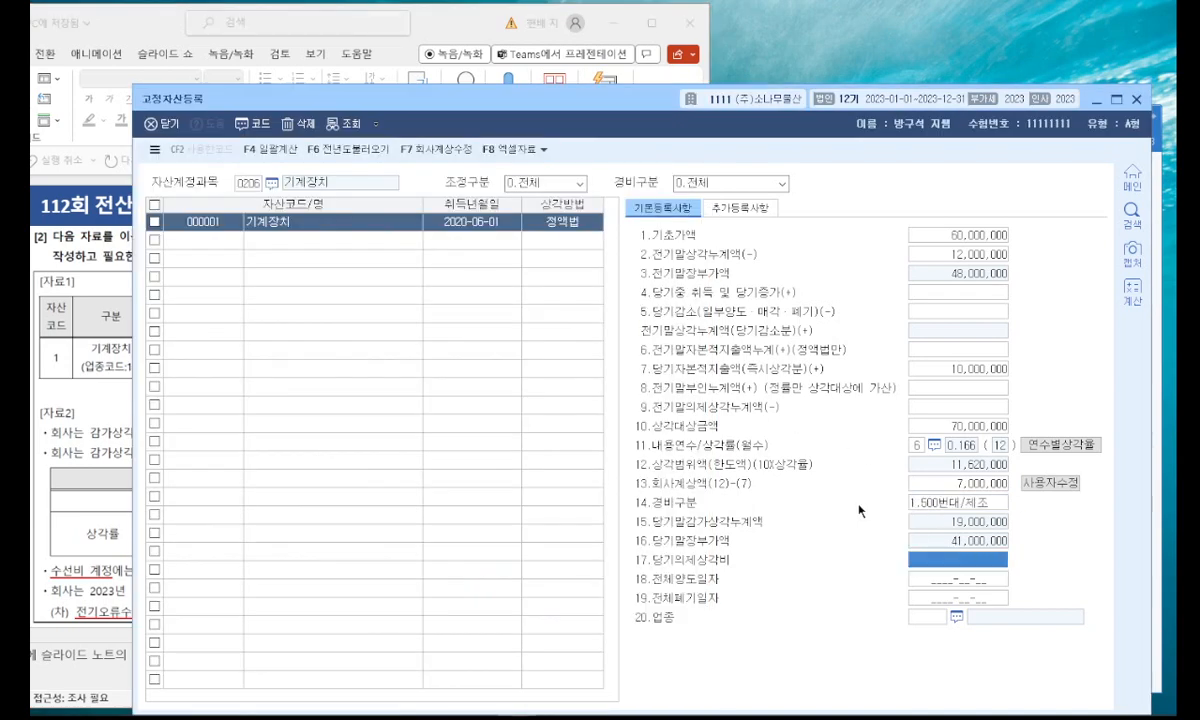
{"action": "left_click", "coordinate": [127, 388]}
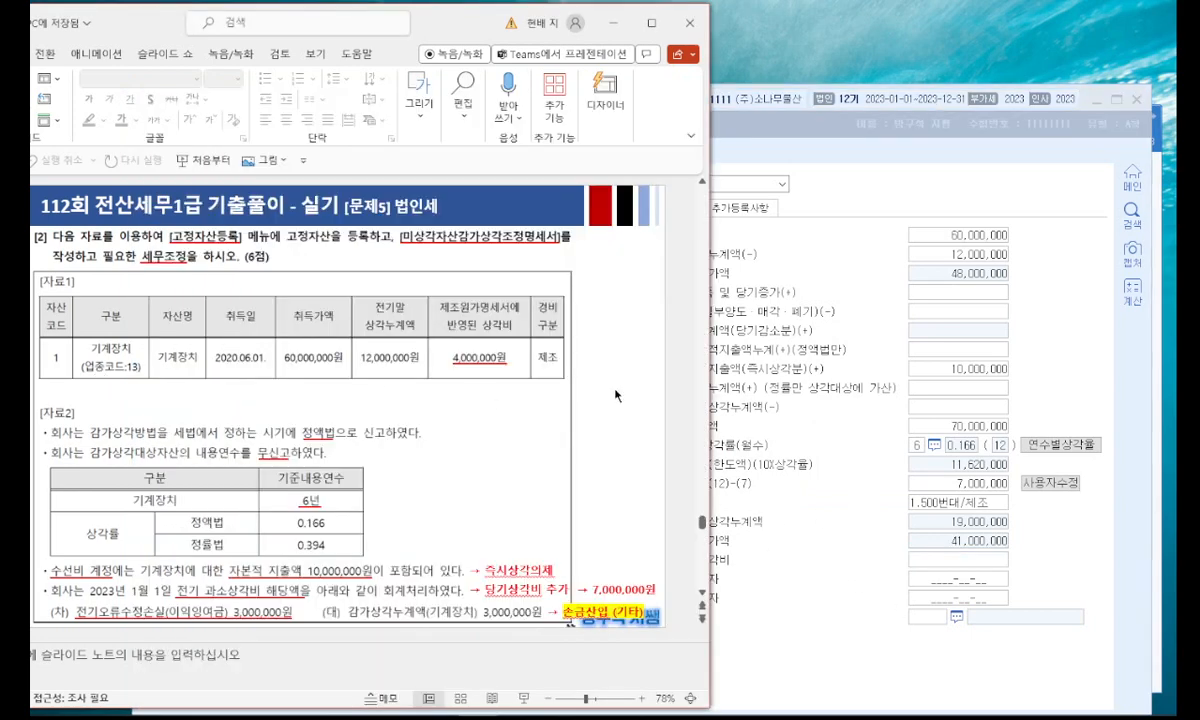
{"action": "left_click", "coordinate": [926, 617]}
Set industry code 13 제조업 and verify the 70,000,000 base and 6-year life
{"action": "key", "text": "F2"}
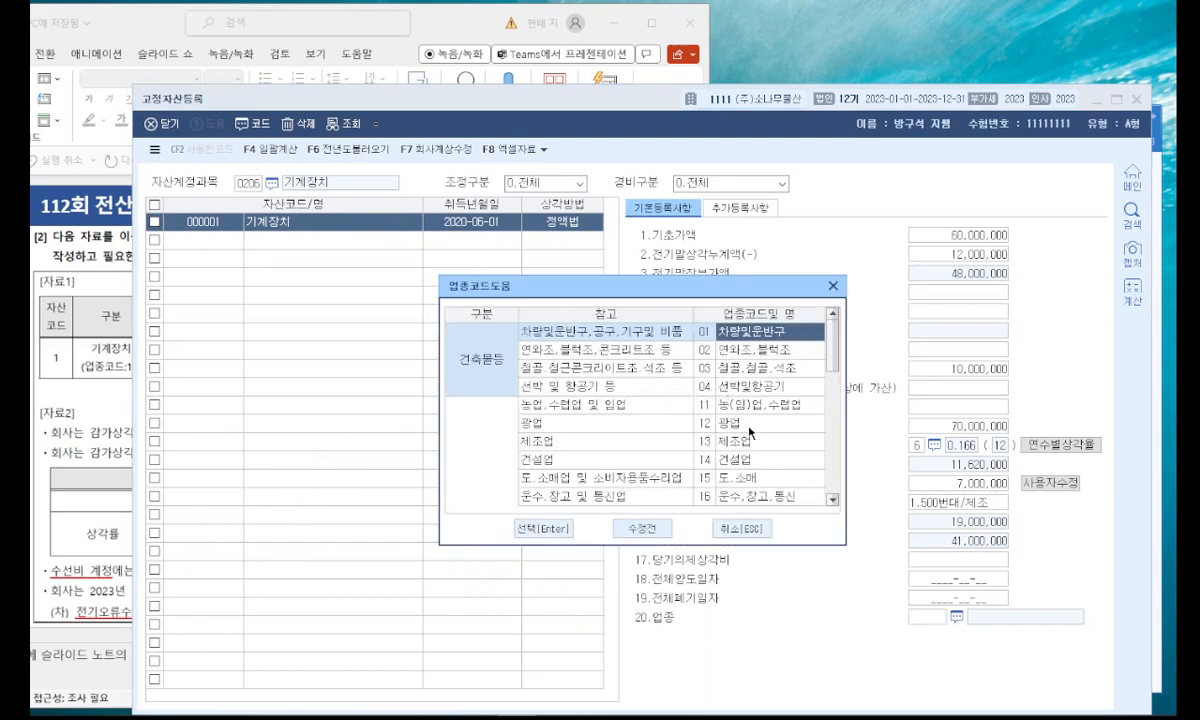
{"action": "double_click", "coordinate": [562, 440]}
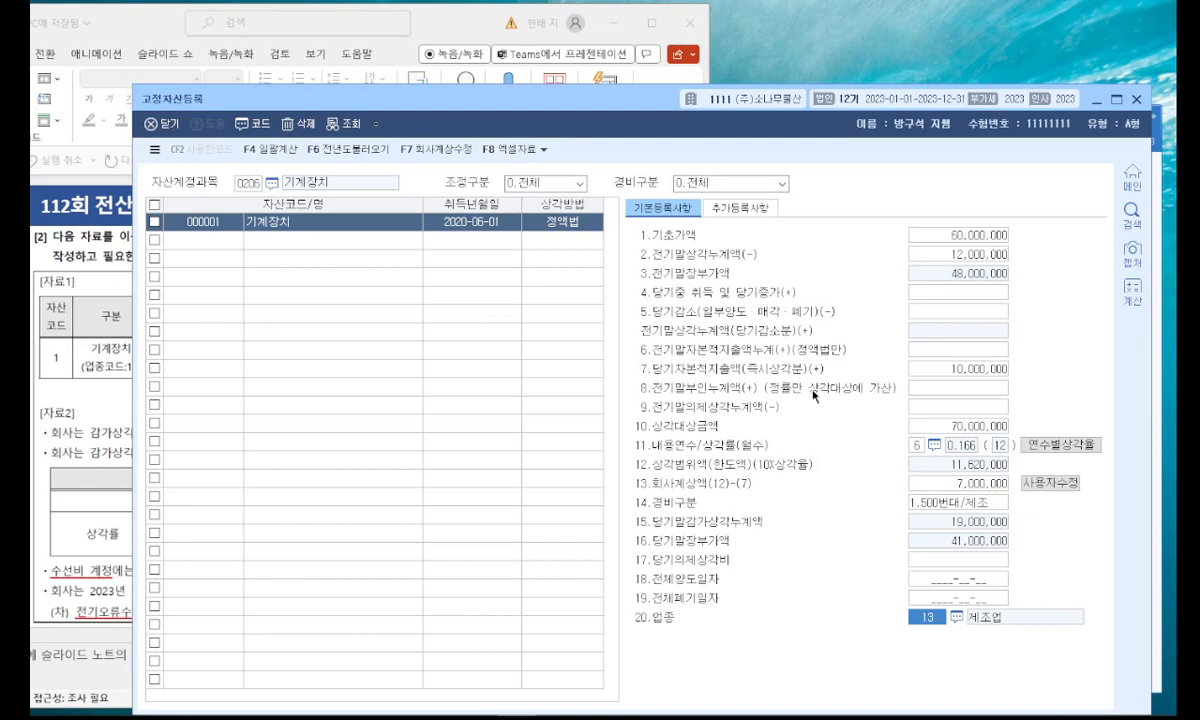
{"action": "left_click", "coordinate": [946, 486]}
{"action": "left_click", "coordinate": [939, 427]}
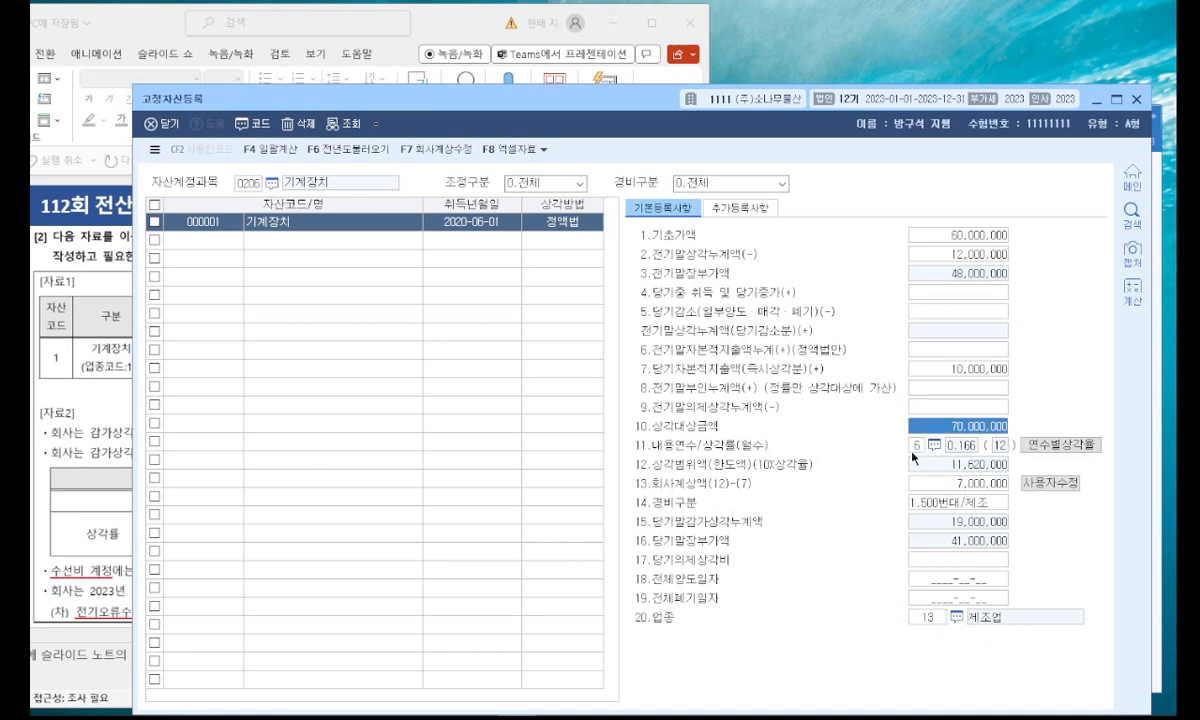
{"action": "left_click", "coordinate": [913, 448]}
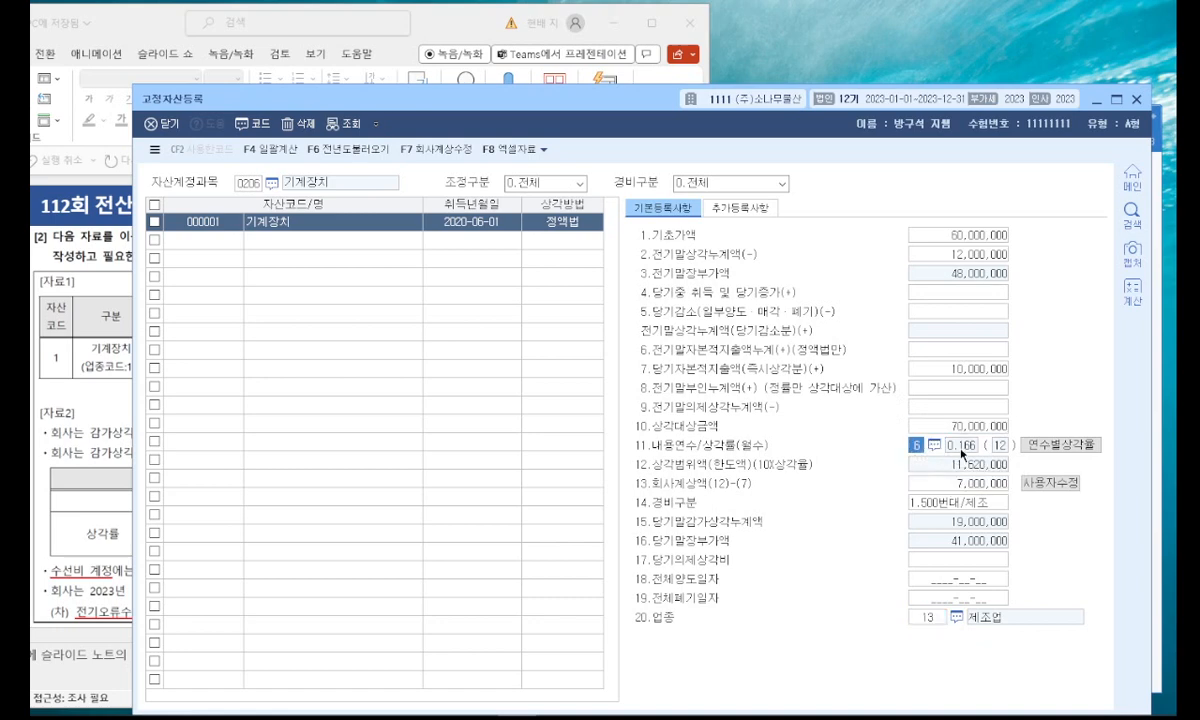
Recheck the exam slide, then close the 고정자산등록 window
{"action": "left_click", "coordinate": [128, 358]}
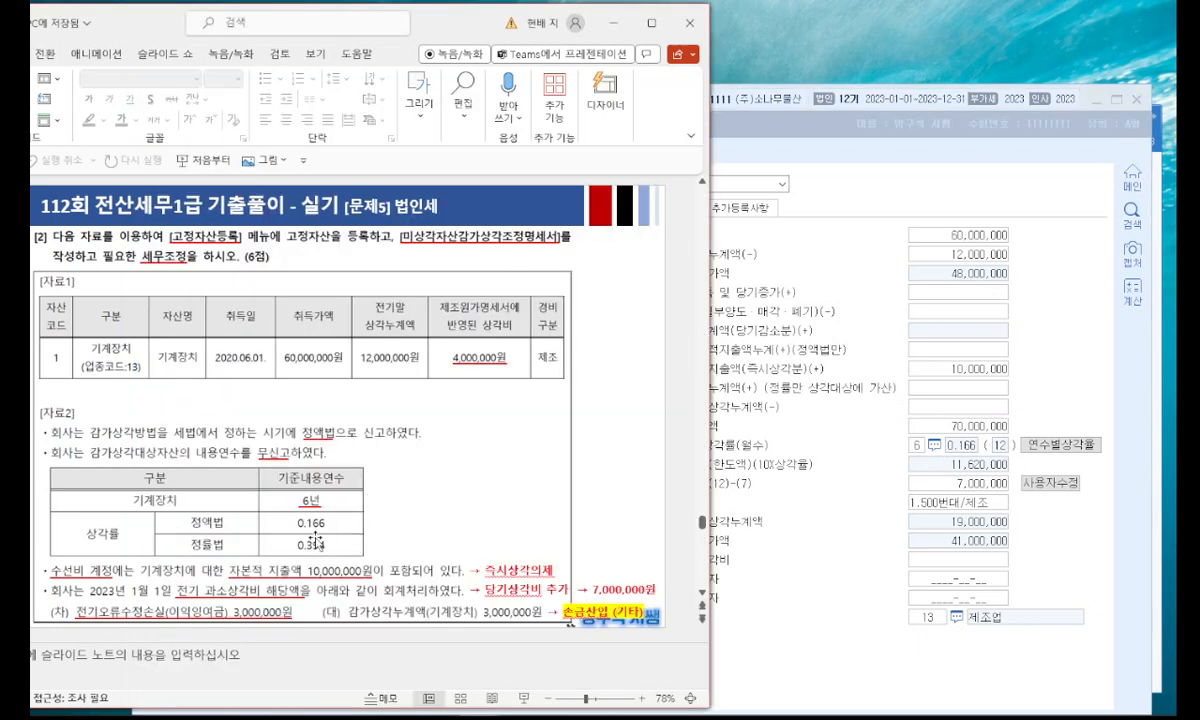
{"action": "left_click", "coordinate": [838, 442]}
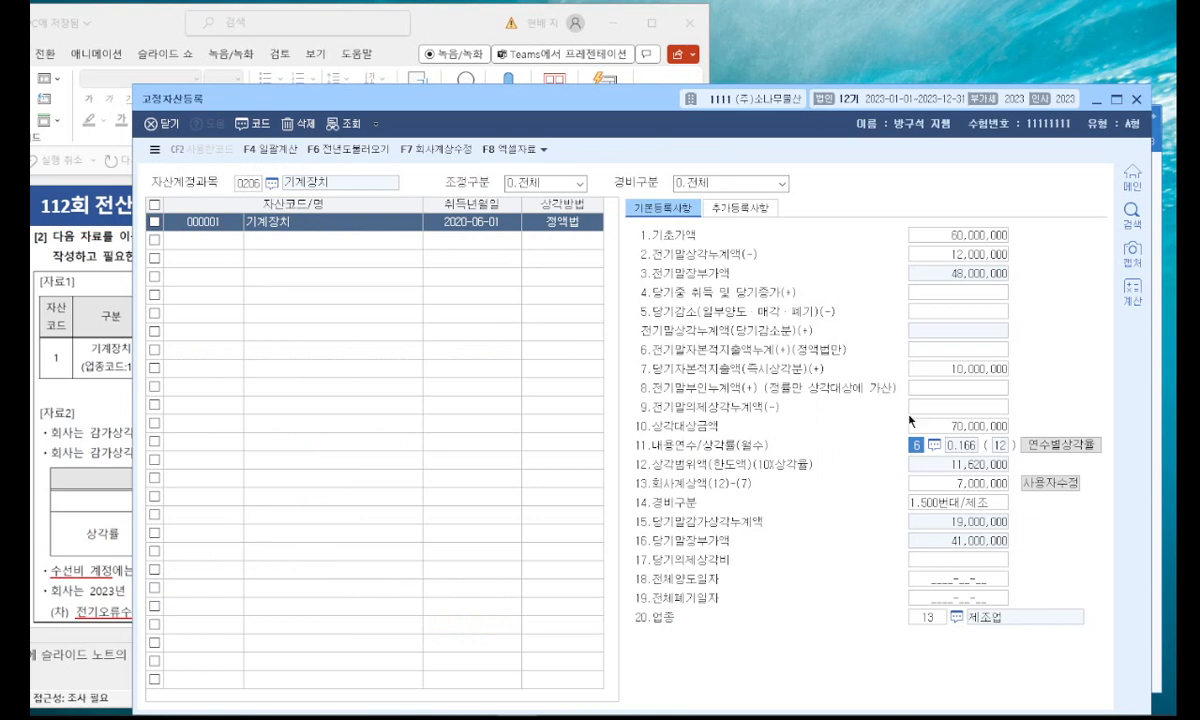
{"action": "left_click", "coordinate": [949, 390]}
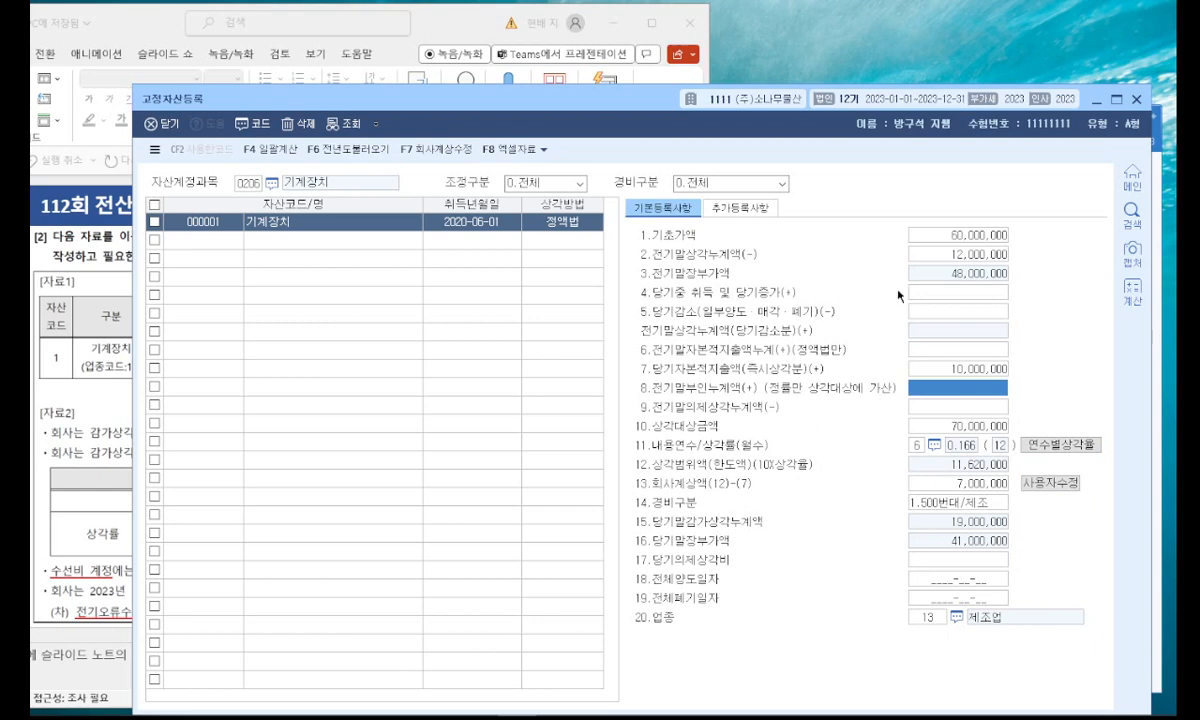
{"action": "left_click", "coordinate": [1137, 100]}
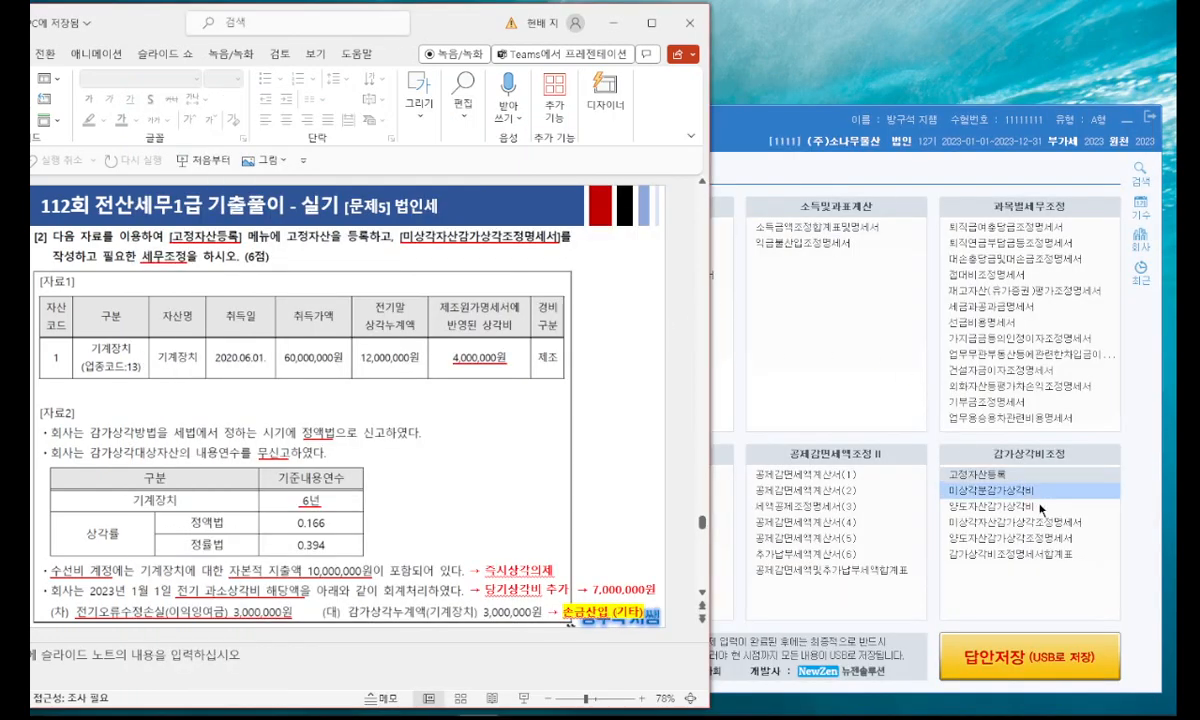
Open 미상각자산감가상각조정명세서 and position its window beside the slide
{"action": "left_click", "coordinate": [980, 492]}
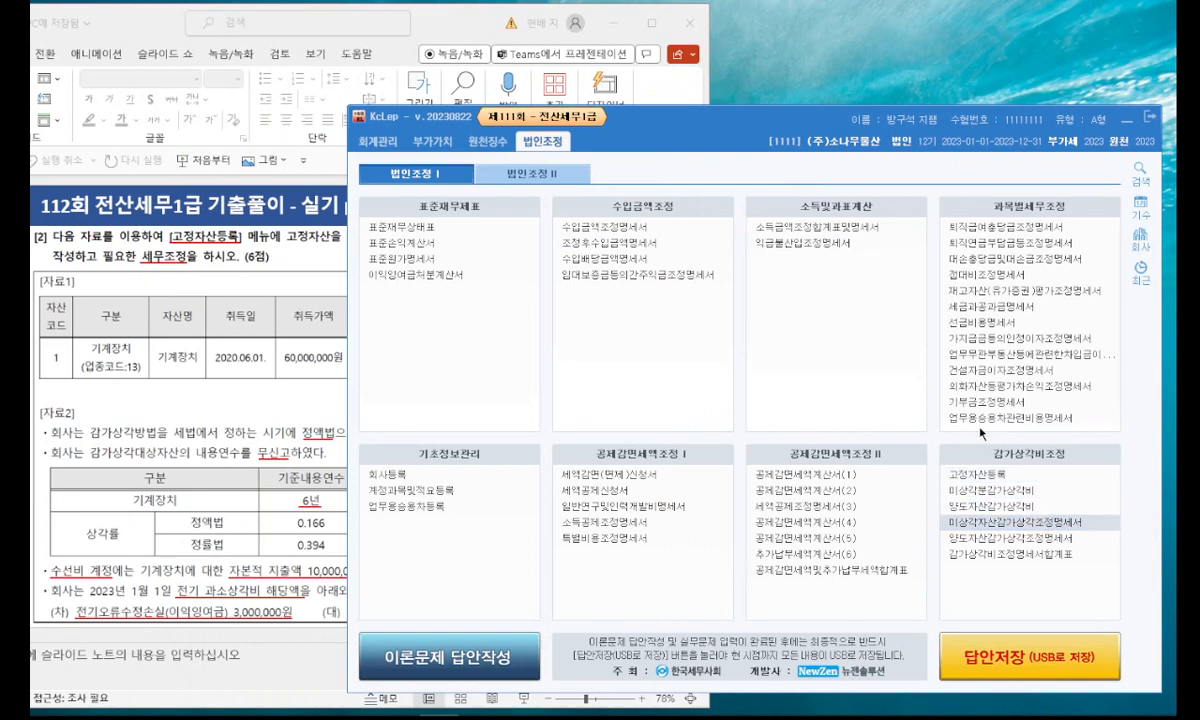
{"action": "left_click_drag", "start_coordinate": [1199, 206], "coordinate": [435, 69]}
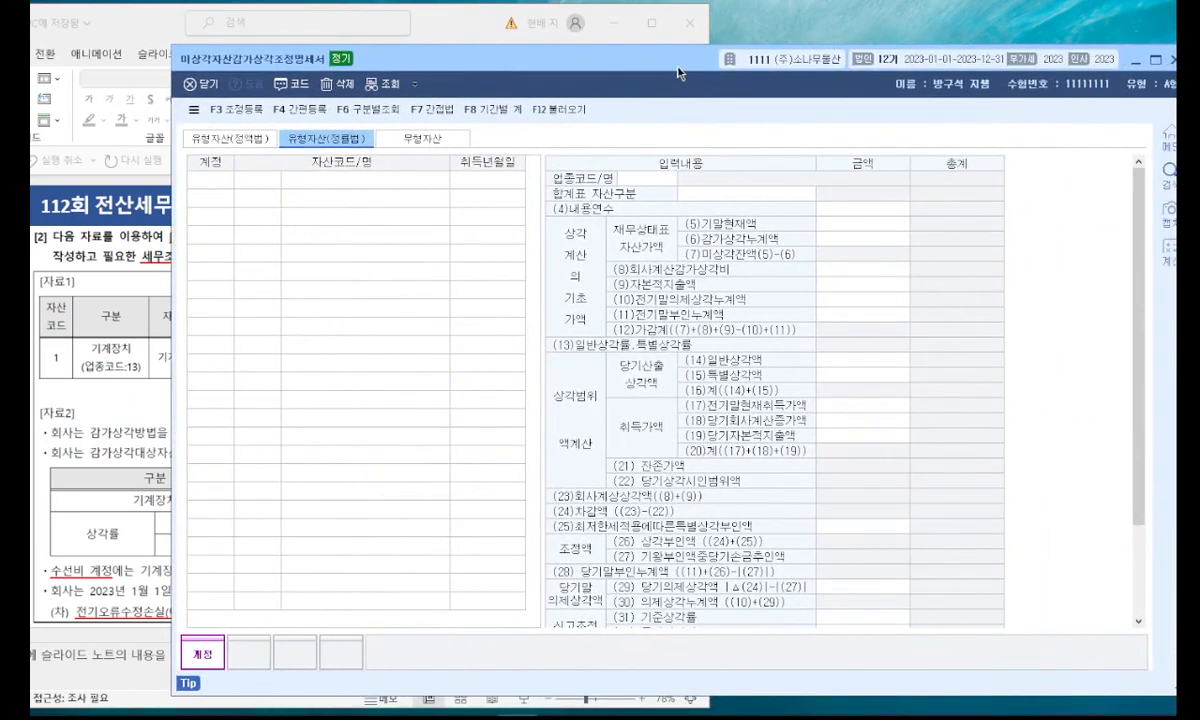
{"action": "left_click_drag", "start_coordinate": [676, 66], "coordinate": [572, 64]}
{"action": "left_click", "coordinate": [1143, 421]}
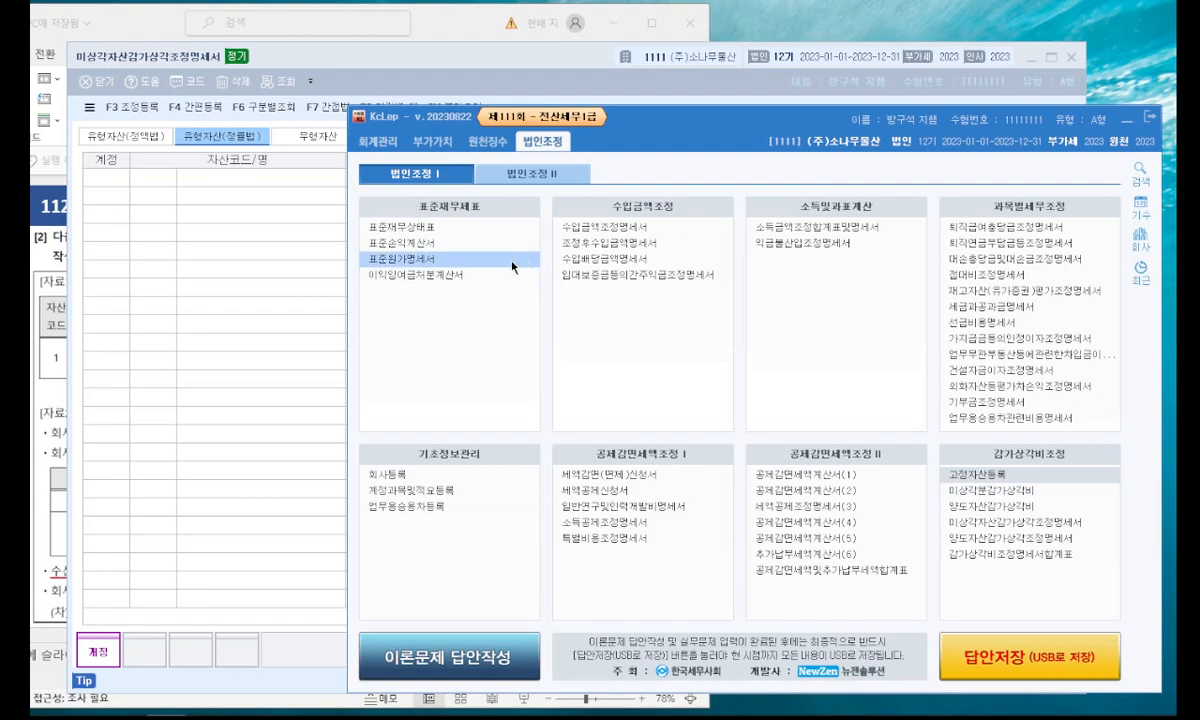
{"action": "left_click", "coordinate": [219, 216]}
{"action": "left_click_drag", "start_coordinate": [401, 46], "coordinate": [635, 13]}
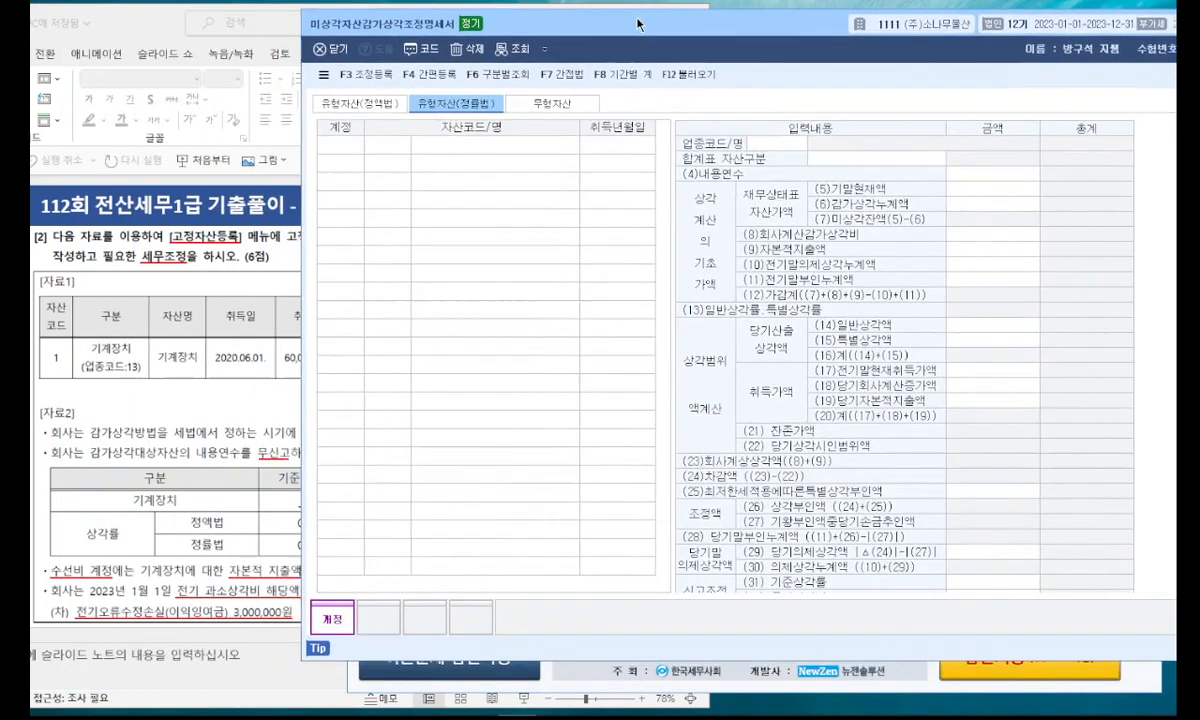
Load 기계장치 into the 유형자산(정액법) tab with F12, showing the 5,380,000 limit excess
{"action": "left_click", "coordinate": [335, 100]}
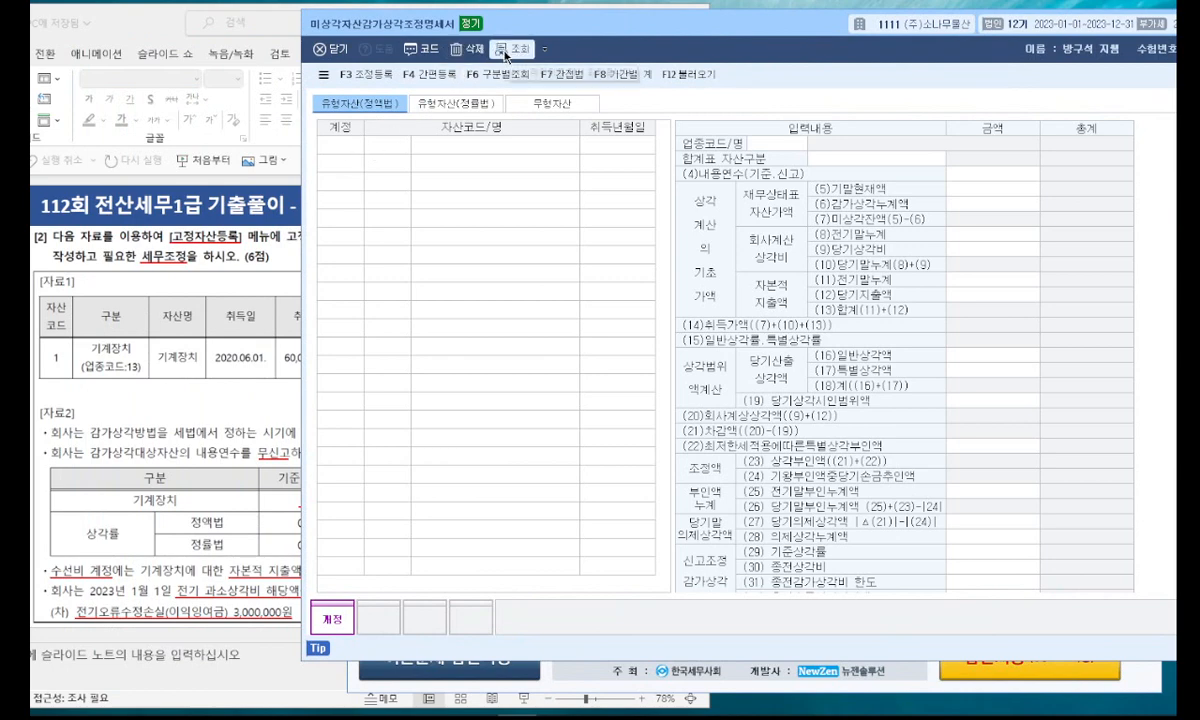
{"action": "key", "text": "F12"}
{"action": "key", "text": "Return"}
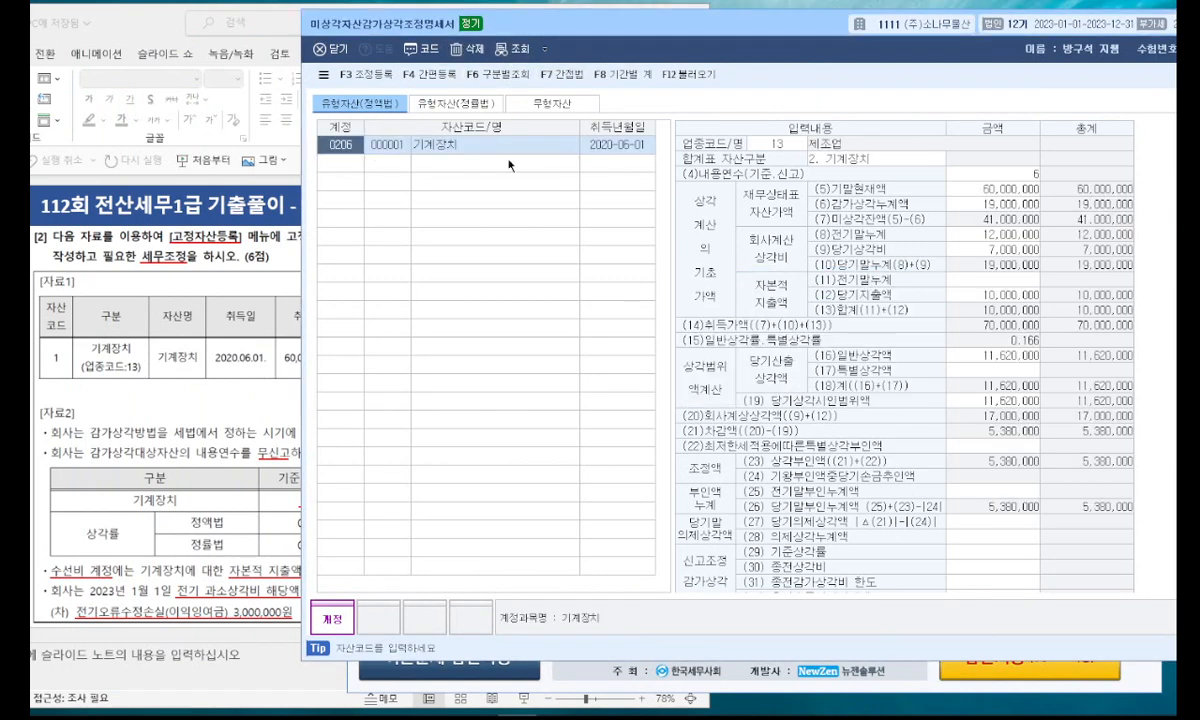
{"action": "left_click", "coordinate": [454, 151]}
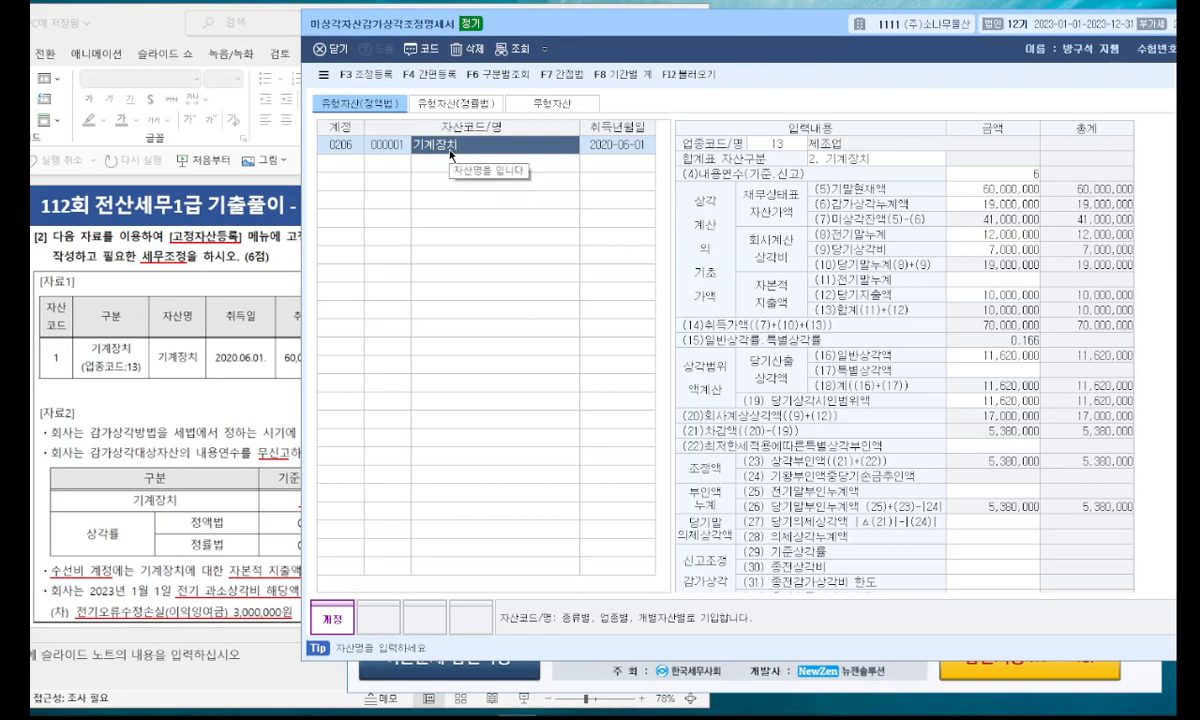
{"action": "left_click_drag", "start_coordinate": [705, 28], "coordinate": [618, 30]}
{"action": "scroll", "coordinate": [1050, 282], "scroll_direction": "down", "scroll_amount": 3}
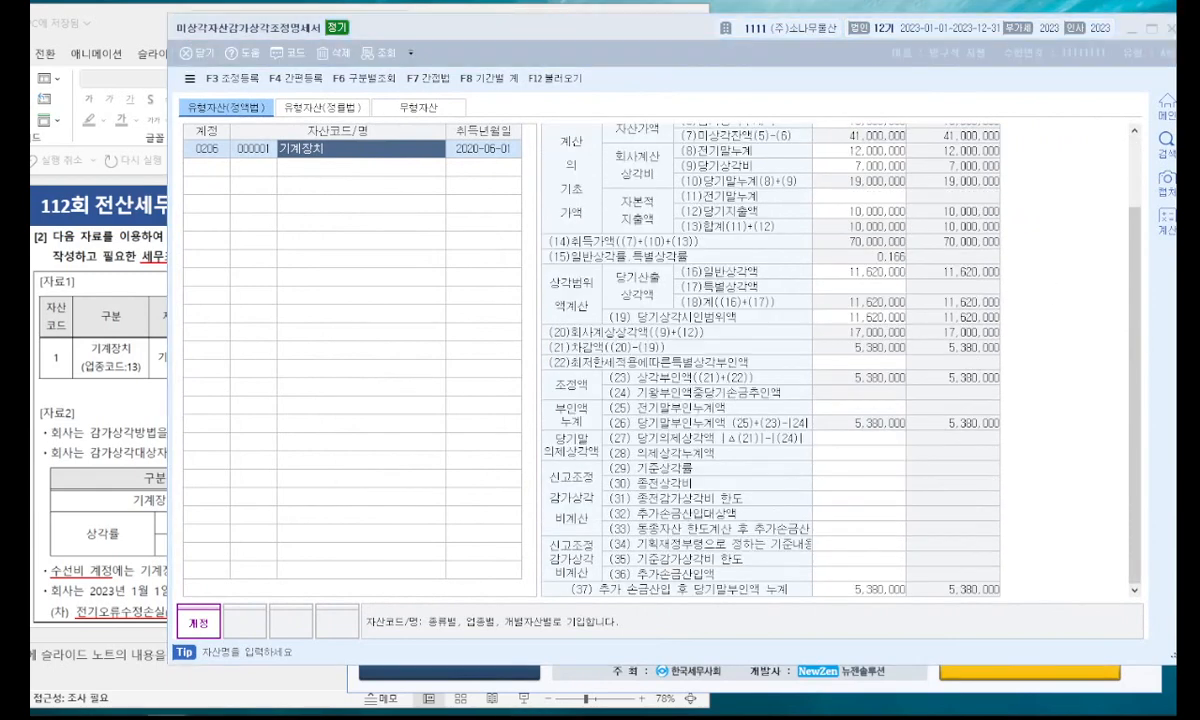
{"action": "left_click", "coordinate": [506, 305]}
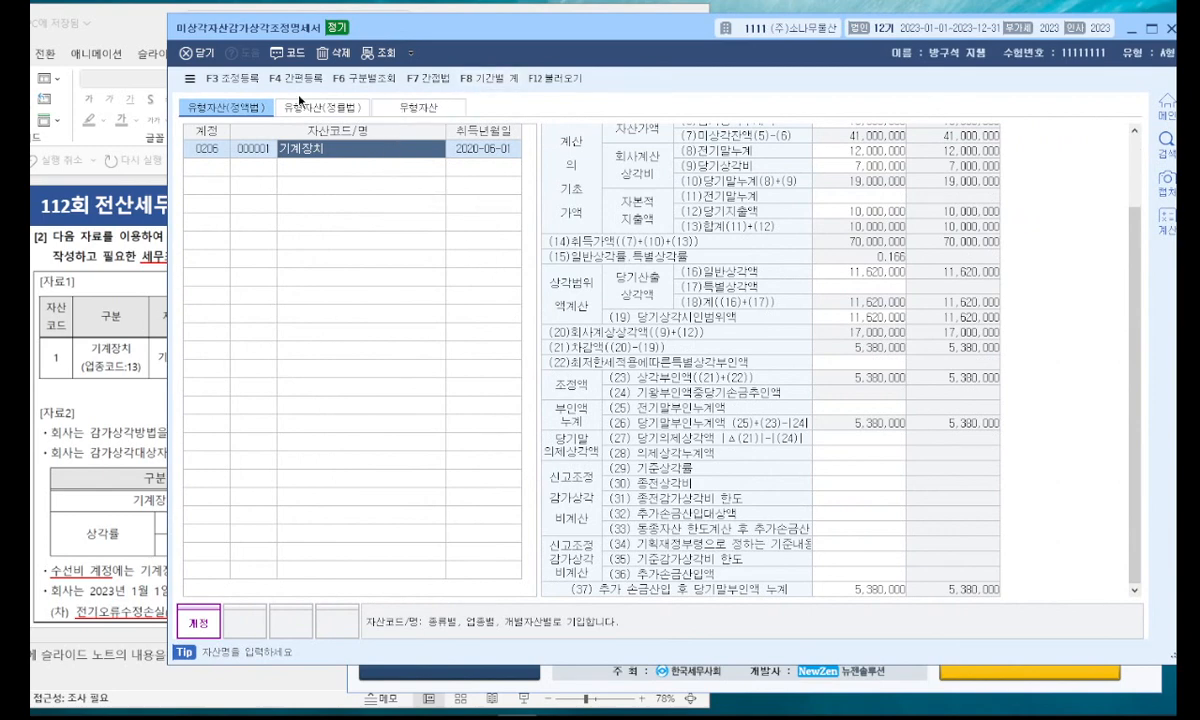
{"action": "left_click", "coordinate": [233, 78]}
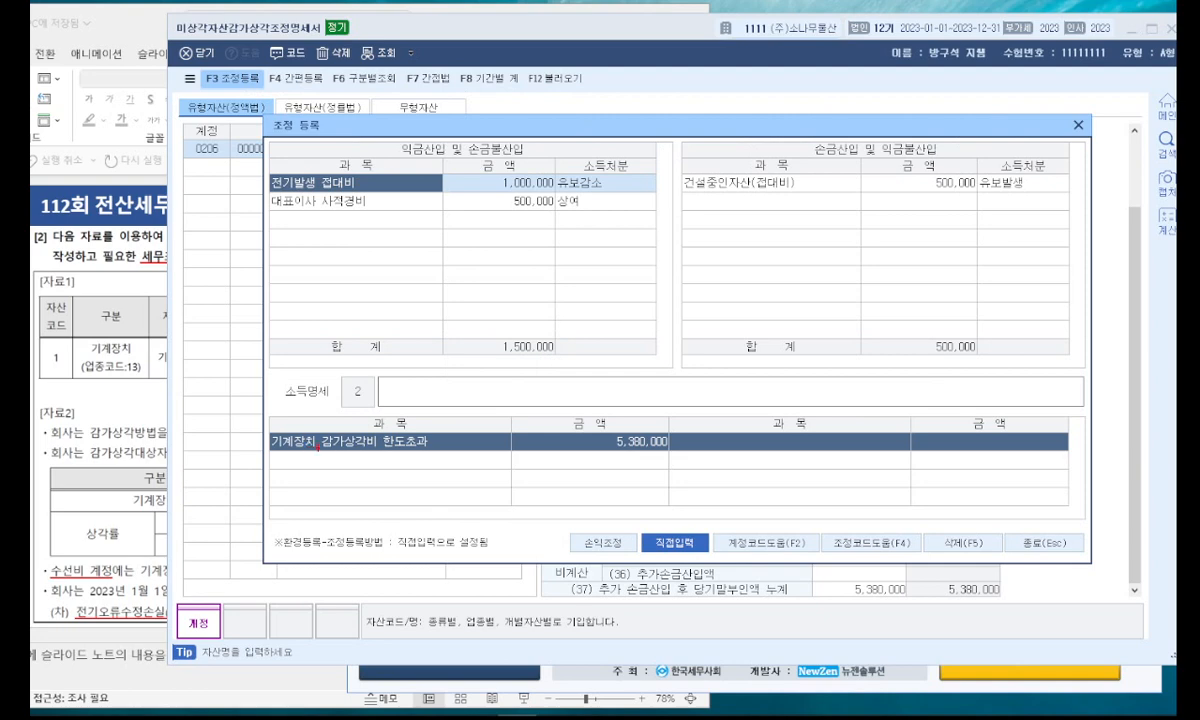
Add 손금불산입 entry 기계장치 감가상각비 한도초과 5,380,000 as 유보발생
{"action": "mouse_move", "coordinate": [338, 447]}
{"action": "left_mouse_down"}
{"action": "mouse_move", "coordinate": [352, 418]}
{"action": "mouse_move", "coordinate": [370, 448]}
{"action": "left_mouse_up"}
{"action": "left_click", "coordinate": [370, 219]}
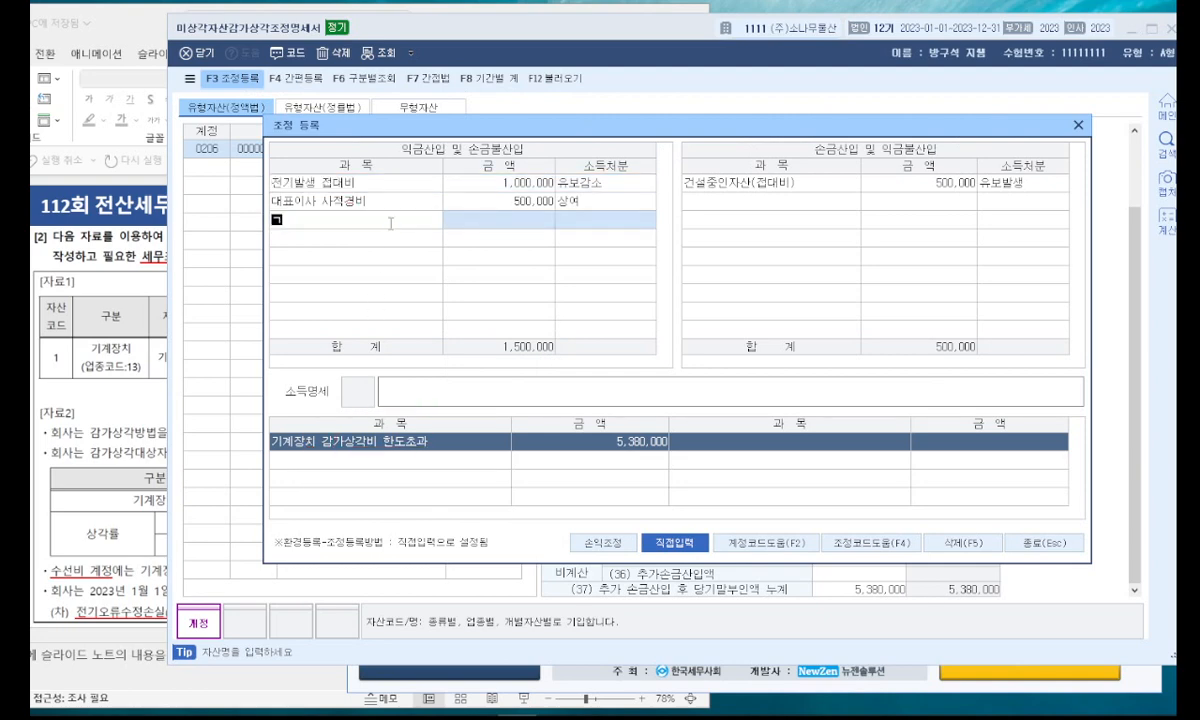
{"action": "type", "text": "기계장치 감가상각비 한도초과"}
{"action": "key", "text": "Return"}
{"action": "type", "text": "5,380"}
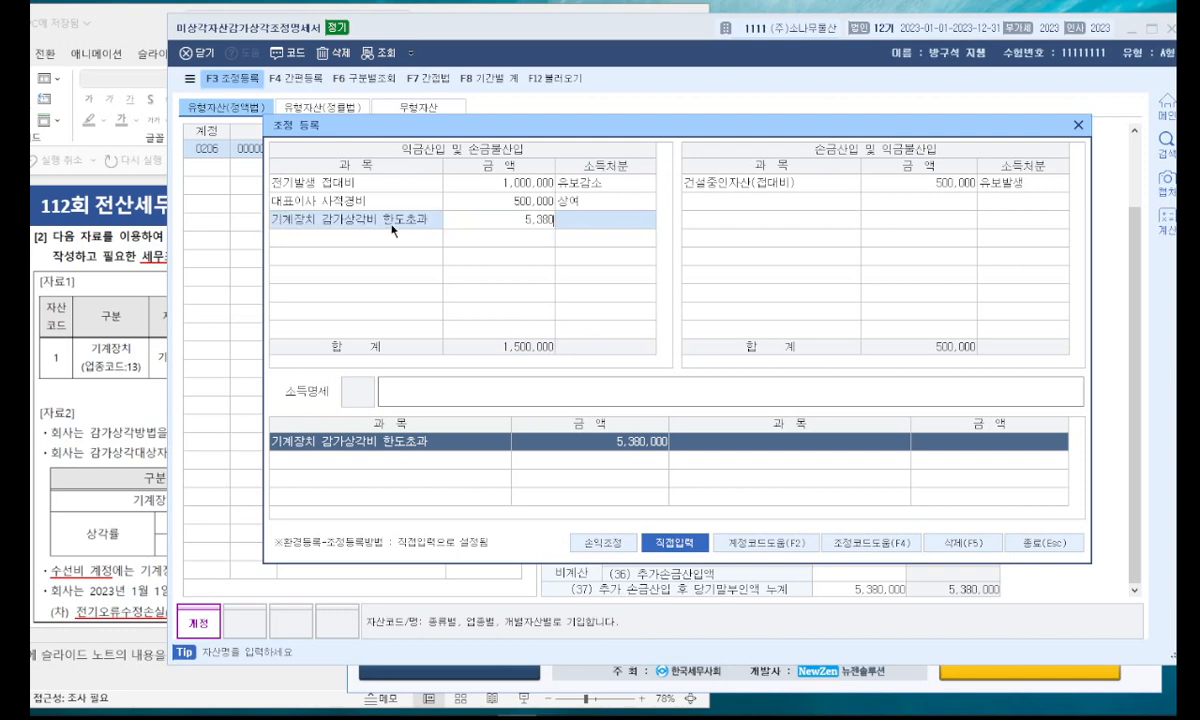
{"action": "type", "text": ",000"}
{"action": "key", "text": "Return"}
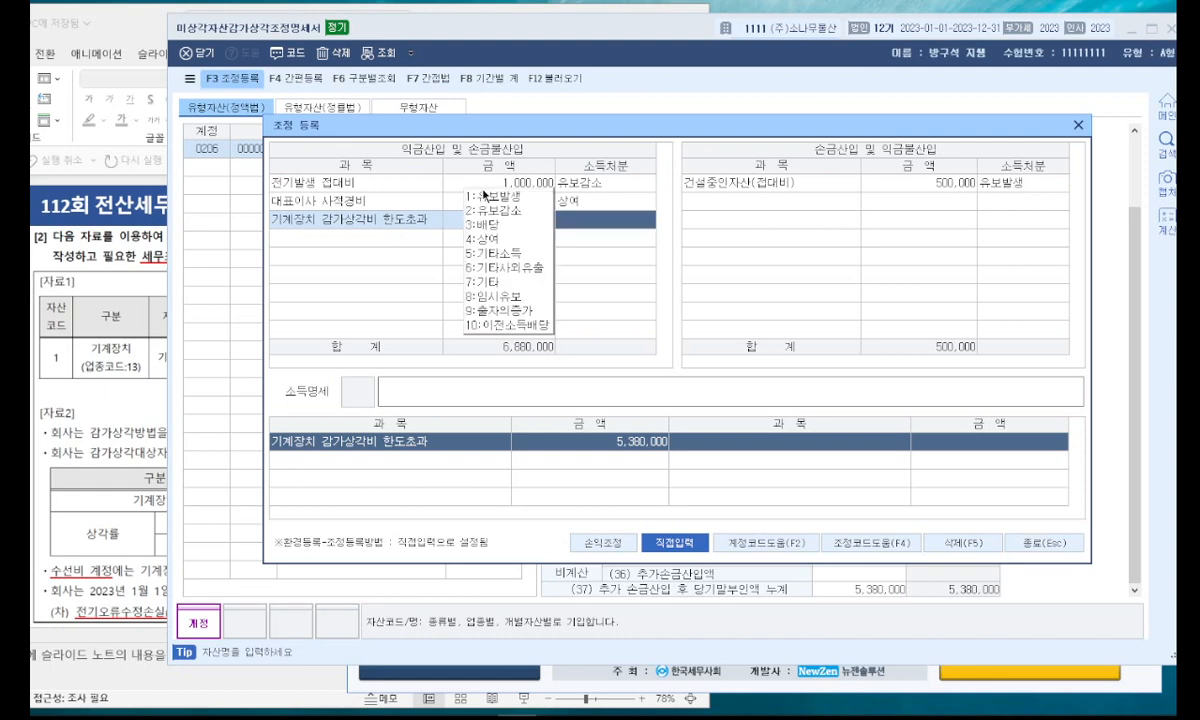
{"action": "left_click", "coordinate": [487, 199]}
{"action": "left_click", "coordinate": [407, 237]}
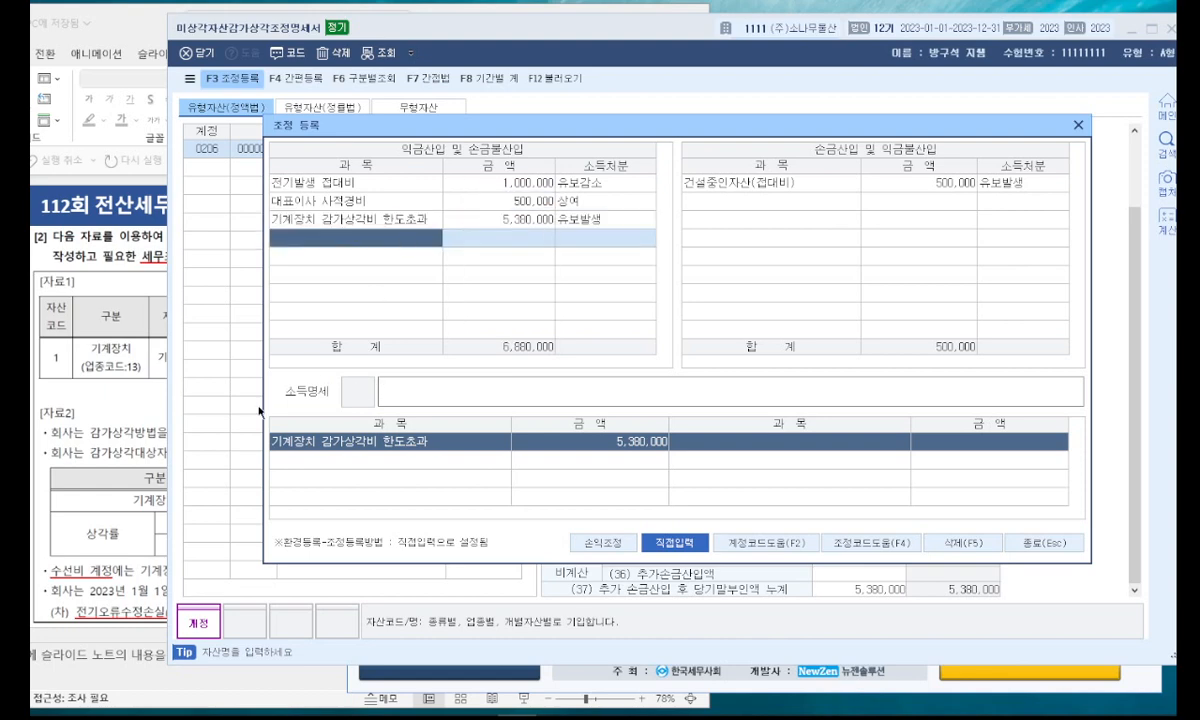
Add 손금산입 entry 전기오류수정손실(감가상각비) 3,000,000 as 기타, then close the adjustment register
{"action": "left_click", "coordinate": [104, 484]}
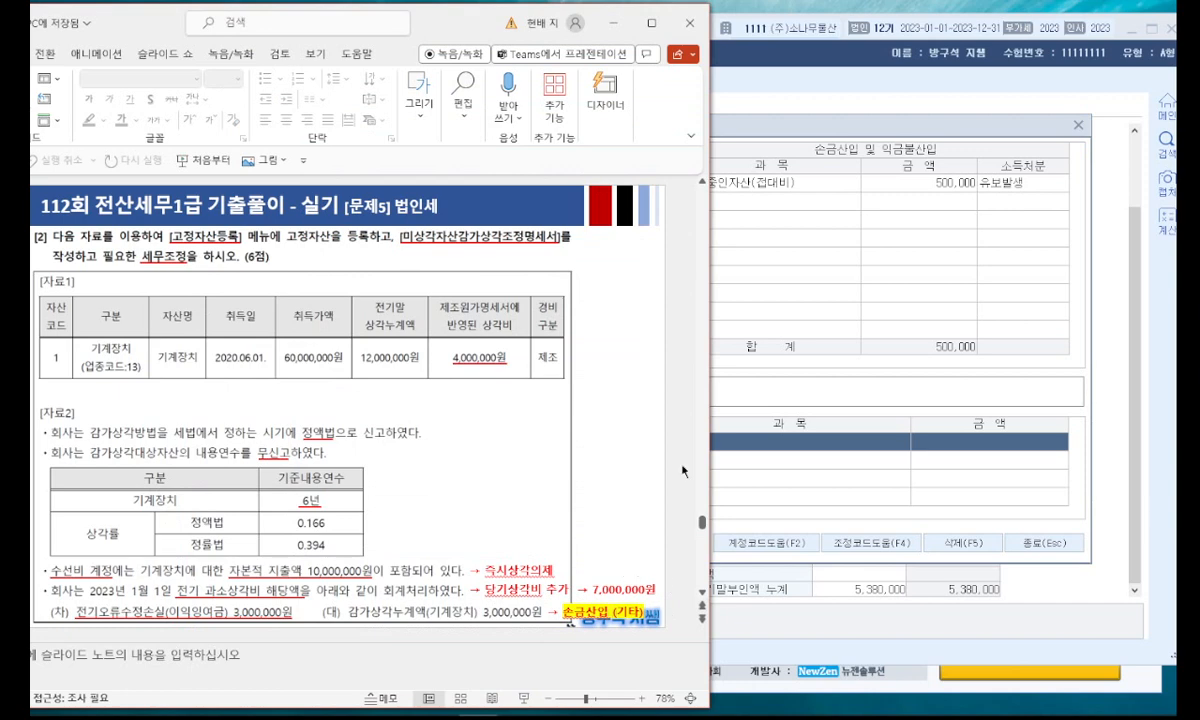
{"action": "left_click", "coordinate": [800, 232]}
{"action": "left_click", "coordinate": [113, 497]}
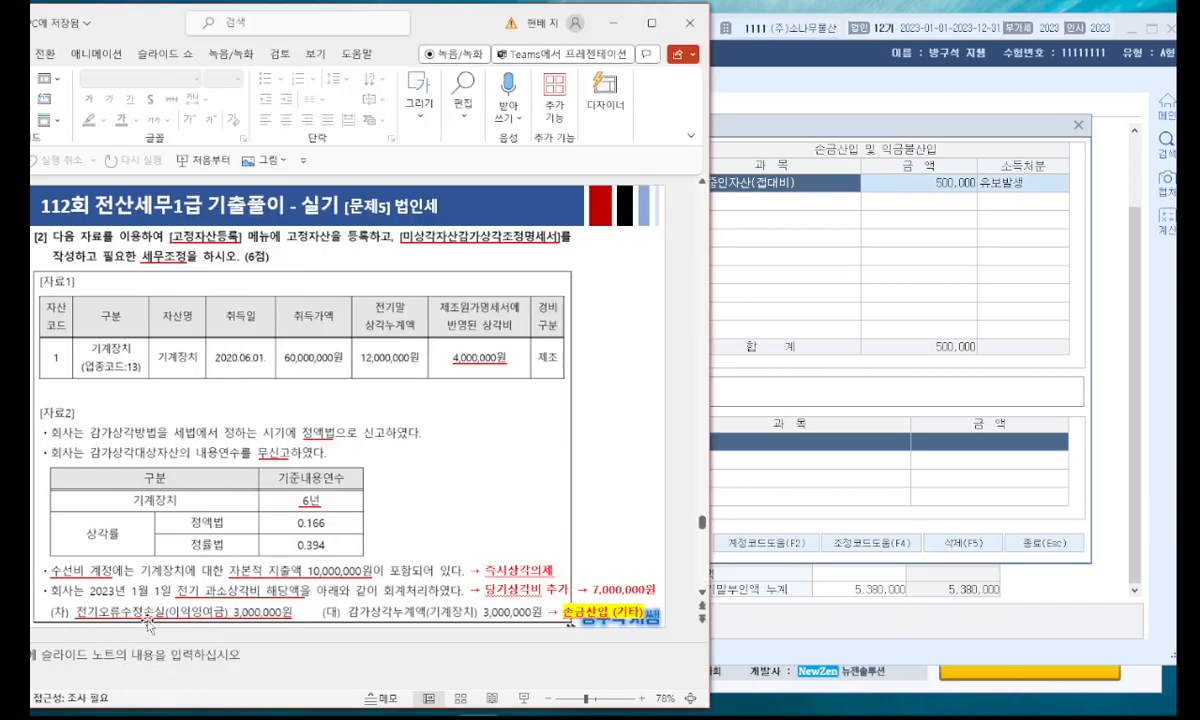
{"action": "left_click", "coordinate": [842, 230]}
{"action": "left_click", "coordinate": [803, 207]}
{"action": "type", "text": "ㅈ"}
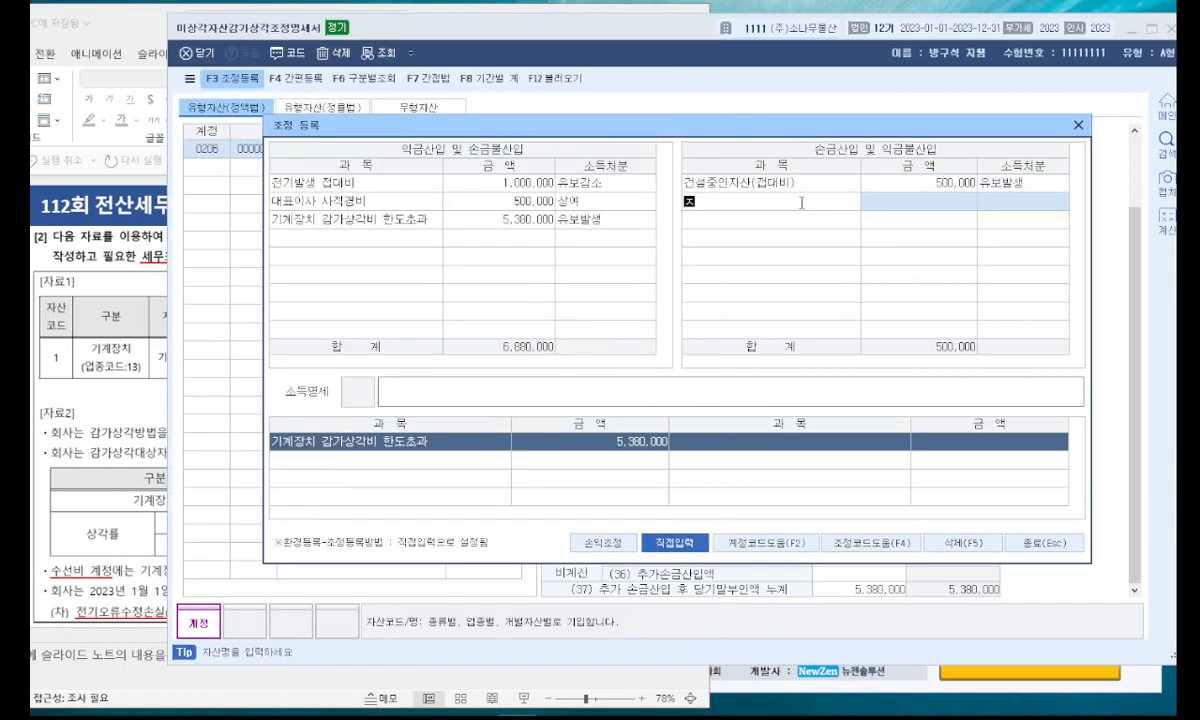
{"action": "type", "text": "전기오"}
{"action": "type", "text": "류수정손시"}
{"action": "type", "text": "실(이익"}
{"action": "type", "text": "가상각비)"}
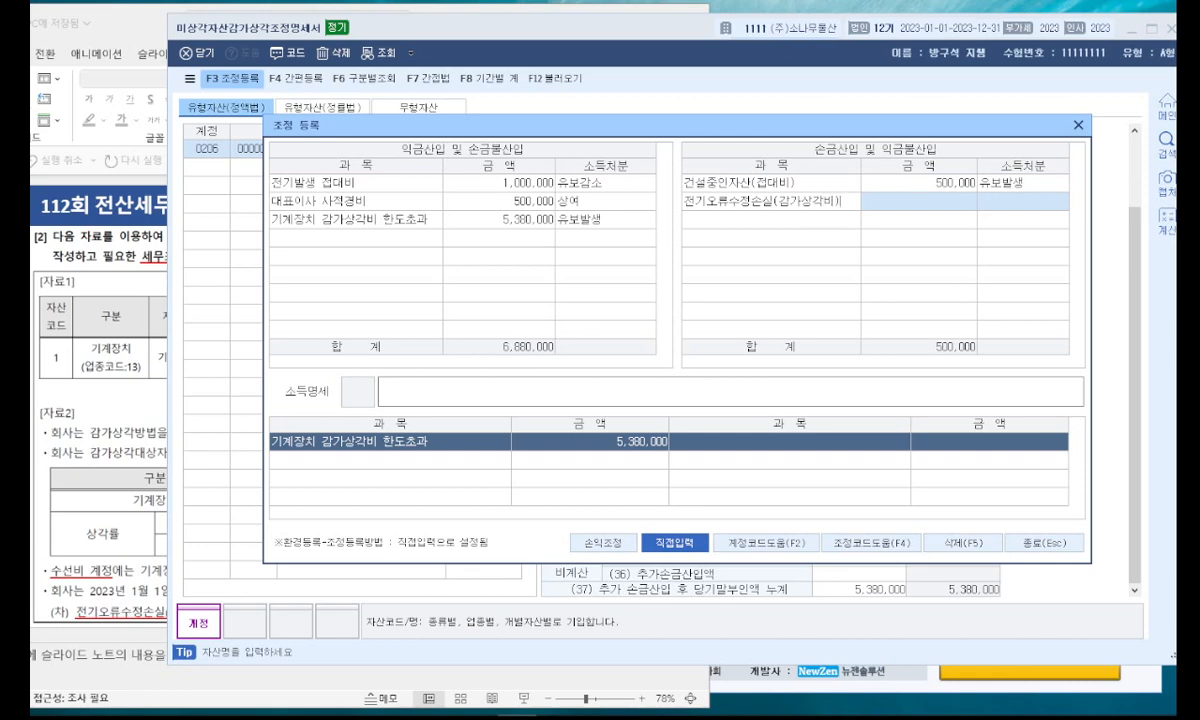
{"action": "key", "text": "Return"}
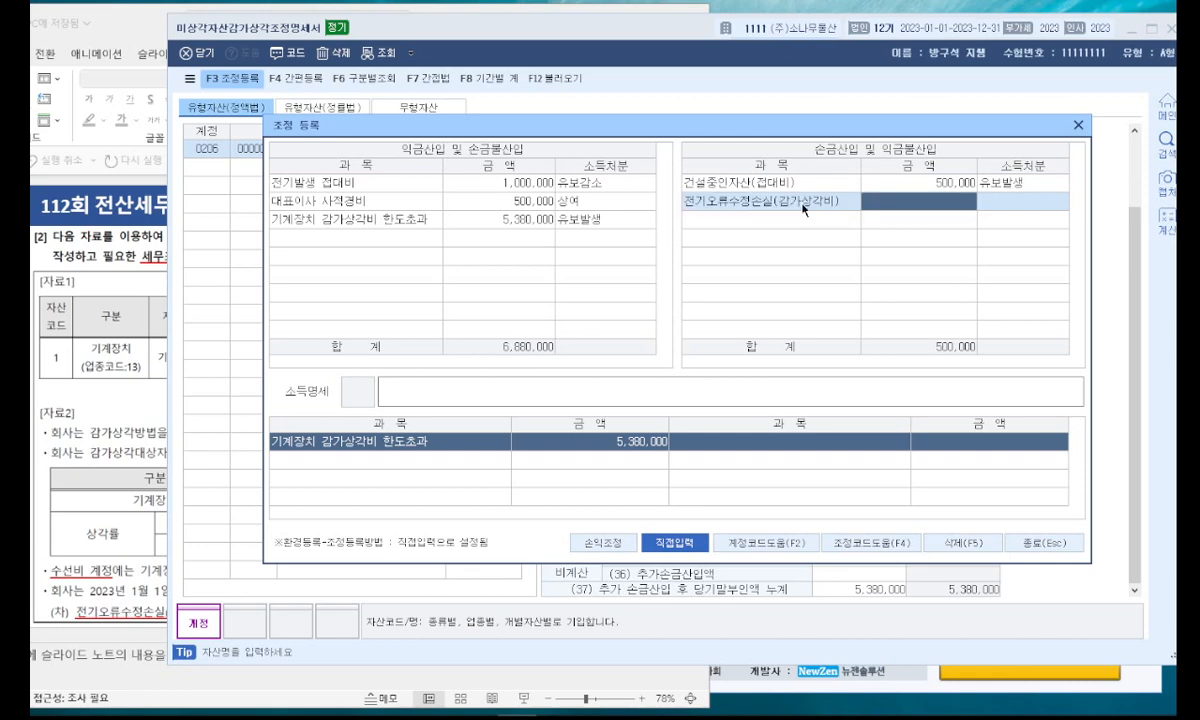
{"action": "type", "text": "3000000"}
{"action": "key", "text": "Return"}
{"action": "key", "text": "3"}
{"action": "key", "text": "Return"}
{"action": "mouse_move", "coordinate": [689, 213]}
{"action": "left_mouse_down"}
{"action": "mouse_move", "coordinate": [665, 150]}
{"action": "mouse_move", "coordinate": [856, 155]}
{"action": "mouse_move", "coordinate": [950, 205]}
{"action": "mouse_move", "coordinate": [662, 221]}
{"action": "left_mouse_up"}
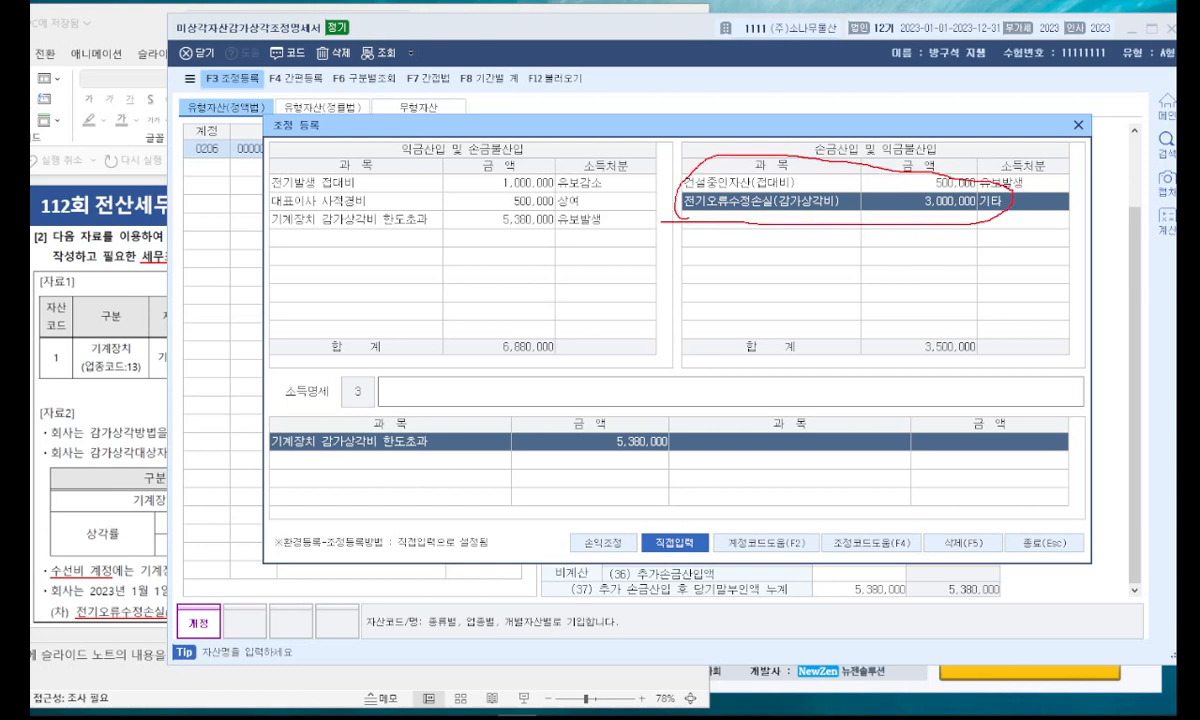
{"action": "key", "text": "Escape"}
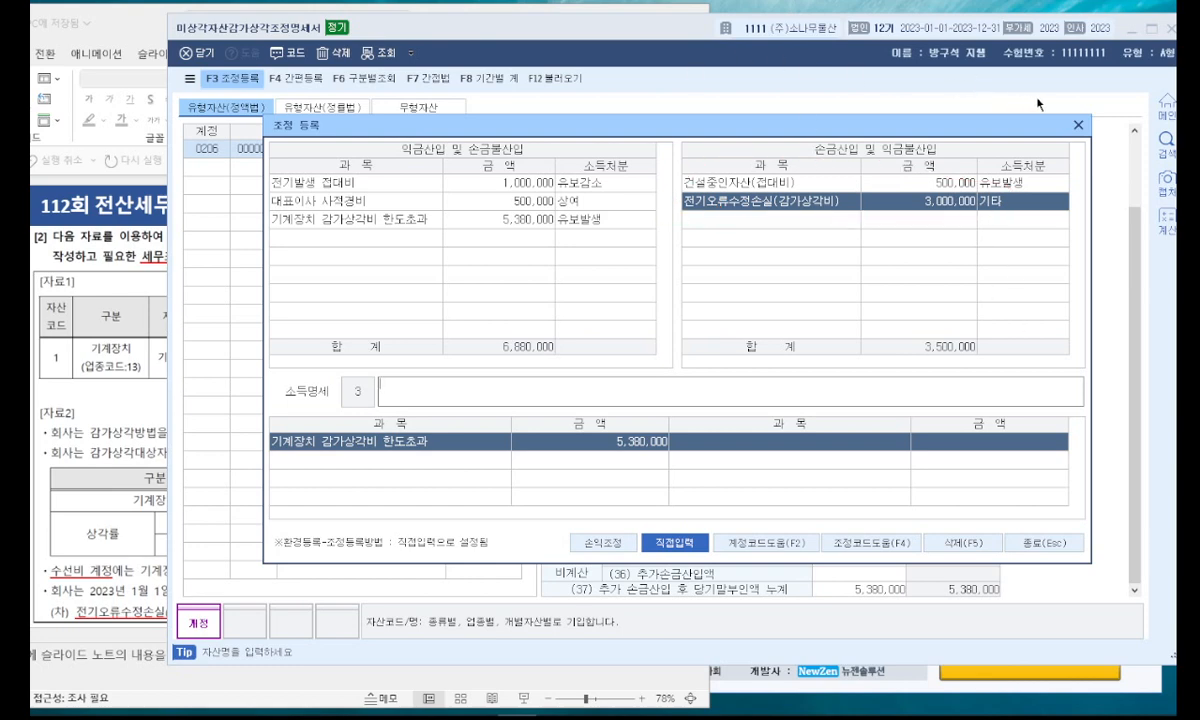
{"action": "key", "text": "Escape"}
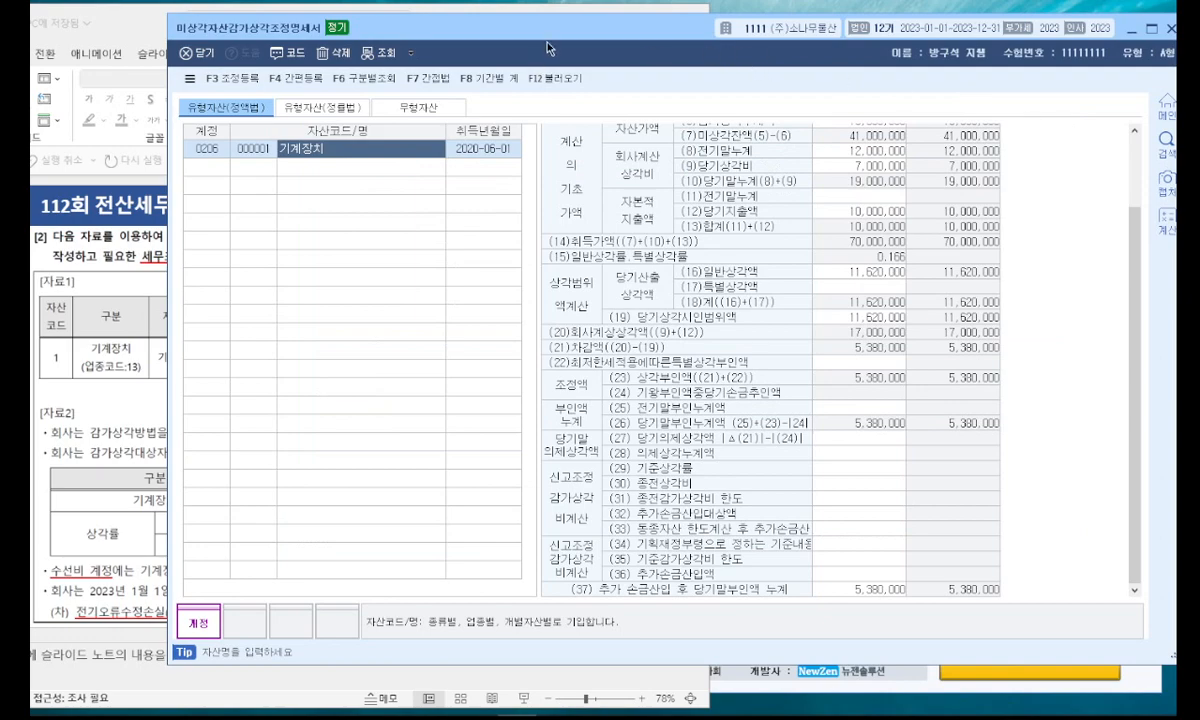
Close the depreciation statement and present slide 31 on 가지급금등의인정이자조정명세서 full screen
{"action": "left_click_drag", "start_coordinate": [532, 37], "coordinate": [502, 37]}
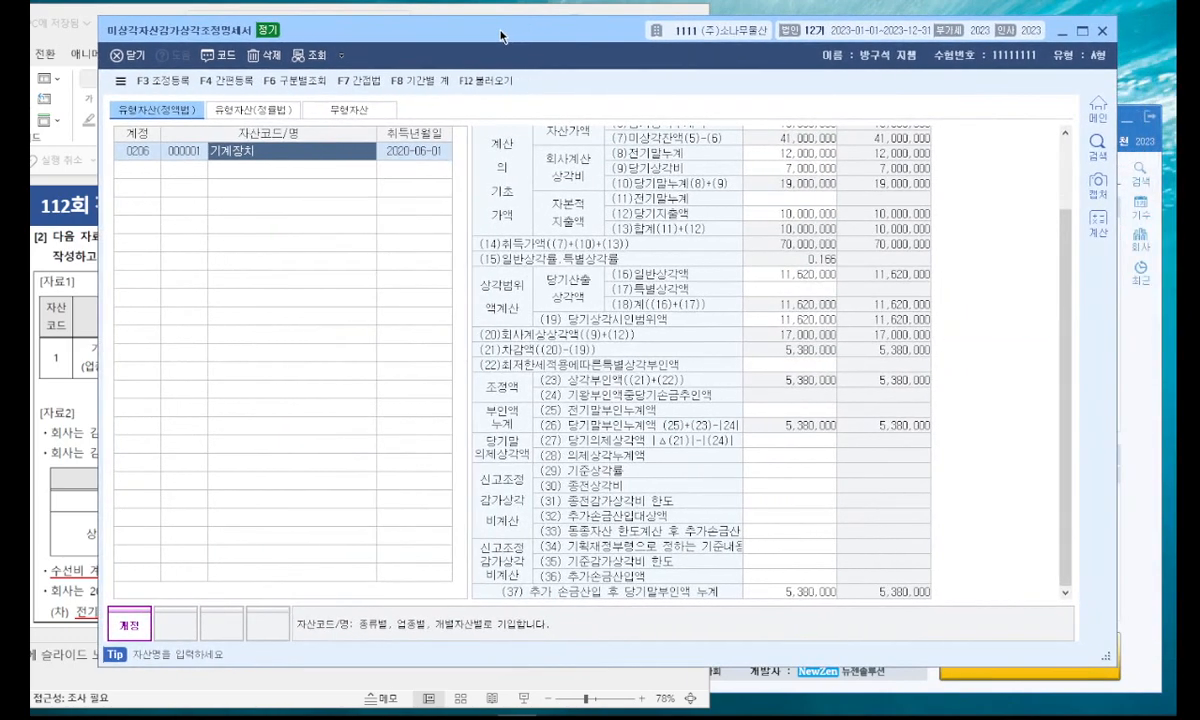
{"action": "left_click", "coordinate": [1101, 31]}
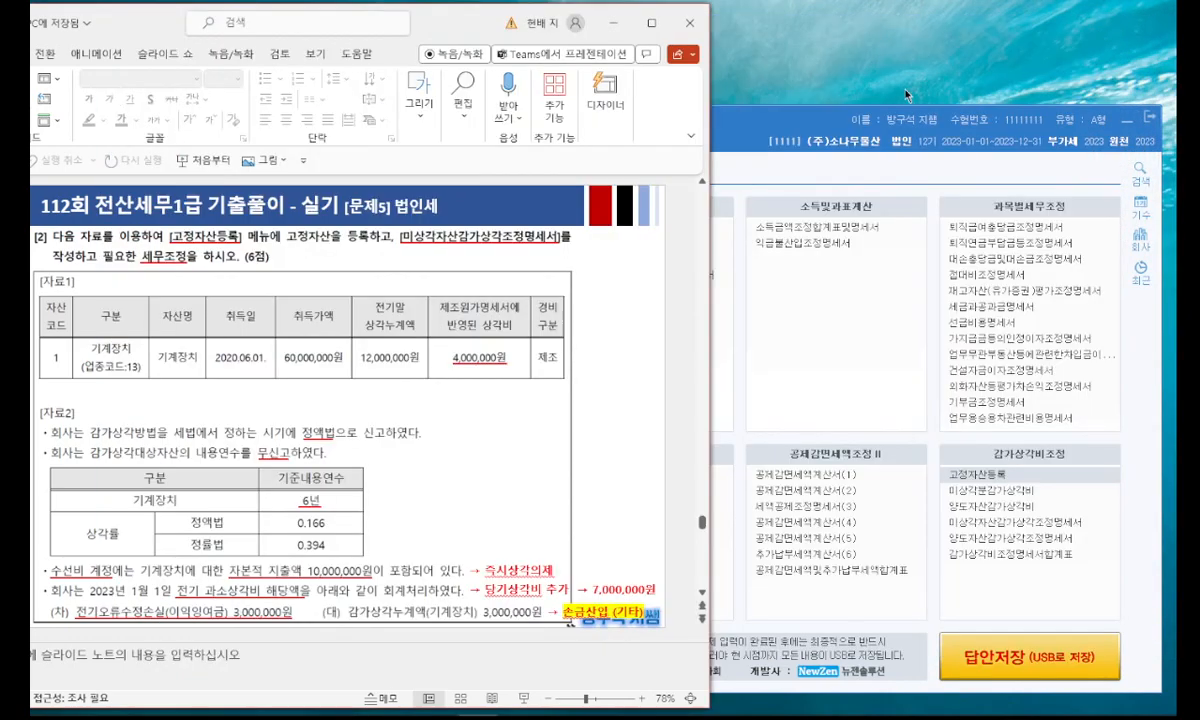
{"action": "left_click", "coordinate": [610, 20]}
{"action": "scroll", "coordinate": [202, 506], "scroll_direction": "down", "scroll_amount": 1}
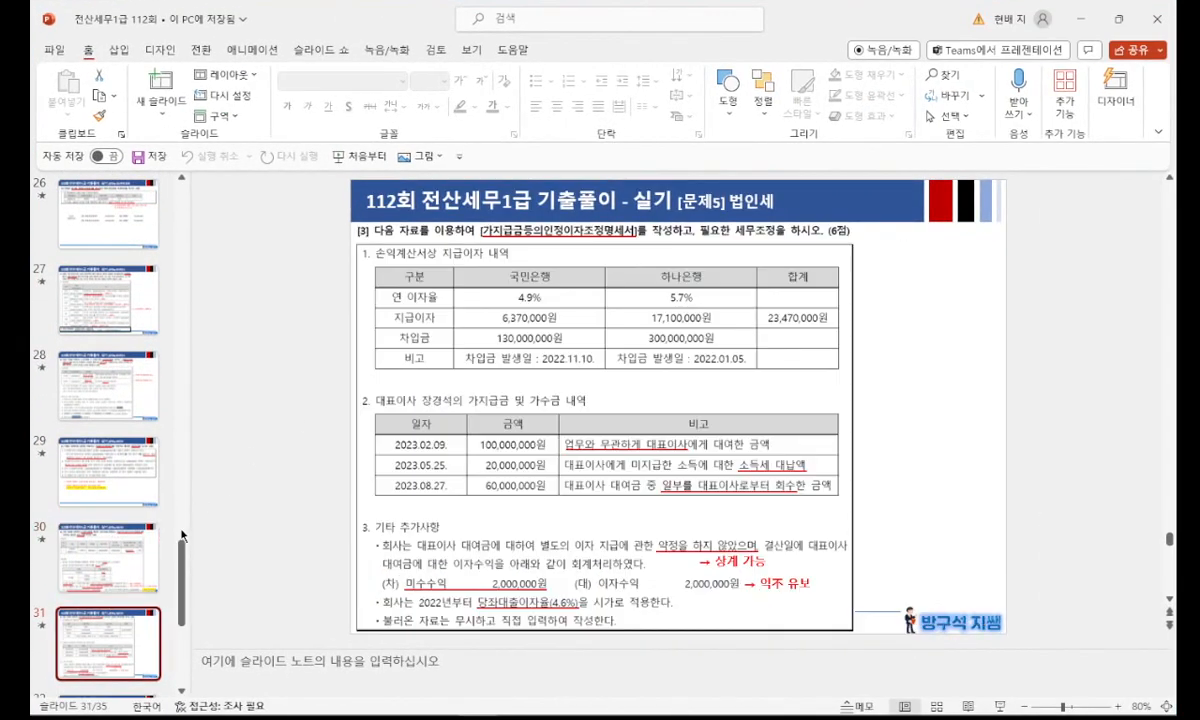
{"action": "key", "text": "shift+F5"}
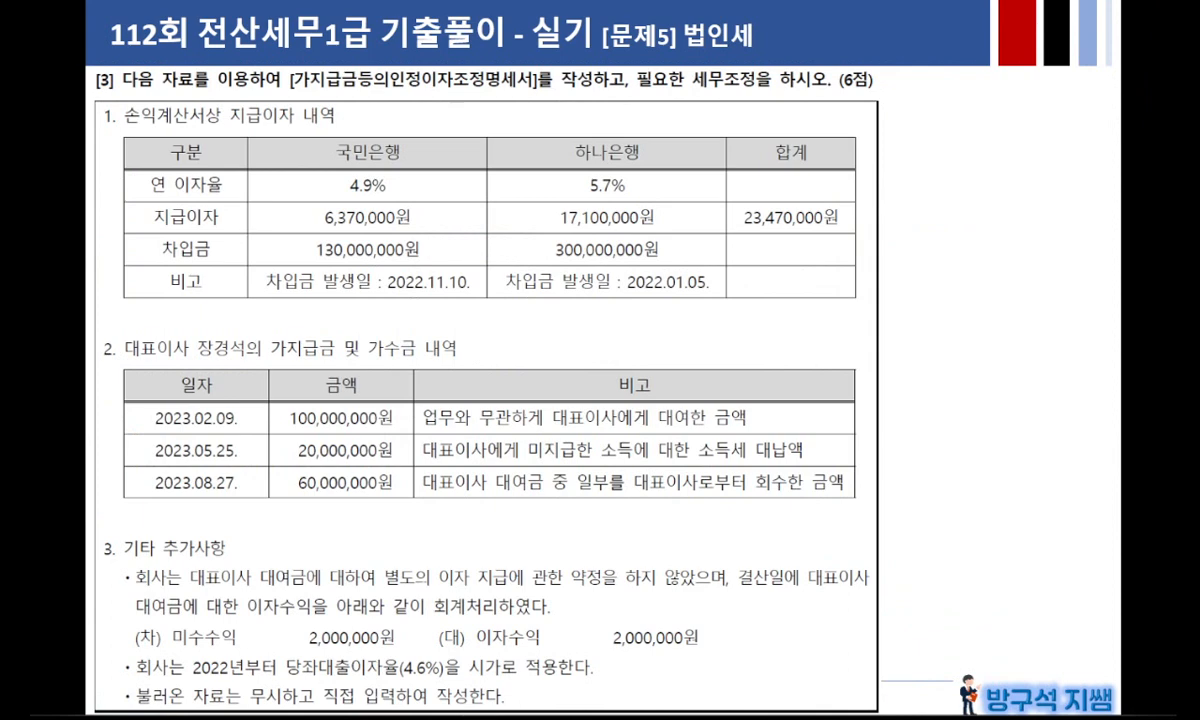
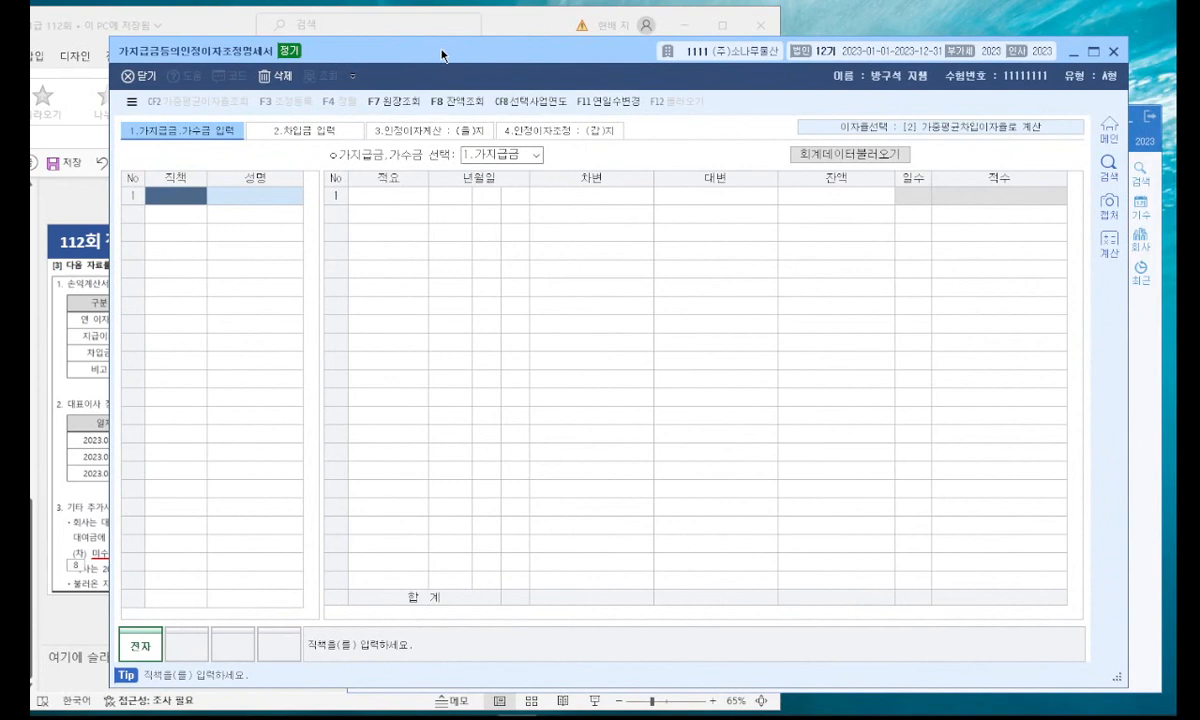
Enter 대표이사 as the position and the officer's name, checking the first transaction date on the slide
{"action": "key", "text": "Return"}
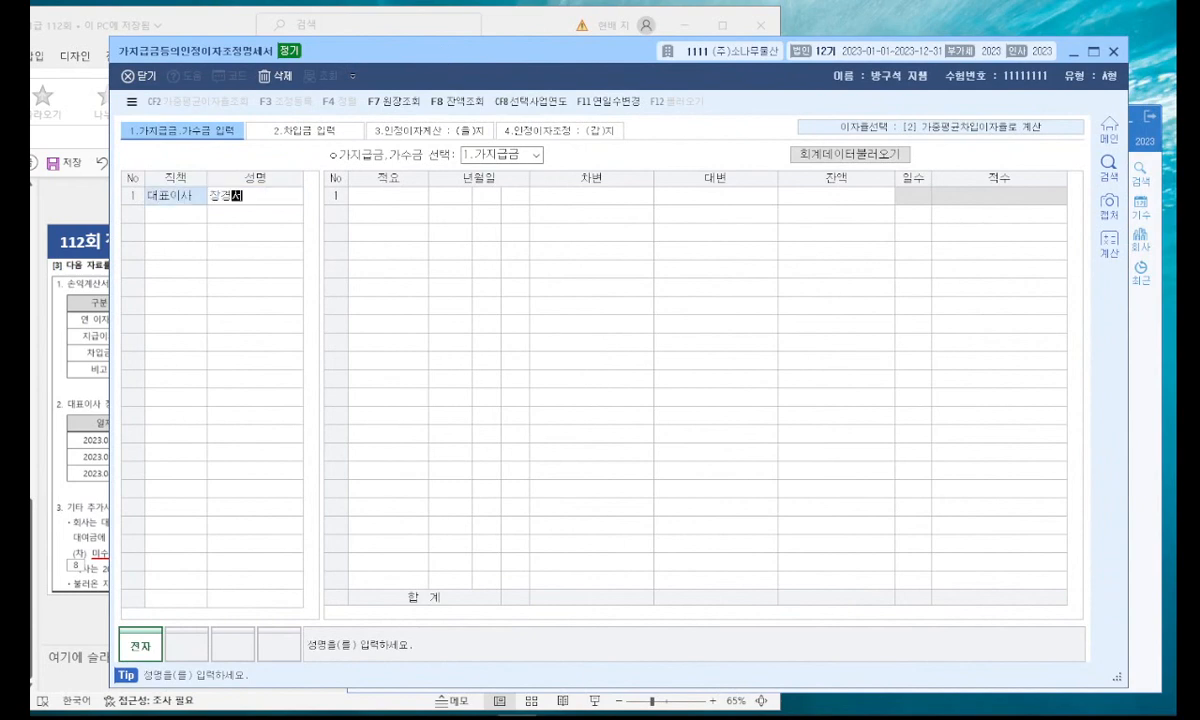
{"action": "key", "text": "Return"}
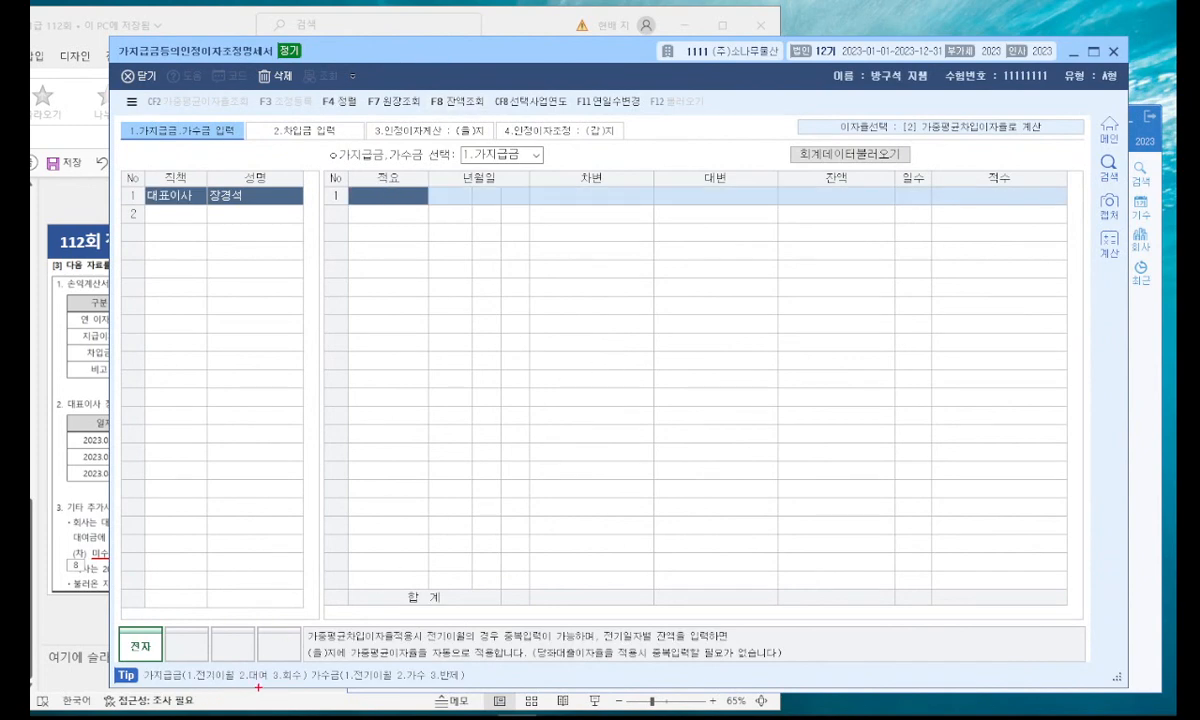
{"action": "mouse_move", "coordinate": [258, 687]}
{"action": "left_mouse_down"}
{"action": "mouse_move", "coordinate": [286, 657]}
{"action": "mouse_move", "coordinate": [294, 680]}
{"action": "left_mouse_up"}
{"action": "key", "text": "Escape"}
{"action": "left_click", "coordinate": [75, 447]}
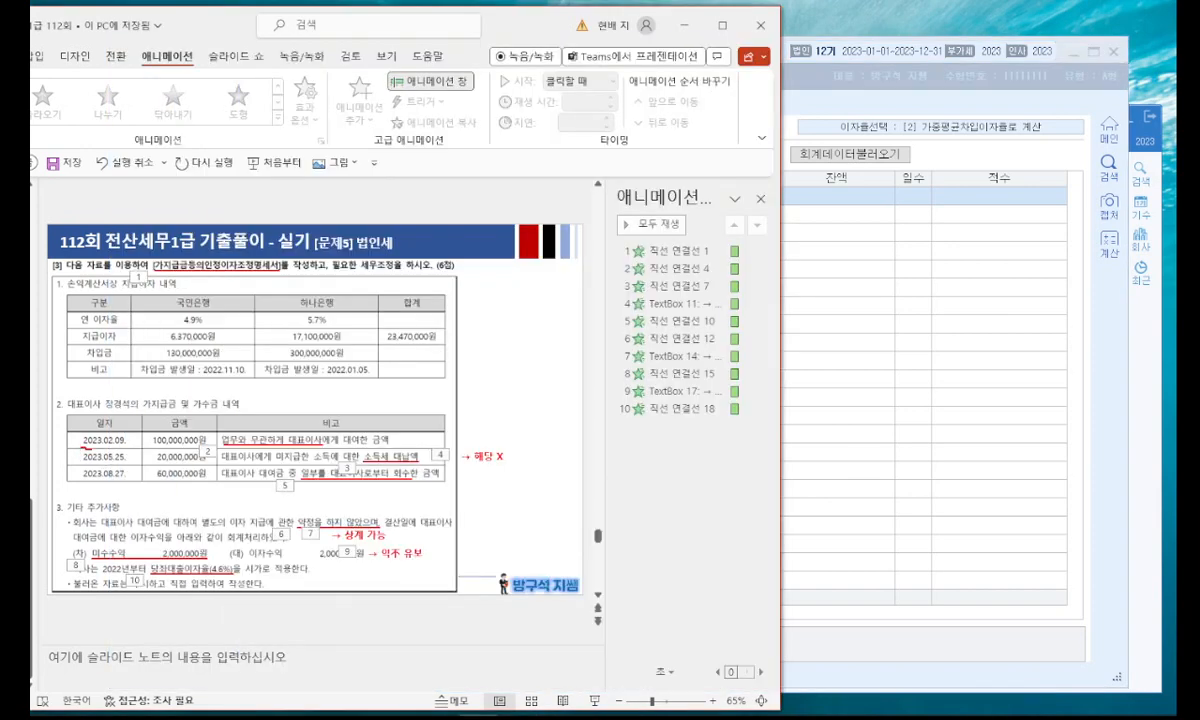
{"action": "left_click", "coordinate": [760, 199]}
{"action": "mouse_move", "coordinate": [193, 453]}
{"action": "left_mouse_down"}
{"action": "mouse_move", "coordinate": [155, 436]}
{"action": "mouse_move", "coordinate": [194, 500]}
{"action": "left_mouse_up"}
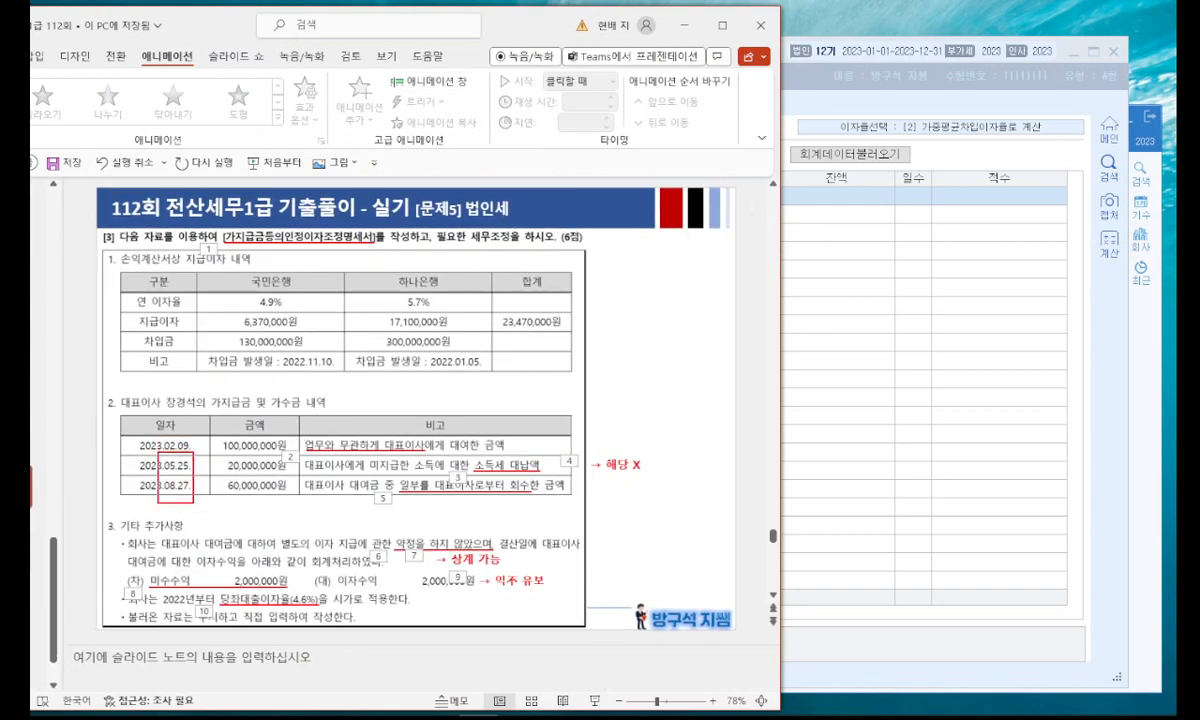
{"action": "key", "text": "Escape"}
{"action": "left_click", "coordinate": [855, 368]}
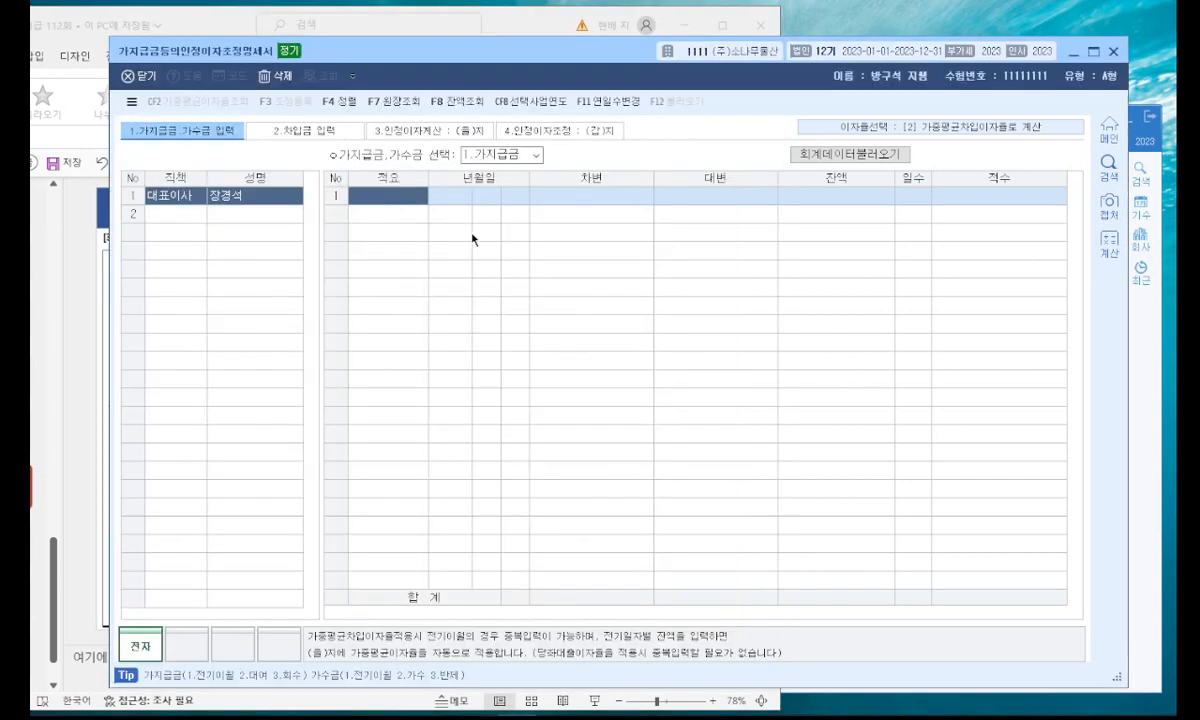
Add row 2.대여 dated 2023-02-09 with a debit of 100,000,000
{"action": "type", "text": "2"}
{"action": "key", "text": "Return"}
{"action": "type", "text": "2"}
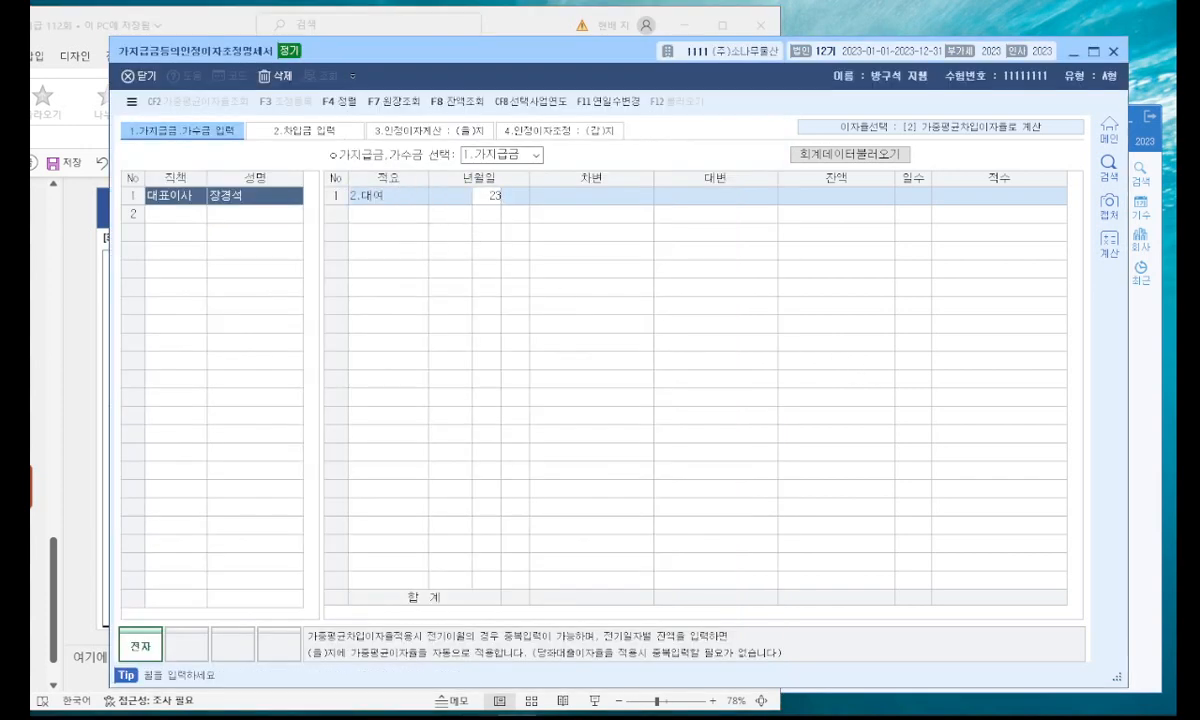
{"action": "key", "text": "Escape"}
{"action": "key", "text": "Left"}
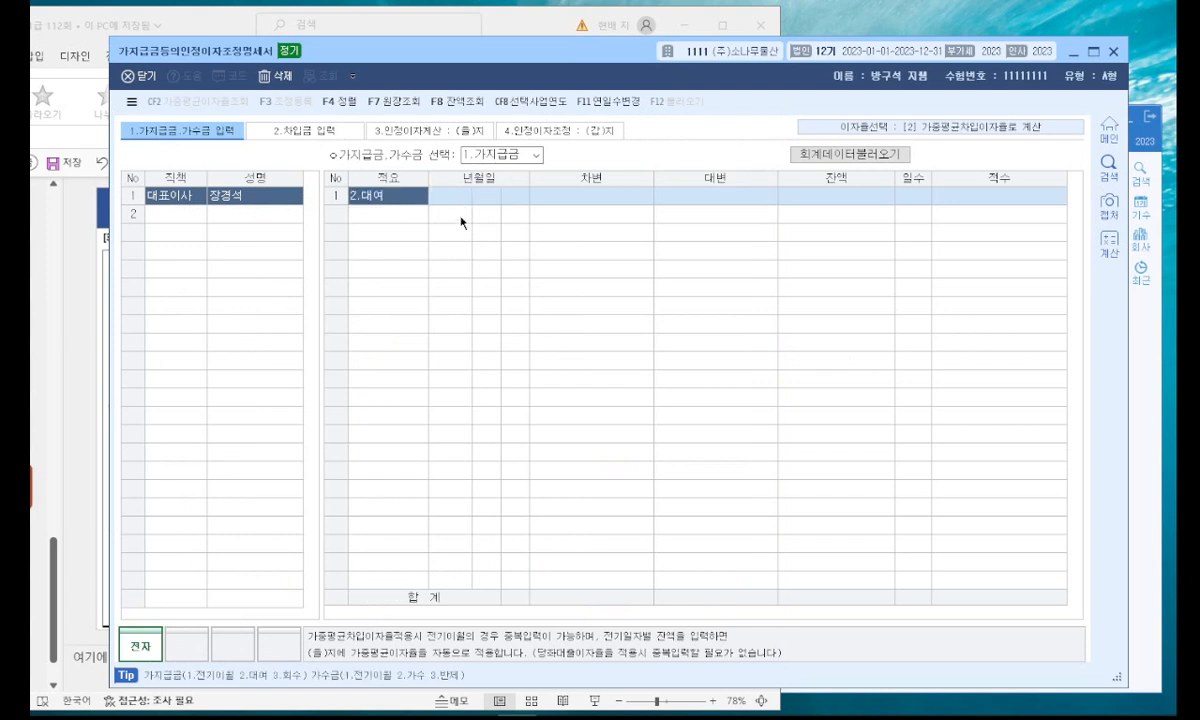
{"action": "left_click", "coordinate": [460, 200]}
{"action": "type", "text": "2"}
{"action": "key", "text": "Return"}
{"action": "type", "text": "9"}
{"action": "key", "text": "Return"}
{"action": "left_click", "coordinate": [241, 26]}
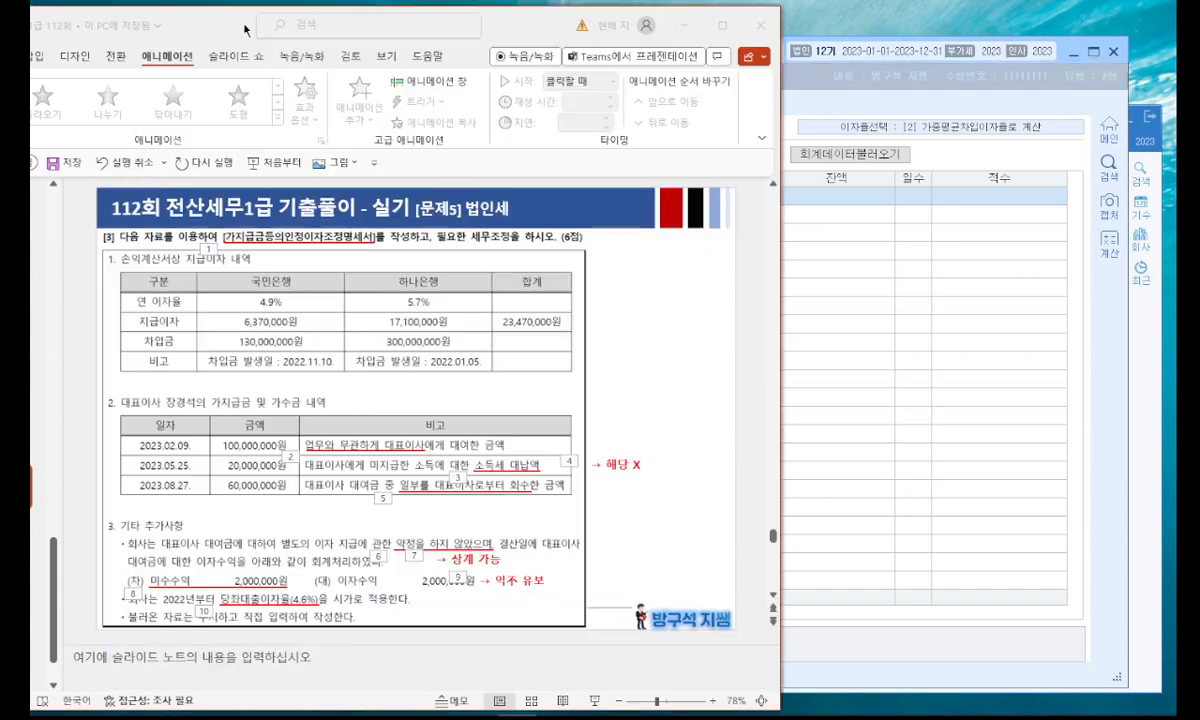
{"action": "left_click", "coordinate": [846, 279]}
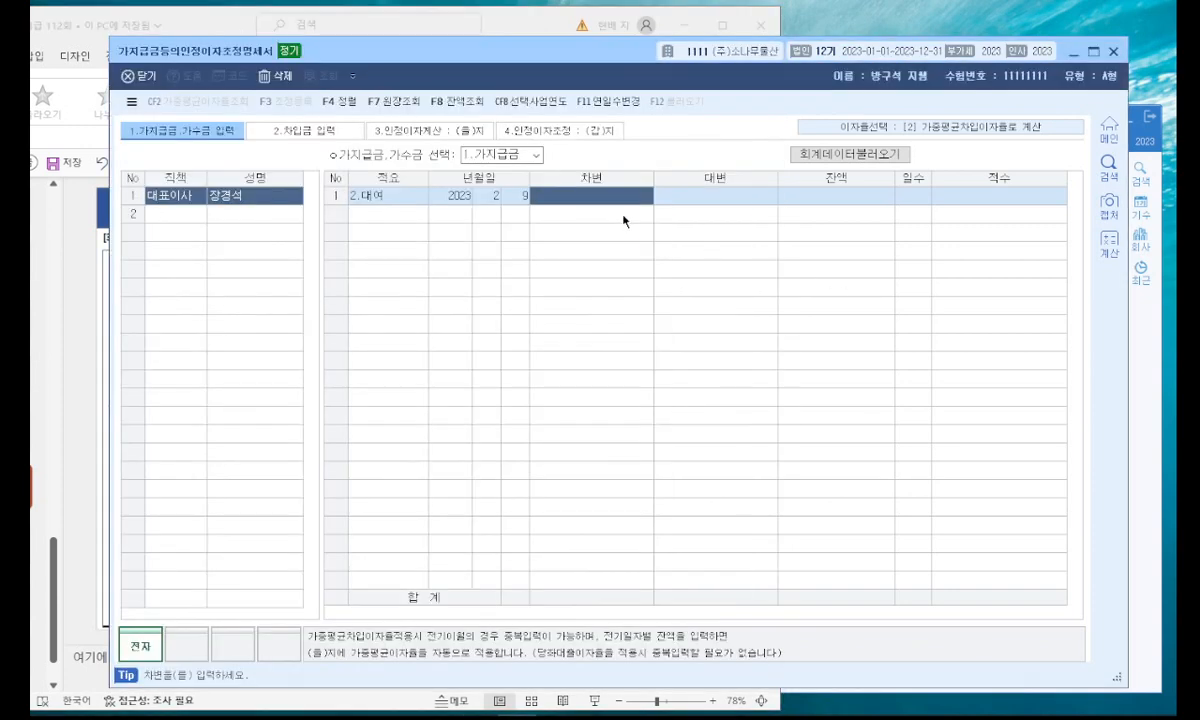
{"action": "type", "text": "100,000,000"}
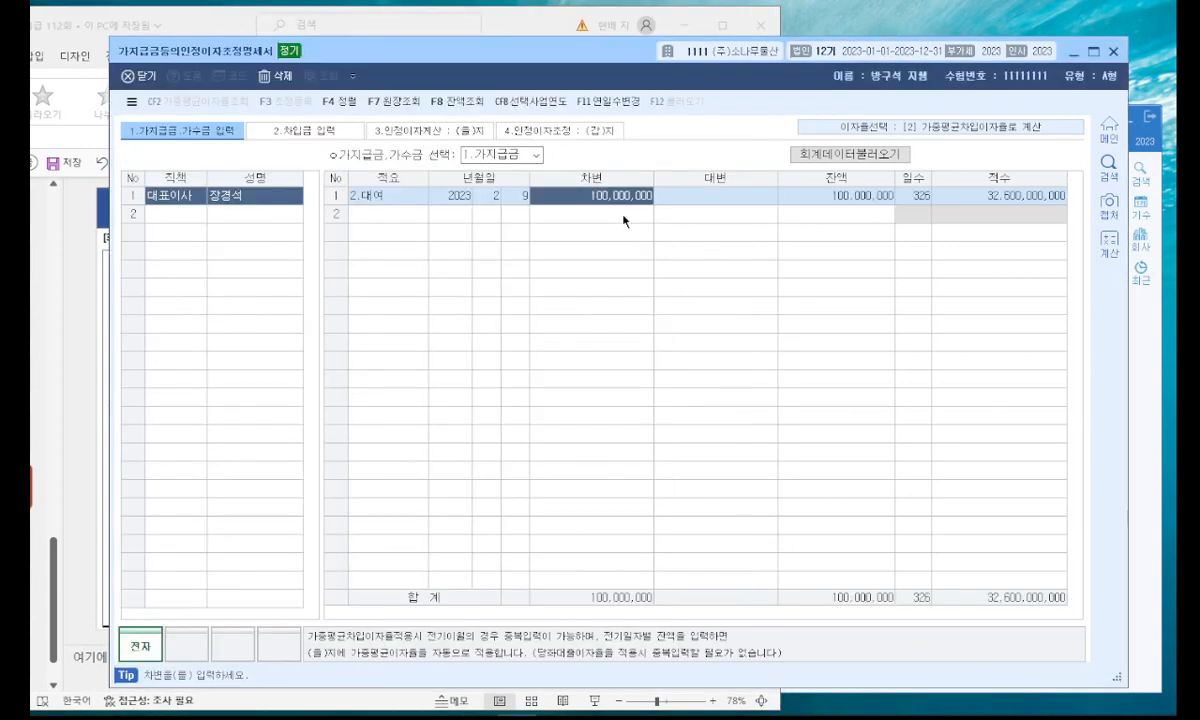
{"action": "key", "text": "Return"}
Add row 3.회수 dated 2023-08-27 with a credit of 60,000,000 and highlight the recalculated 적수
{"action": "type", "text": "3"}
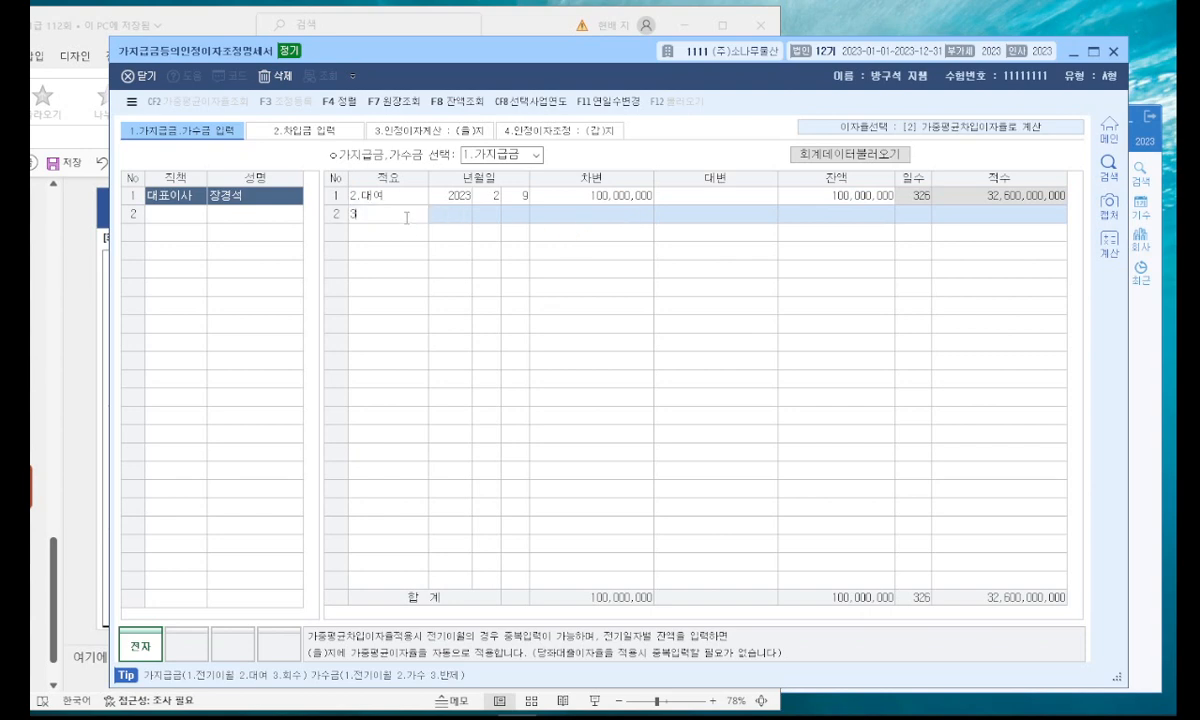
{"action": "key", "text": "Return"}
{"action": "left_click", "coordinate": [61, 365]}
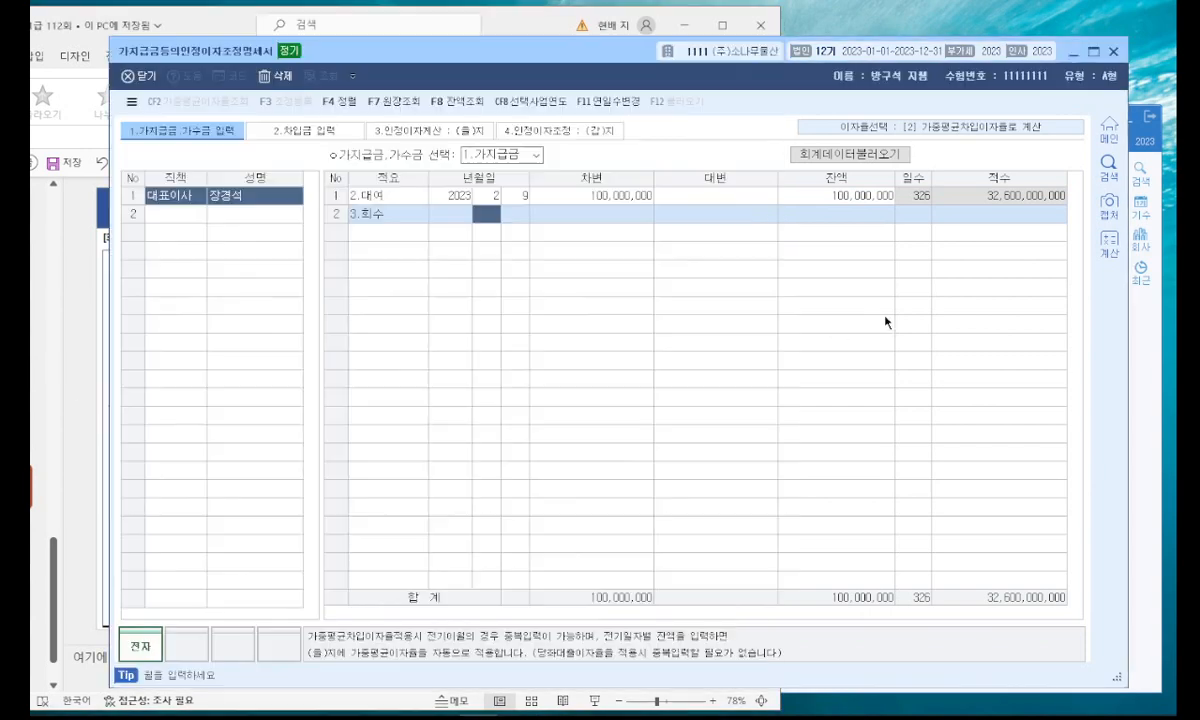
{"action": "left_click", "coordinate": [829, 294]}
{"action": "type", "text": "8"}
{"action": "key", "text": "Return"}
{"action": "type", "text": "27"}
{"action": "key", "text": "Return"}
{"action": "type", "text": "60,000,000"}
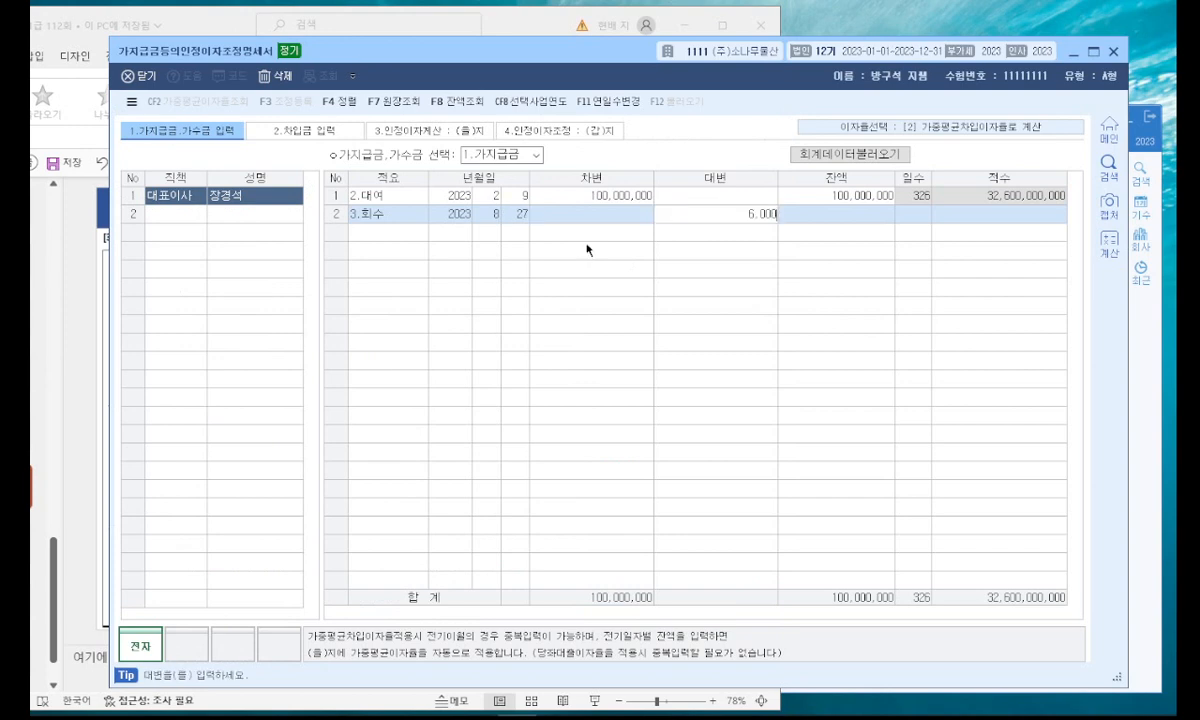
{"action": "key", "text": "Return"}
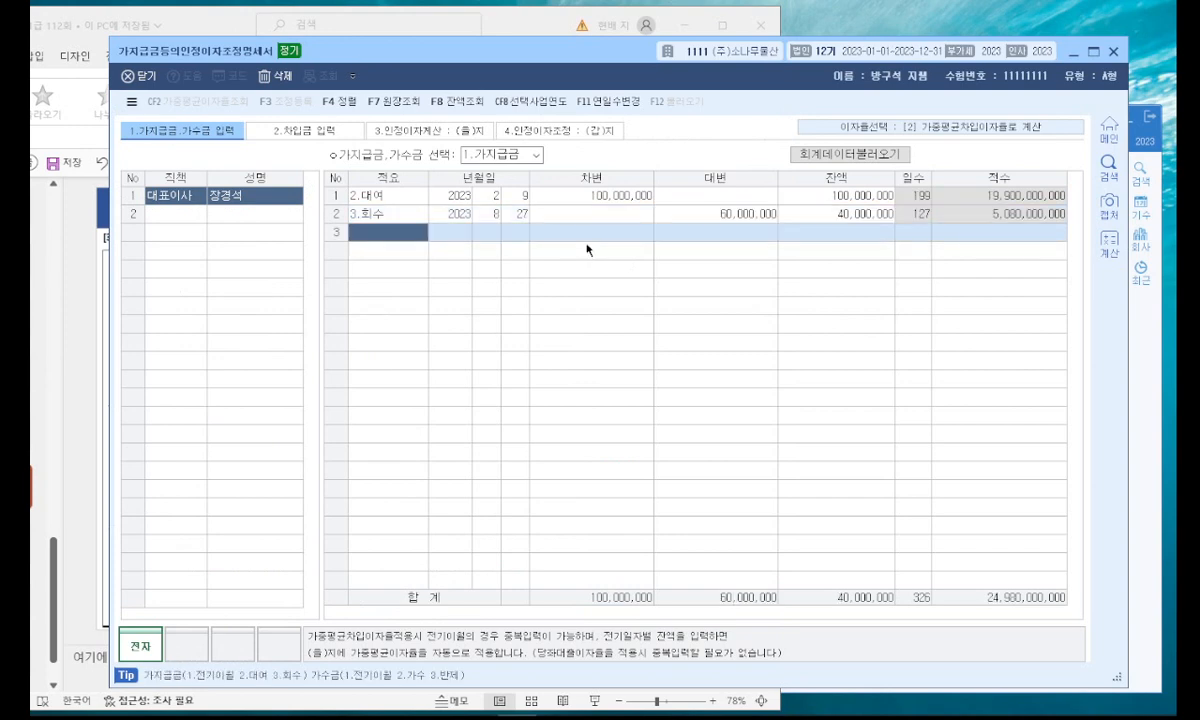
{"action": "key", "text": "ctrl+2"}
{"action": "mouse_move", "coordinate": [1054, 241]}
{"action": "left_mouse_down"}
{"action": "mouse_move", "coordinate": [939, 232]}
{"action": "mouse_move", "coordinate": [962, 190]}
{"action": "mouse_move", "coordinate": [1020, 193]}
{"action": "mouse_move", "coordinate": [985, 248]}
{"action": "left_mouse_up"}
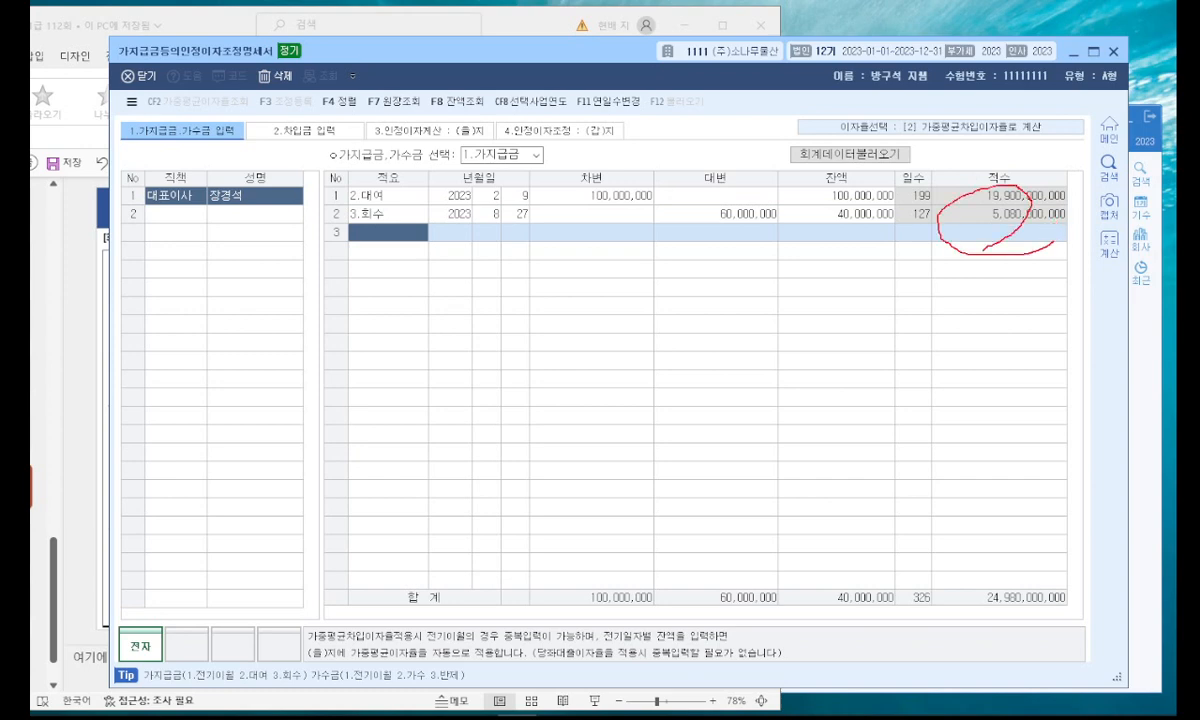
{"action": "key", "text": "Escape"}
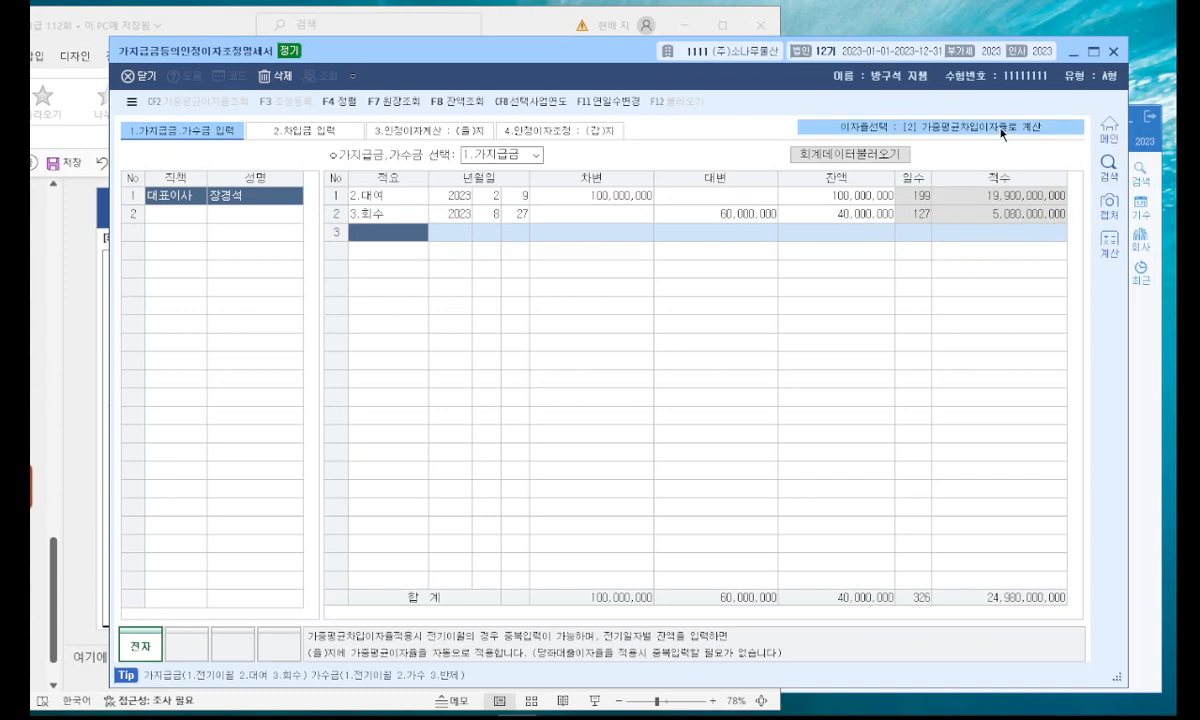
Switch the interest method to 당좌대출이자율, recalculate, and highlight it and the borrowings section
{"action": "left_click", "coordinate": [1002, 130]}
{"action": "left_click", "coordinate": [905, 148]}
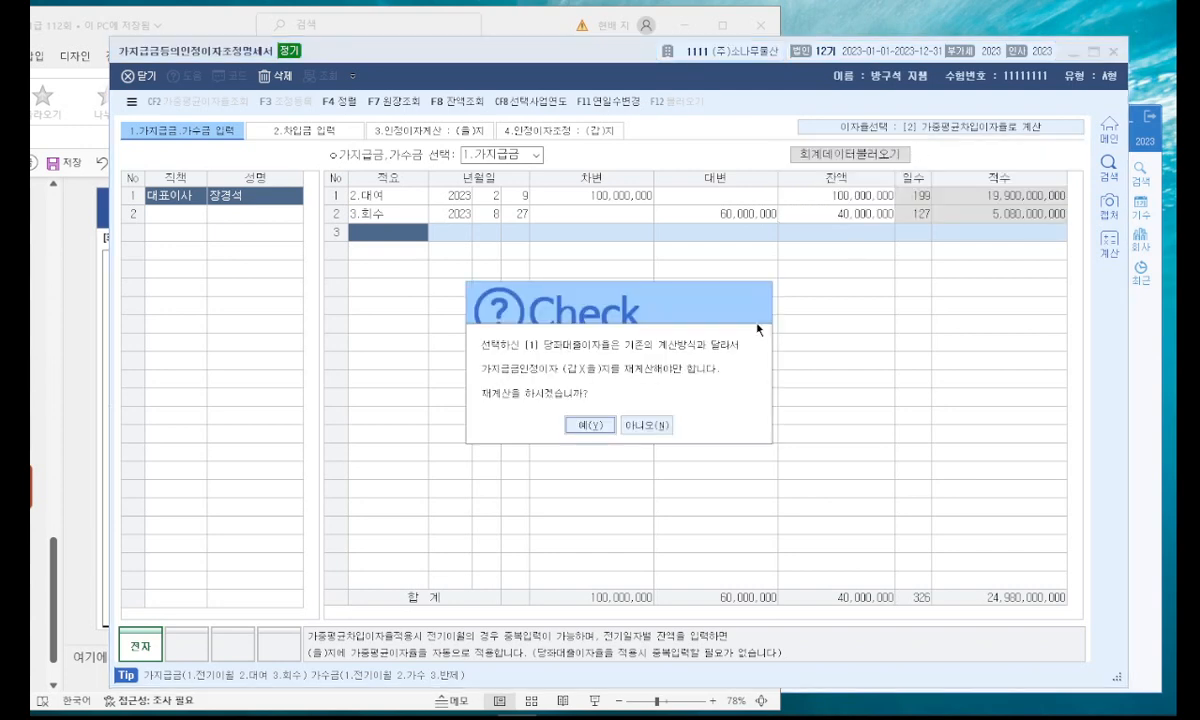
{"action": "left_click", "coordinate": [604, 429]}
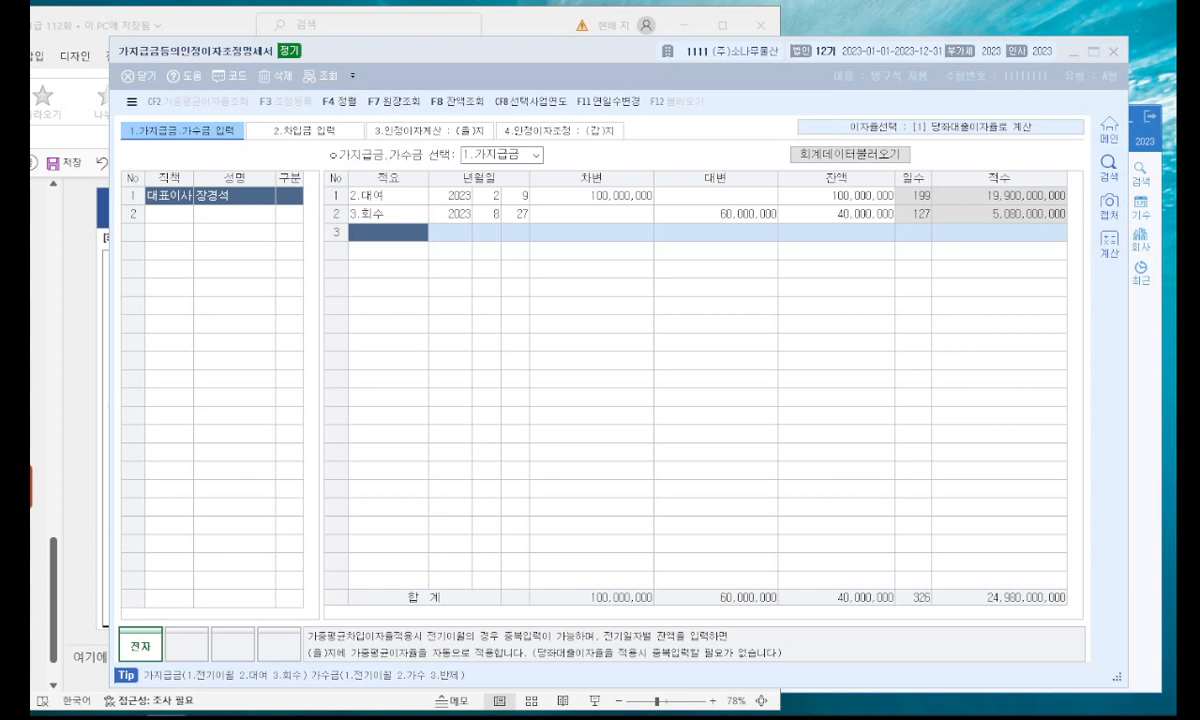
{"action": "left_click", "coordinate": [855, 335]}
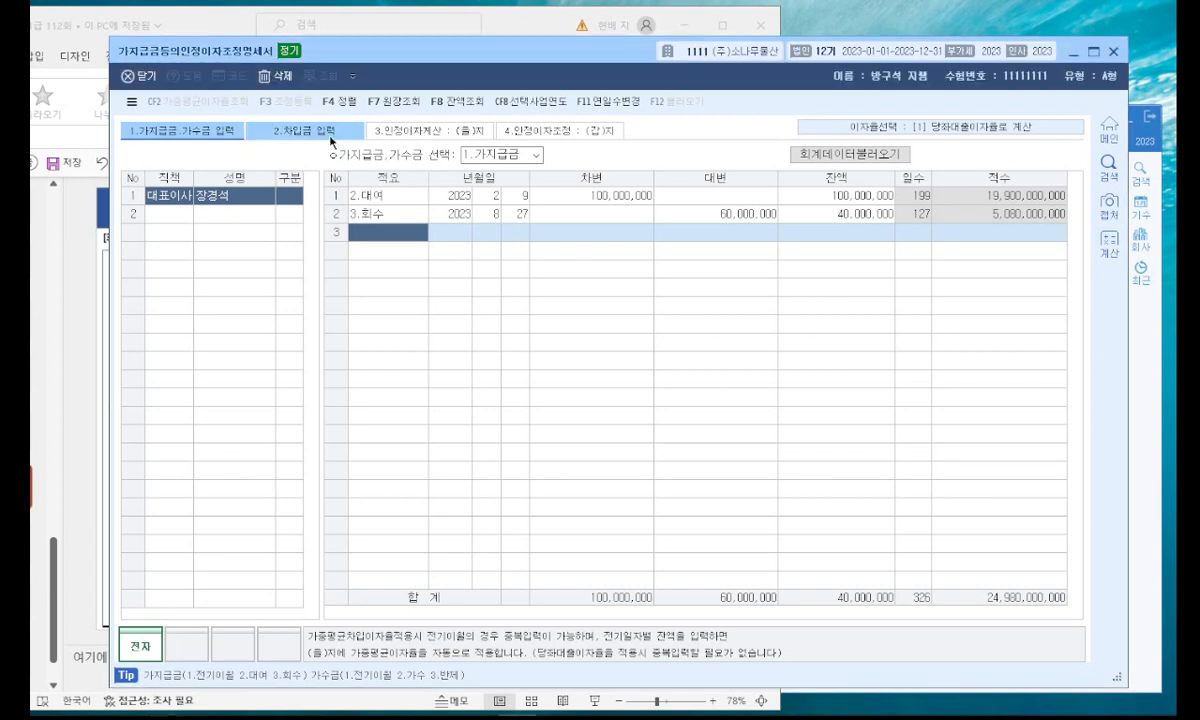
{"action": "left_click", "coordinate": [326, 136]}
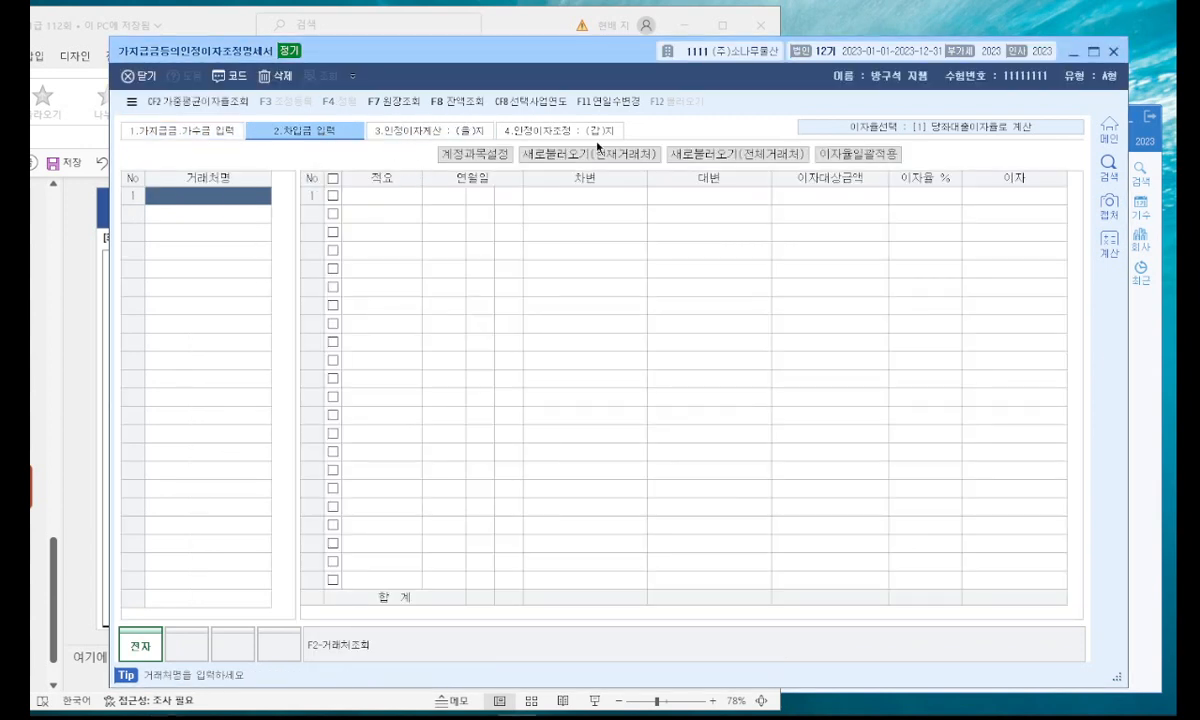
{"action": "left_click", "coordinate": [881, 132]}
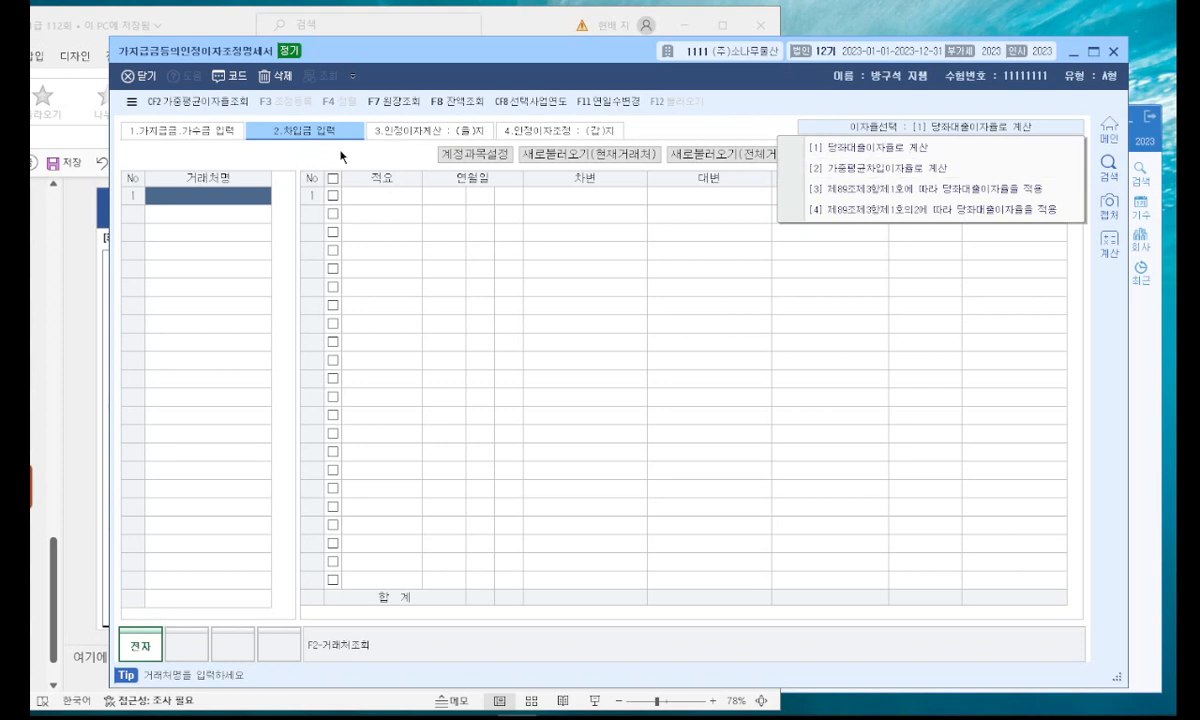
{"action": "mouse_move", "coordinate": [341, 143]}
{"action": "left_mouse_down"}
{"action": "mouse_move", "coordinate": [284, 146]}
{"action": "mouse_move", "coordinate": [313, 106]}
{"action": "mouse_move", "coordinate": [310, 148]}
{"action": "left_mouse_up"}
{"action": "left_click_drag", "start_coordinate": [820, 153], "coordinate": [940, 150]}
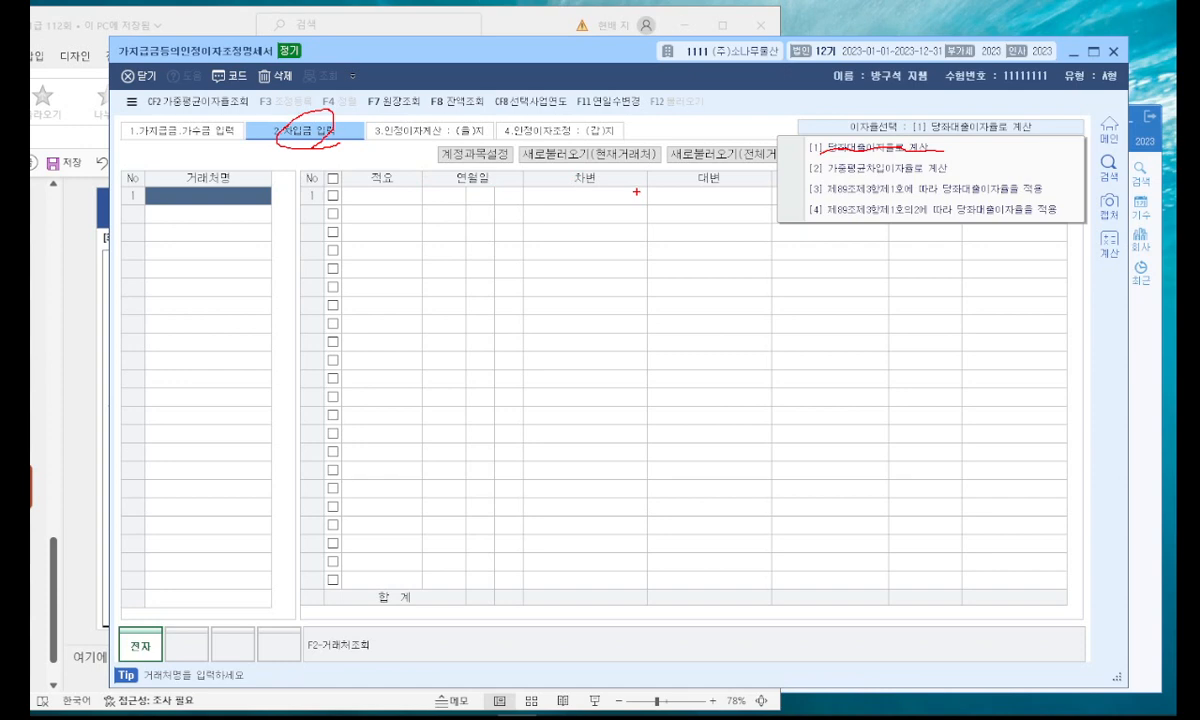
{"action": "key", "text": "Escape"}
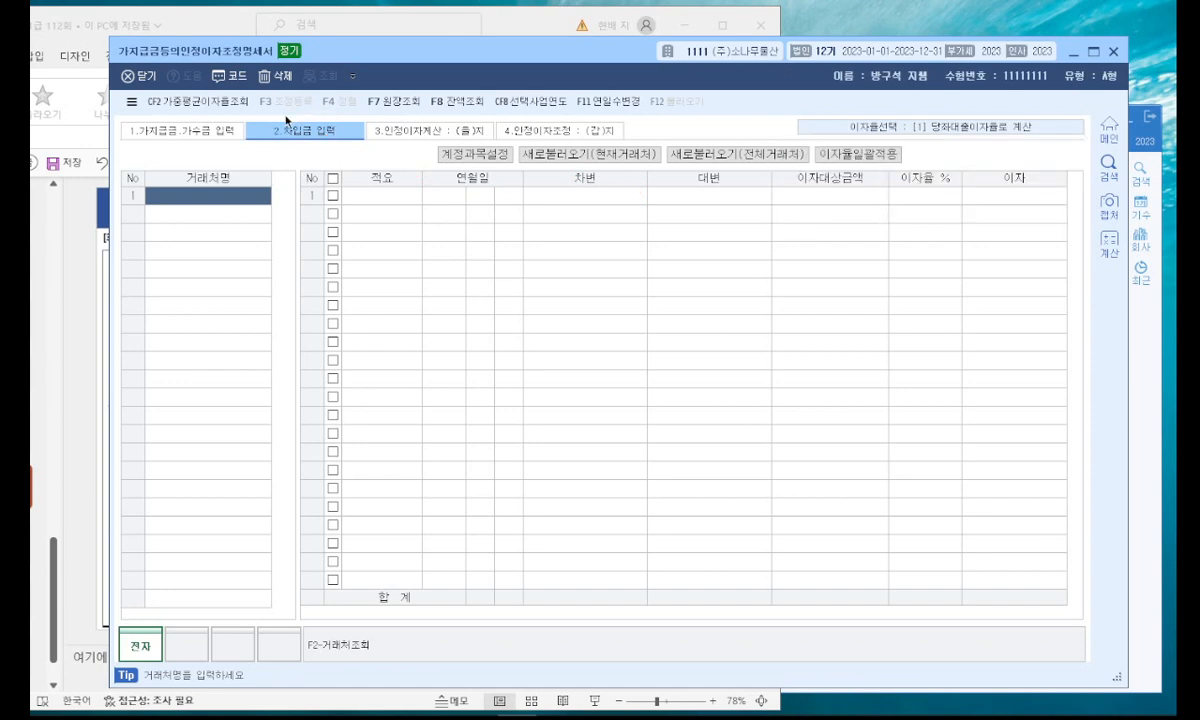
Mark the 국민은행 loan and 4.6% overdraft rate on the slide, then maximize the slide window
{"action": "left_click", "coordinate": [503, 30]}
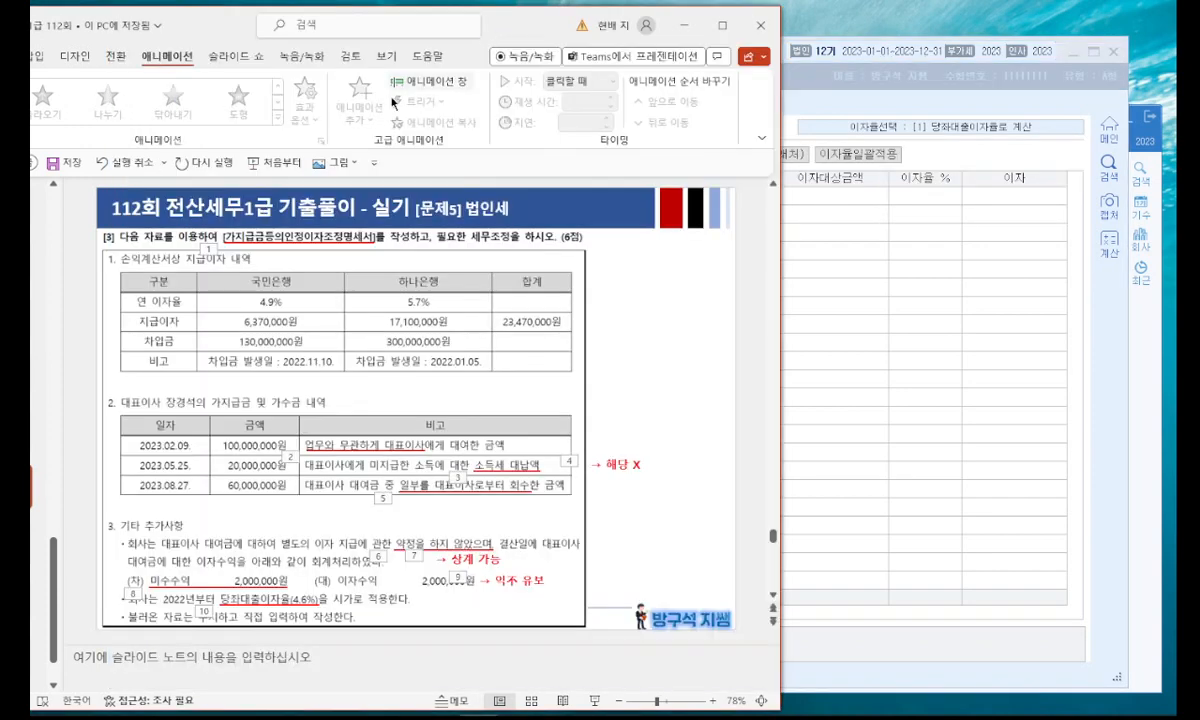
{"action": "mouse_move", "coordinate": [286, 278]}
{"action": "left_mouse_down"}
{"action": "mouse_move", "coordinate": [490, 358]}
{"action": "mouse_move", "coordinate": [370, 338]}
{"action": "left_mouse_up"}
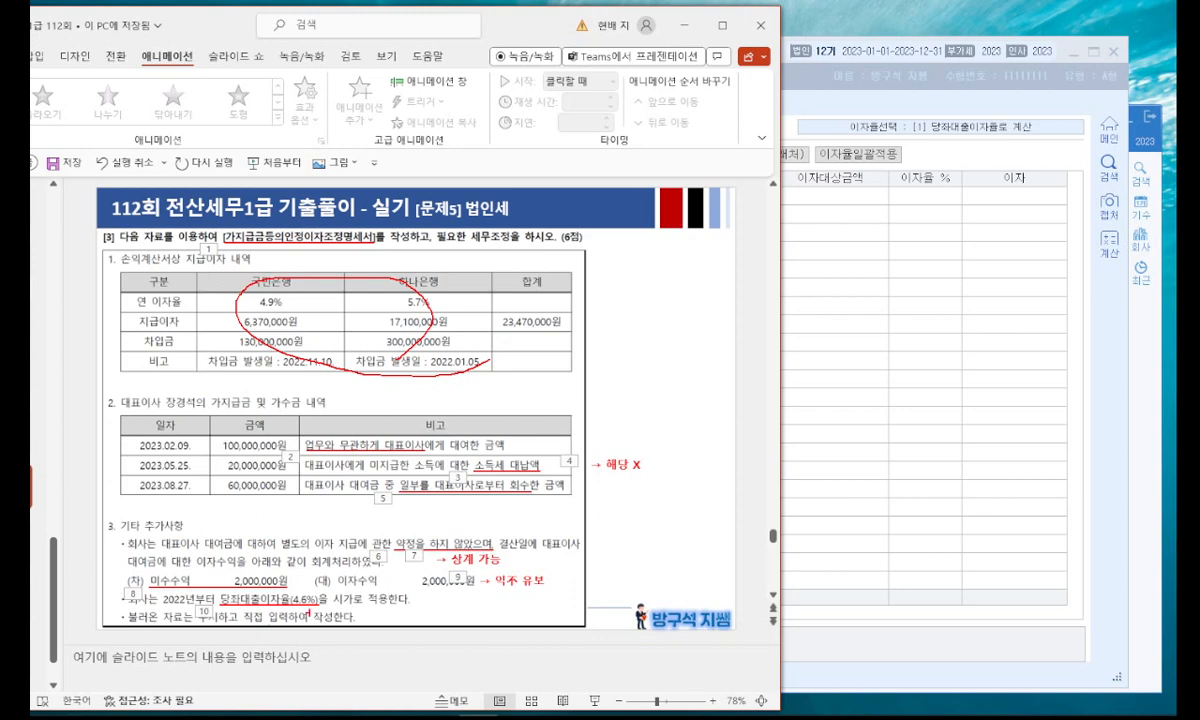
{"action": "mouse_move", "coordinate": [318, 607]}
{"action": "left_mouse_down"}
{"action": "mouse_move", "coordinate": [292, 611]}
{"action": "mouse_move", "coordinate": [303, 582]}
{"action": "mouse_move", "coordinate": [321, 593]}
{"action": "left_mouse_up"}
{"action": "key", "text": "Escape"}
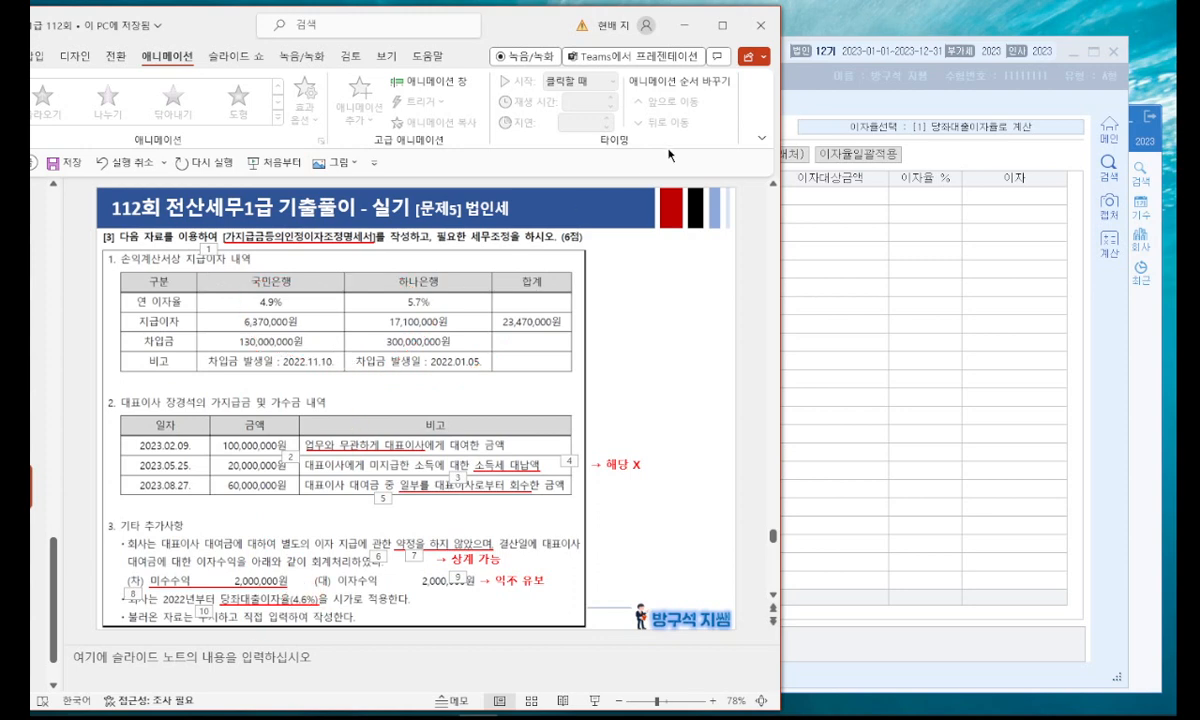
{"action": "left_click", "coordinate": [722, 25]}
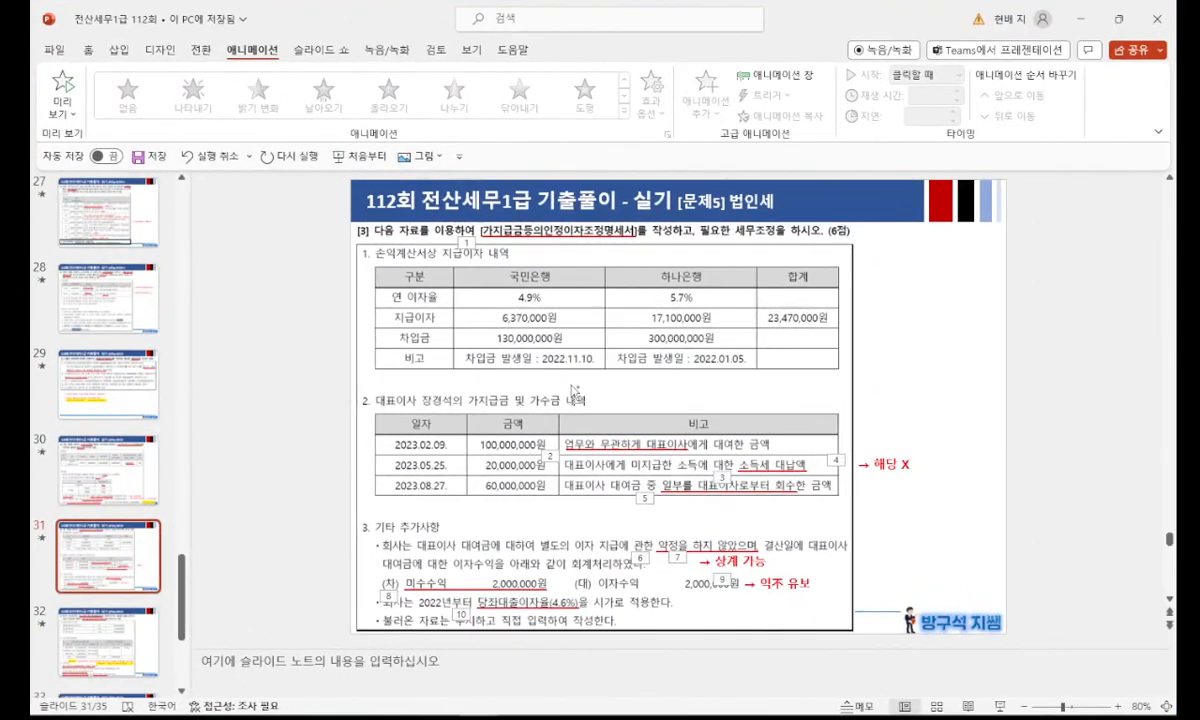
Underline the 100,000,000 advance, 60,000,000 repayment and 4.6% rate, and handwrite the interest figure
{"action": "left_click_drag", "start_coordinate": [483, 453], "coordinate": [549, 453]}
{"action": "left_click_drag", "start_coordinate": [497, 497], "coordinate": [550, 489]}
{"action": "mouse_move", "coordinate": [586, 610]}
{"action": "left_mouse_down"}
{"action": "mouse_move", "coordinate": [560, 613]}
{"action": "mouse_move", "coordinate": [611, 563]}
{"action": "mouse_move", "coordinate": [544, 462]}
{"action": "mouse_move", "coordinate": [563, 478]}
{"action": "mouse_move", "coordinate": [631, 391]}
{"action": "mouse_move", "coordinate": [603, 435]}
{"action": "left_mouse_up"}
{"action": "left_click_drag", "start_coordinate": [671, 381], "coordinate": [686, 394]}
{"action": "mouse_move", "coordinate": [694, 388]}
{"action": "left_mouse_down"}
{"action": "mouse_move", "coordinate": [706, 396]}
{"action": "mouse_move", "coordinate": [728, 378]}
{"action": "left_mouse_up"}
{"action": "mouse_move", "coordinate": [732, 379]}
{"action": "left_mouse_down"}
{"action": "mouse_move", "coordinate": [734, 394]}
{"action": "mouse_move", "coordinate": [736, 380]}
{"action": "left_mouse_up"}
{"action": "left_click_drag", "start_coordinate": [748, 378], "coordinate": [767, 394]}
{"action": "left_click_drag", "start_coordinate": [778, 384], "coordinate": [792, 380]}
{"action": "left_click_drag", "start_coordinate": [794, 380], "coordinate": [807, 379]}
{"action": "left_click_drag", "start_coordinate": [503, 588], "coordinate": [571, 567]}
Handwrite subtracting the booked 2,000,000 to get the difference, then clear ink and restore the window
{"action": "left_click_drag", "start_coordinate": [820, 384], "coordinate": [848, 378]}
{"action": "mouse_move", "coordinate": [862, 361]}
{"action": "left_mouse_down"}
{"action": "mouse_move", "coordinate": [873, 388]}
{"action": "mouse_move", "coordinate": [909, 370]}
{"action": "mouse_move", "coordinate": [948, 388]}
{"action": "left_mouse_up"}
{"action": "left_click_drag", "start_coordinate": [956, 369], "coordinate": [984, 374]}
{"action": "left_click_drag", "start_coordinate": [867, 418], "coordinate": [893, 413]}
{"action": "mouse_move", "coordinate": [862, 424]}
{"action": "left_mouse_down"}
{"action": "mouse_move", "coordinate": [885, 421]}
{"action": "mouse_move", "coordinate": [919, 450]}
{"action": "mouse_move", "coordinate": [915, 408]}
{"action": "left_mouse_up"}
{"action": "mouse_move", "coordinate": [915, 411]}
{"action": "left_mouse_down"}
{"action": "mouse_move", "coordinate": [924, 431]}
{"action": "mouse_move", "coordinate": [947, 408]}
{"action": "left_mouse_up"}
{"action": "left_click_drag", "start_coordinate": [953, 419], "coordinate": [984, 404]}
{"action": "mouse_move", "coordinate": [1024, 397]}
{"action": "left_mouse_down"}
{"action": "mouse_move", "coordinate": [984, 448]}
{"action": "mouse_move", "coordinate": [978, 437]}
{"action": "left_mouse_up"}
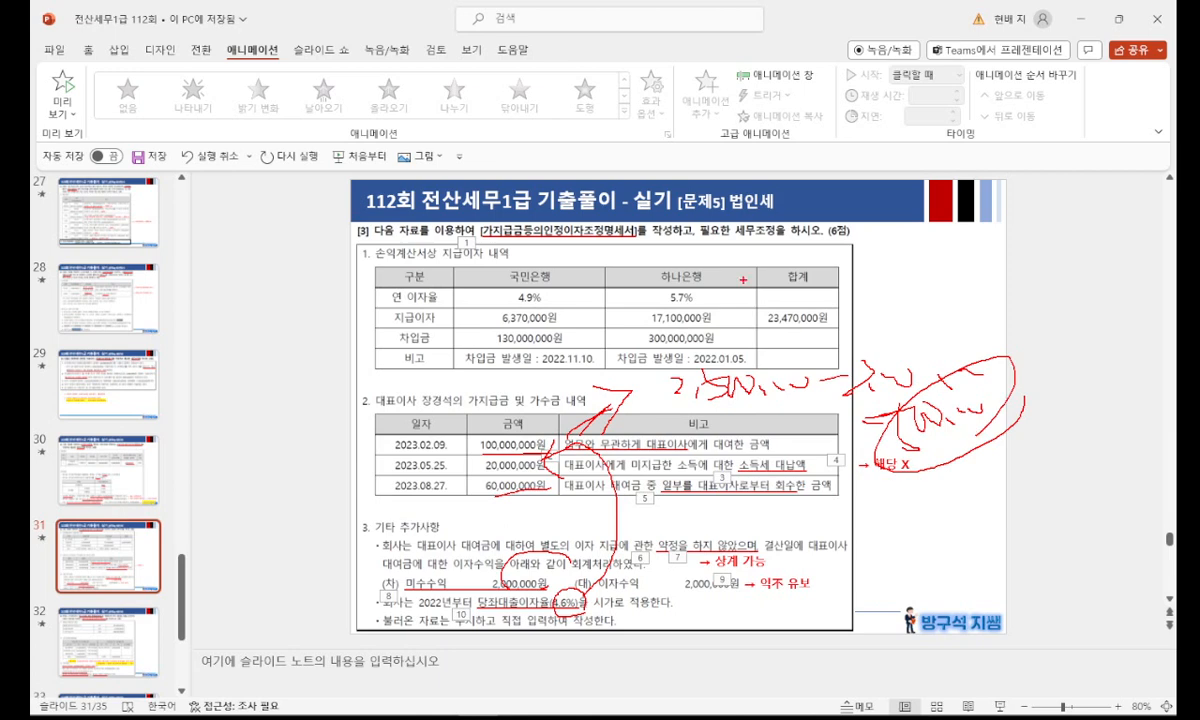
{"action": "key", "text": "Escape"}
{"action": "left_click", "coordinate": [1116, 20]}
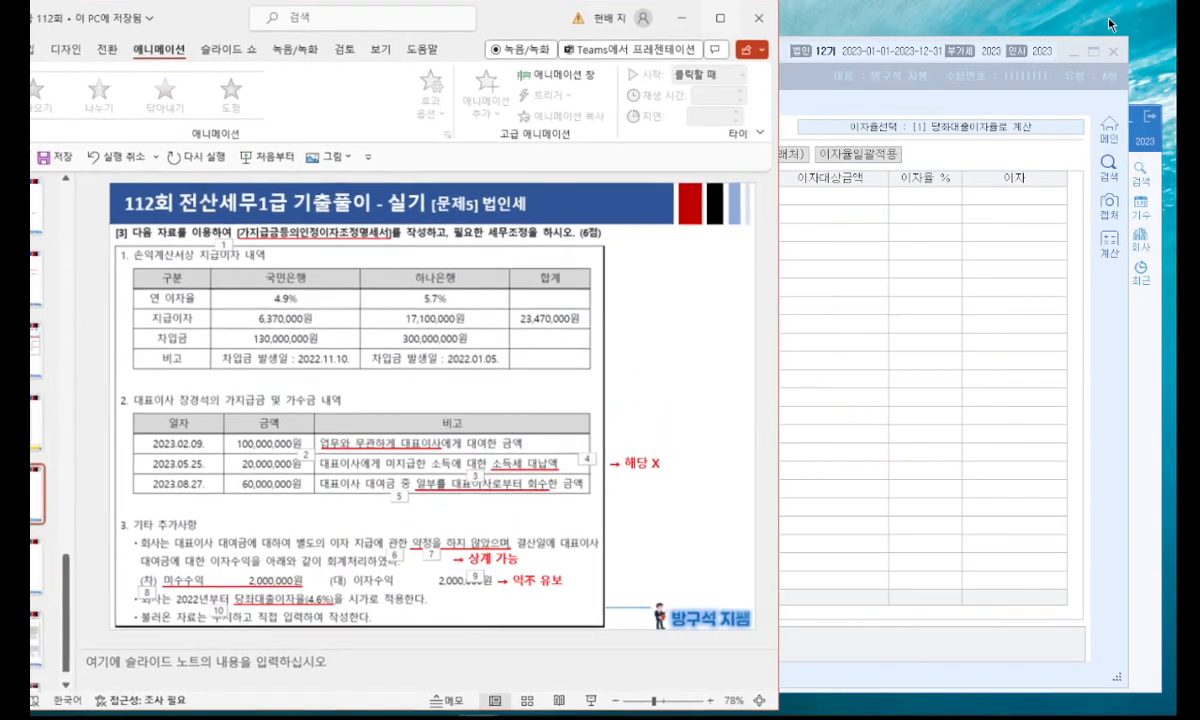
Open the 인정이자조정 (갑) sheet and select row 1's 16.회사계상액 cell, comparing against the slide
{"action": "left_click", "coordinate": [899, 347]}
{"action": "left_click", "coordinate": [467, 131]}
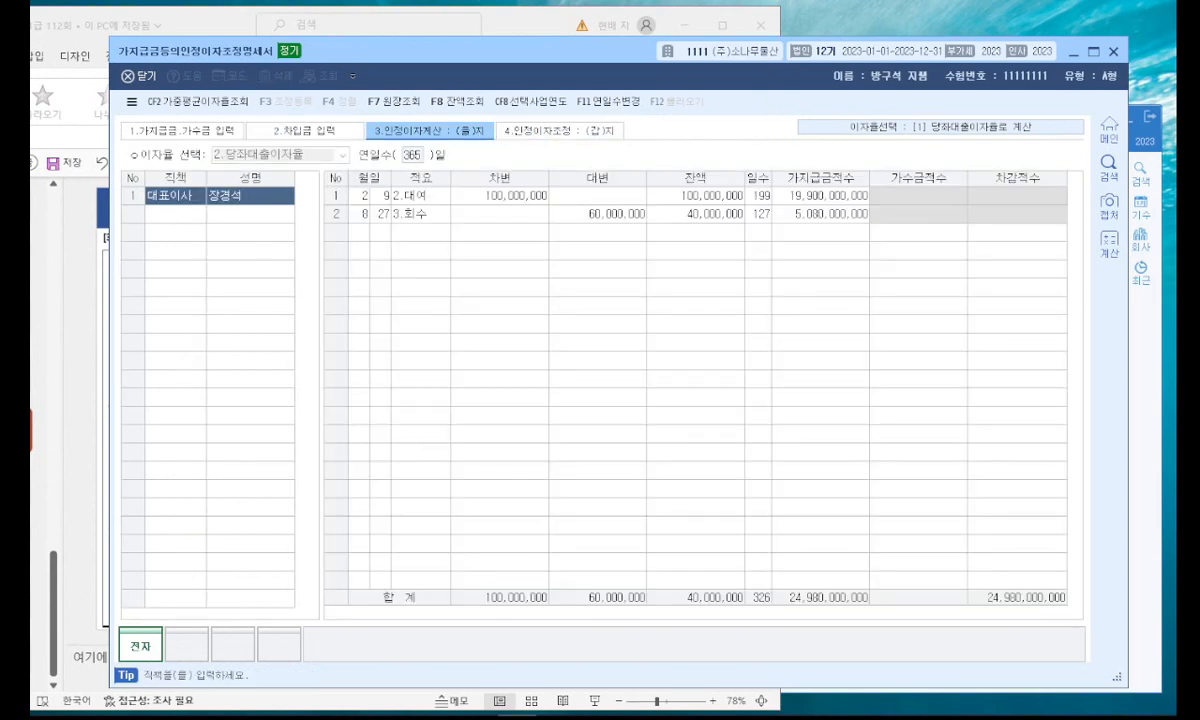
{"action": "left_click", "coordinate": [587, 129]}
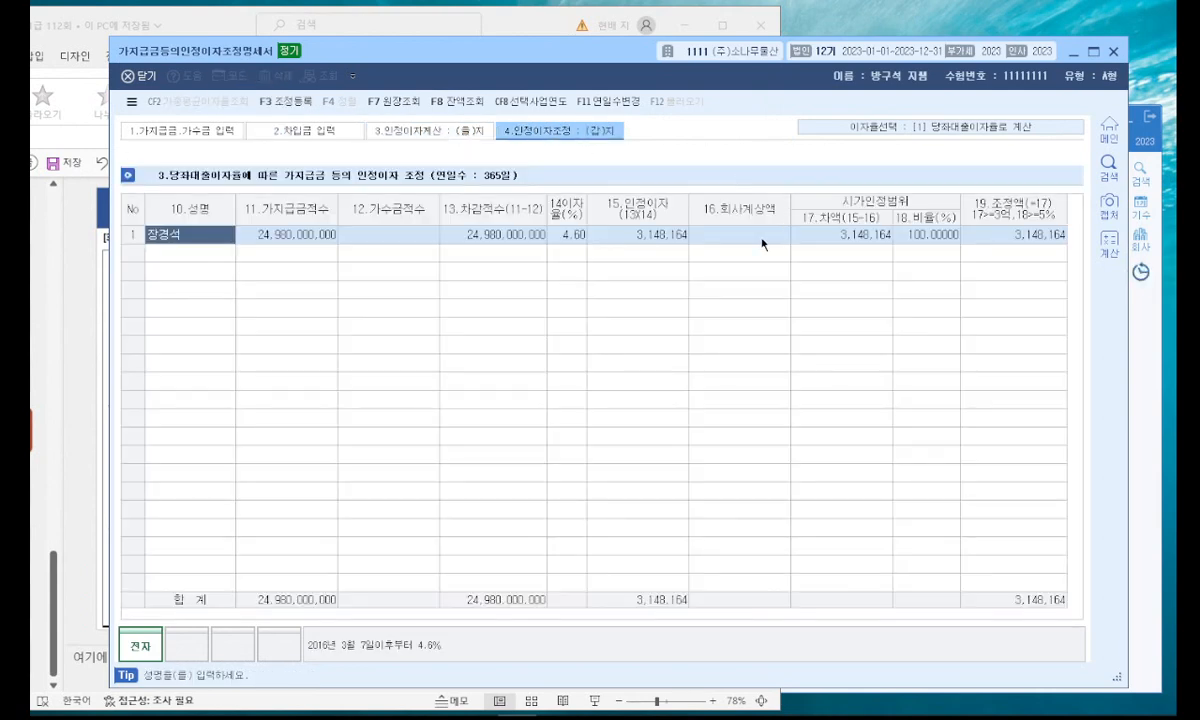
{"action": "left_click", "coordinate": [762, 241]}
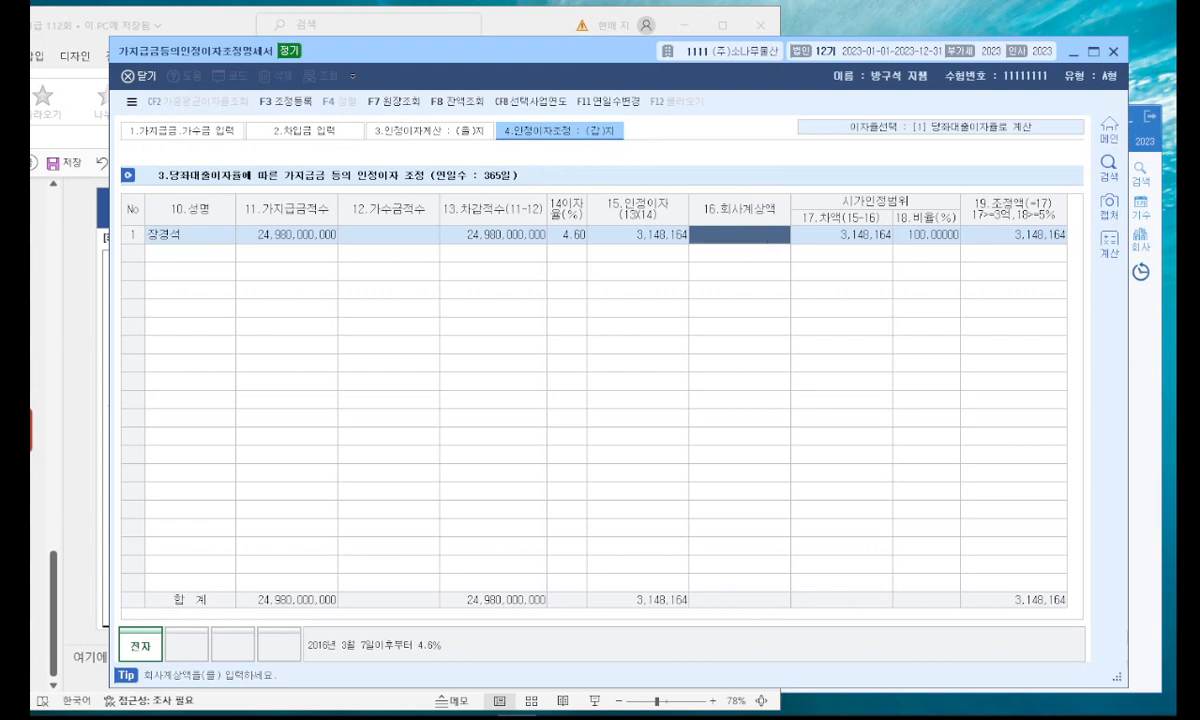
{"action": "key", "text": "alt+Tab"}
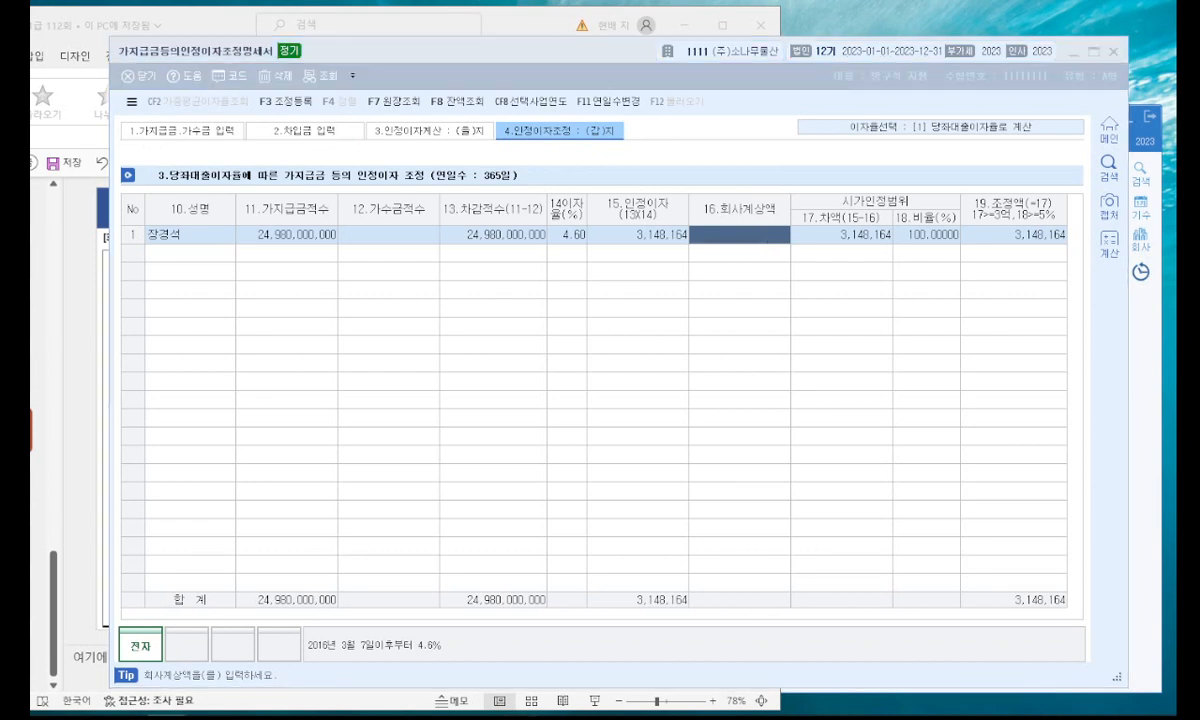
{"action": "left_click", "coordinate": [549, 34]}
{"action": "left_click", "coordinate": [912, 307]}
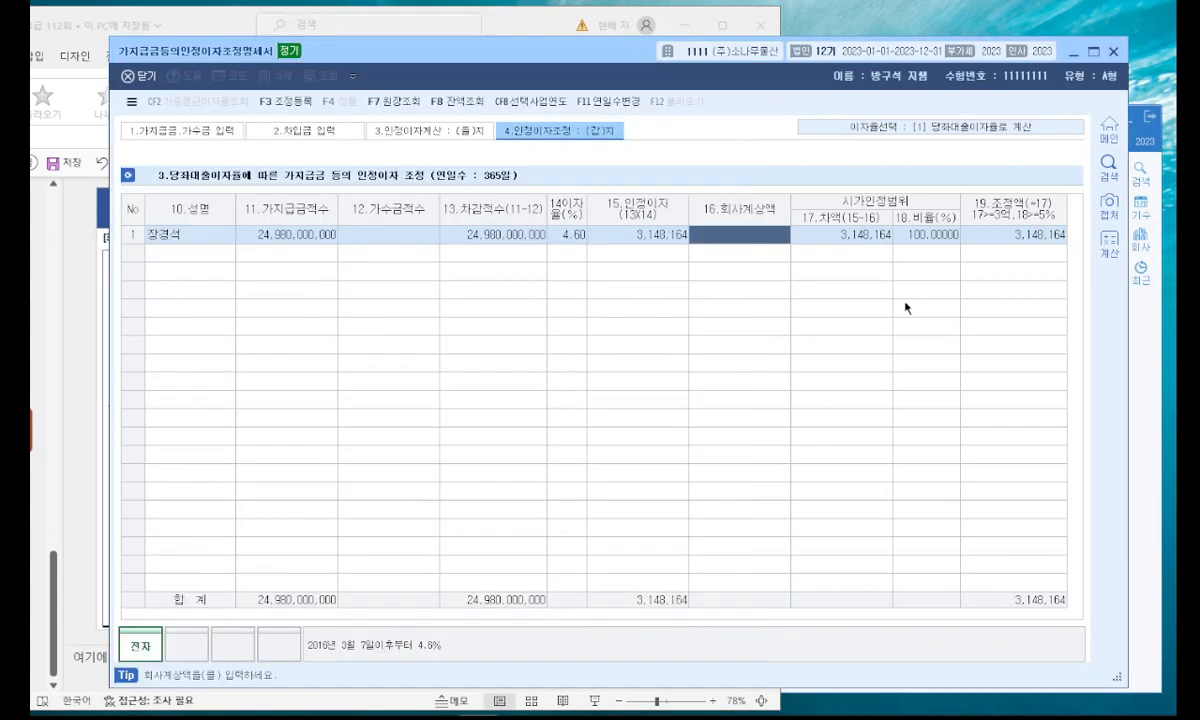
{"action": "left_click", "coordinate": [88, 340]}
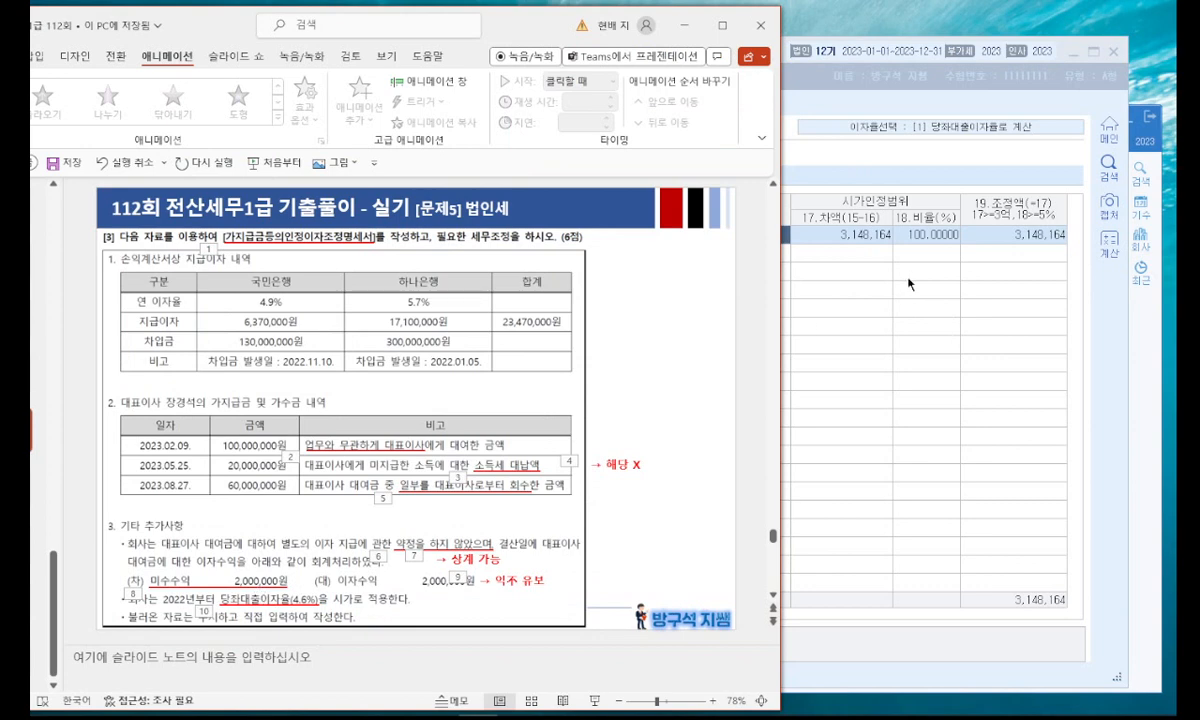
{"action": "left_click", "coordinate": [908, 283]}
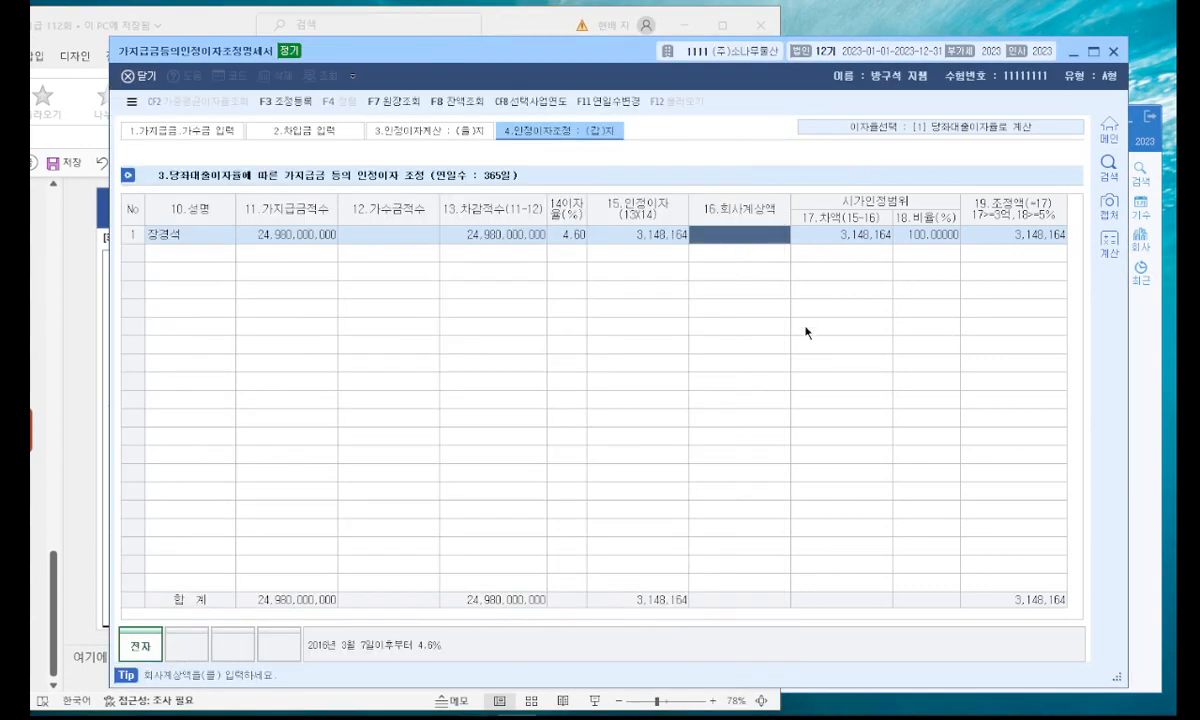
Enter 2,000,000 as 회사계상액, check the slide's accrued-income note, then clear the amount
{"action": "type", "text": "2000000"}
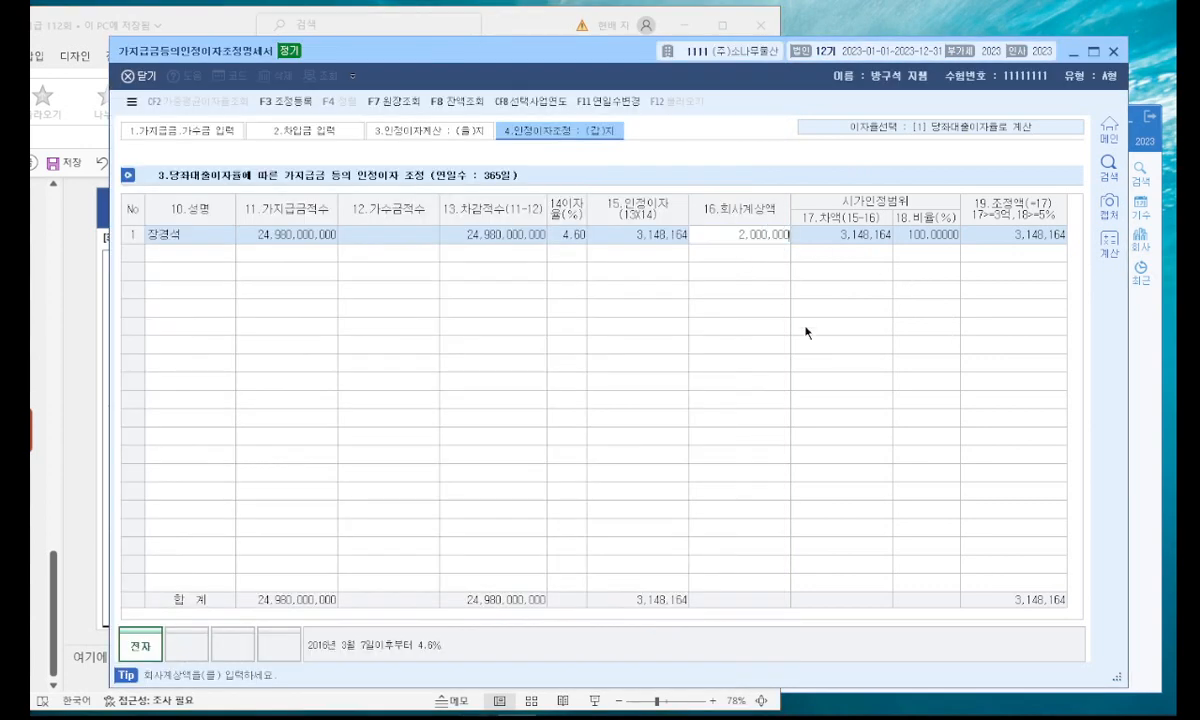
{"action": "key", "text": "Return"}
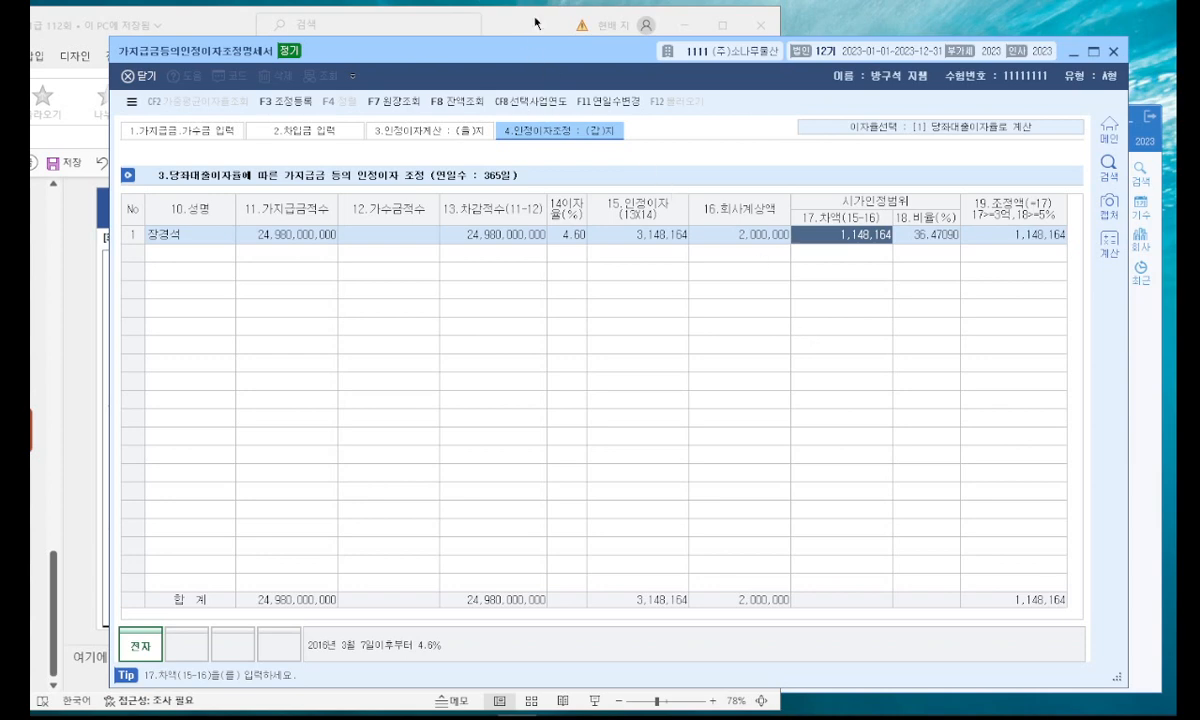
{"action": "left_click", "coordinate": [537, 22]}
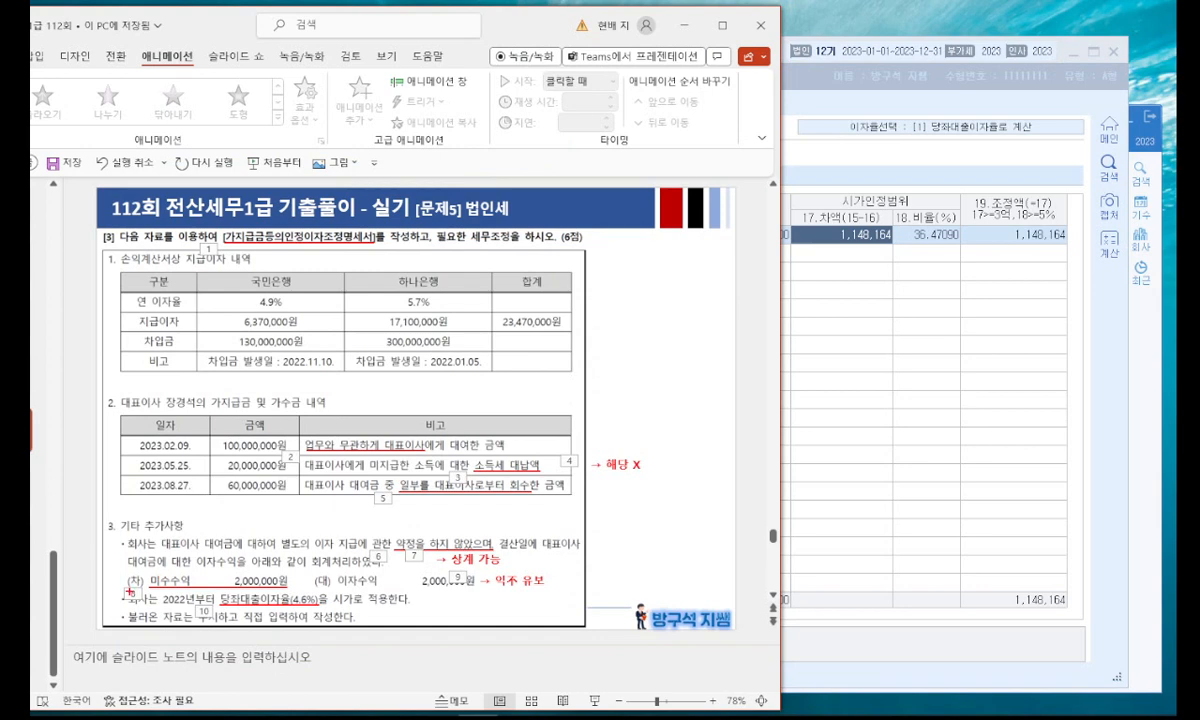
{"action": "left_click_drag", "start_coordinate": [182, 584], "coordinate": [271, 592]}
{"action": "mouse_move", "coordinate": [545, 587]}
{"action": "left_mouse_down"}
{"action": "mouse_move", "coordinate": [490, 593]}
{"action": "mouse_move", "coordinate": [502, 570]}
{"action": "mouse_move", "coordinate": [546, 585]}
{"action": "left_mouse_up"}
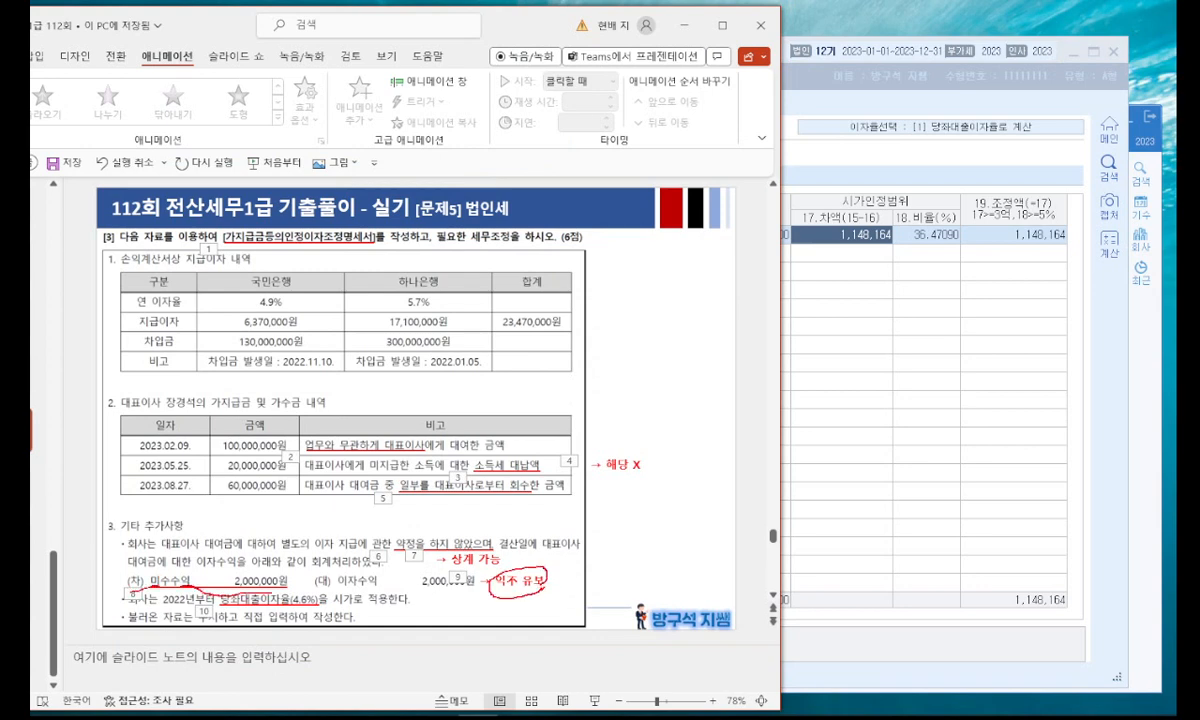
{"action": "key", "text": "ctrl+z"}
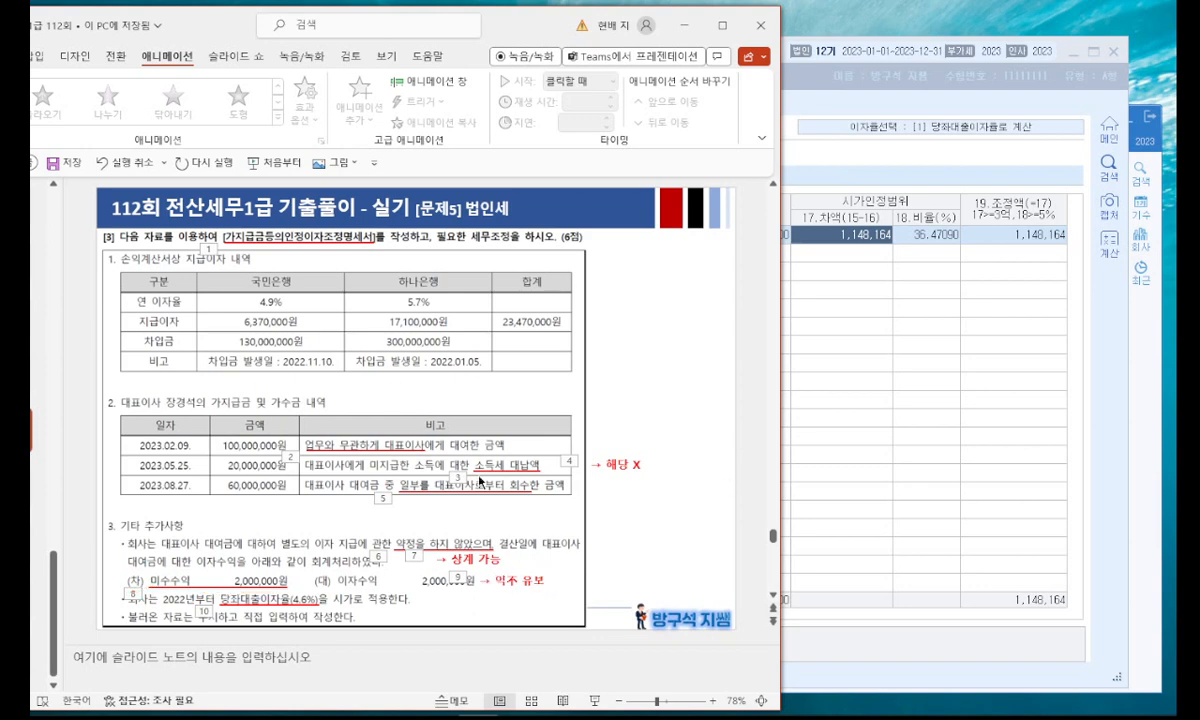
{"action": "left_click", "coordinate": [862, 324]}
{"action": "left_click", "coordinate": [767, 241]}
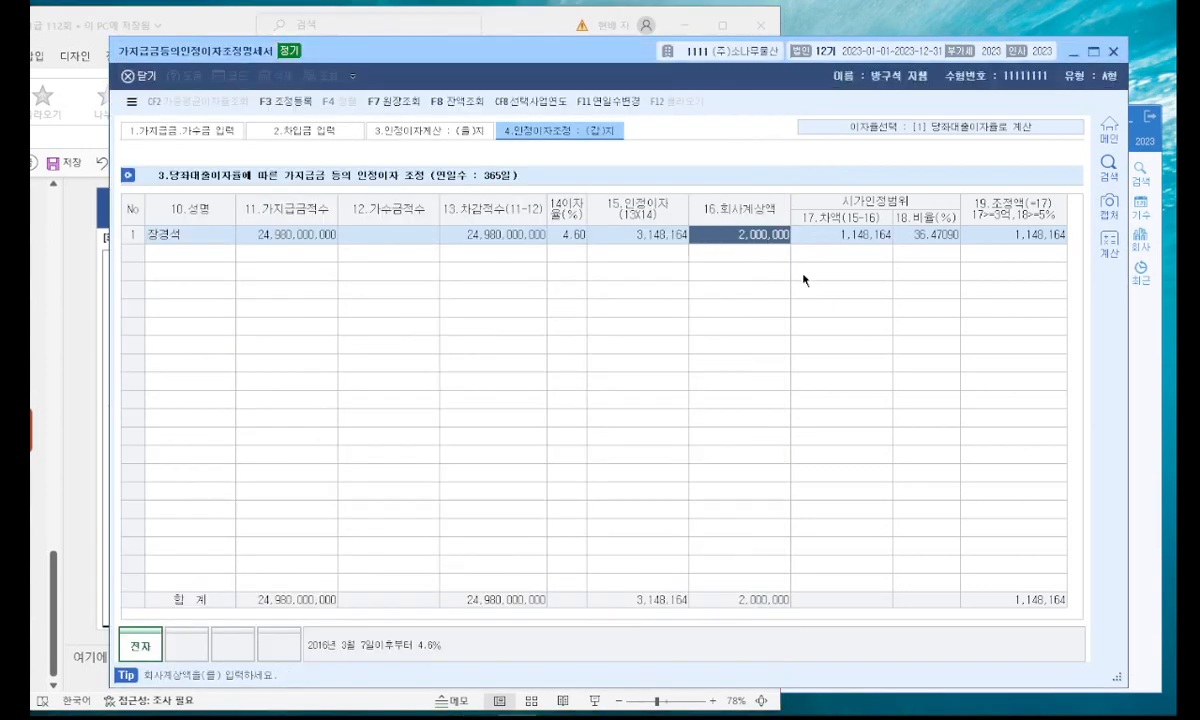
{"action": "key", "text": "BackSpace"}
{"action": "key", "text": "Return"}
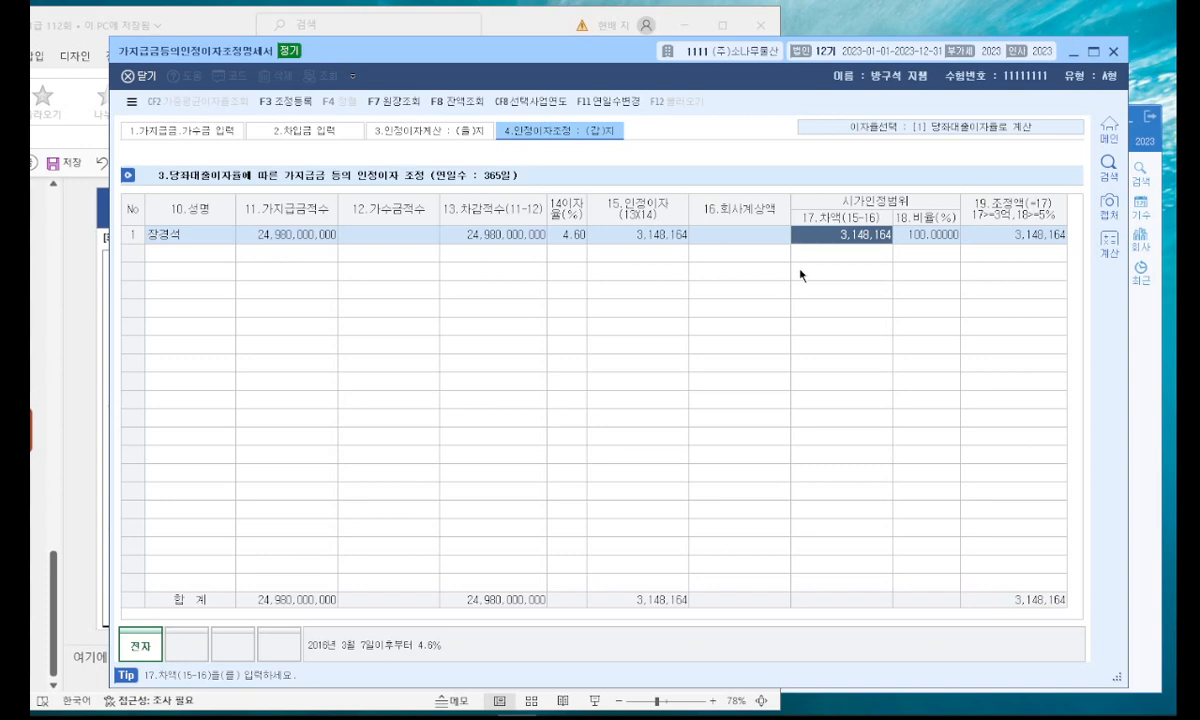
Re-enter 2,000,000 in 16.회사계상액, then delete it again to leave the cell blank
{"action": "left_click", "coordinate": [771, 236]}
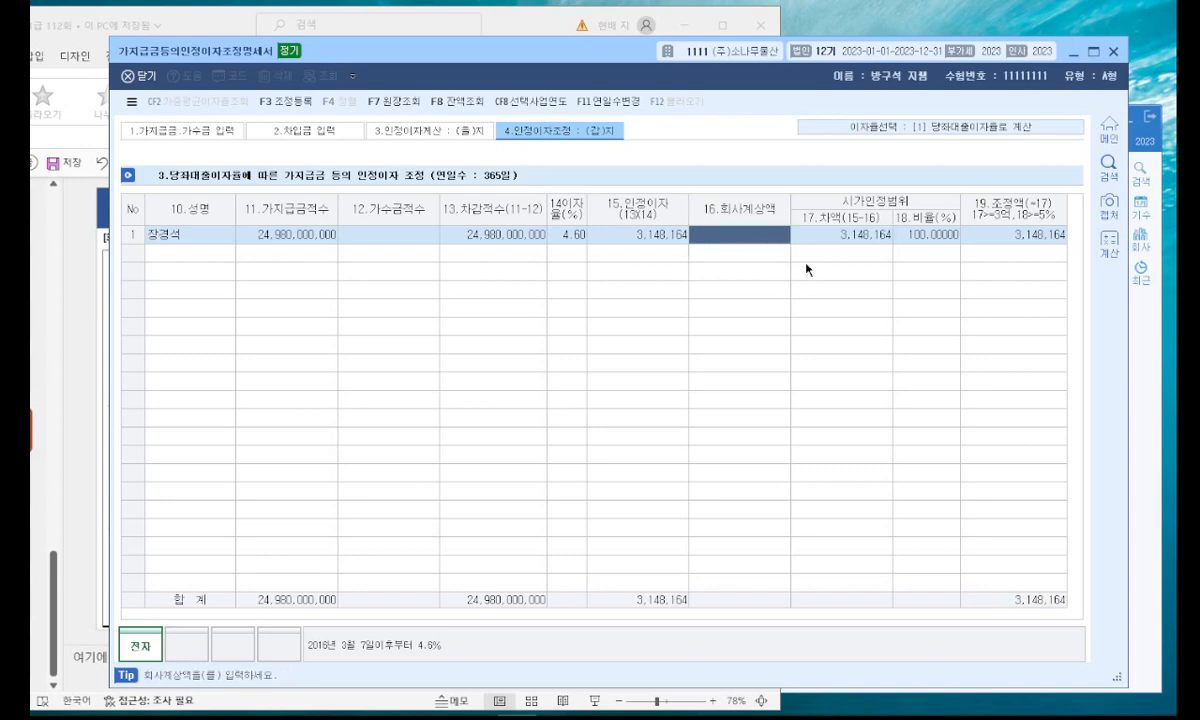
{"action": "type", "text": "2000000"}
{"action": "key", "text": "Return"}
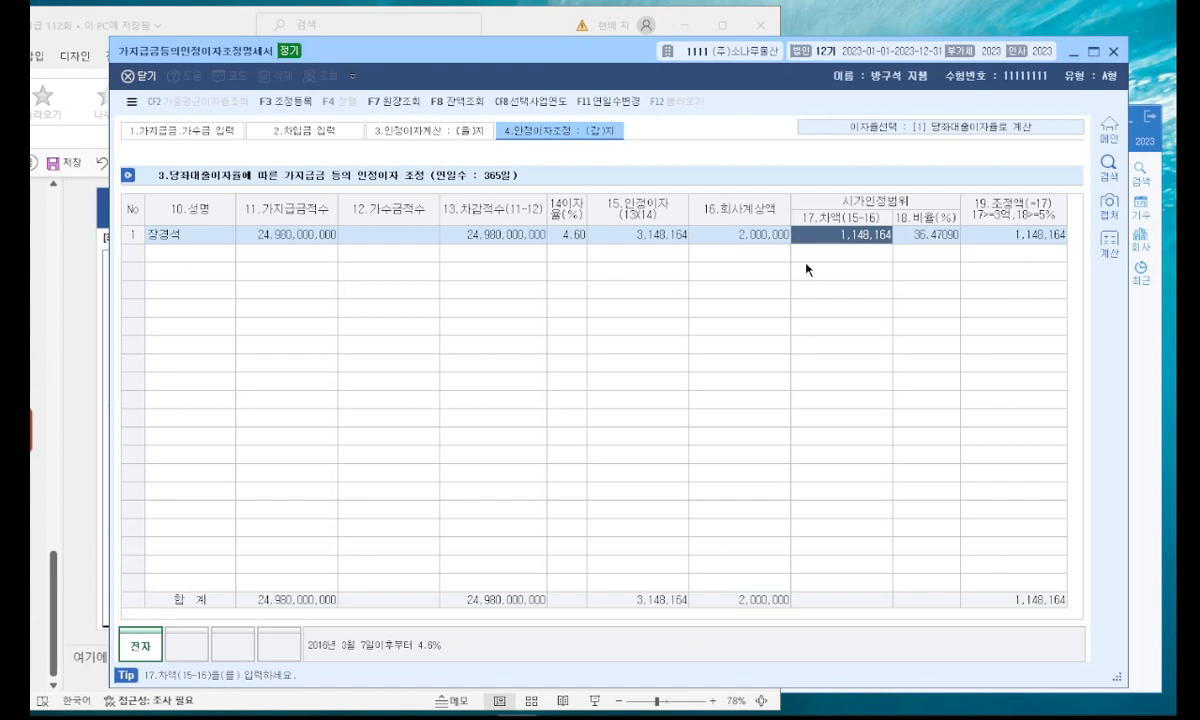
{"action": "left_click", "coordinate": [768, 235]}
{"action": "key", "text": "BackSpace"}
{"action": "left_click", "coordinate": [826, 242]}
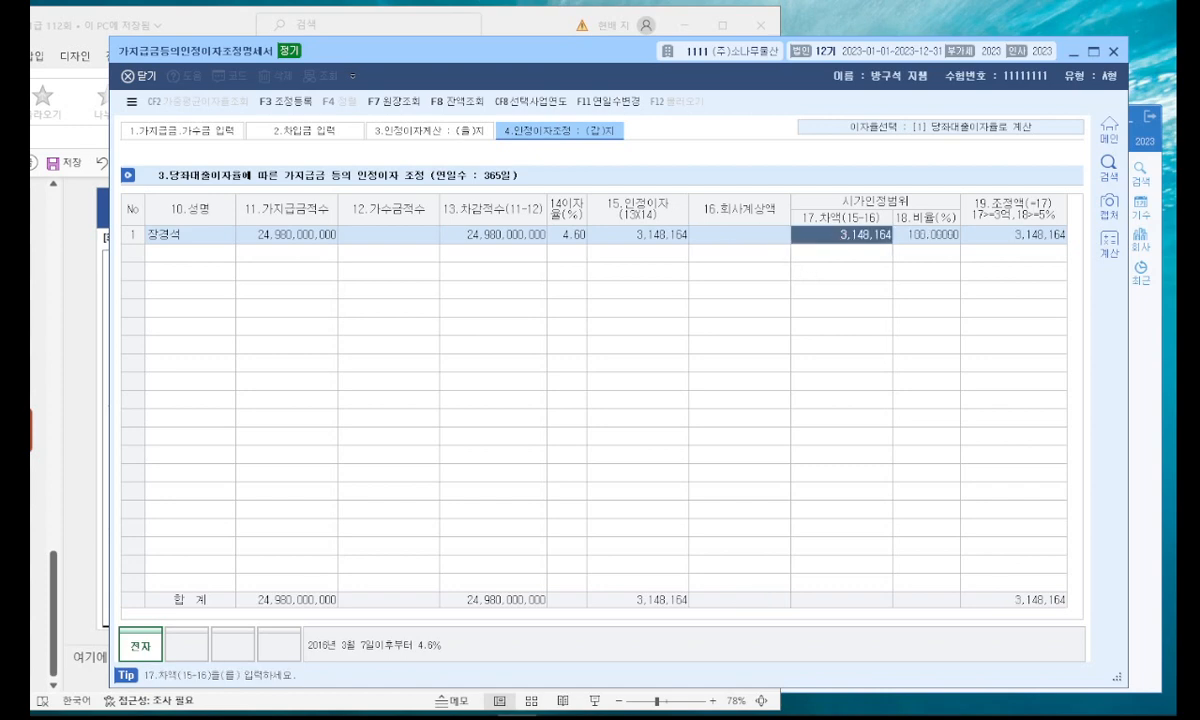
Circle the resulting 3,148,164 adjustment amount on screen
{"action": "left_click_drag", "start_coordinate": [1010, 244], "coordinate": [1045, 241]}
{"action": "mouse_move", "coordinate": [1055, 239]}
{"action": "left_mouse_down"}
{"action": "mouse_move", "coordinate": [1029, 246]}
{"action": "mouse_move", "coordinate": [1056, 214]}
{"action": "mouse_move", "coordinate": [1072, 231]}
{"action": "left_mouse_up"}
{"action": "mouse_move", "coordinate": [988, 247]}
{"action": "left_mouse_down"}
{"action": "mouse_move", "coordinate": [1017, 237]}
{"action": "mouse_move", "coordinate": [1000, 282]}
{"action": "mouse_move", "coordinate": [1025, 296]}
{"action": "mouse_move", "coordinate": [1040, 275]}
{"action": "mouse_move", "coordinate": [1022, 312]}
{"action": "left_mouse_up"}
{"action": "mouse_move", "coordinate": [1049, 293]}
{"action": "left_mouse_down"}
{"action": "mouse_move", "coordinate": [1070, 272]}
{"action": "mouse_move", "coordinate": [1064, 313]}
{"action": "left_mouse_up"}
{"action": "key", "text": "Escape"}
Mark the 유보 note on the slide, then return to the director's 회사계상액 cell
{"action": "left_click", "coordinate": [501, 23]}
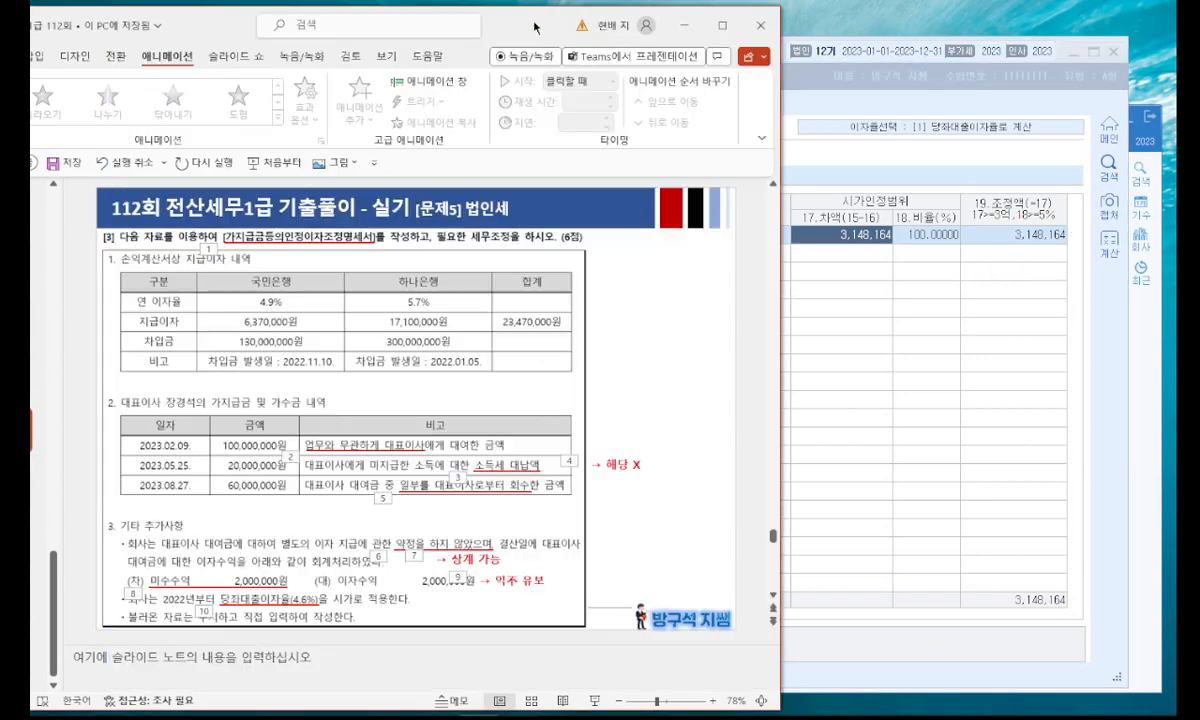
{"action": "mouse_move", "coordinate": [532, 579]}
{"action": "left_mouse_down"}
{"action": "mouse_move", "coordinate": [549, 597]}
{"action": "mouse_move", "coordinate": [534, 569]}
{"action": "mouse_move", "coordinate": [562, 574]}
{"action": "left_mouse_up"}
{"action": "mouse_move", "coordinate": [562, 574]}
{"action": "left_mouse_down"}
{"action": "mouse_move", "coordinate": [622, 500]}
{"action": "mouse_move", "coordinate": [672, 500]}
{"action": "left_mouse_up"}
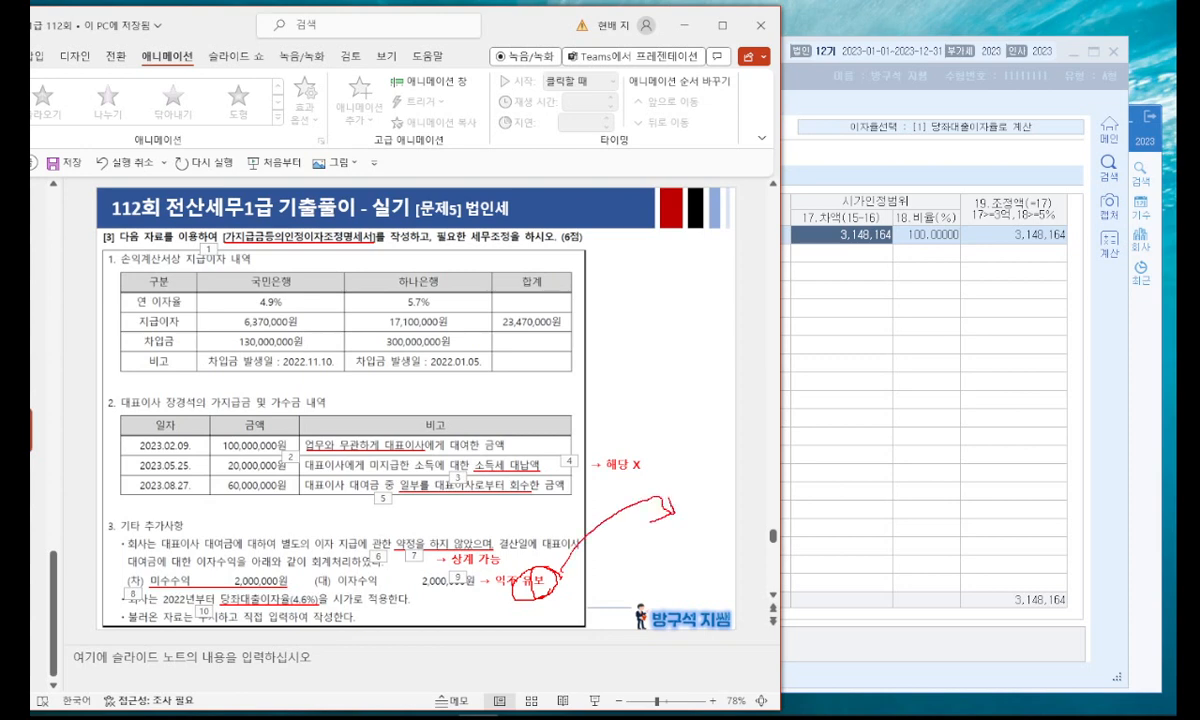
{"action": "left_click_drag", "start_coordinate": [645, 517], "coordinate": [656, 505]}
{"action": "left_click_drag", "start_coordinate": [657, 505], "coordinate": [663, 500]}
{"action": "key", "text": "Escape"}
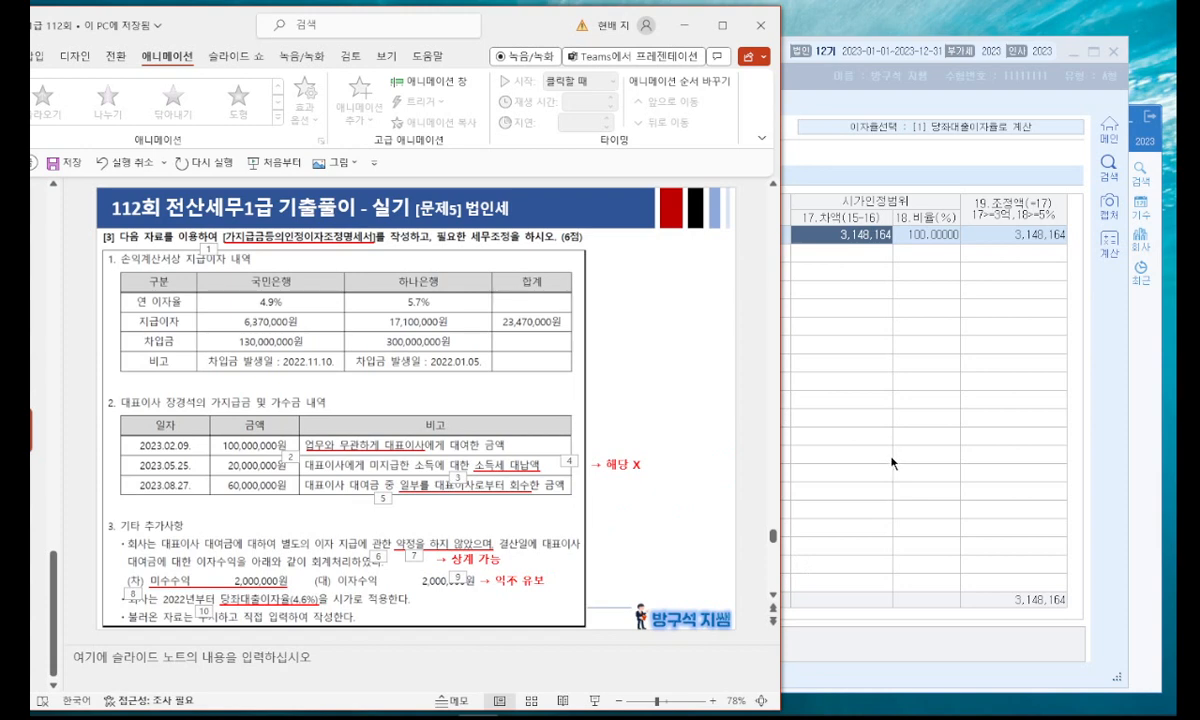
{"action": "left_click", "coordinate": [892, 463]}
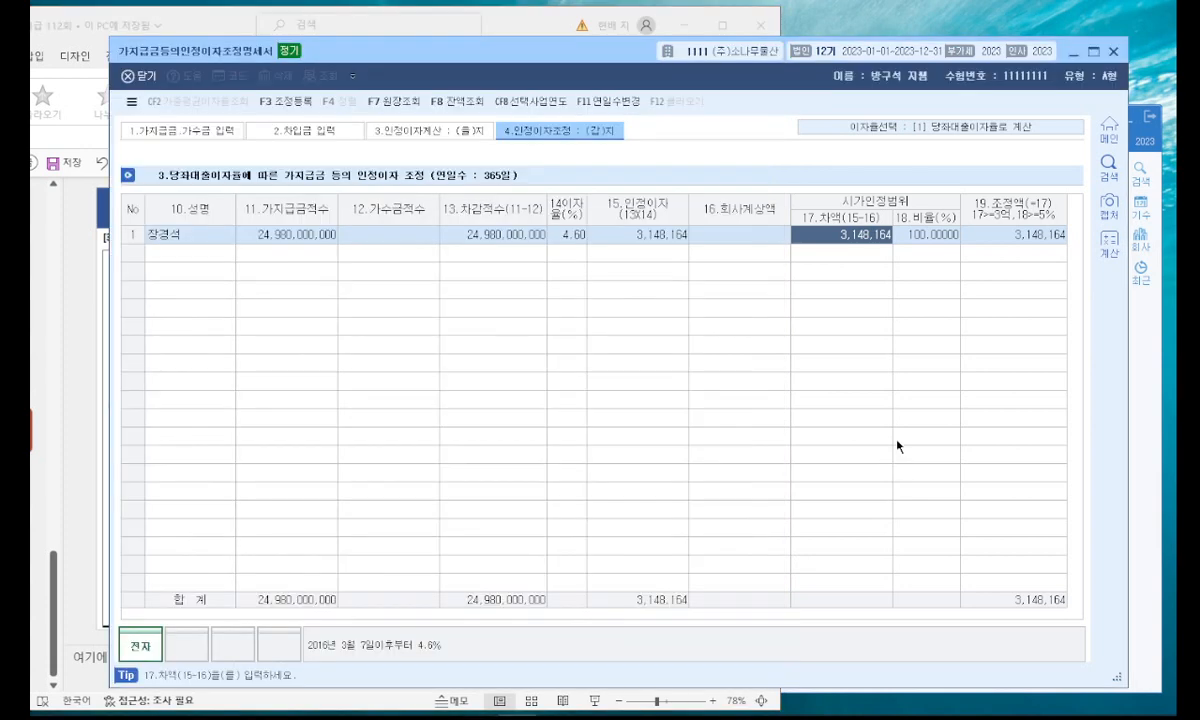
{"action": "left_click", "coordinate": [780, 236]}
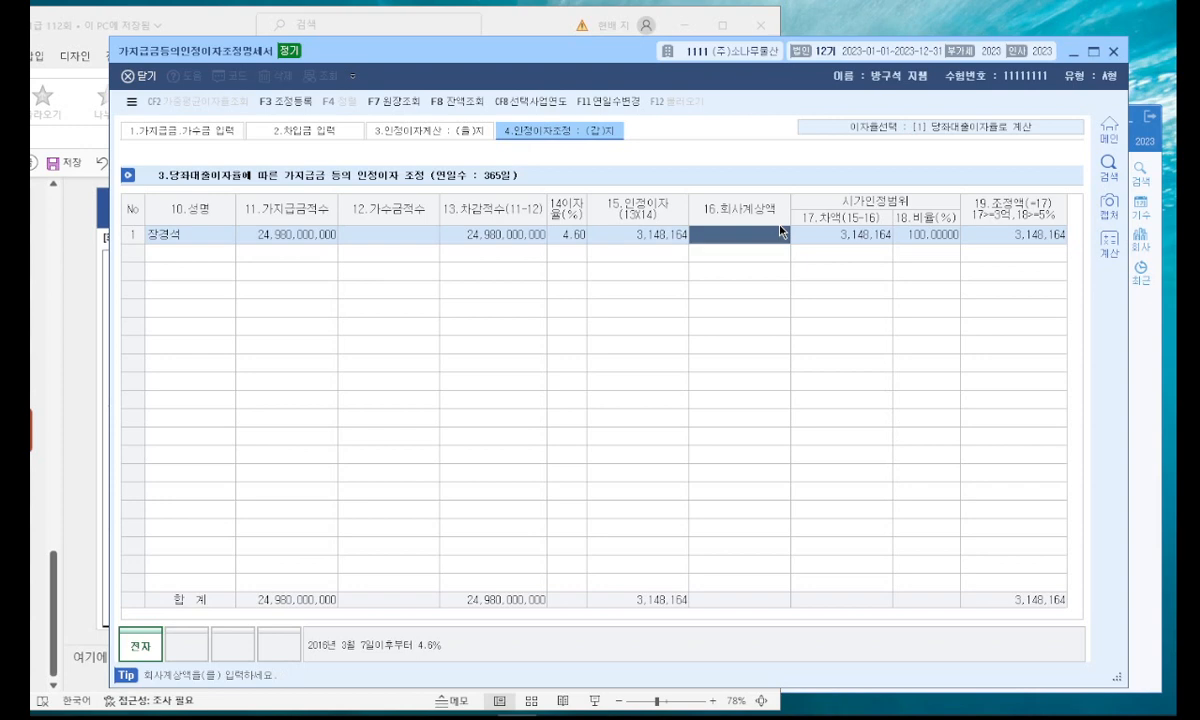
Add 손금산입 entry 미수이자(대표이사) 2,000,000 as 유보발생
{"action": "left_click", "coordinate": [287, 101]}
{"action": "left_click_drag", "start_coordinate": [674, 155], "coordinate": [702, 137]}
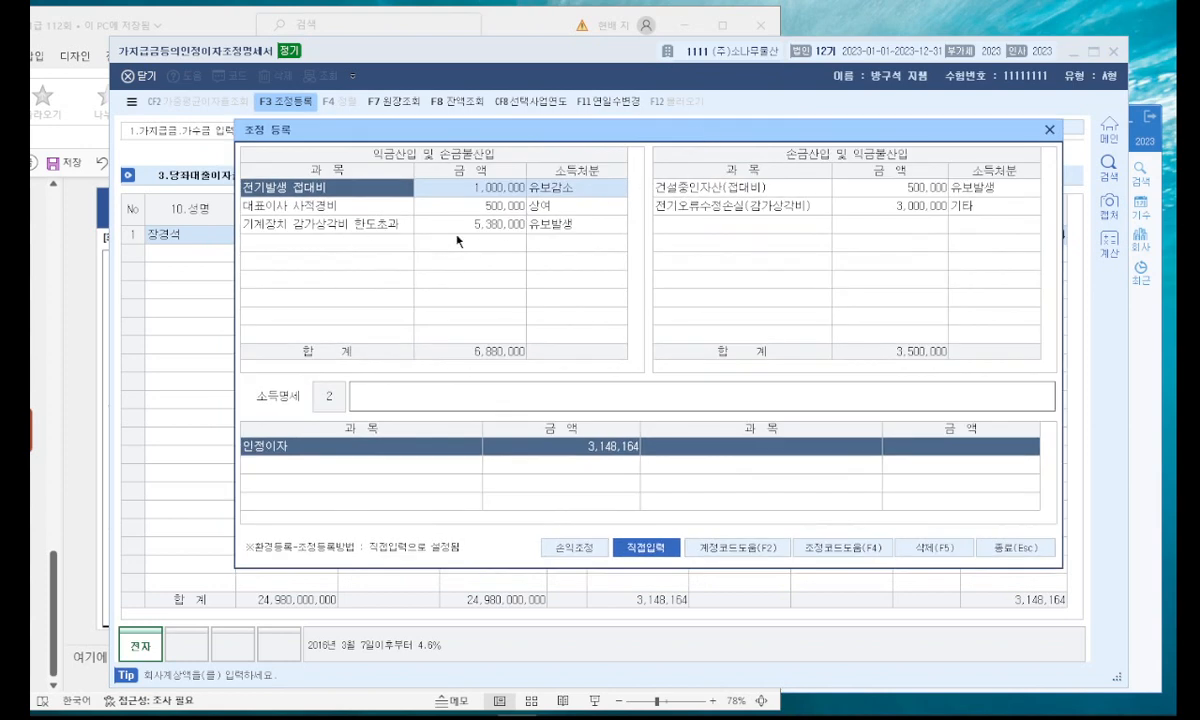
{"action": "left_click", "coordinate": [722, 225]}
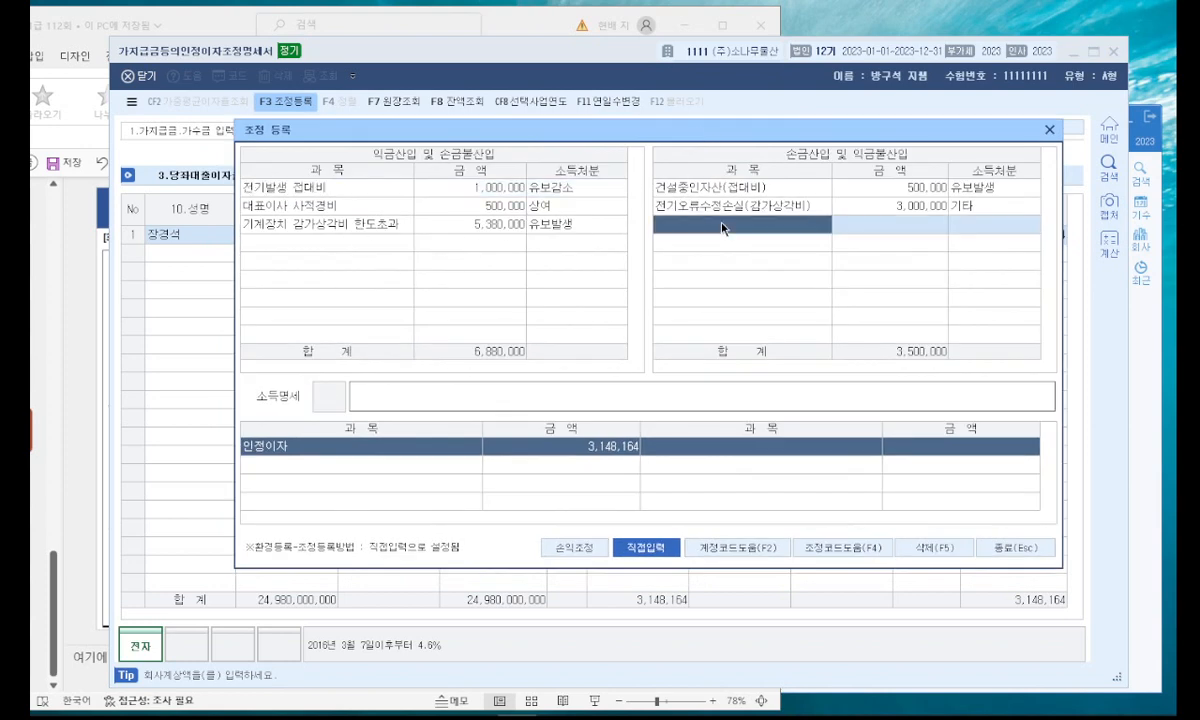
{"action": "type", "text": "미수이자"}
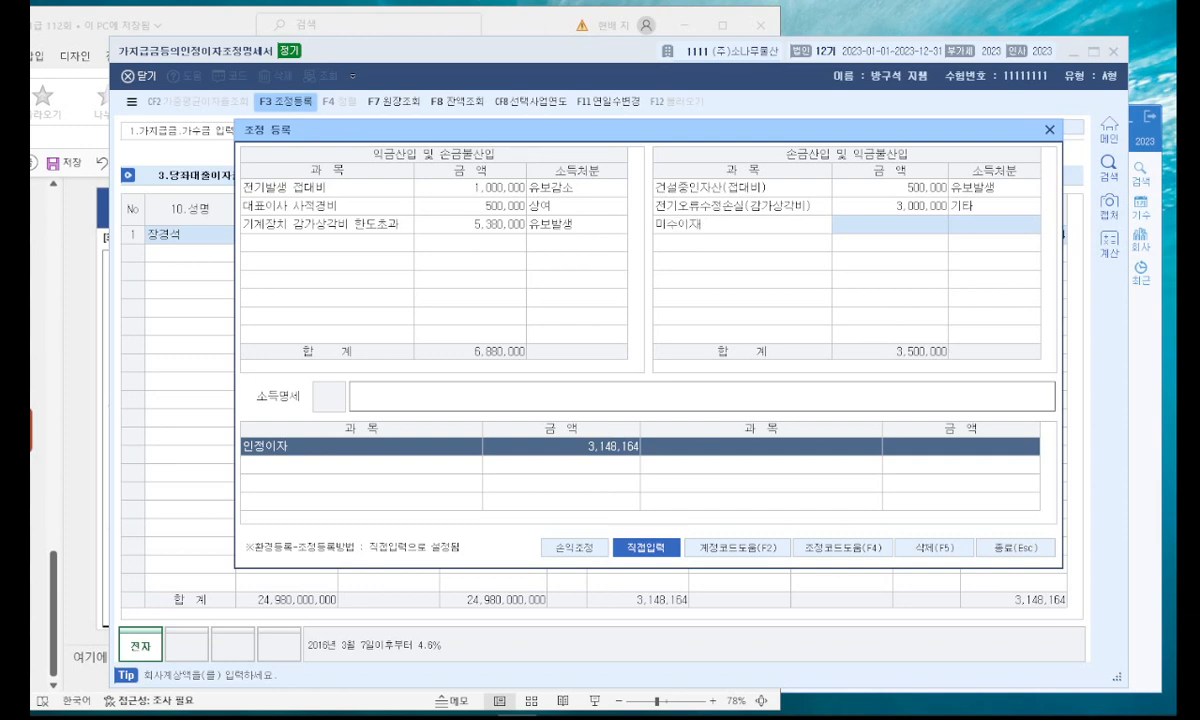
{"action": "type", "text": "(대표이사)"}
{"action": "key", "text": "Return"}
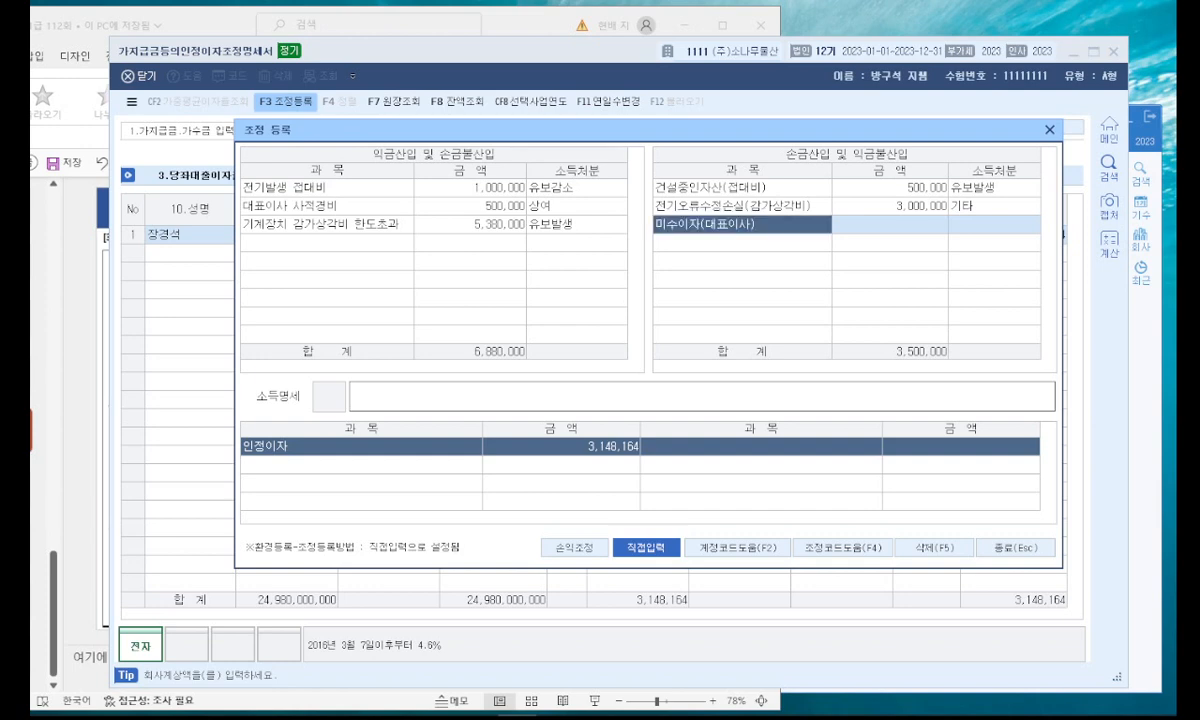
{"action": "type", "text": "2000000"}
{"action": "key", "text": "Return"}
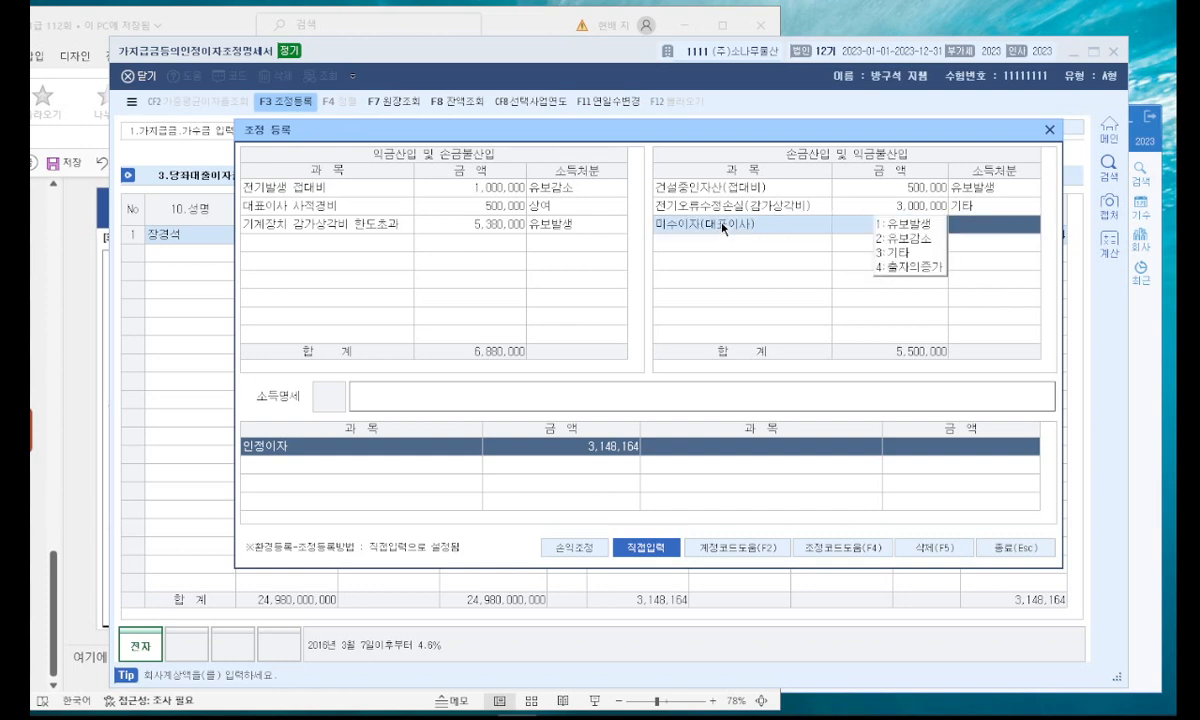
{"action": "left_click", "coordinate": [889, 225]}
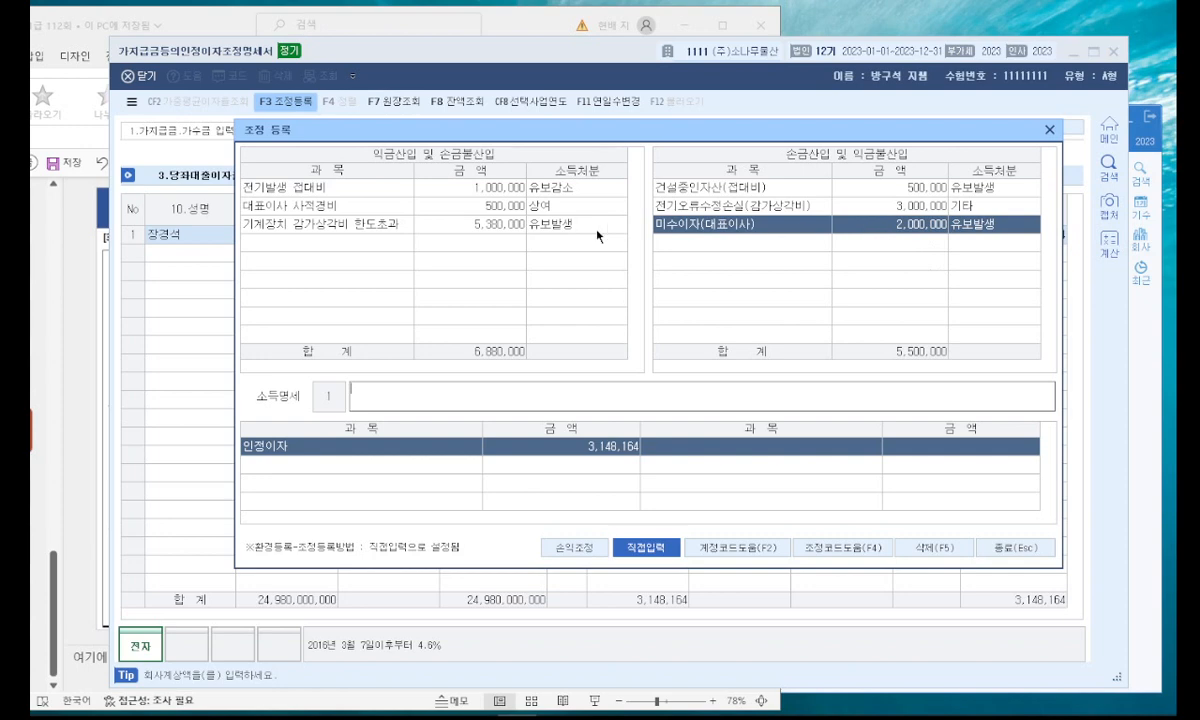
Add 익금산입 entry 인정이자 3,148,164 as 상여
{"action": "left_click", "coordinate": [355, 247]}
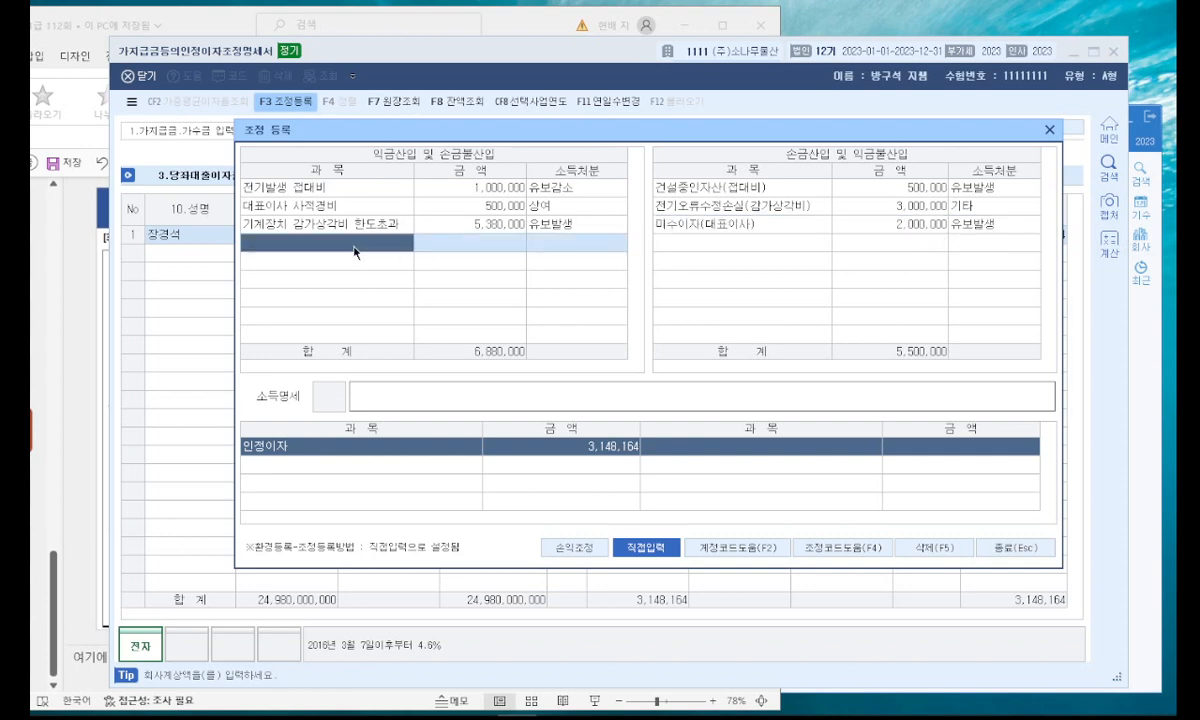
{"action": "type", "text": "인정이자"}
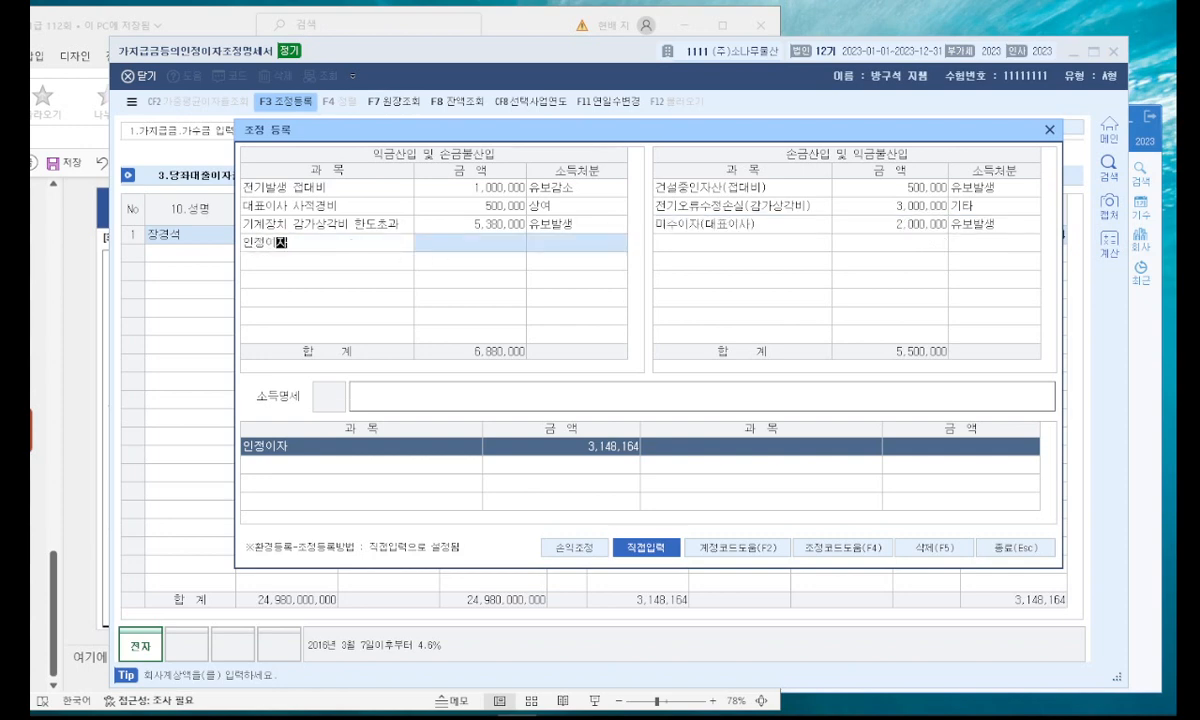
{"action": "key", "text": "Return"}
{"action": "type", "text": "3,148,164"}
{"action": "key", "text": "Return"}
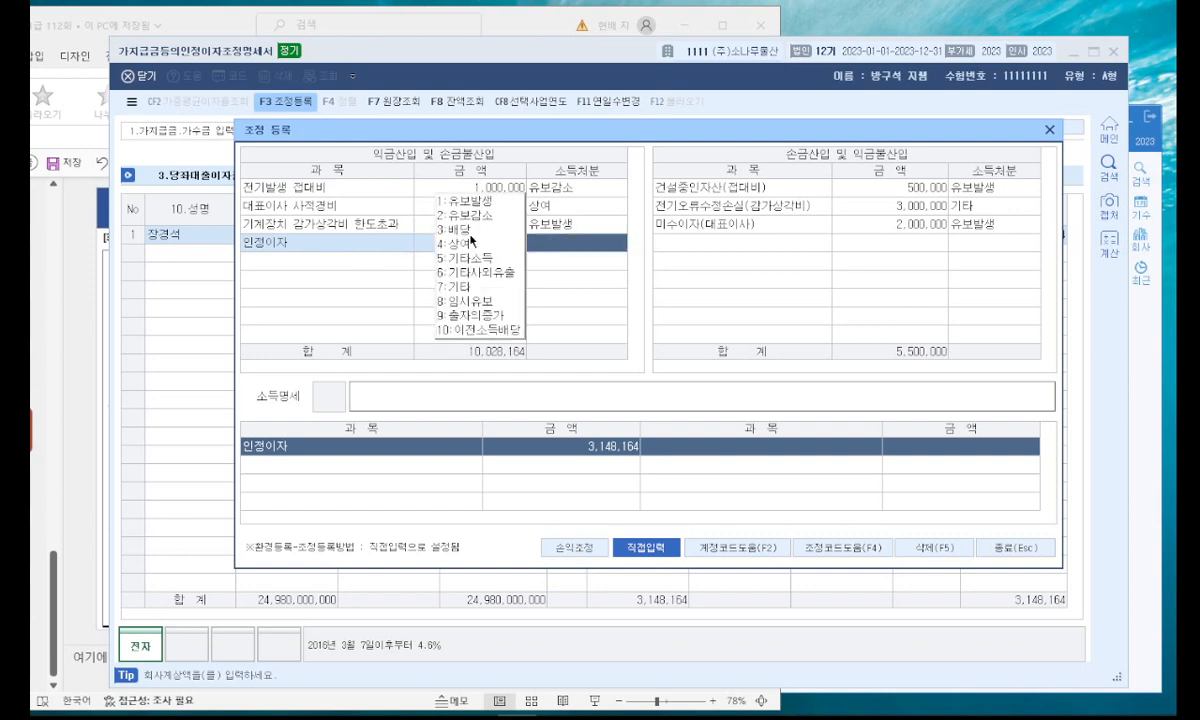
{"action": "left_click", "coordinate": [476, 246]}
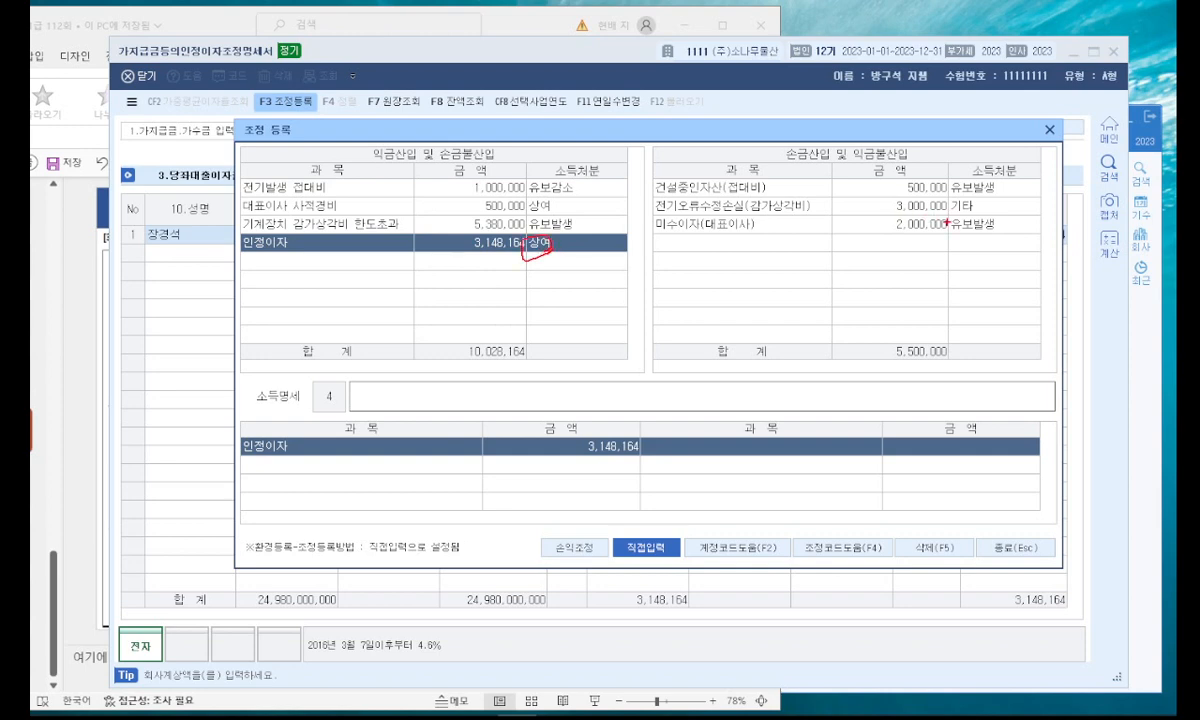
{"action": "mouse_move", "coordinate": [1000, 213]}
{"action": "left_mouse_down"}
{"action": "mouse_move", "coordinate": [958, 230]}
{"action": "mouse_move", "coordinate": [987, 232]}
{"action": "left_mouse_up"}
{"action": "key", "text": "Escape"}
Close the adjustment register and acknowledge the business-year warning on closing the statement
{"action": "left_click", "coordinate": [1048, 130]}
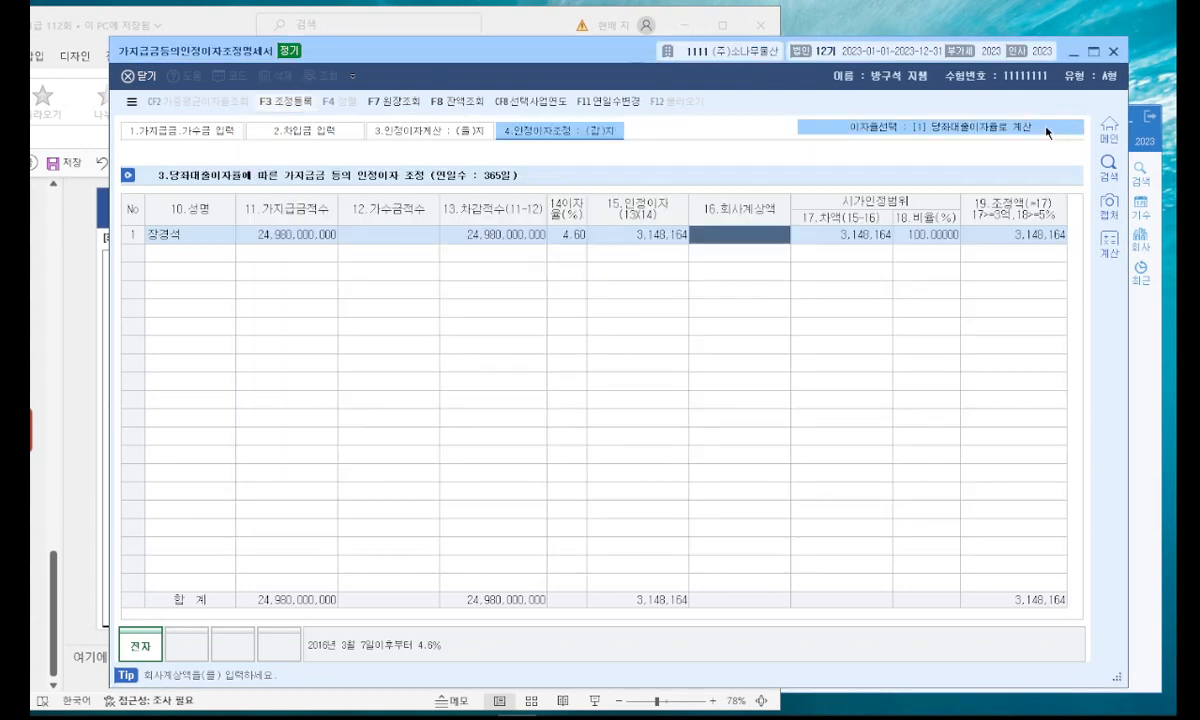
{"action": "left_click", "coordinate": [1113, 52]}
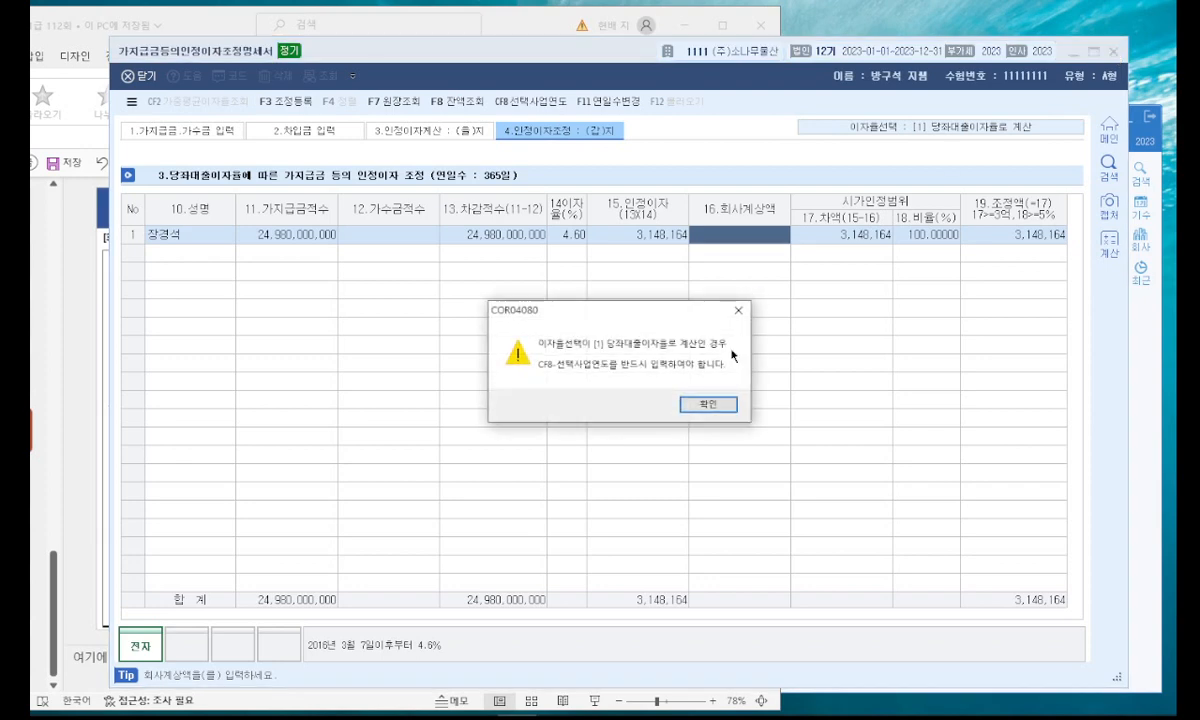
{"action": "left_click", "coordinate": [706, 405]}
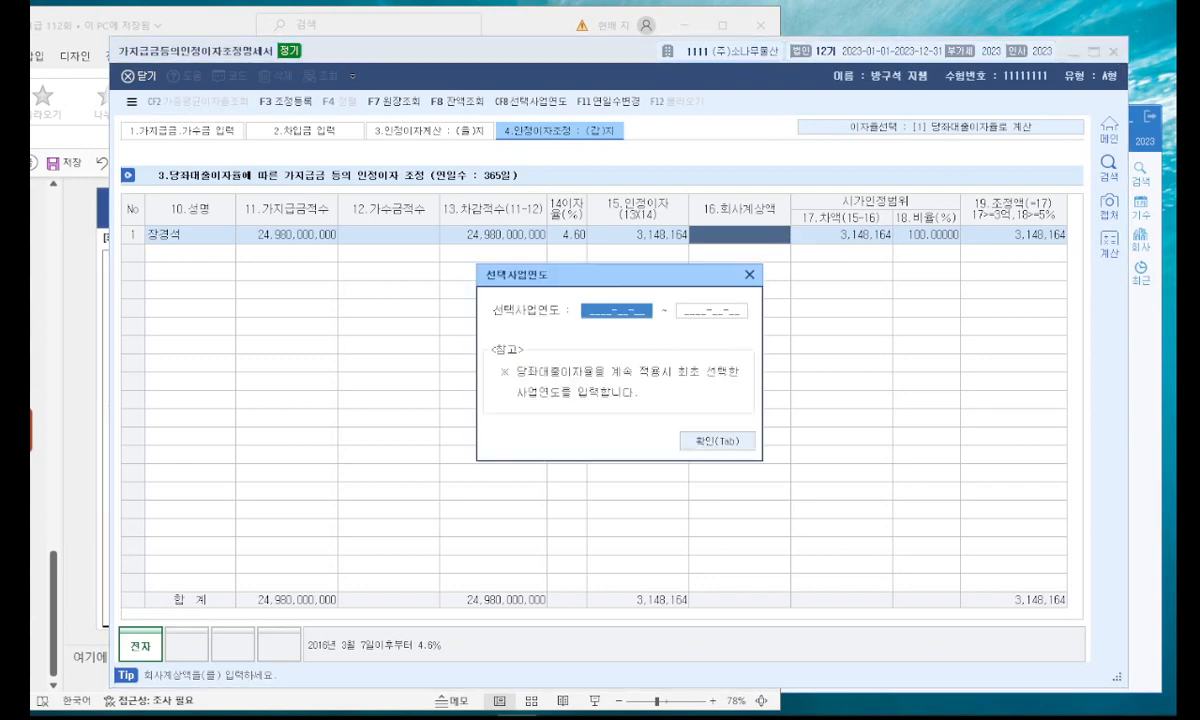
{"action": "left_click", "coordinate": [490, 26]}
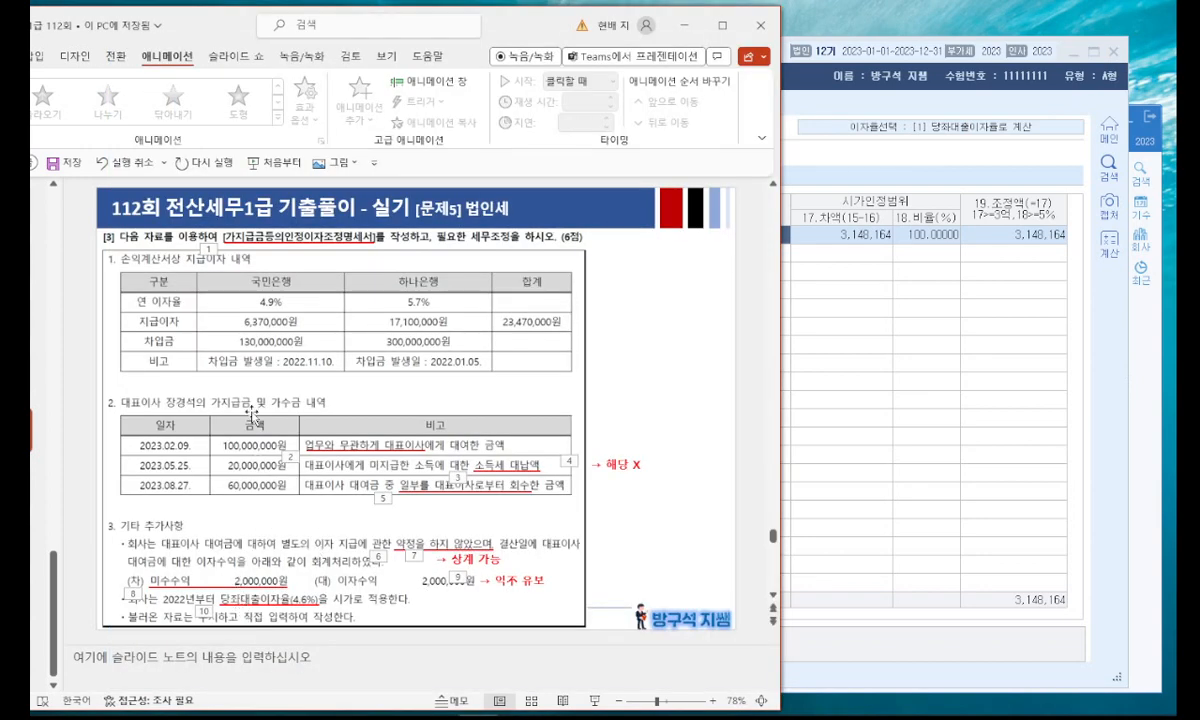
{"action": "left_click_drag", "start_coordinate": [187, 606], "coordinate": [192, 604]}
{"action": "left_click", "coordinate": [825, 393]}
Set 선택사업연도 to 2022-01-01 through 2022-12-31 and close the statement
{"action": "left_click", "coordinate": [616, 312]}
{"action": "type", "text": "202201"}
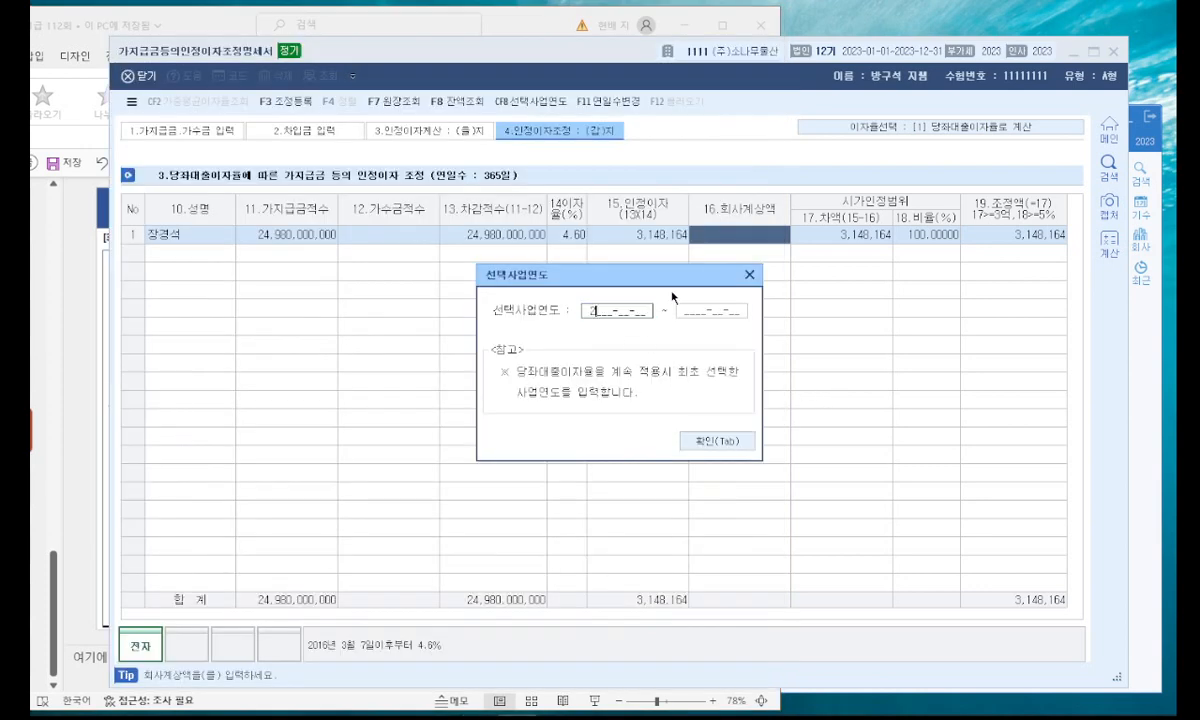
{"action": "type", "text": "01-01"}
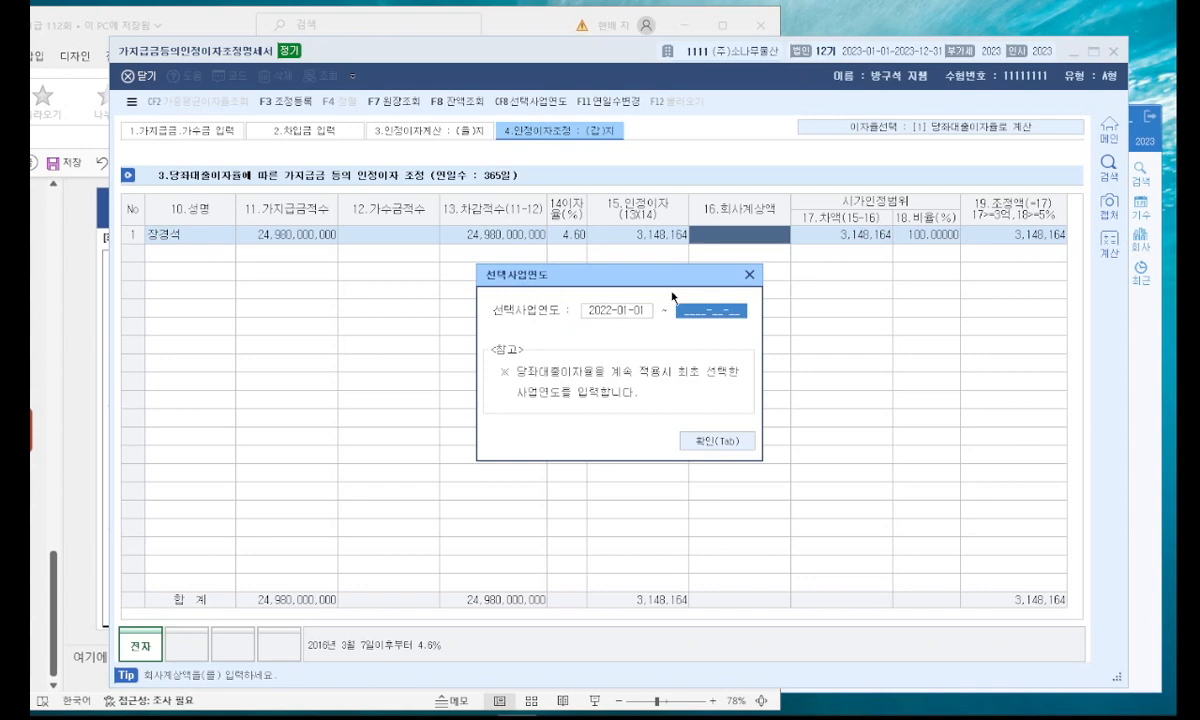
{"action": "type", "text": "20221231"}
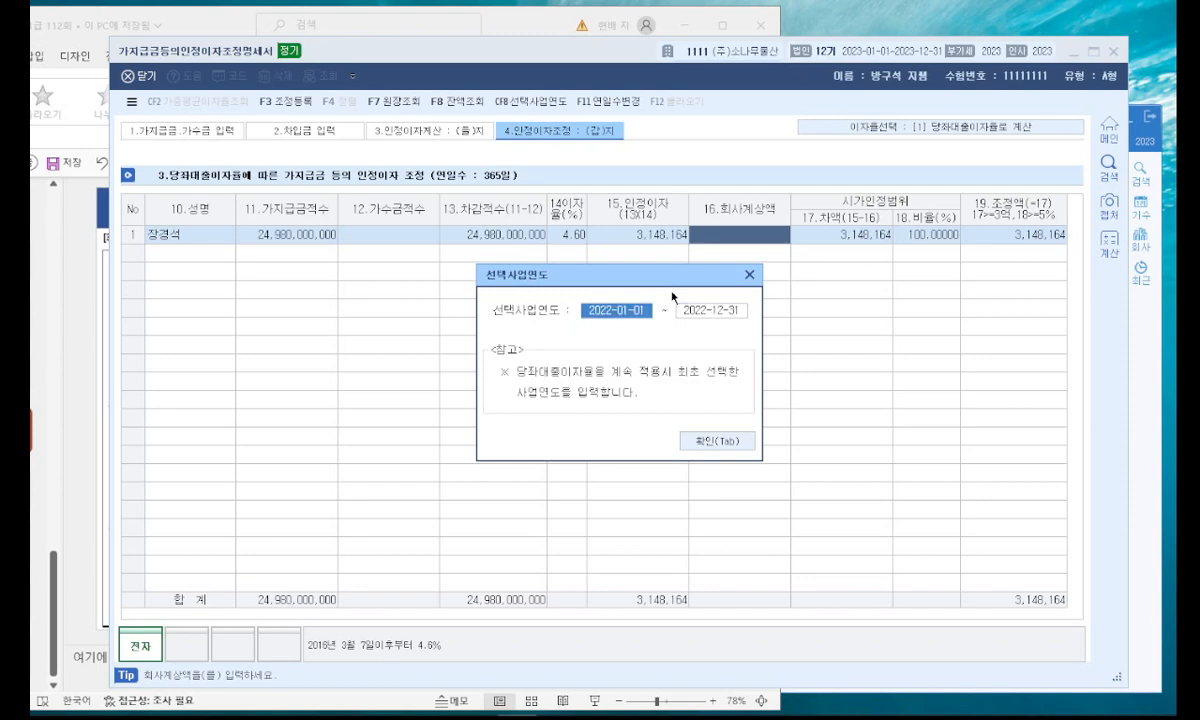
{"action": "key", "text": "ctrl+2"}
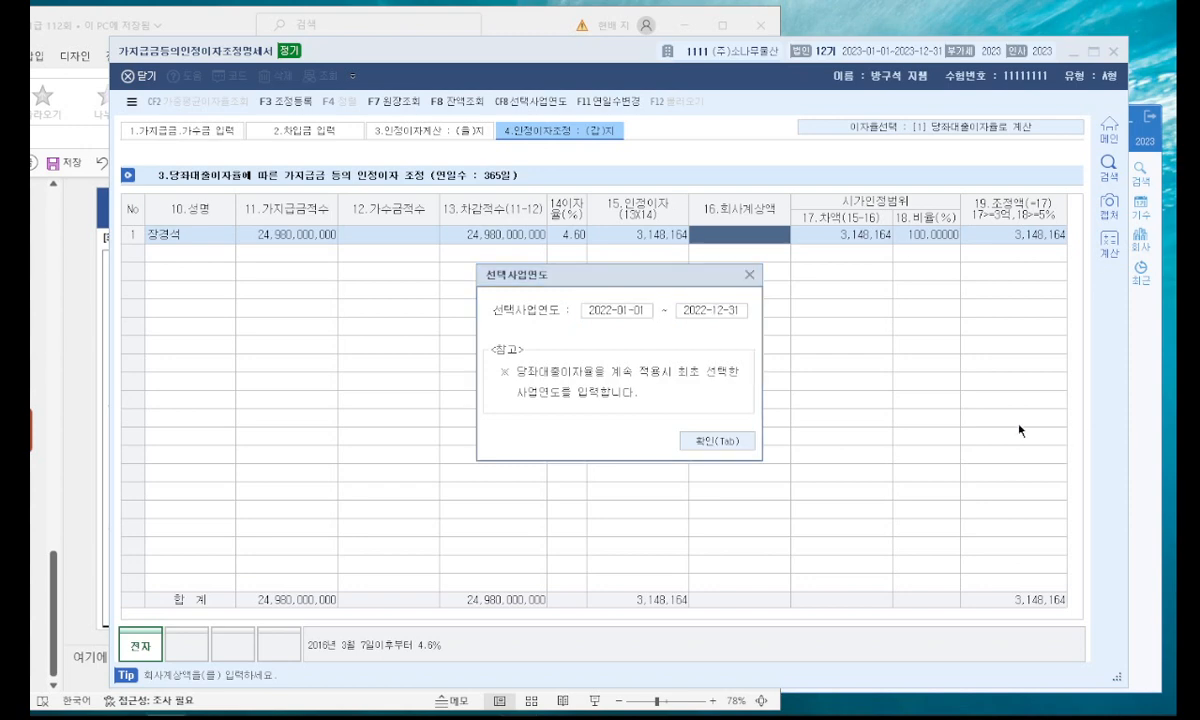
{"action": "left_click", "coordinate": [742, 438]}
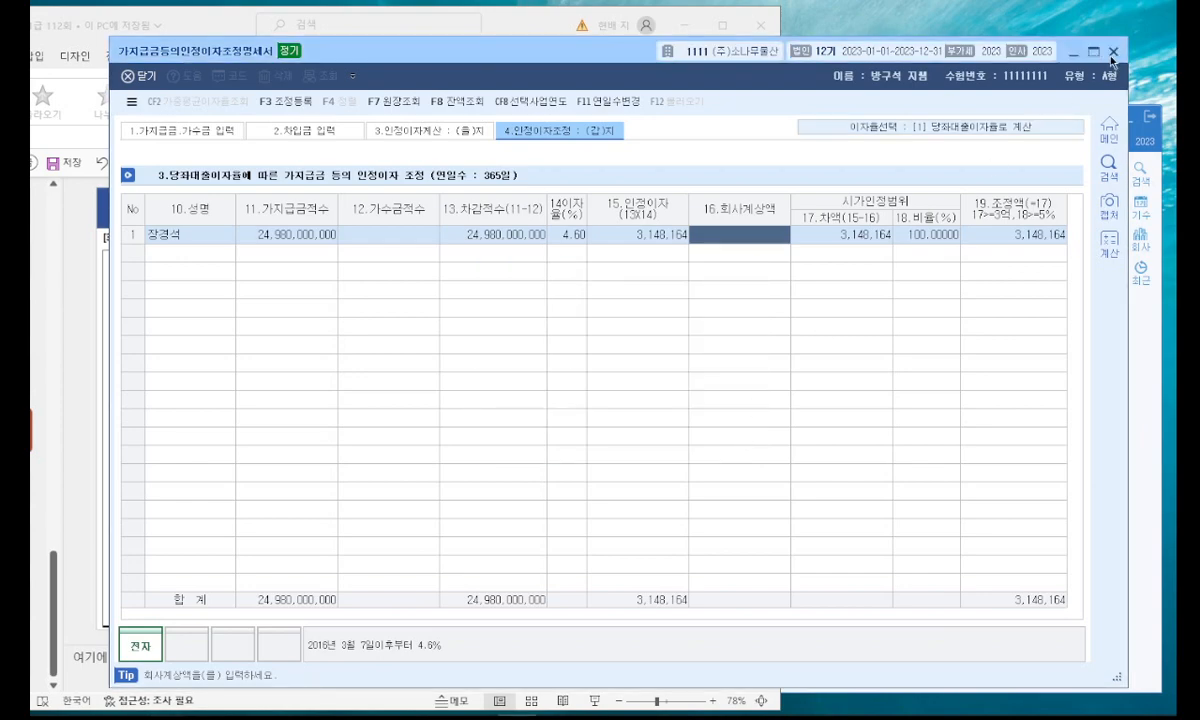
{"action": "left_click", "coordinate": [1112, 60]}
Present slide 32 full screen
{"action": "double_click", "coordinate": [720, 20]}
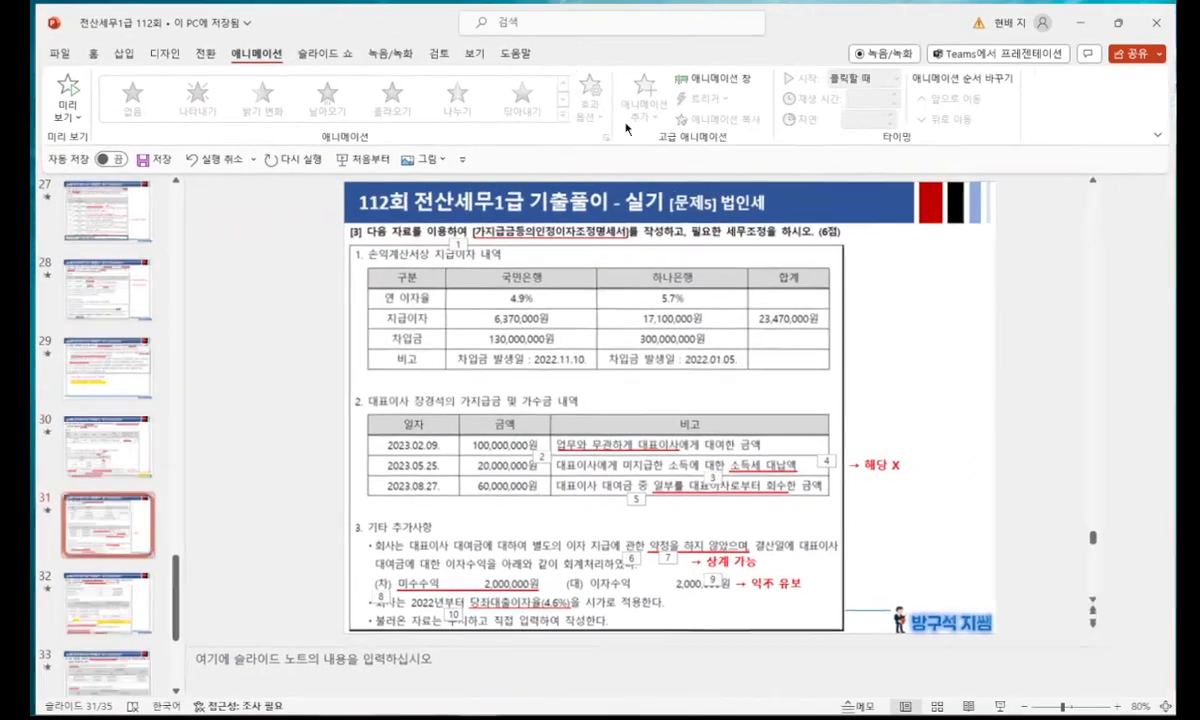
{"action": "left_click", "coordinate": [108, 582]}
{"action": "key", "text": "shift+F5"}
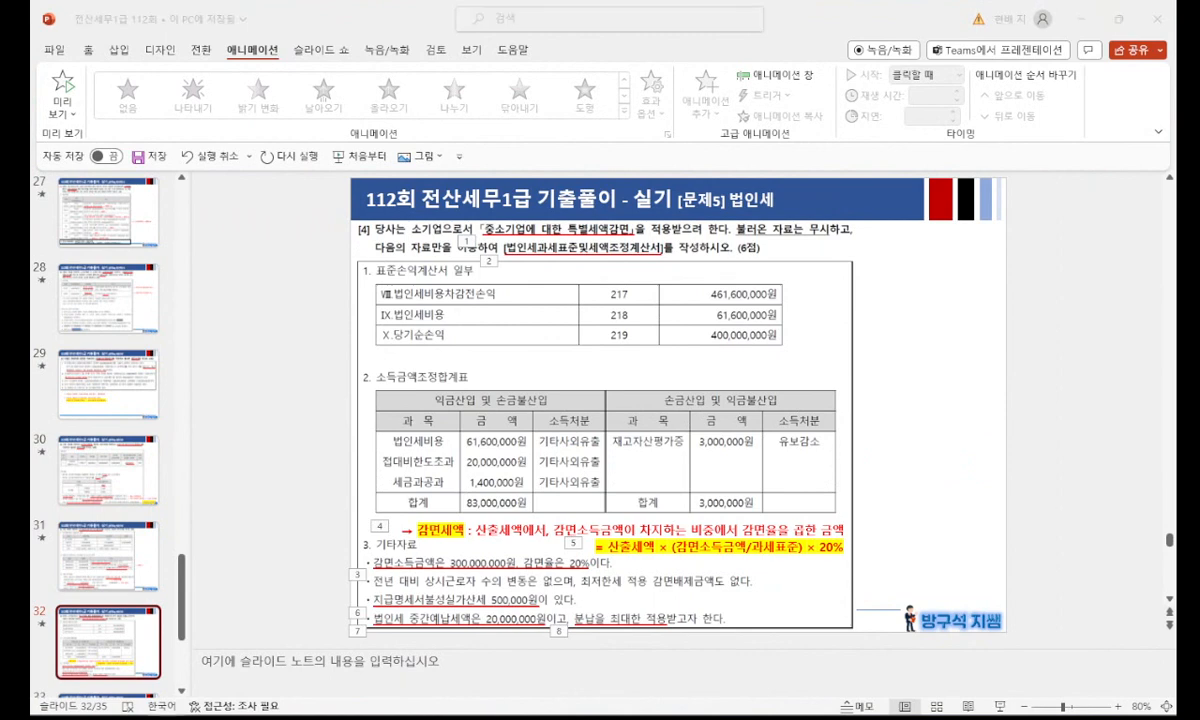
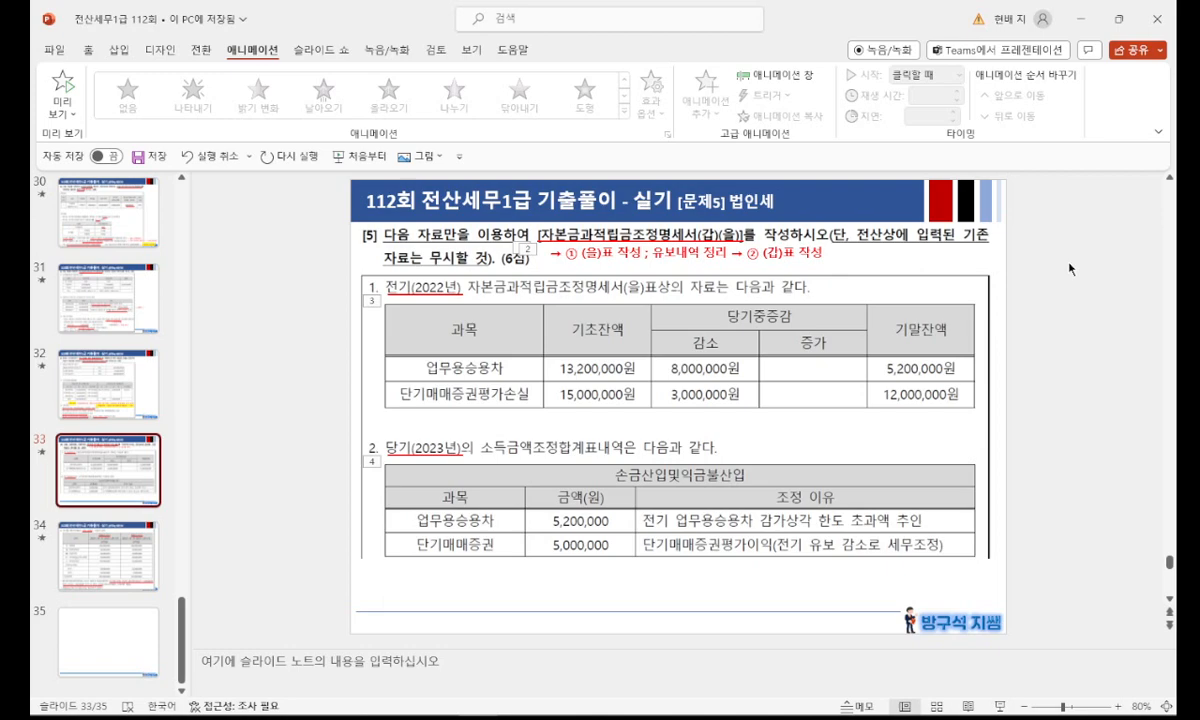
Shrink the slide window and open KcLep's 자본금과적립금조정명세서 from the 법인조정 II menu
{"action": "left_click_drag", "start_coordinate": [765, 18], "coordinate": [383, 22]}
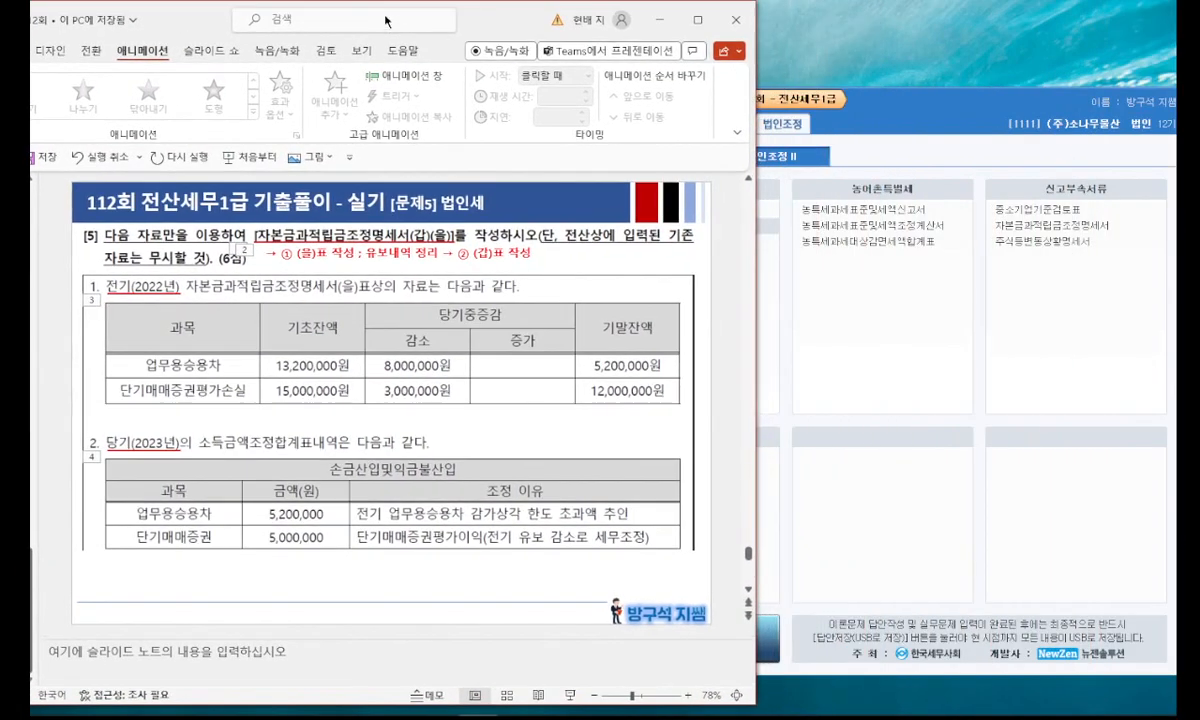
{"action": "left_click", "coordinate": [880, 275]}
{"action": "left_click", "coordinate": [686, 158]}
{"action": "left_click", "coordinate": [756, 155]}
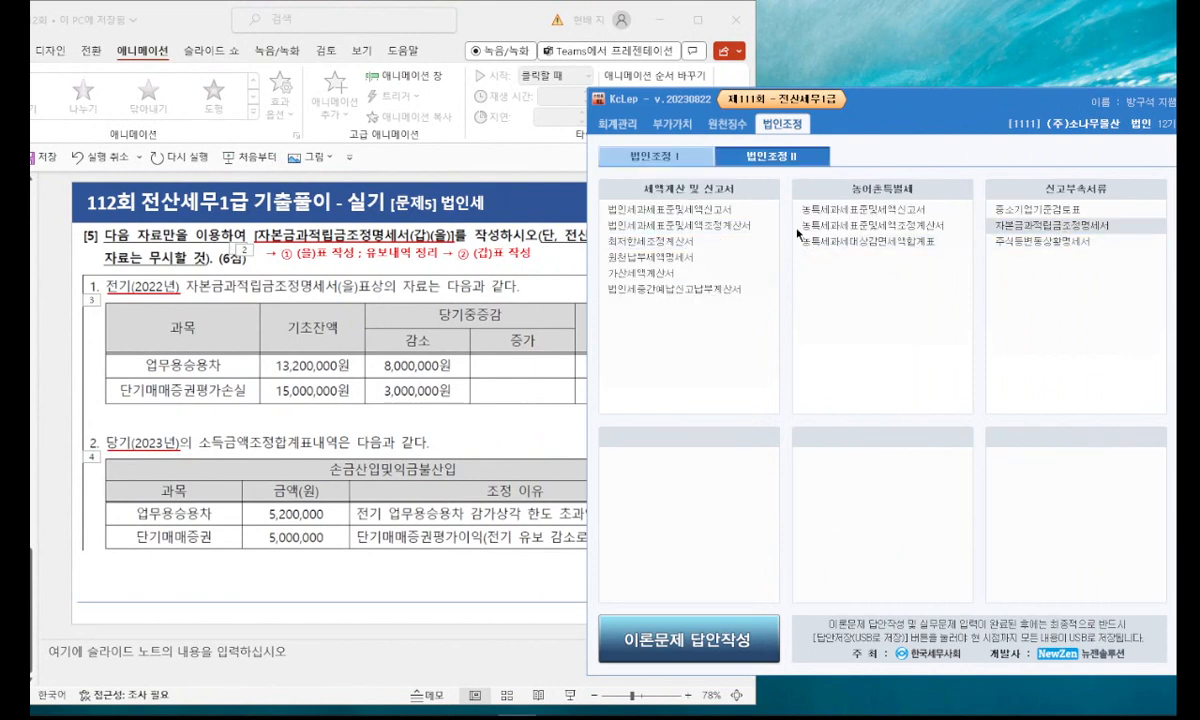
{"action": "left_click", "coordinate": [1050, 225]}
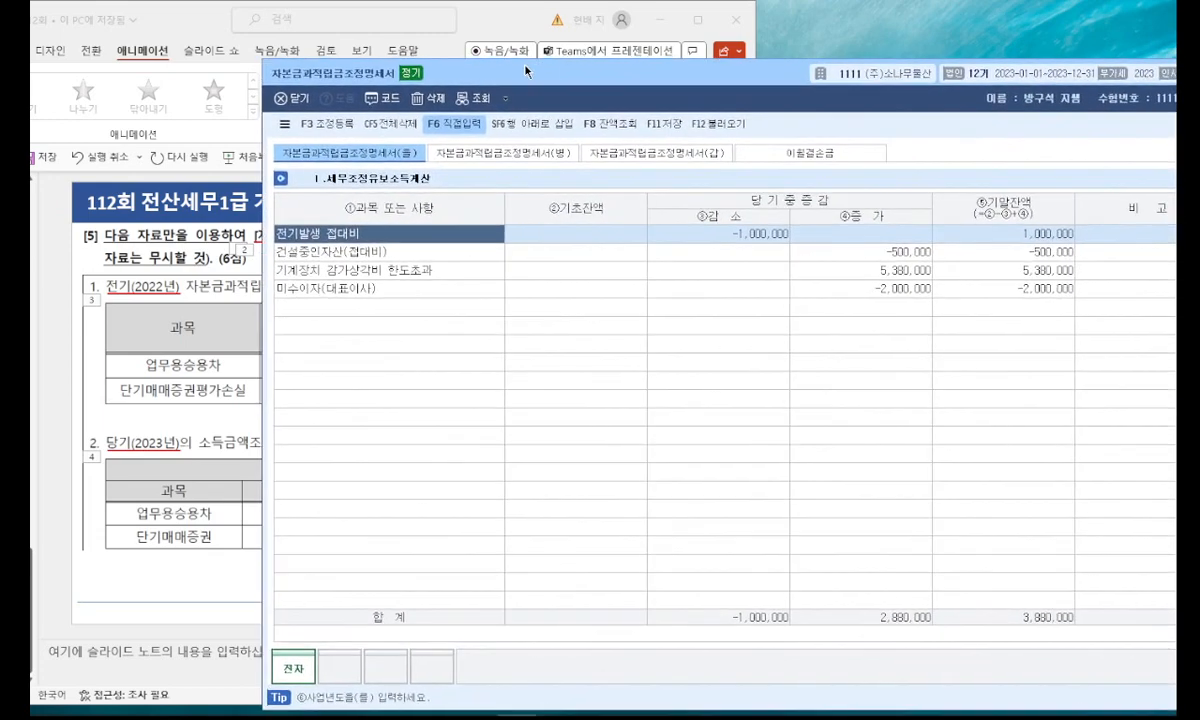
Delete all existing entries on the (을) sheet with 전체삭제
{"action": "left_click", "coordinate": [486, 241]}
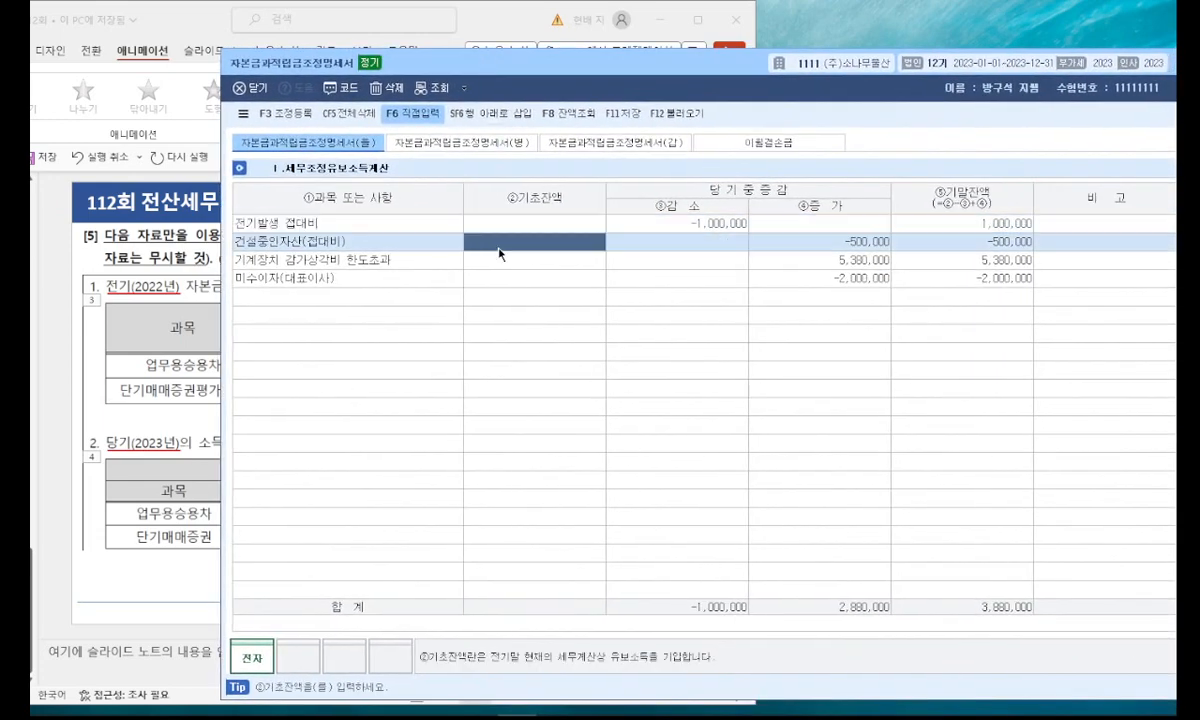
{"action": "left_click", "coordinate": [487, 225]}
{"action": "left_click", "coordinate": [364, 114]}
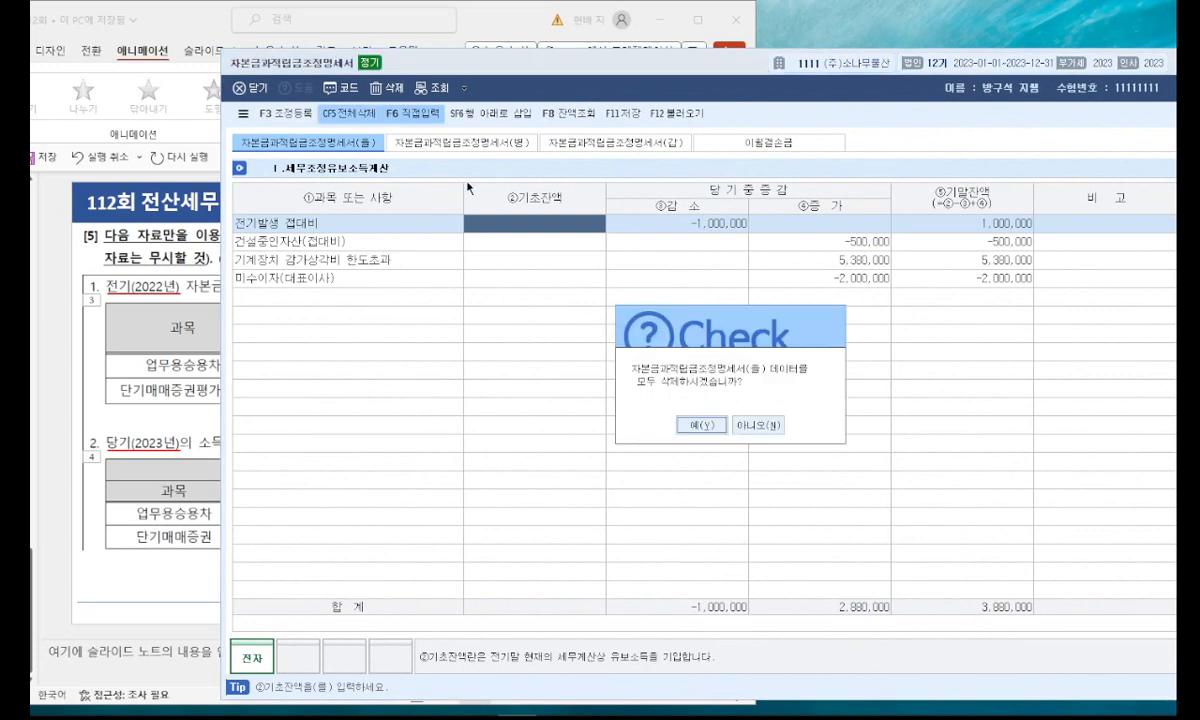
{"action": "left_click", "coordinate": [700, 424]}
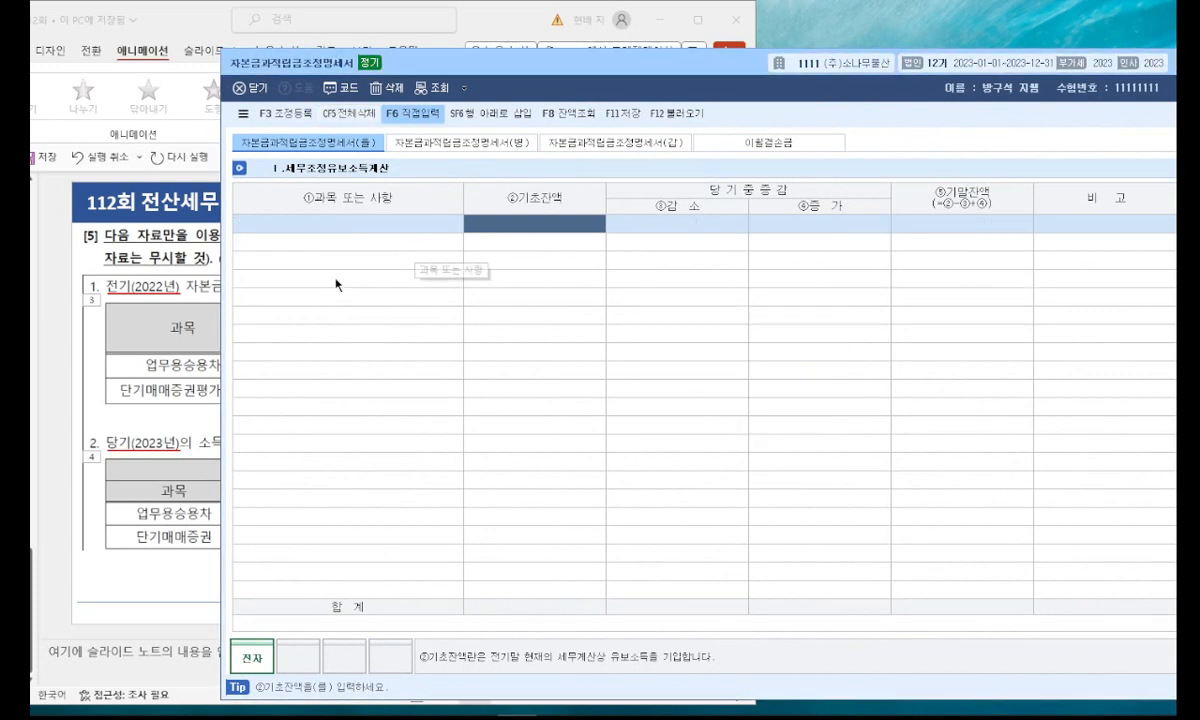
Enter the 과목 rows 업무용승용차 and 단기매매증권평가손실
{"action": "left_click", "coordinate": [161, 389]}
{"action": "left_click", "coordinate": [790, 305]}
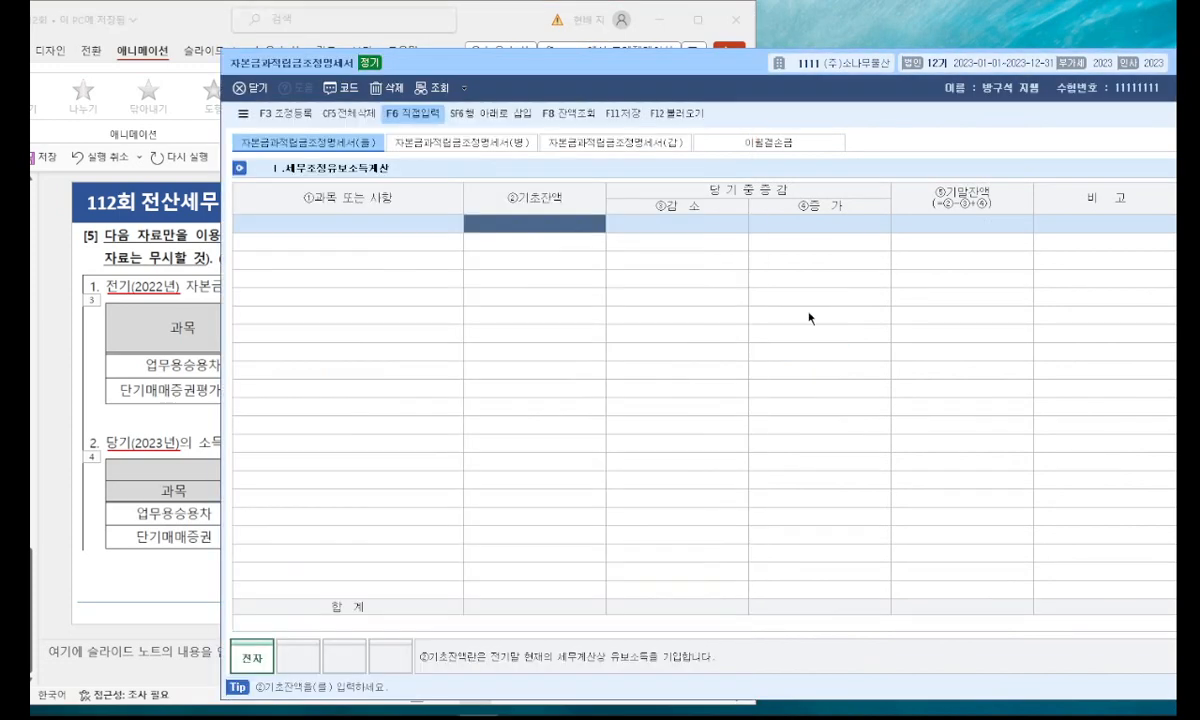
{"action": "left_click", "coordinate": [420, 227]}
{"action": "type", "text": "업무용ㅅ"}
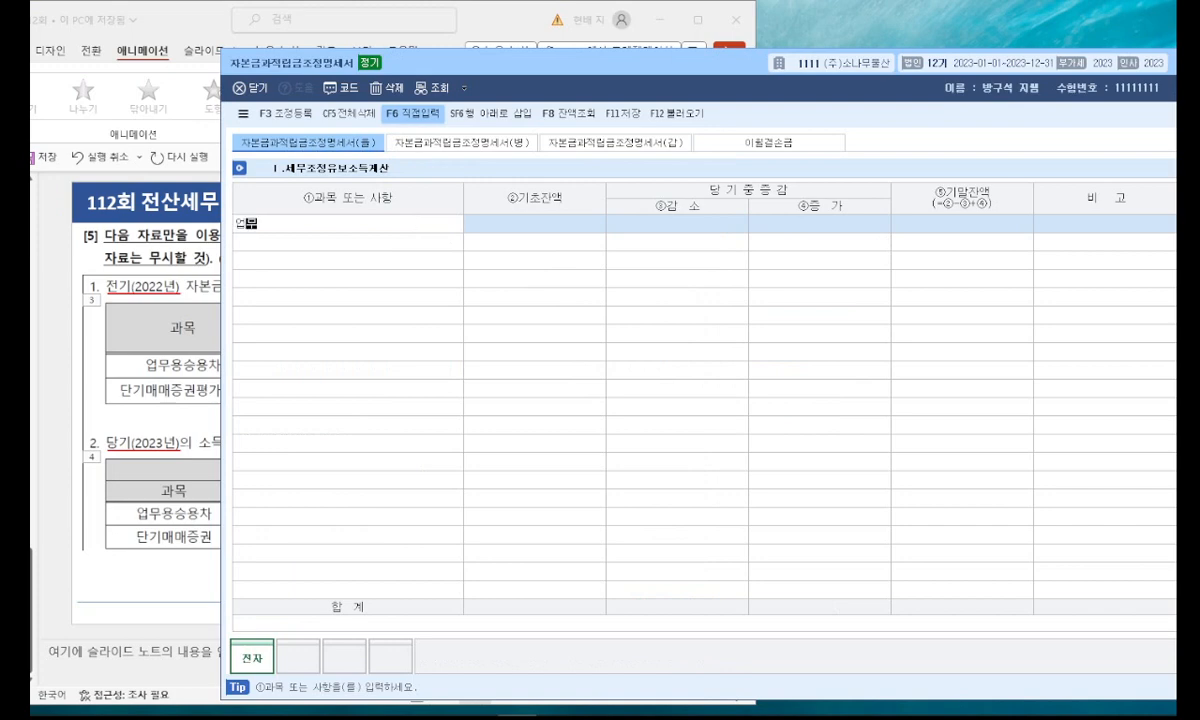
{"action": "type", "text": "승용차"}
{"action": "key", "text": "Return"}
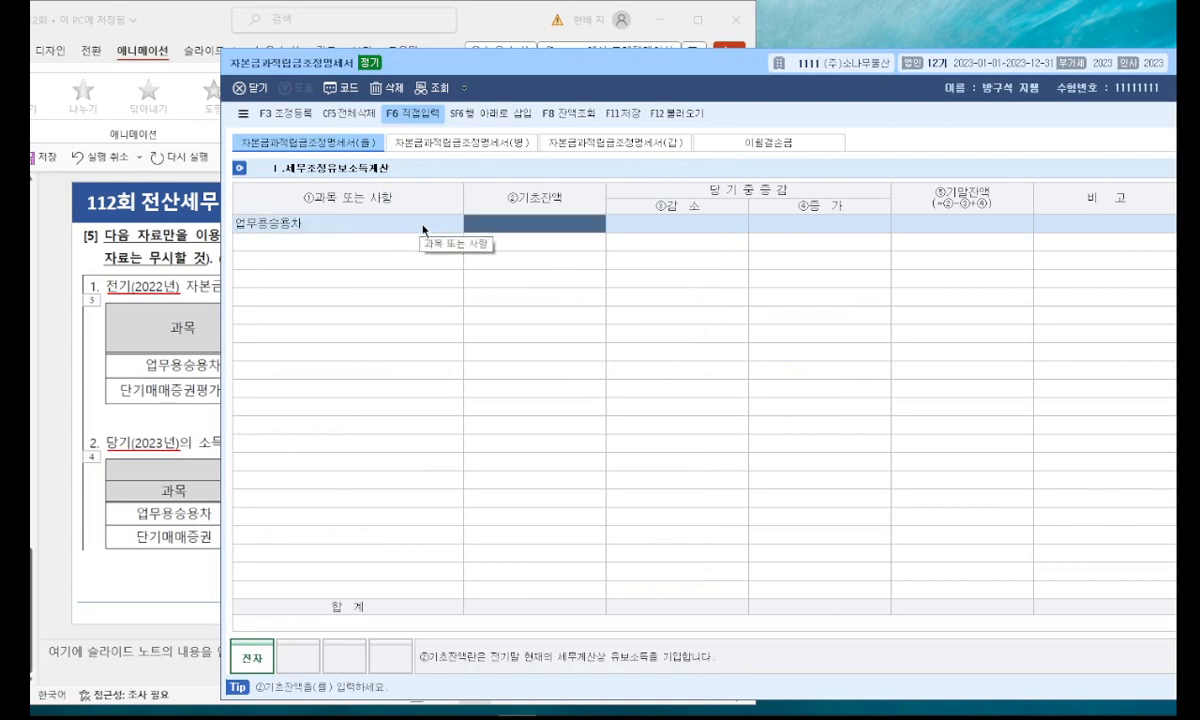
{"action": "left_click", "coordinate": [177, 352]}
{"action": "left_click", "coordinate": [776, 300]}
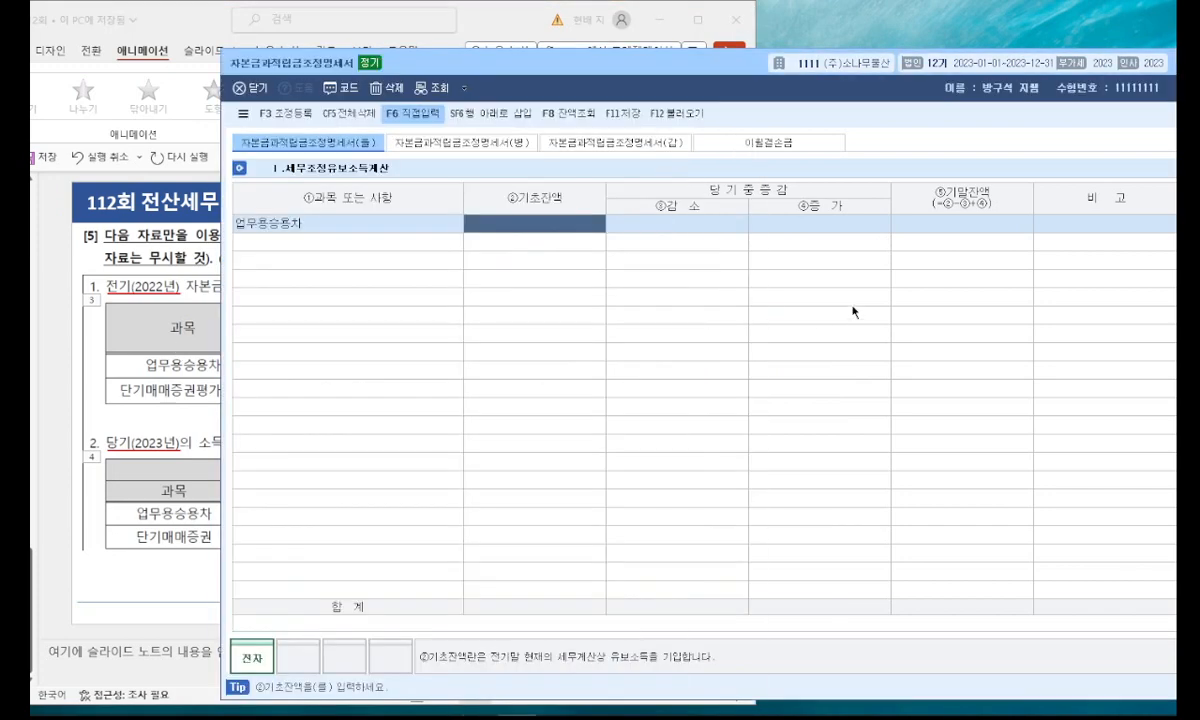
{"action": "left_click", "coordinate": [432, 243]}
{"action": "type", "text": "단기매매증"}
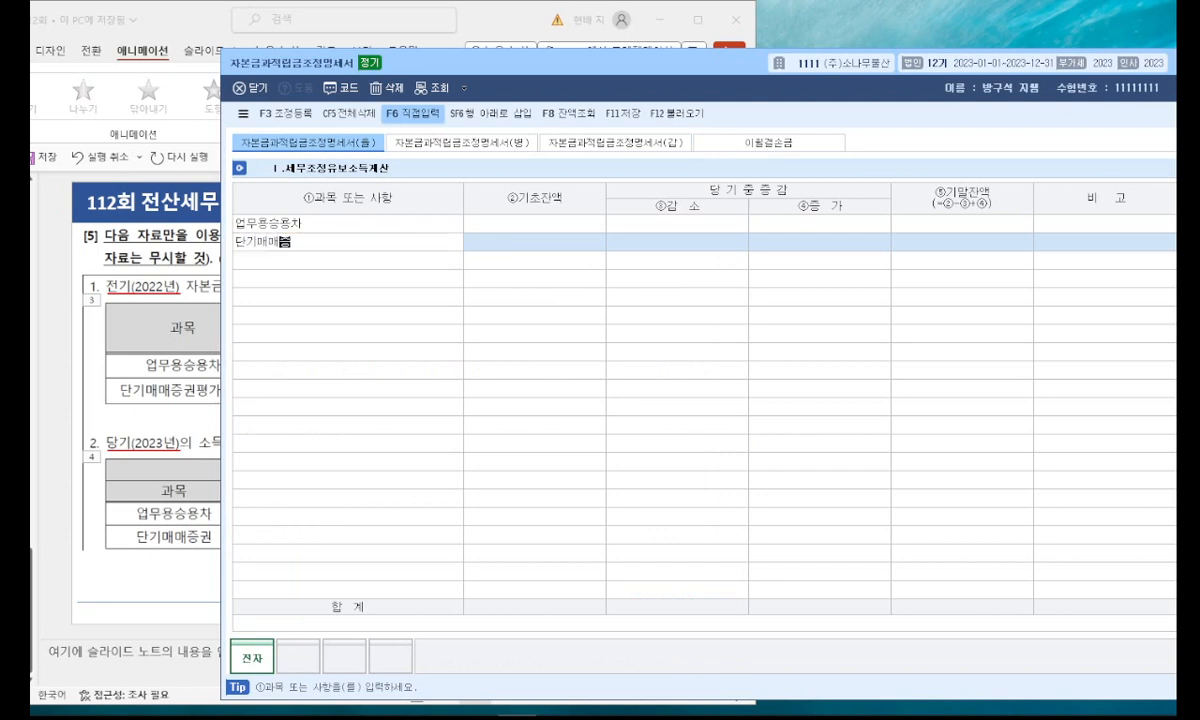
{"action": "type", "text": "권평가손시"}
{"action": "key", "text": "Return"}
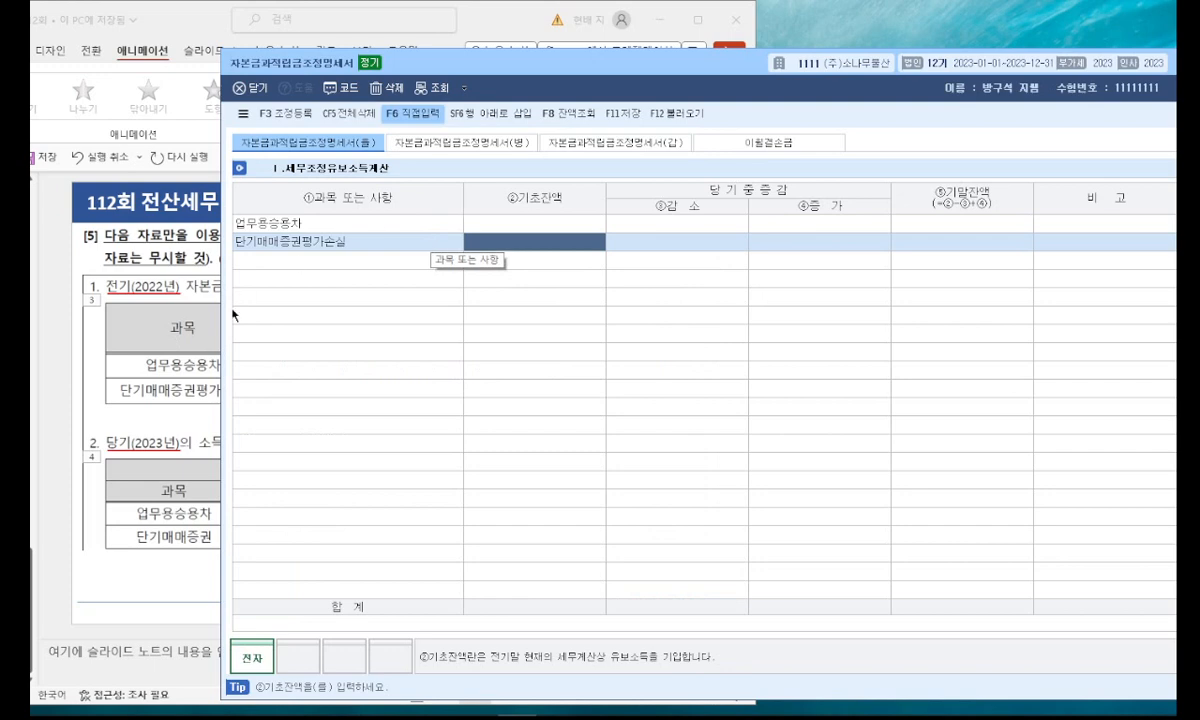
Enter opening balances of 5,200,000 and 12,000,000 for the two rows
{"action": "left_click", "coordinate": [219, 288]}
{"action": "left_click", "coordinate": [776, 321]}
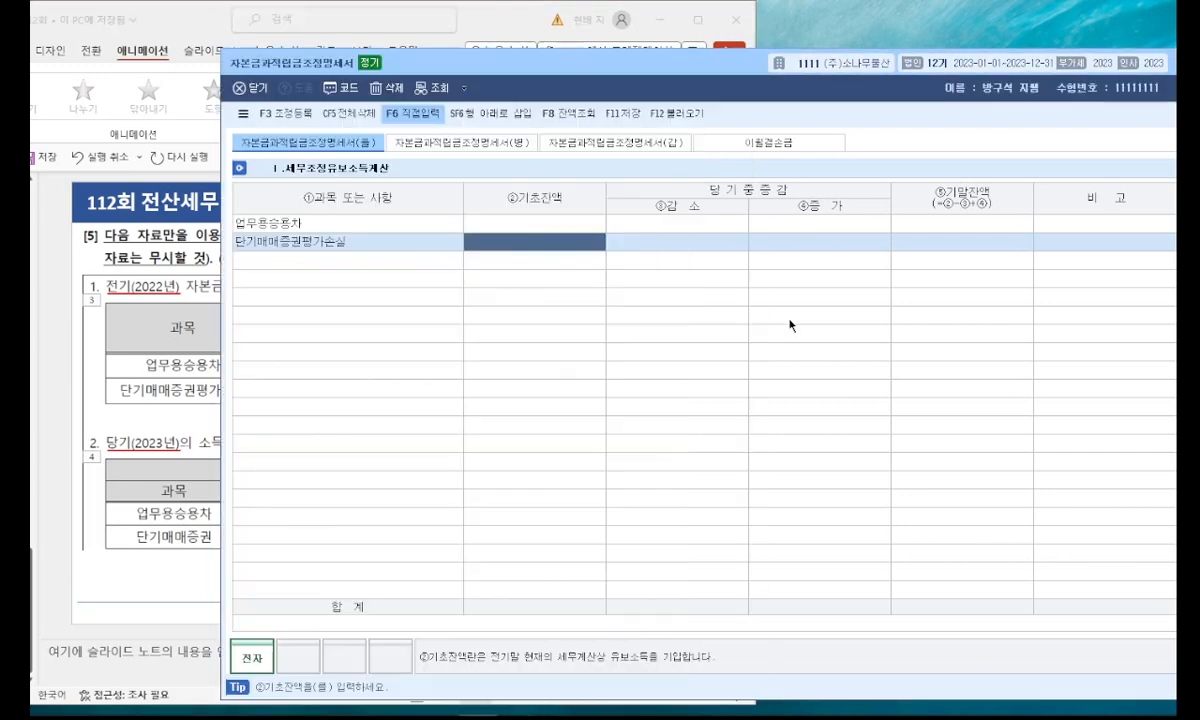
{"action": "left_click", "coordinate": [172, 322]}
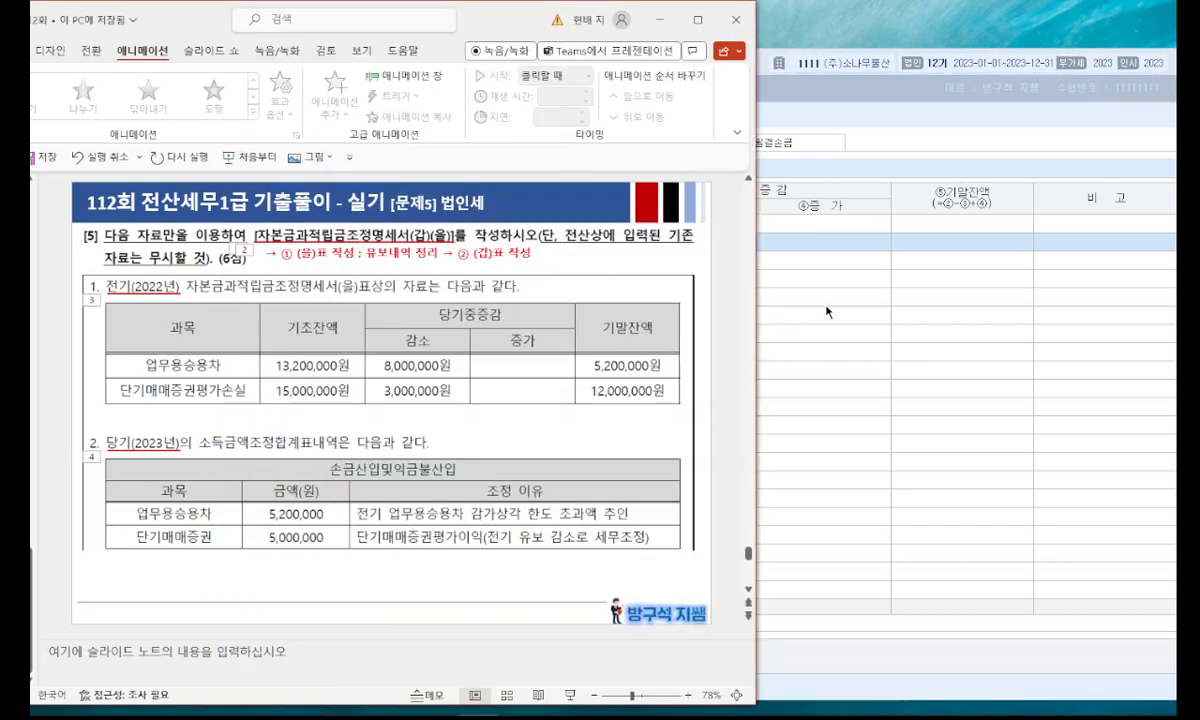
{"action": "left_click", "coordinate": [814, 282]}
{"action": "left_click", "coordinate": [579, 228]}
{"action": "type", "text": "5200000"}
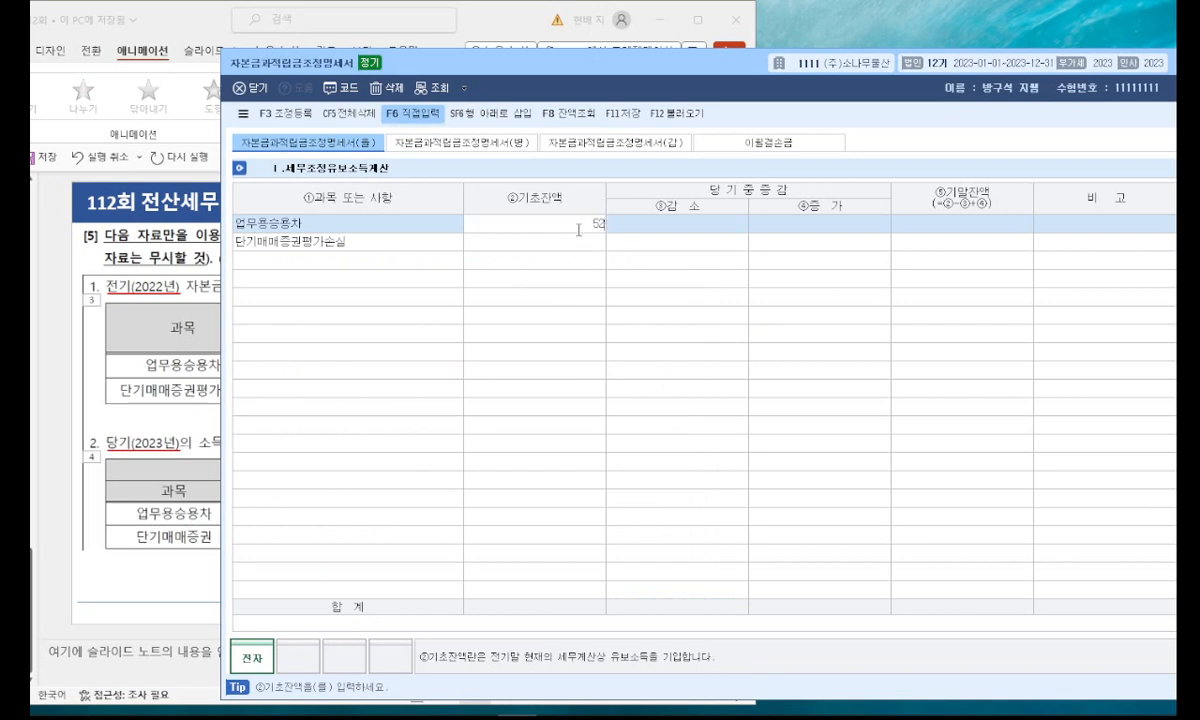
{"action": "key", "text": "Return"}
{"action": "left_click", "coordinate": [579, 235]}
{"action": "type", "text": "12000000"}
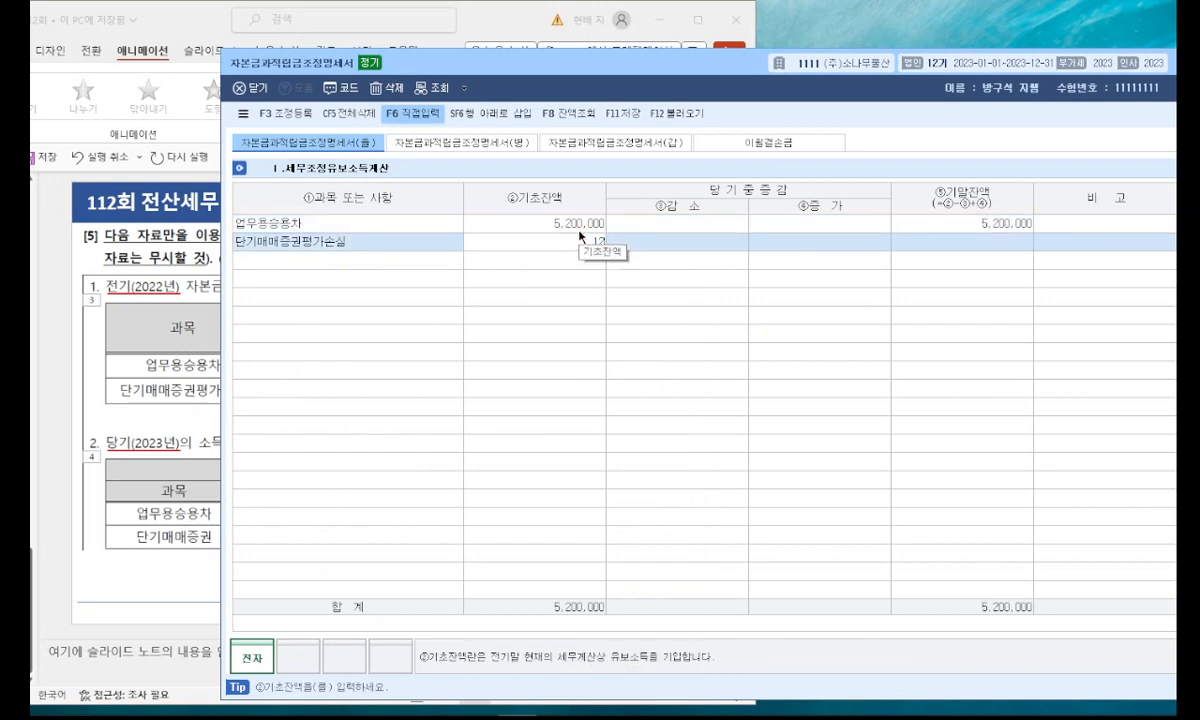
{"action": "key", "text": "Return"}
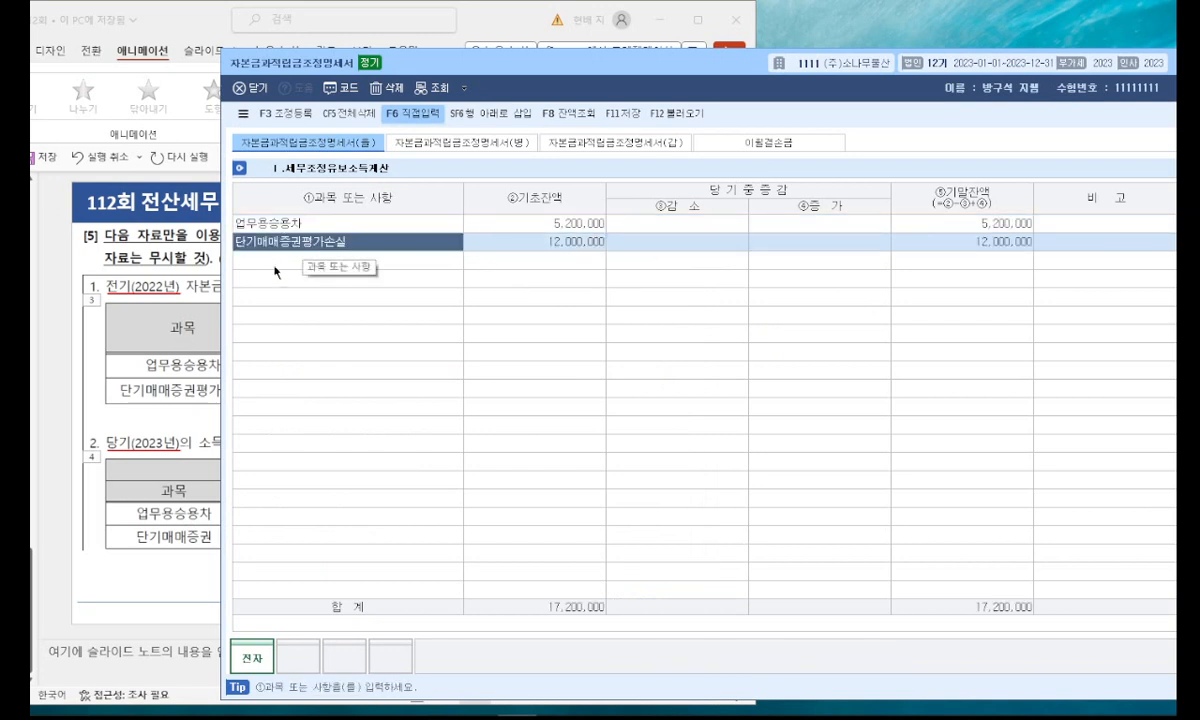
Correct row 2's item name to 단기매매증권평가손실
{"action": "left_click", "coordinate": [192, 295]}
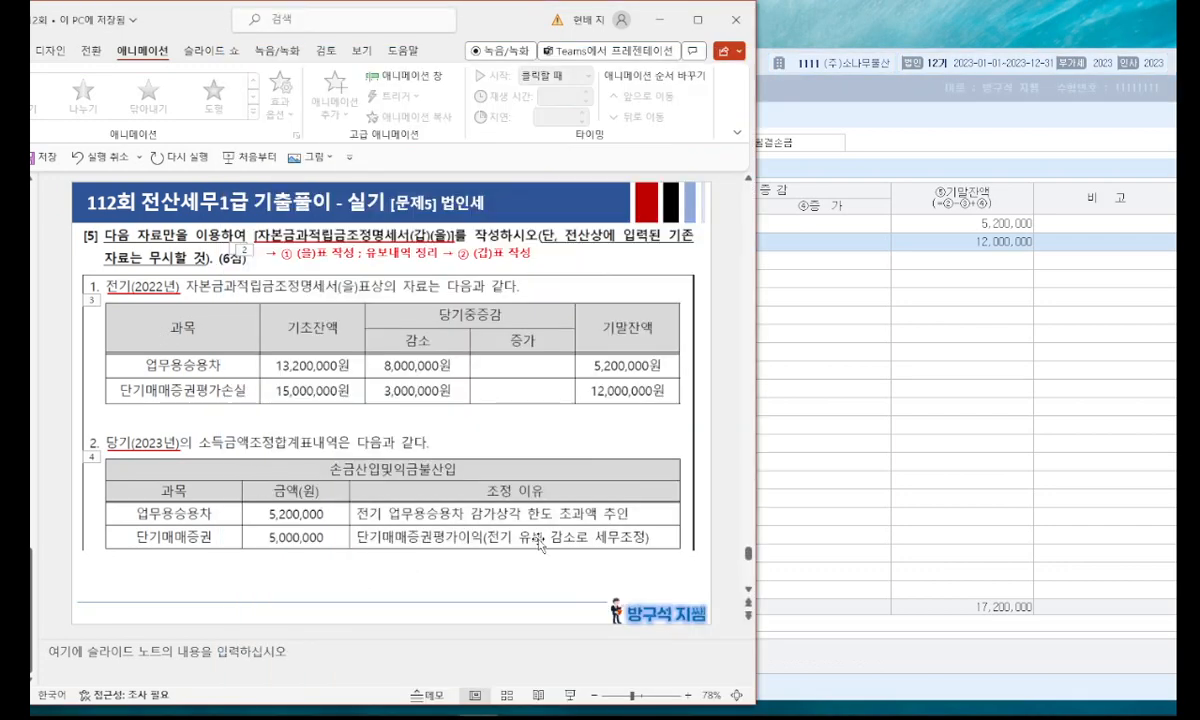
{"action": "left_click", "coordinate": [840, 338]}
{"action": "left_click", "coordinate": [321, 259]}
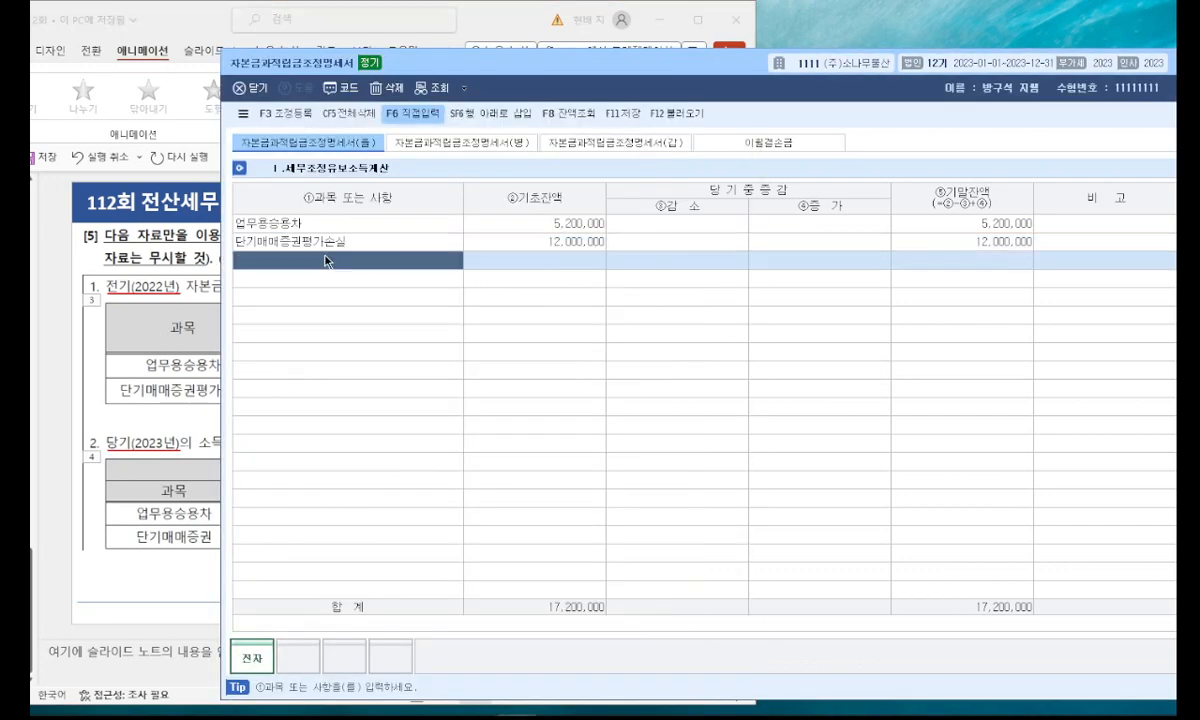
{"action": "left_click", "coordinate": [298, 241]}
{"action": "left_click_drag", "start_coordinate": [303, 241], "coordinate": [414, 237]}
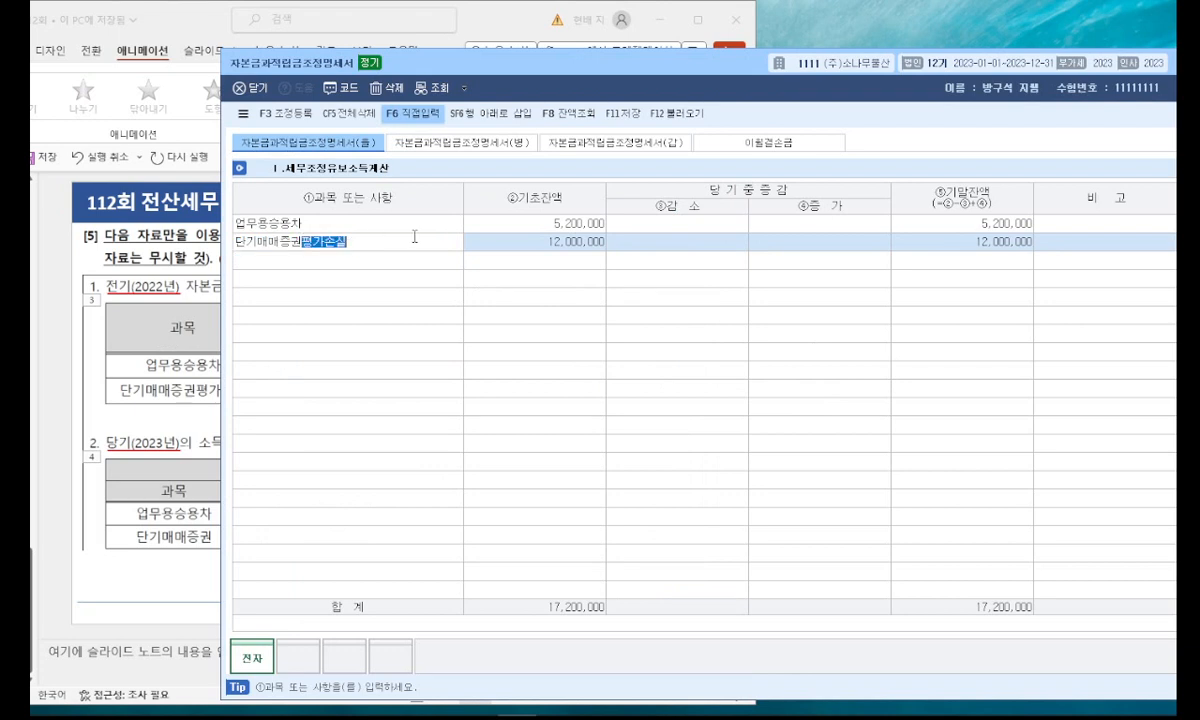
{"action": "key", "text": "BackSpace"}
{"action": "type", "text": "평가손시"}
{"action": "key", "text": "Return"}
Enter decreases of 5,200,000 and 5,000,000, then switch to the (갑) sheet
{"action": "key", "text": "Return"}
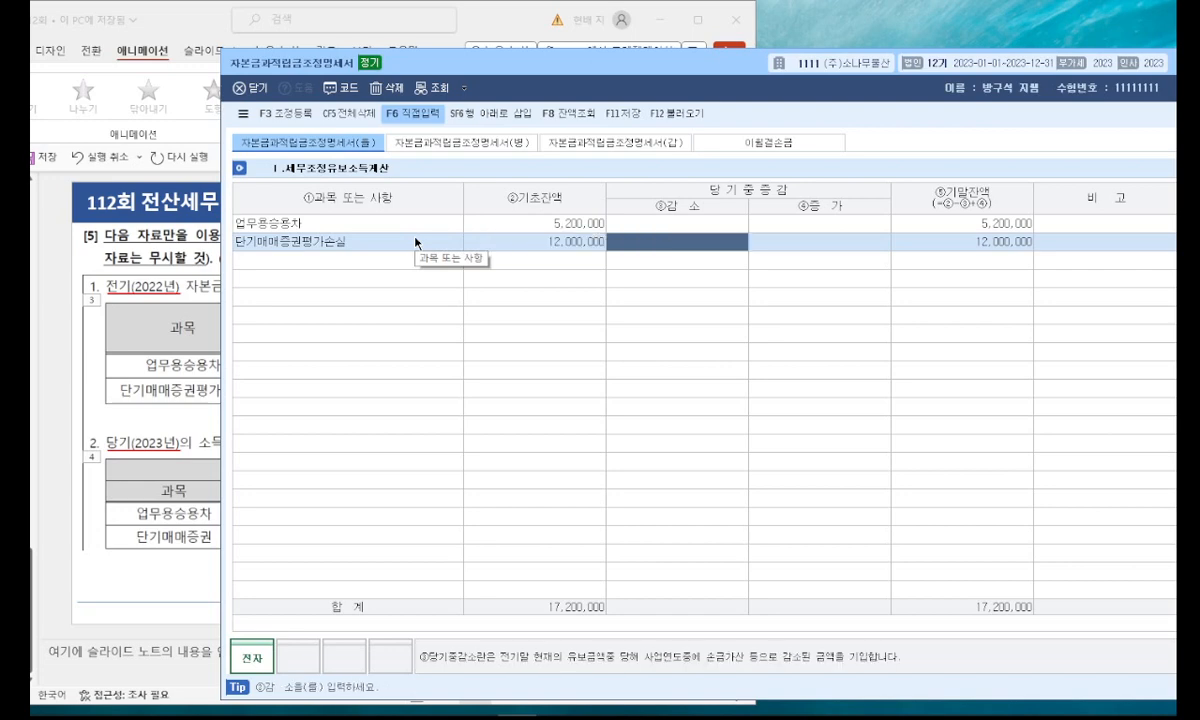
{"action": "key", "text": "Up"}
{"action": "type", "text": "5,200,000"}
{"action": "key", "text": "Return"}
{"action": "key", "text": "Return"}
{"action": "left_click", "coordinate": [186, 334]}
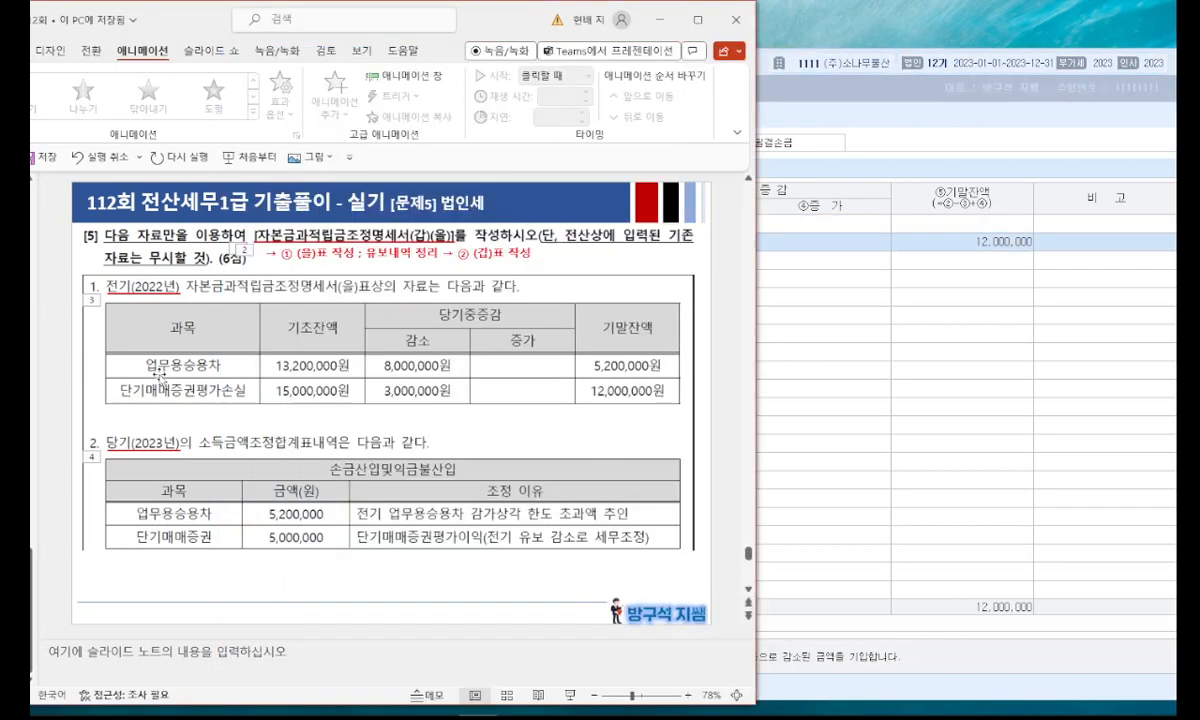
{"action": "left_click", "coordinate": [820, 290]}
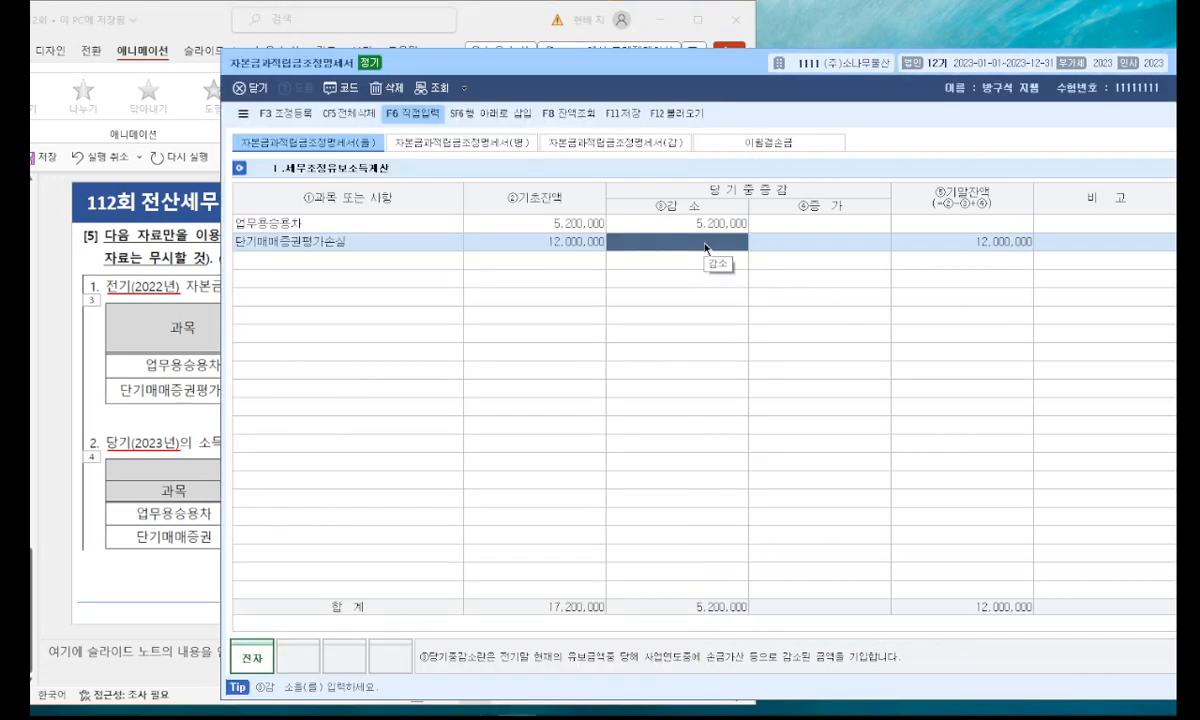
{"action": "type", "text": "500000"}
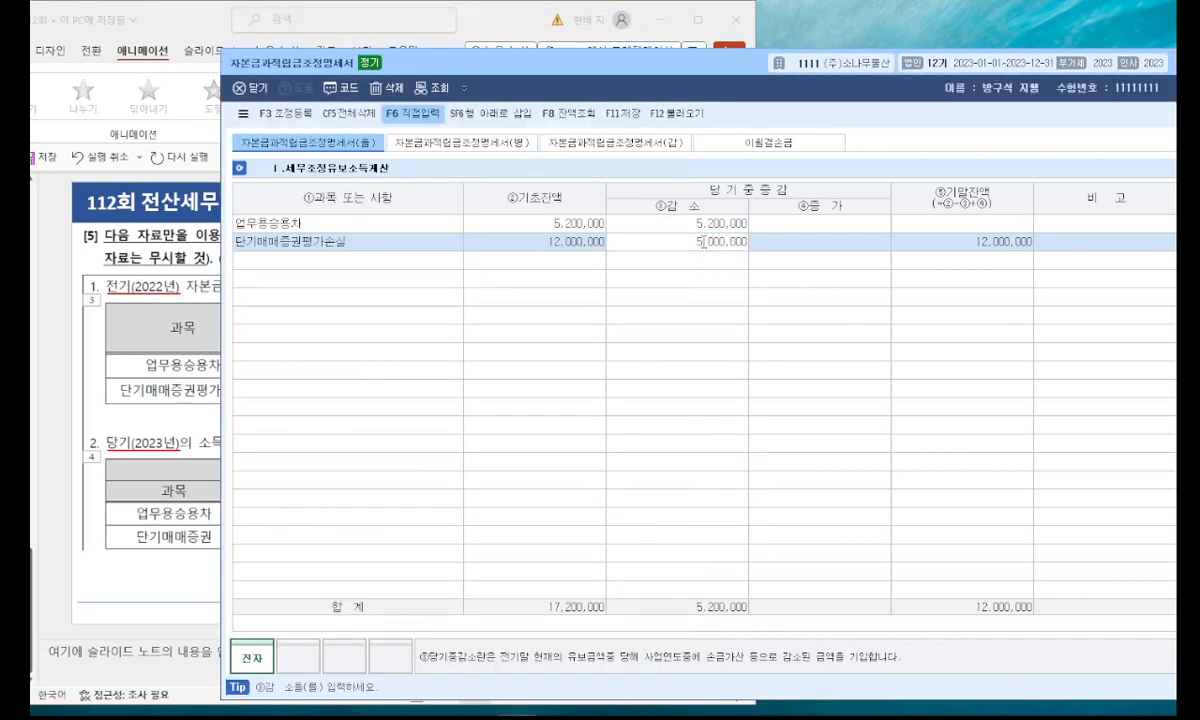
{"action": "key", "text": "Return"}
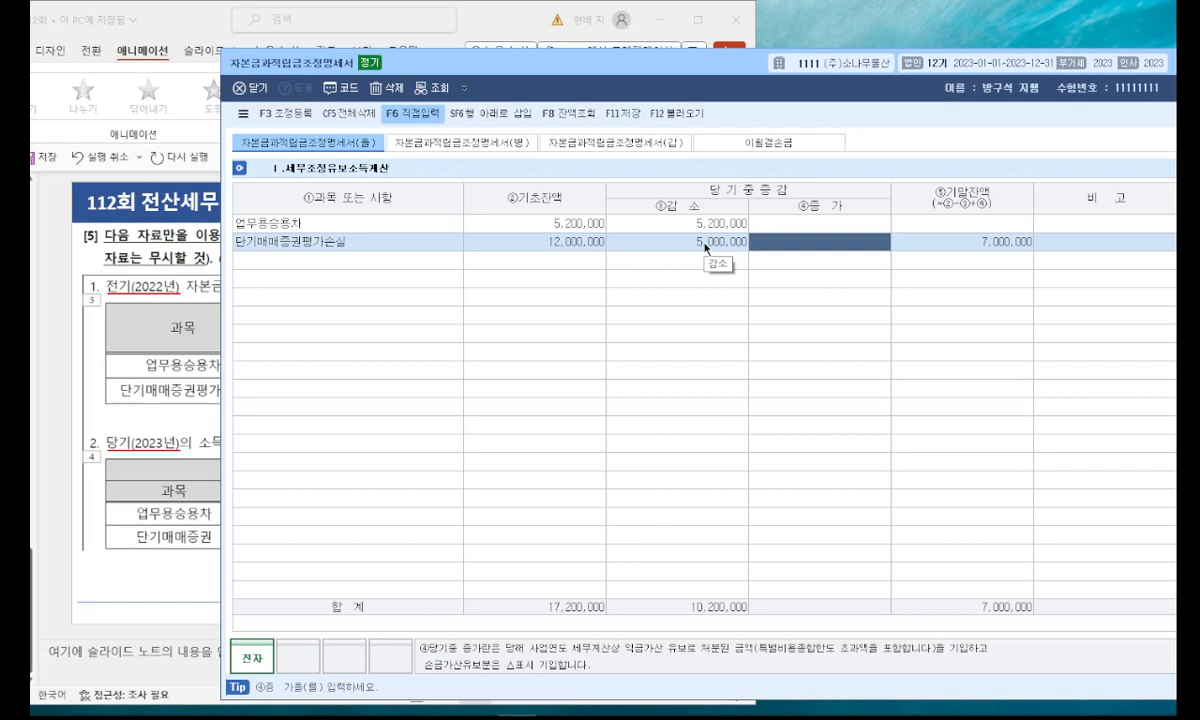
{"action": "left_click", "coordinate": [641, 150]}
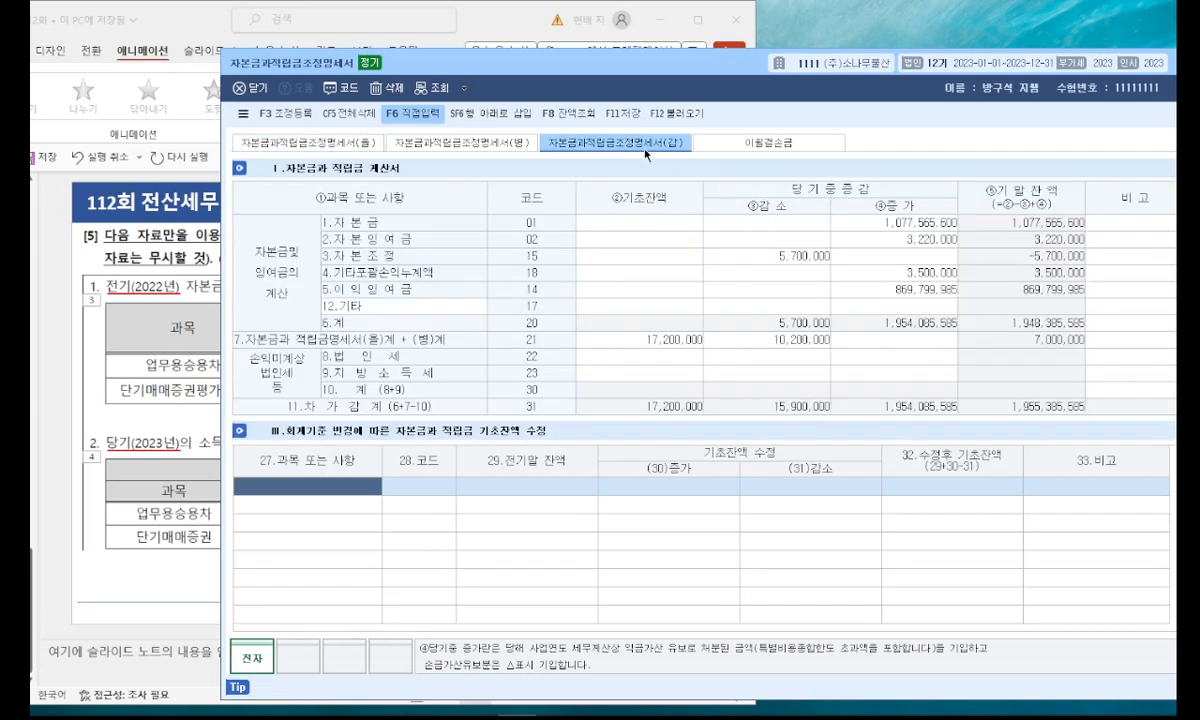
Compare the slide's capital table with the (갑) sheet, then clear all its amounts
{"action": "left_click", "coordinate": [173, 283]}
{"action": "scroll", "coordinate": [450, 270], "scroll_direction": "down", "scroll_amount": 3}
{"action": "scroll", "coordinate": [520, 296], "scroll_direction": "up", "scroll_amount": 3}
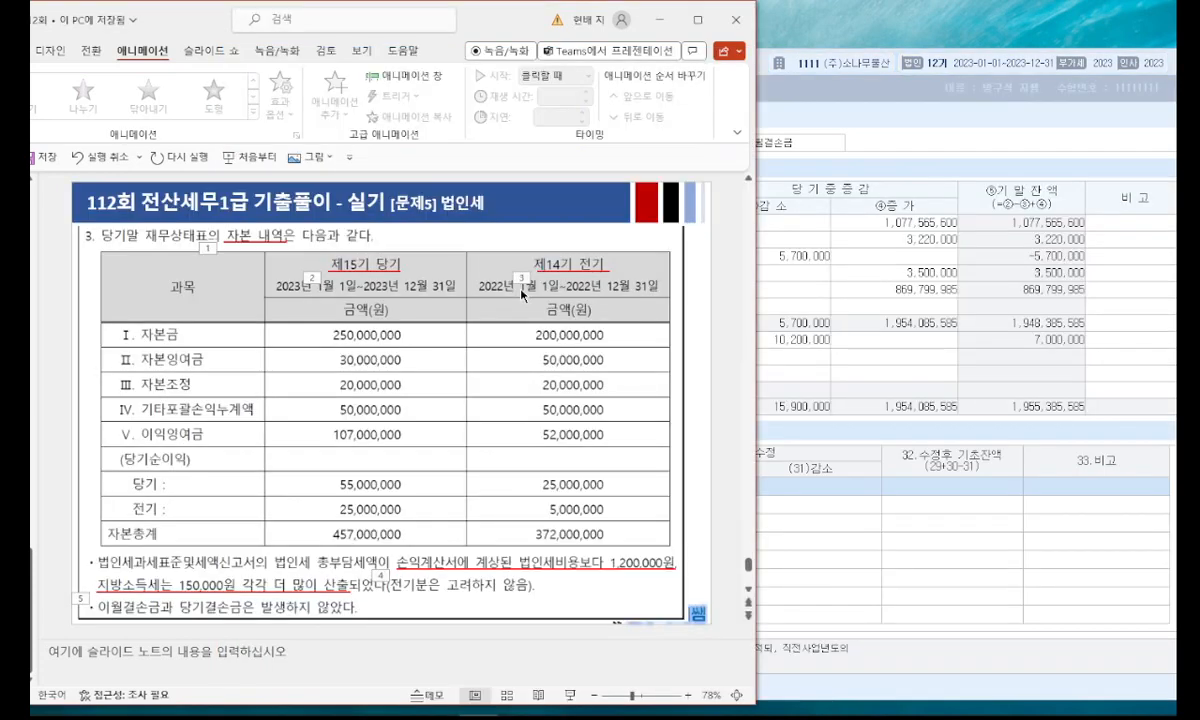
{"action": "left_click", "coordinate": [762, 282]}
{"action": "left_click_drag", "start_coordinate": [618, 75], "coordinate": [680, 66]}
{"action": "left_click", "coordinate": [833, 214]}
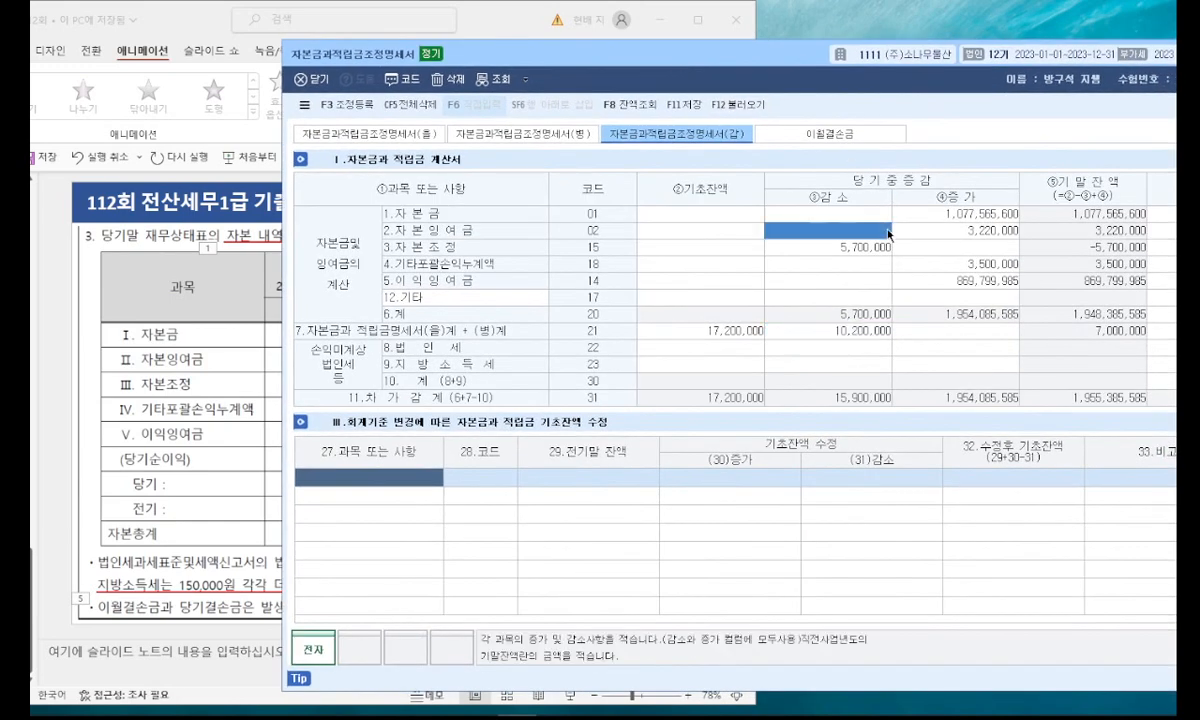
{"action": "left_click", "coordinate": [905, 213]}
{"action": "left_click", "coordinate": [901, 247]}
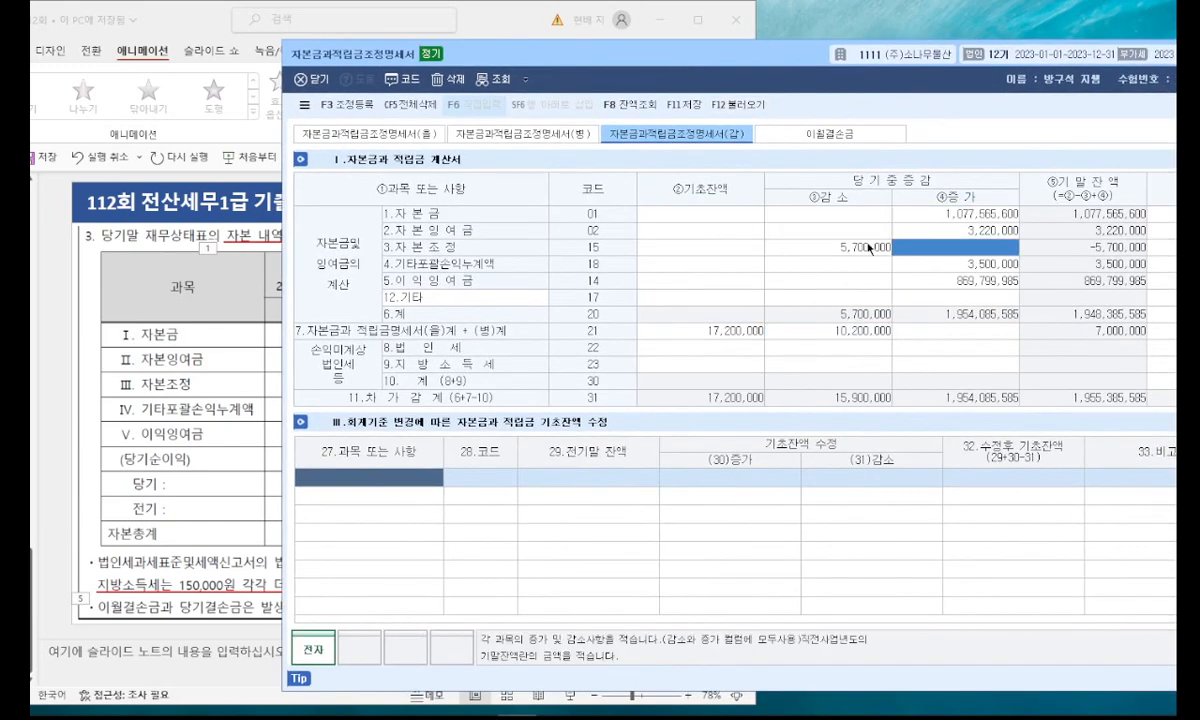
{"action": "left_click", "coordinate": [868, 247]}
{"action": "left_click", "coordinate": [418, 119]}
{"action": "left_click", "coordinate": [716, 386]}
{"action": "left_click_drag", "start_coordinate": [643, 63], "coordinate": [980, 60]}
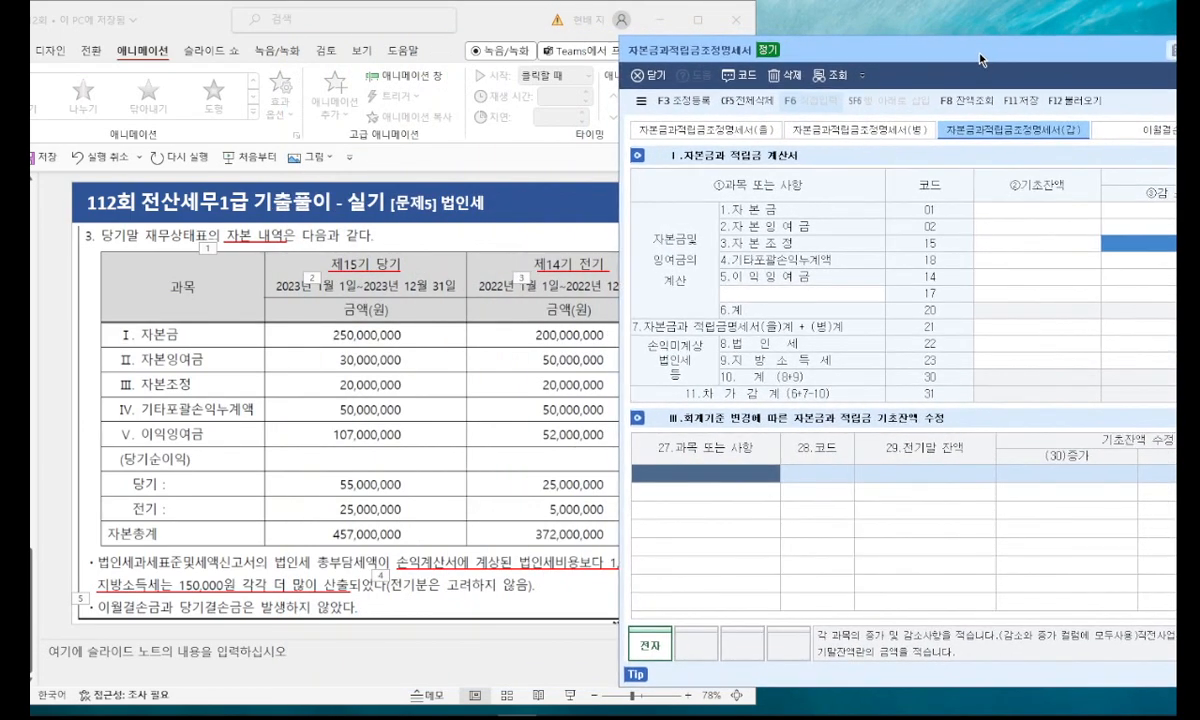
Enter opening balances 200,000,000, 50,000,000, 20,000,000, 50,000,000 and 52,000,000 on the (갑) sheet
{"action": "left_click", "coordinate": [1020, 209]}
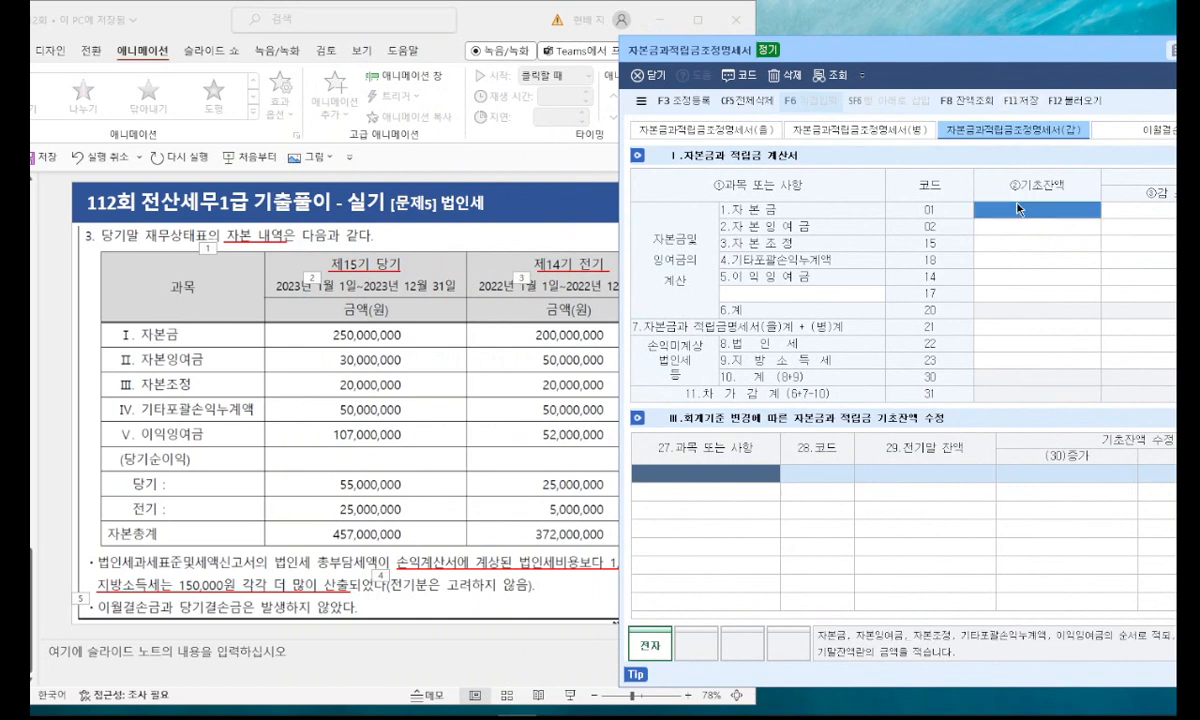
{"action": "type", "text": "200000000"}
{"action": "key", "text": "Return"}
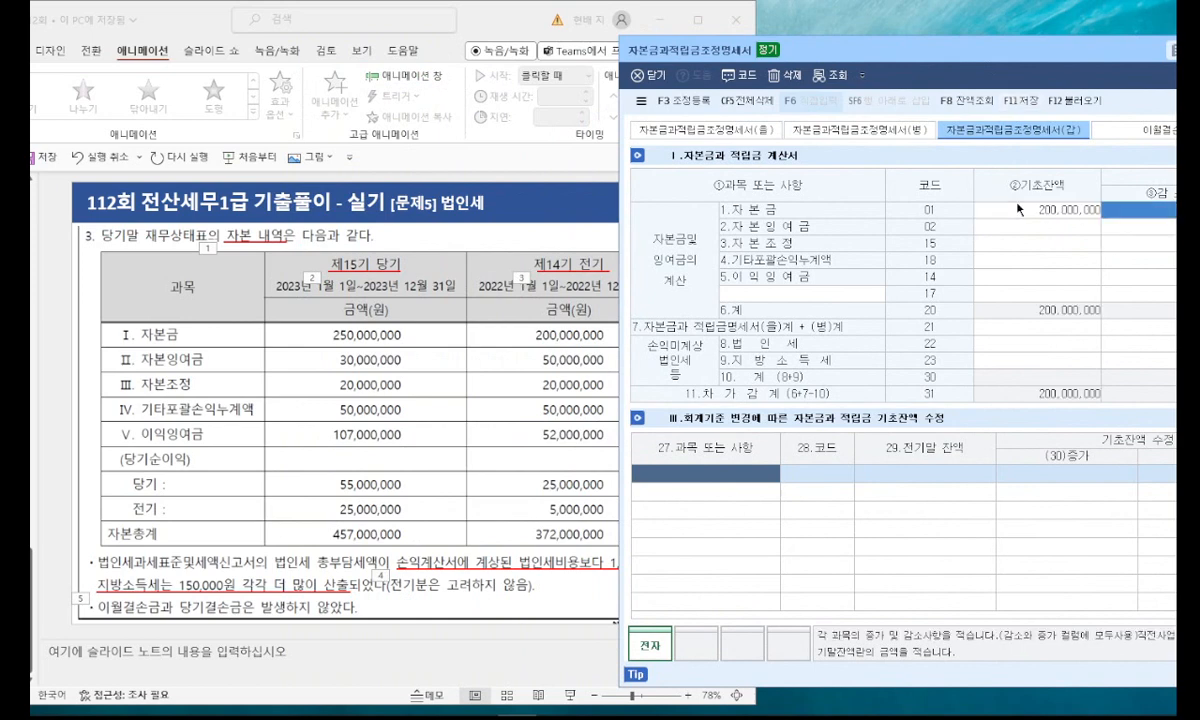
{"action": "key", "text": "Down"}
{"action": "key", "text": "Left"}
{"action": "type", "text": "50000000"}
{"action": "key", "text": "Return"}
{"action": "key", "text": "Down"}
{"action": "key", "text": "Left"}
{"action": "type", "text": "20000000"}
{"action": "key", "text": "Return"}
{"action": "key", "text": "Down"}
{"action": "key", "text": "Left"}
{"action": "type", "text": "50000000"}
{"action": "key", "text": "Return"}
{"action": "key", "text": "Down"}
{"action": "key", "text": "Left"}
{"action": "type", "text": "52,000,000"}
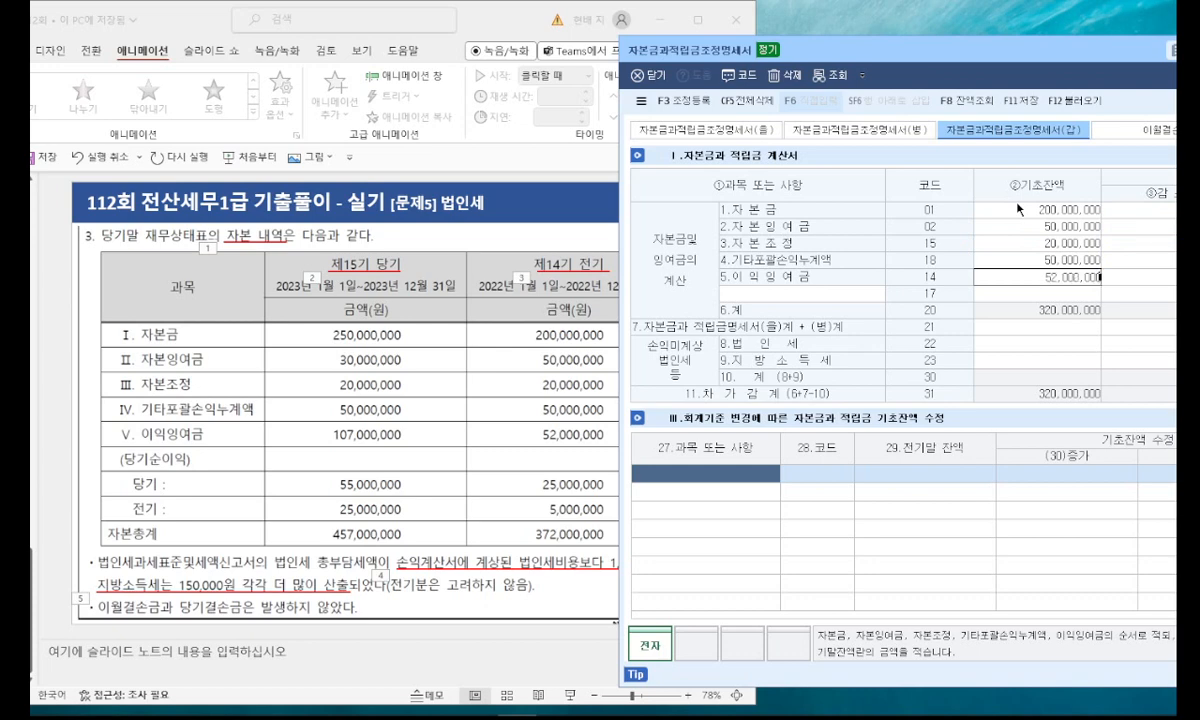
{"action": "key", "text": "Return"}
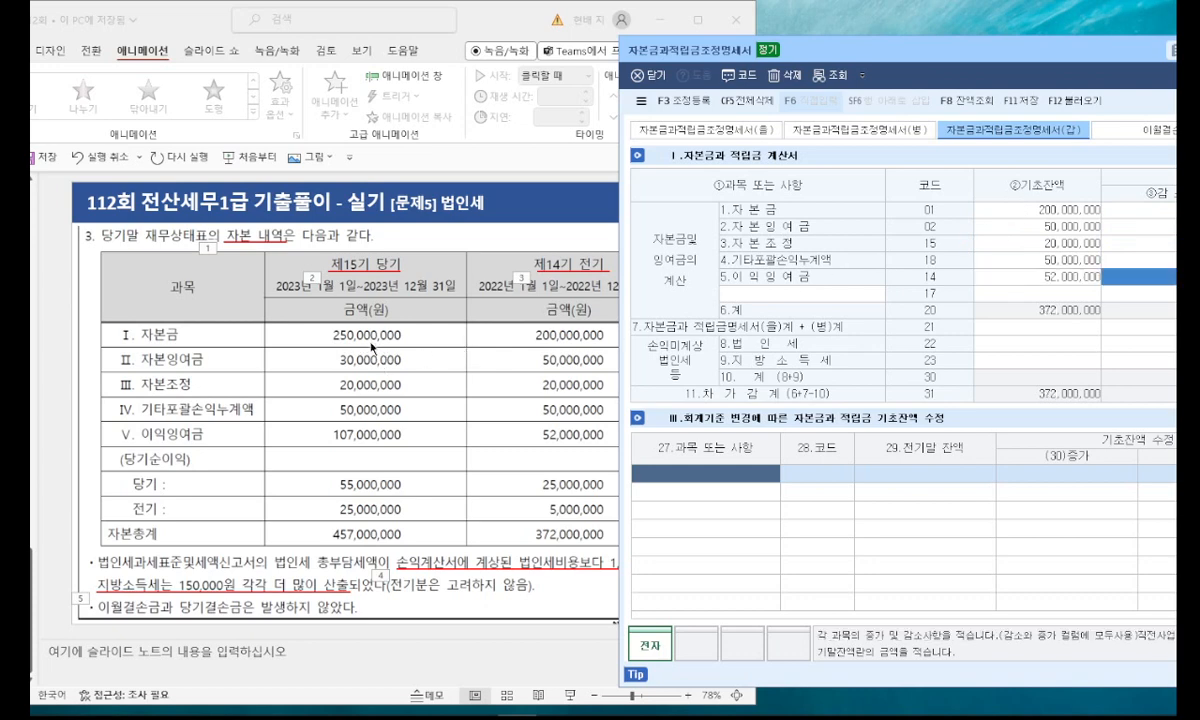
Mark the slide's current-year 이익잉여금 figure and the 감소/증가 columns
{"action": "mouse_move", "coordinate": [378, 459]}
{"action": "left_mouse_down"}
{"action": "mouse_move", "coordinate": [410, 451]}
{"action": "mouse_move", "coordinate": [322, 300]}
{"action": "mouse_move", "coordinate": [360, 492]}
{"action": "left_mouse_up"}
{"action": "key", "text": "Escape"}
{"action": "left_click_drag", "start_coordinate": [938, 58], "coordinate": [613, 48]}
{"action": "left_click_drag", "start_coordinate": [922, 298], "coordinate": [995, 292]}
{"action": "mouse_move", "coordinate": [860, 280]}
{"action": "left_mouse_down"}
{"action": "mouse_move", "coordinate": [880, 152]}
{"action": "mouse_move", "coordinate": [838, 339]}
{"action": "left_mouse_up"}
{"action": "key", "text": "Escape"}
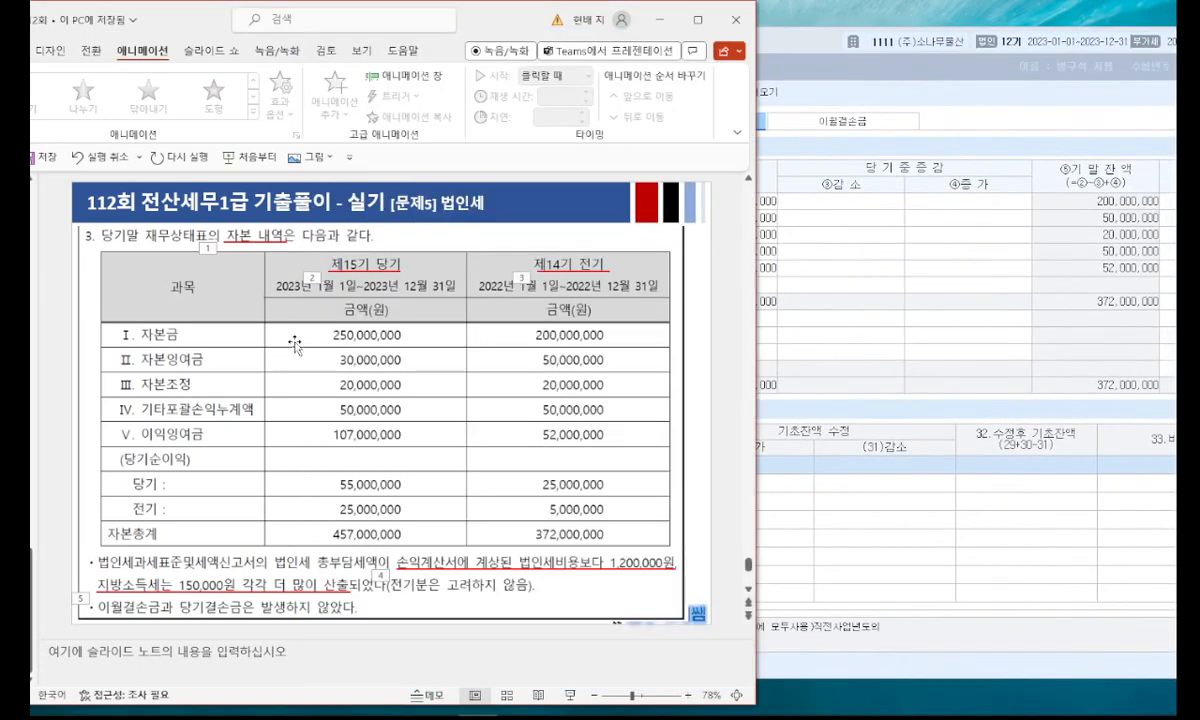
Record a 50,000,000 자본금 increase and a 20,000,000 자본잉여금 decrease
{"action": "left_click", "coordinate": [262, 324]}
{"action": "left_click", "coordinate": [955, 203]}
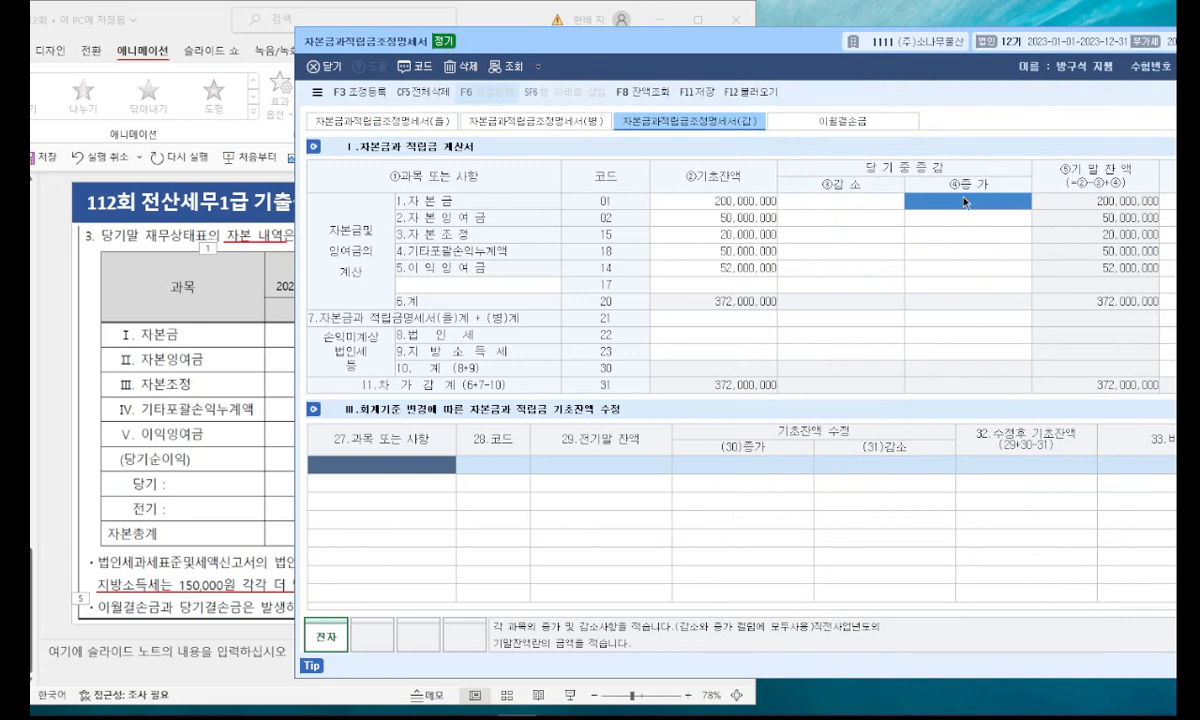
{"action": "type", "text": "50000000"}
{"action": "key", "text": "Return"}
{"action": "key", "text": "Left"}
{"action": "key", "text": "Left"}
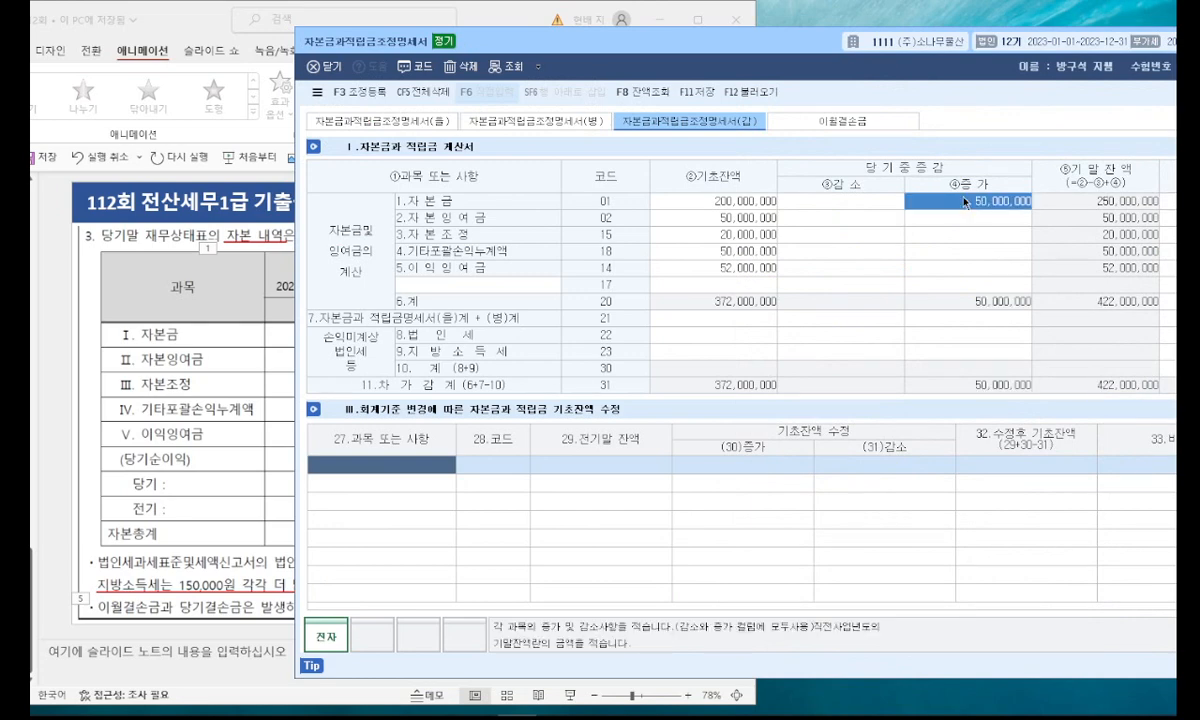
{"action": "key", "text": "Down"}
{"action": "left_click", "coordinate": [284, 360]}
{"action": "left_click", "coordinate": [796, 273]}
{"action": "left_click", "coordinate": [847, 220]}
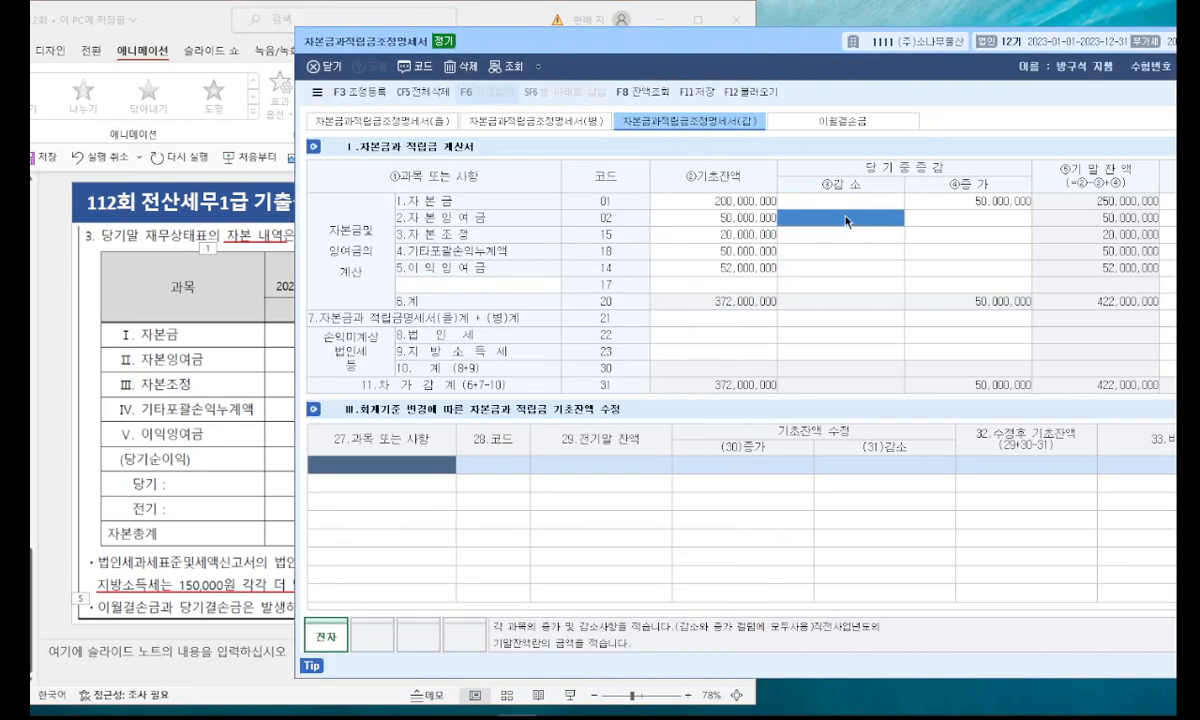
{"action": "type", "text": "20000000"}
{"action": "key", "text": "Return"}
Record a 55,000,000 이익잉여금 increase and read the slide's tax note
{"action": "left_click", "coordinate": [284, 378]}
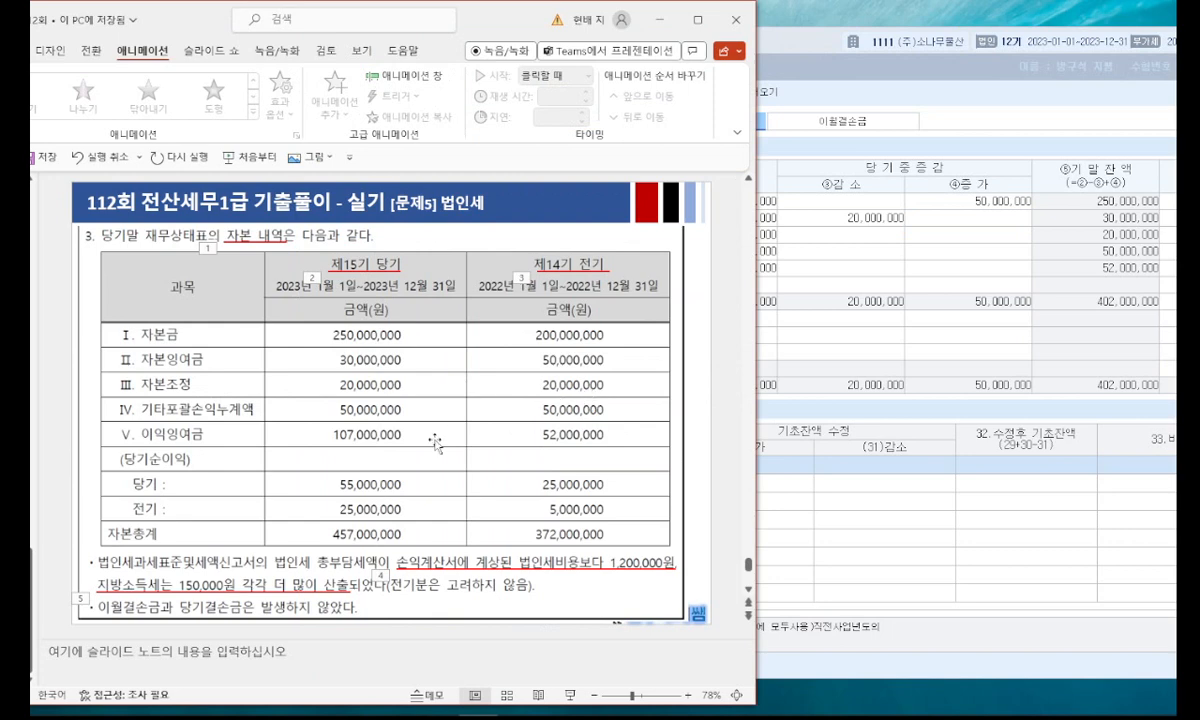
{"action": "left_click", "coordinate": [890, 300]}
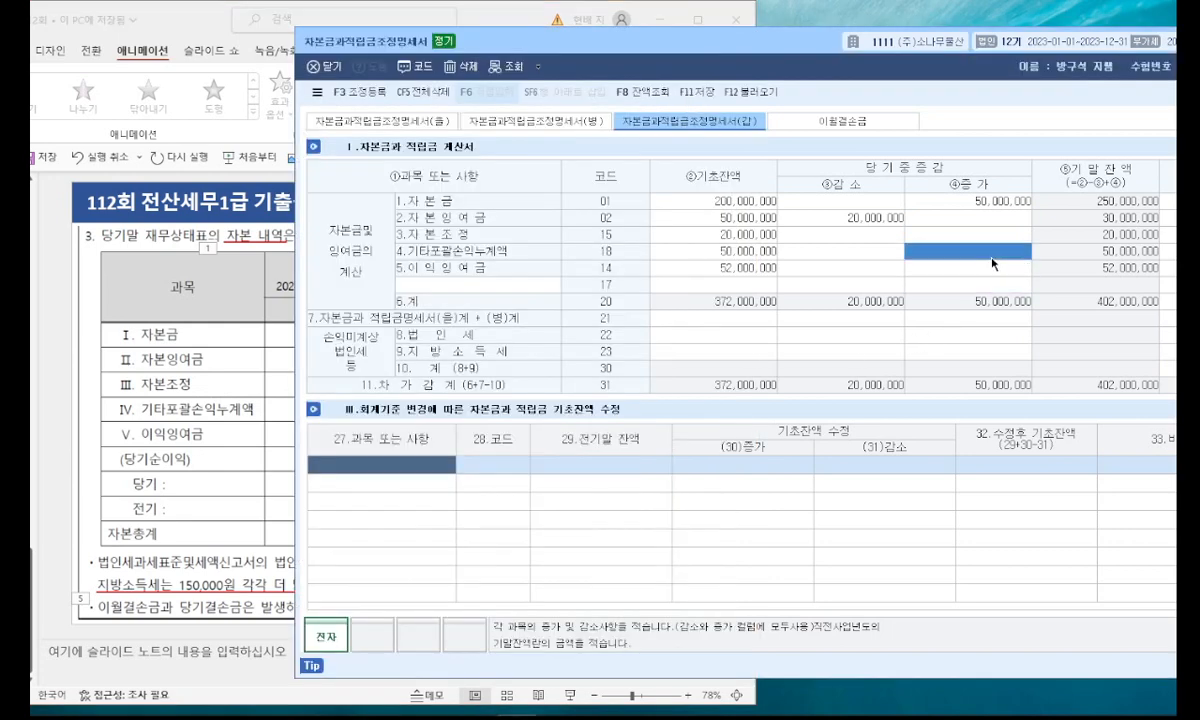
{"action": "left_click", "coordinate": [992, 262]}
{"action": "type", "text": "55000000"}
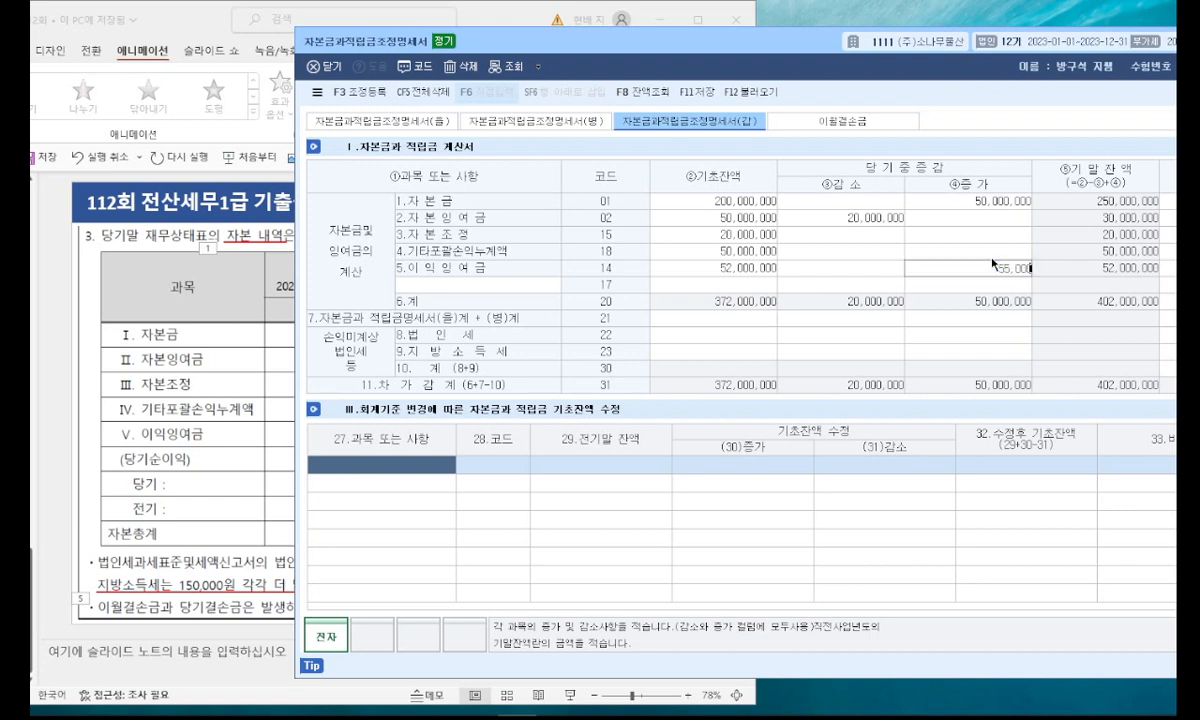
{"action": "key", "text": "Return"}
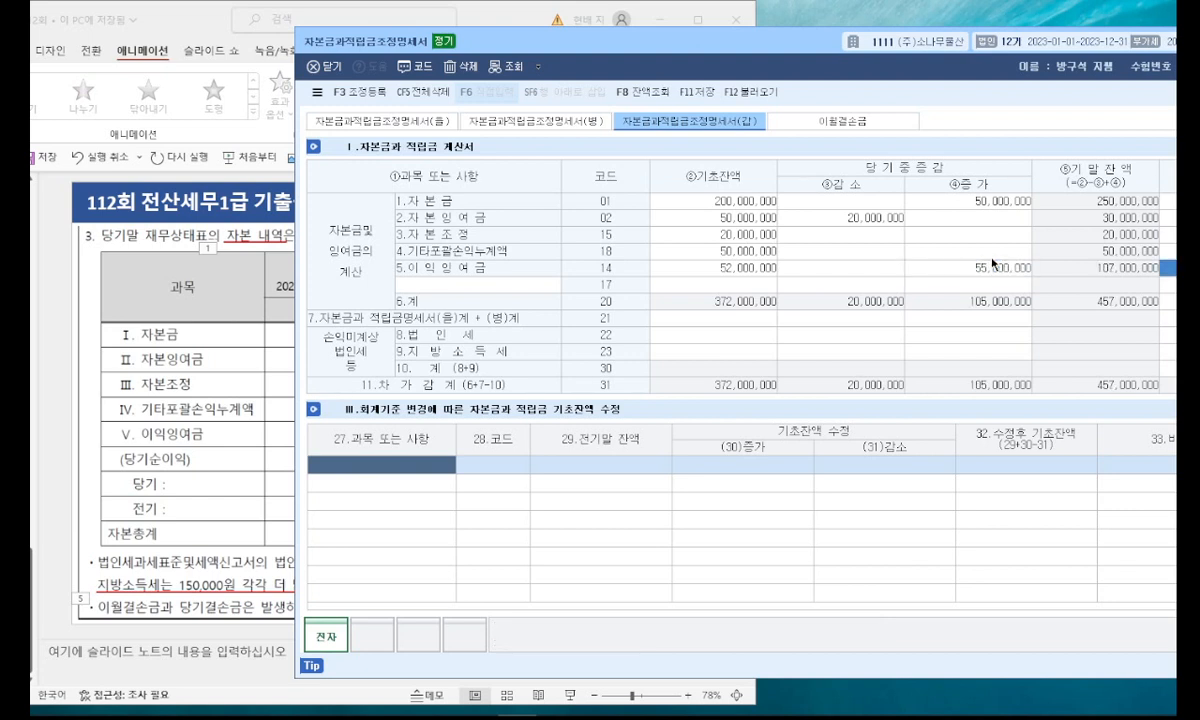
{"action": "left_click", "coordinate": [970, 288]}
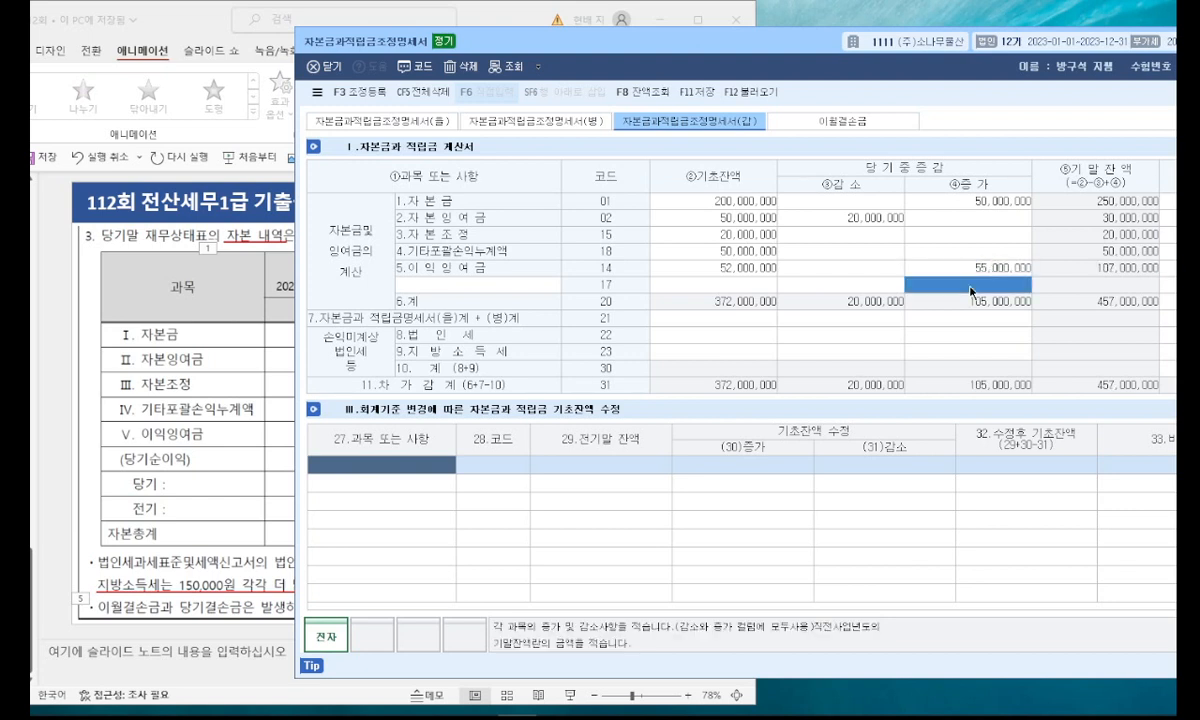
{"action": "left_click", "coordinate": [975, 334]}
{"action": "left_click", "coordinate": [238, 432]}
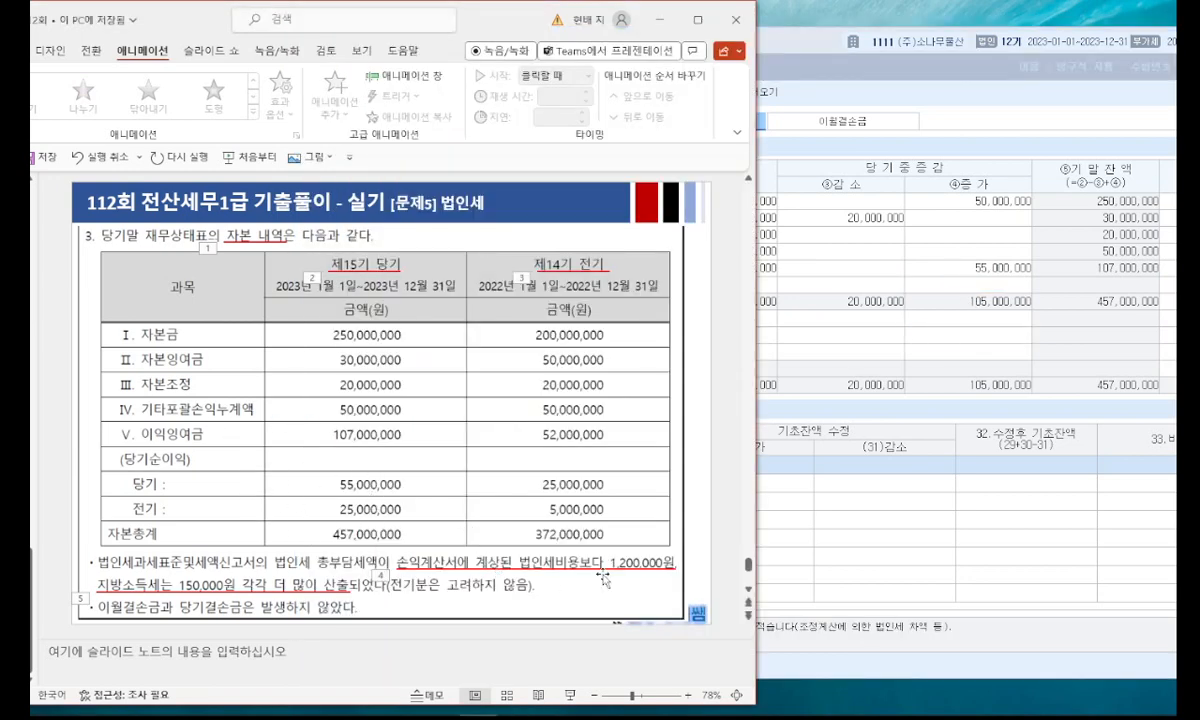
{"action": "left_click", "coordinate": [1008, 319]}
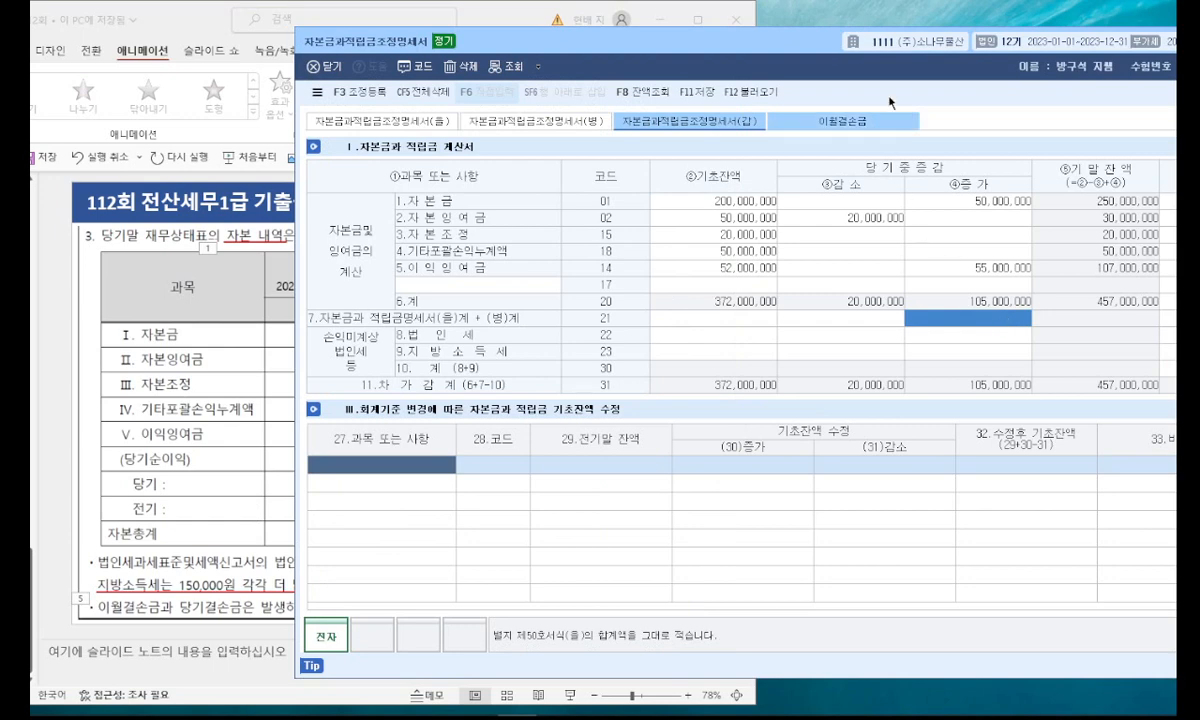
Enter 1,200,000 as the unbooked 법인세 increase, cancelling a stray row 21 entry
{"action": "left_click_drag", "start_coordinate": [787, 73], "coordinate": [702, 73]}
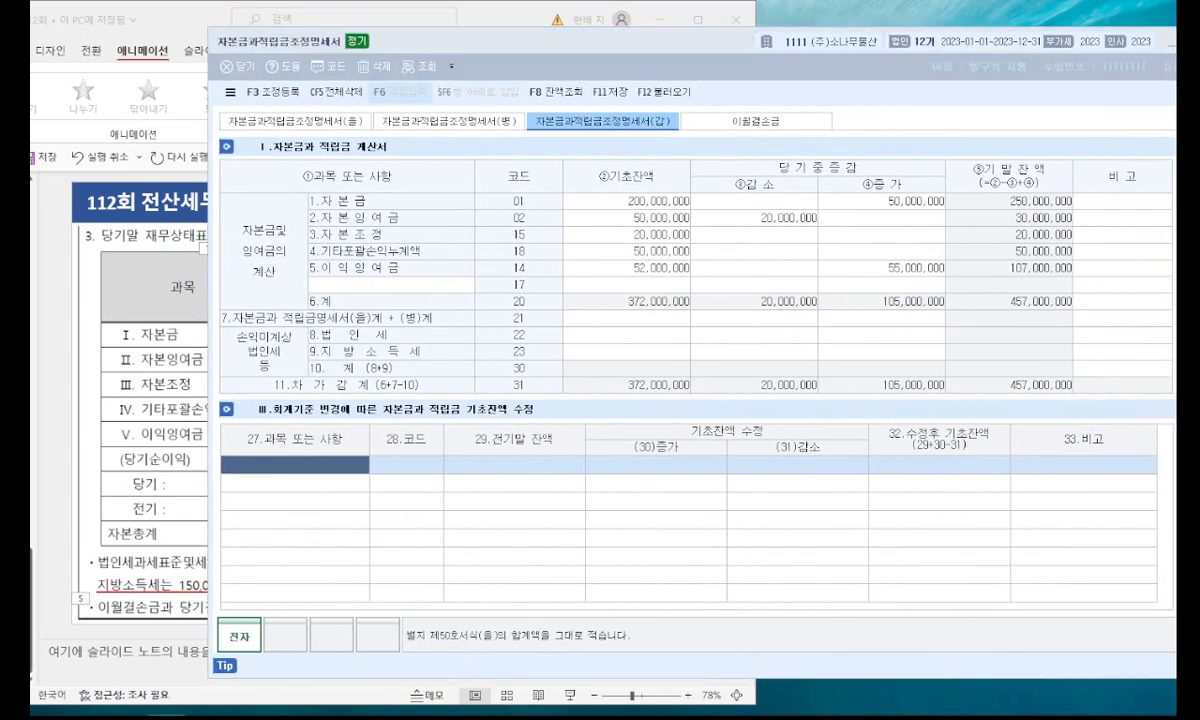
{"action": "left_click", "coordinate": [812, 381]}
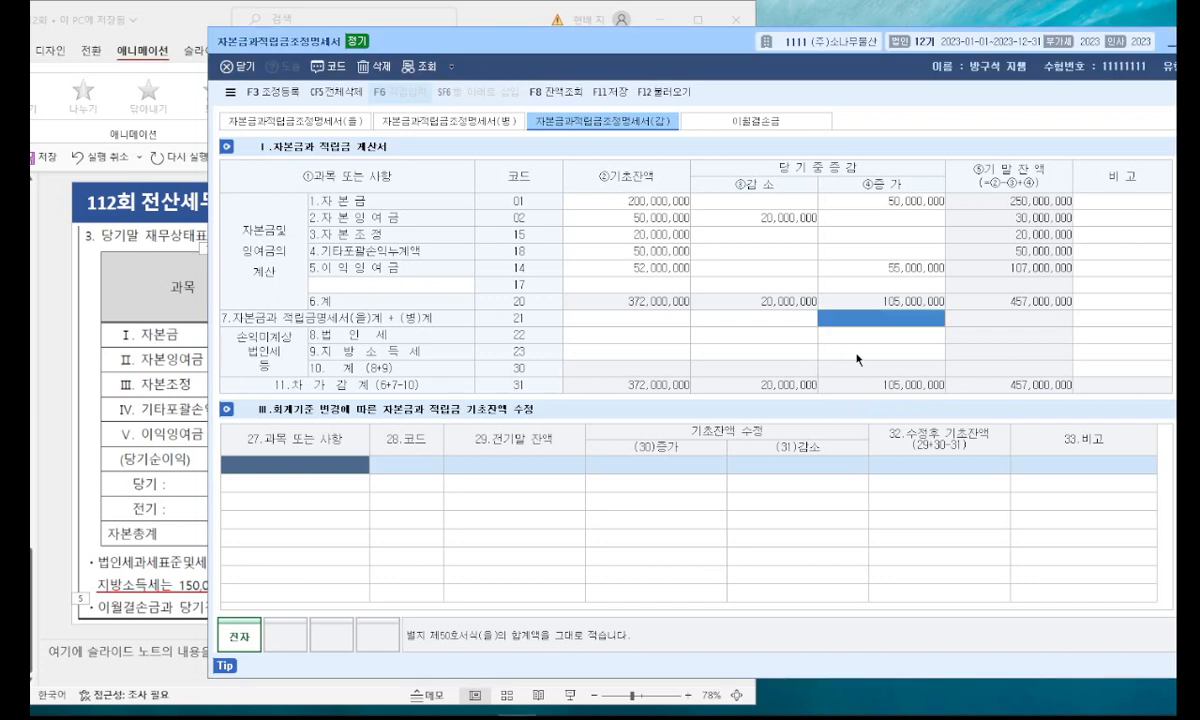
{"action": "left_click", "coordinate": [897, 331]}
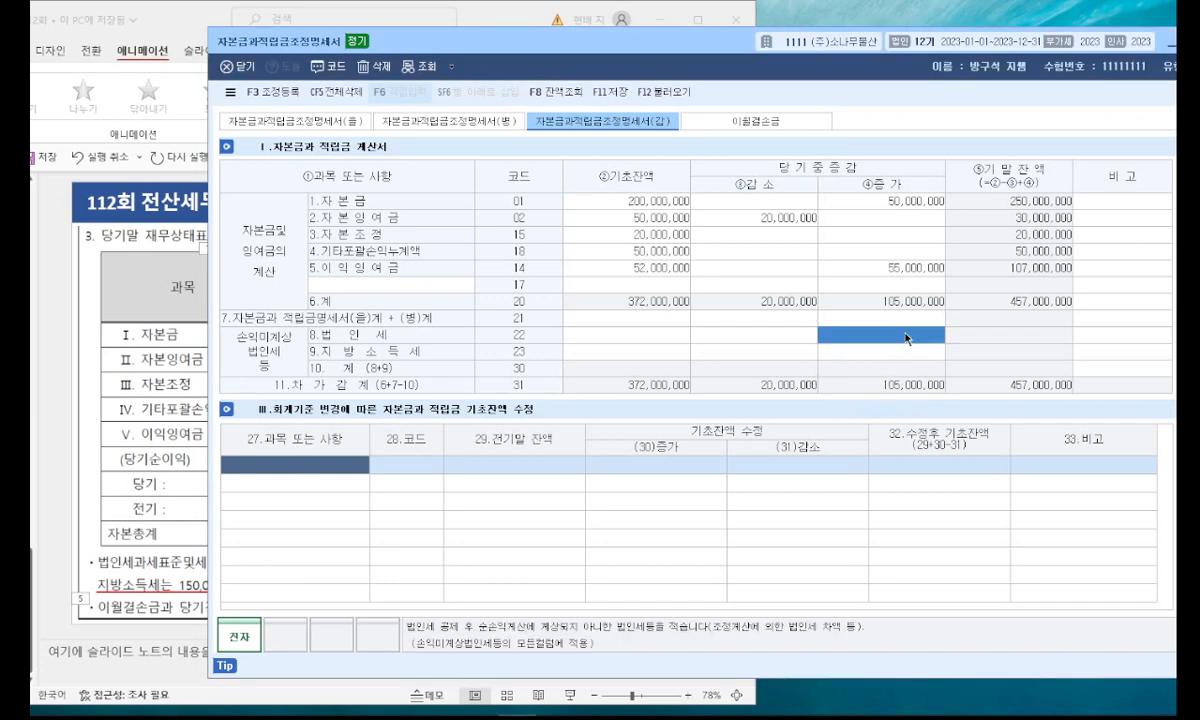
{"action": "left_click", "coordinate": [900, 320]}
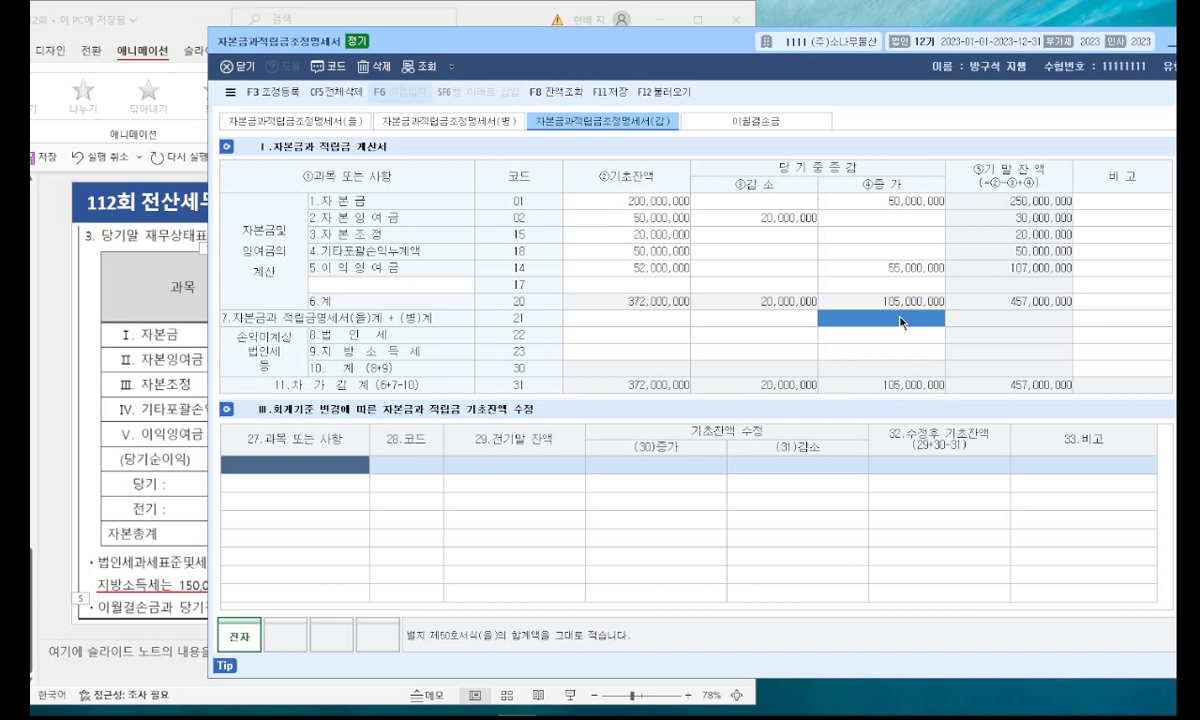
{"action": "type", "text": "1,200"}
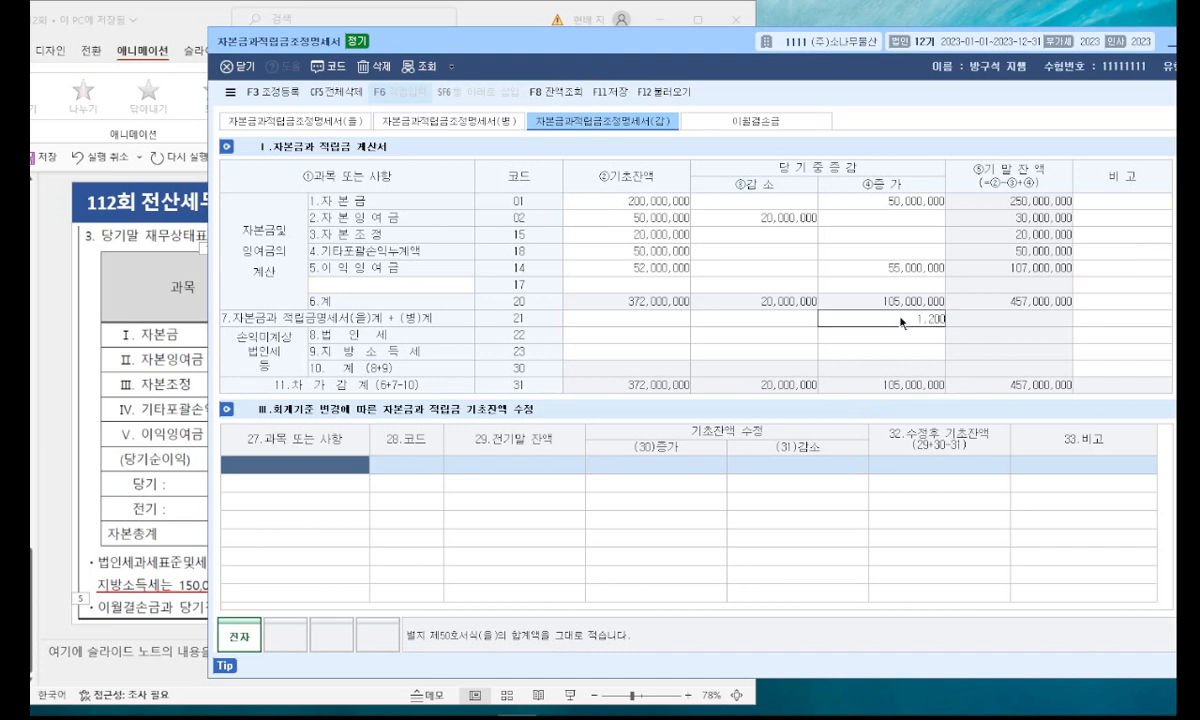
{"action": "key", "text": "Escape"}
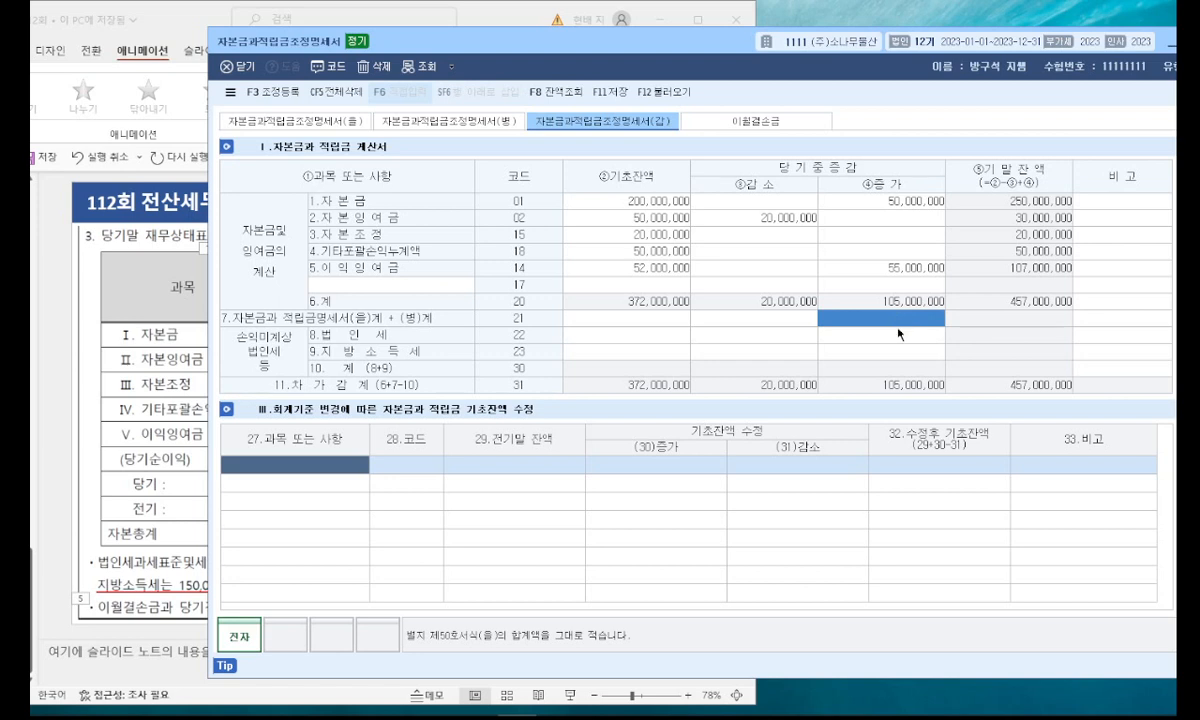
{"action": "left_click", "coordinate": [897, 336]}
{"action": "type", "text": "1200000"}
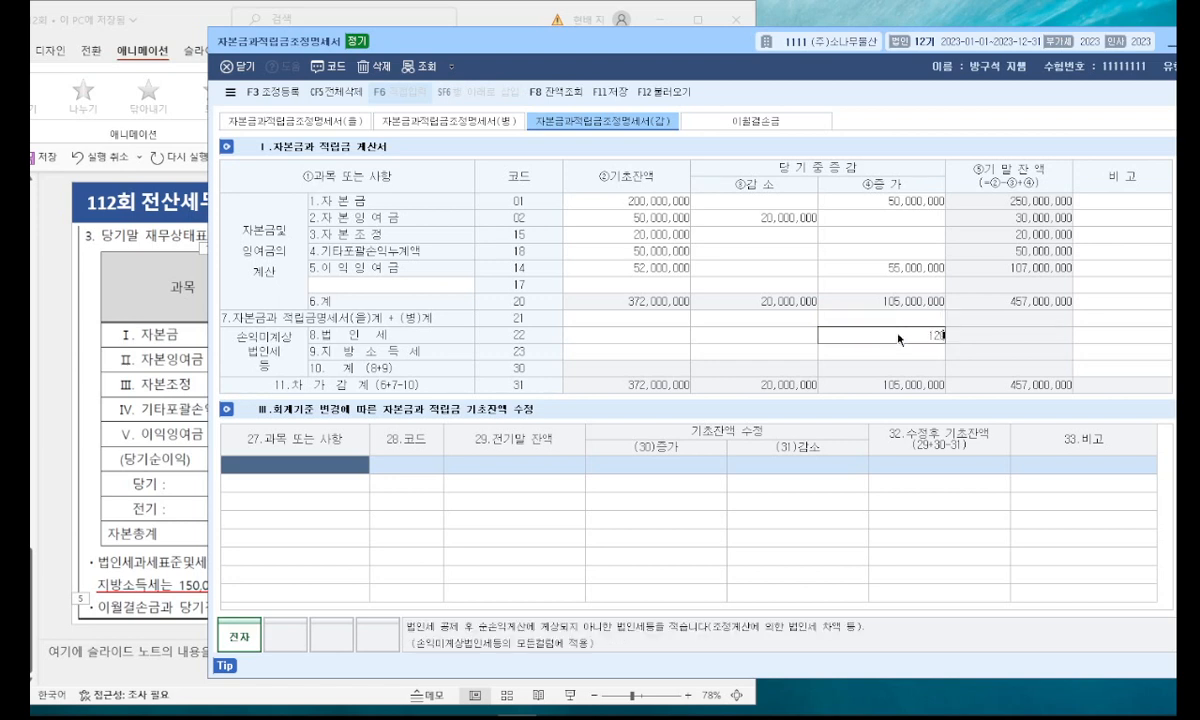
{"action": "key", "text": "Return"}
Enter 150,000 as the unbooked 지방소득세 increase
{"action": "left_click", "coordinate": [897, 338]}
{"action": "key", "text": "Down"}
{"action": "type", "text": "150000"}
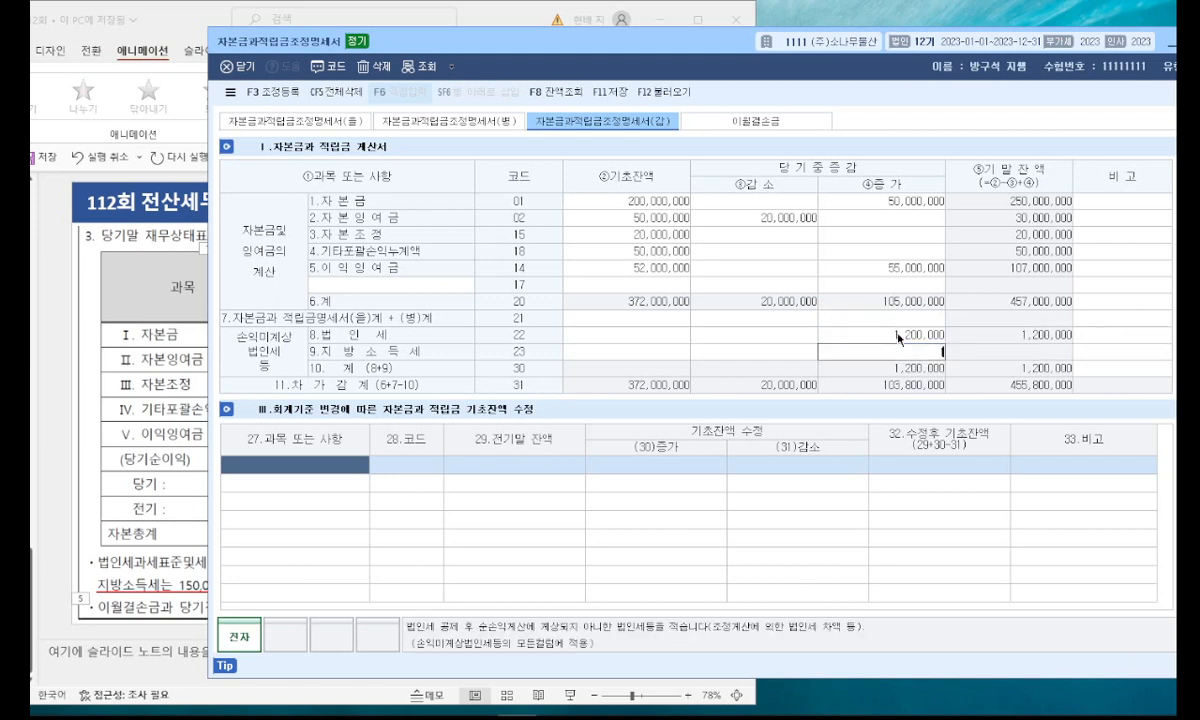
{"action": "key", "text": "Return"}
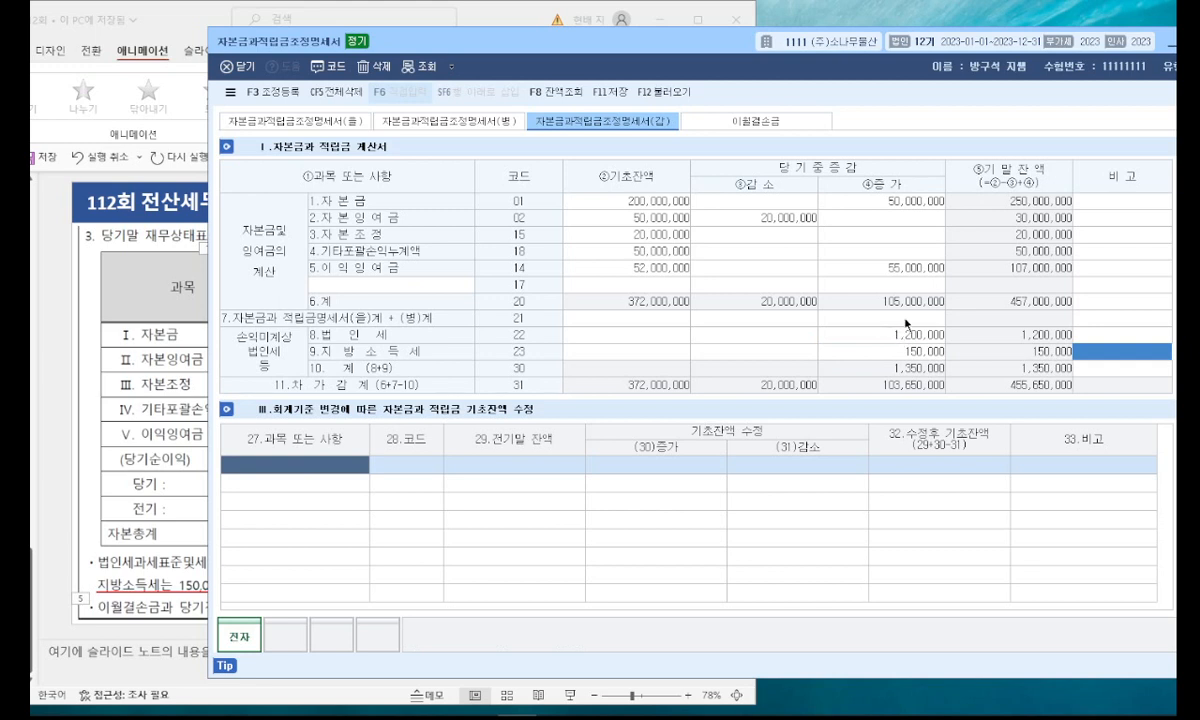
{"action": "left_click", "coordinate": [905, 319]}
{"action": "left_click", "coordinate": [675, 93]}
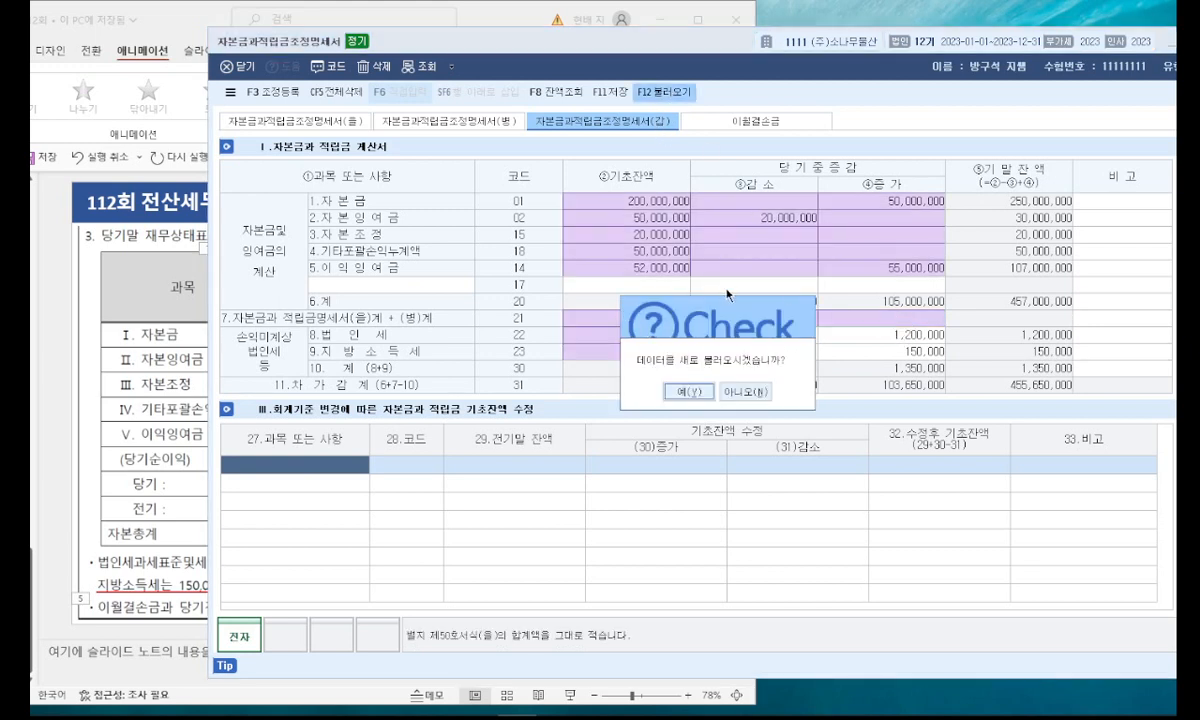
Decline reloading, and read the (을) totals of 17,200,000 opening and 10,200,000 decrease
{"action": "left_click", "coordinate": [748, 391]}
{"action": "left_click", "coordinate": [677, 320]}
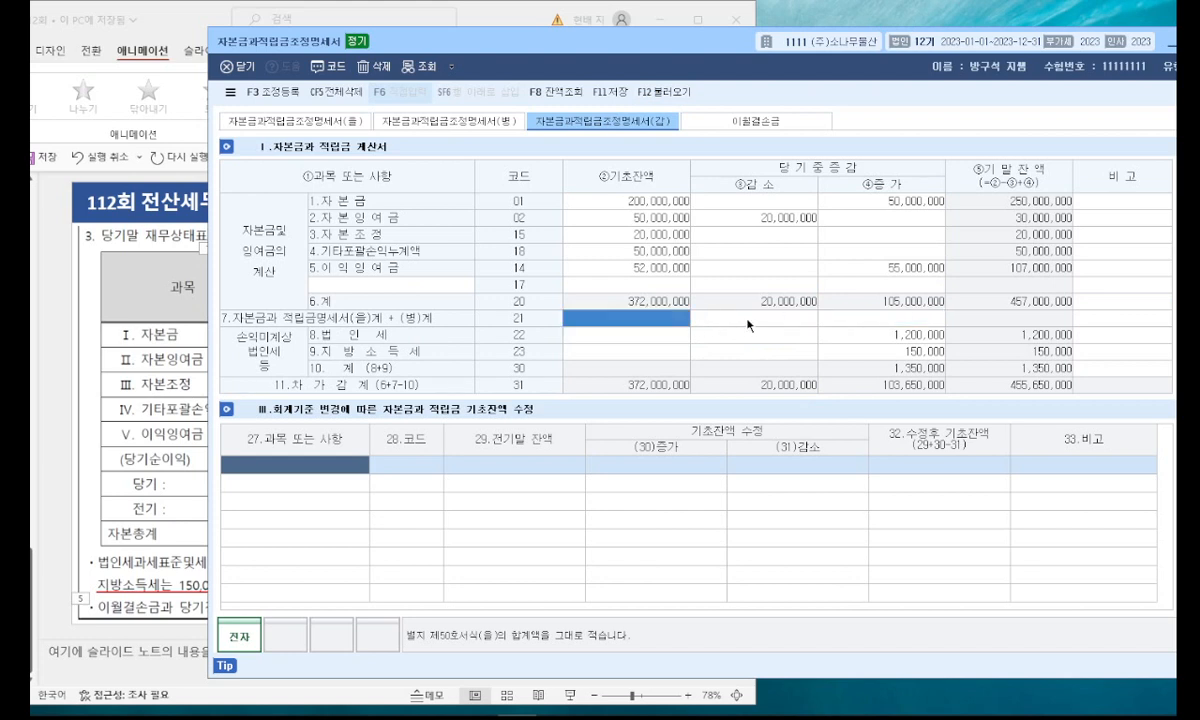
{"action": "left_click", "coordinate": [327, 124]}
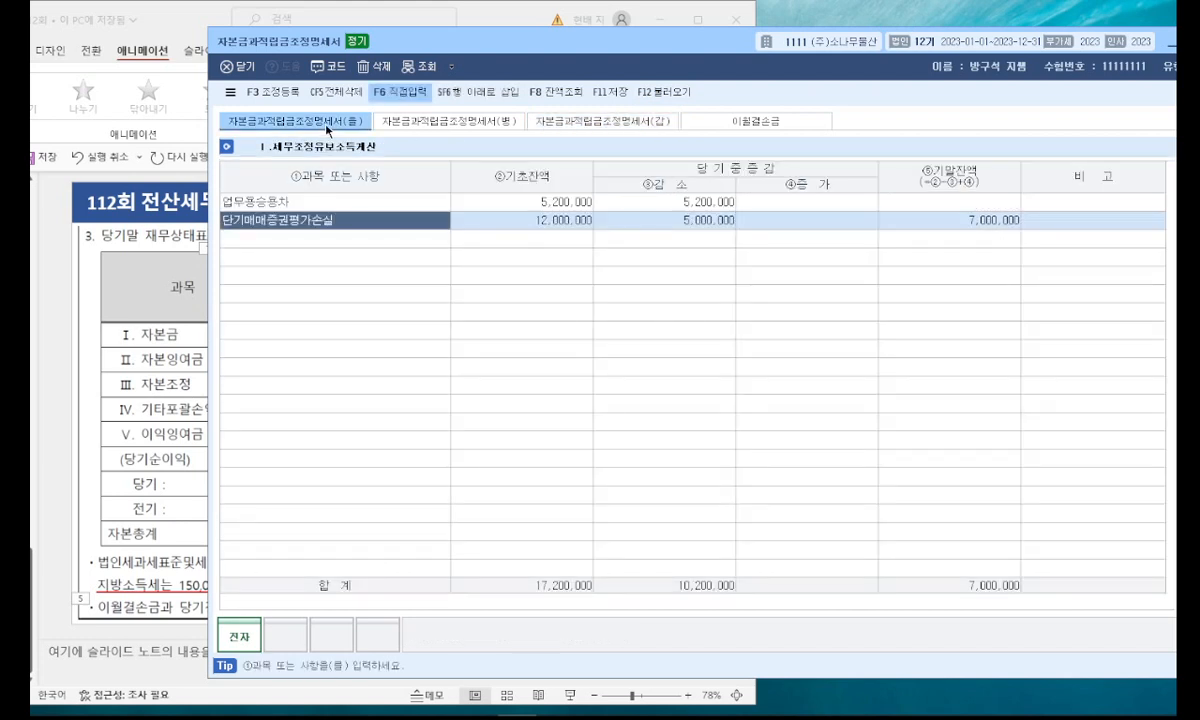
{"action": "mouse_move", "coordinate": [595, 601]}
{"action": "left_mouse_down"}
{"action": "mouse_move", "coordinate": [532, 599]}
{"action": "mouse_move", "coordinate": [572, 562]}
{"action": "mouse_move", "coordinate": [587, 588]}
{"action": "left_mouse_up"}
{"action": "mouse_move", "coordinate": [695, 604]}
{"action": "left_mouse_down"}
{"action": "mouse_move", "coordinate": [748, 567]}
{"action": "mouse_move", "coordinate": [726, 603]}
{"action": "left_mouse_up"}
{"action": "key", "text": "Escape"}
{"action": "left_click", "coordinate": [600, 120]}
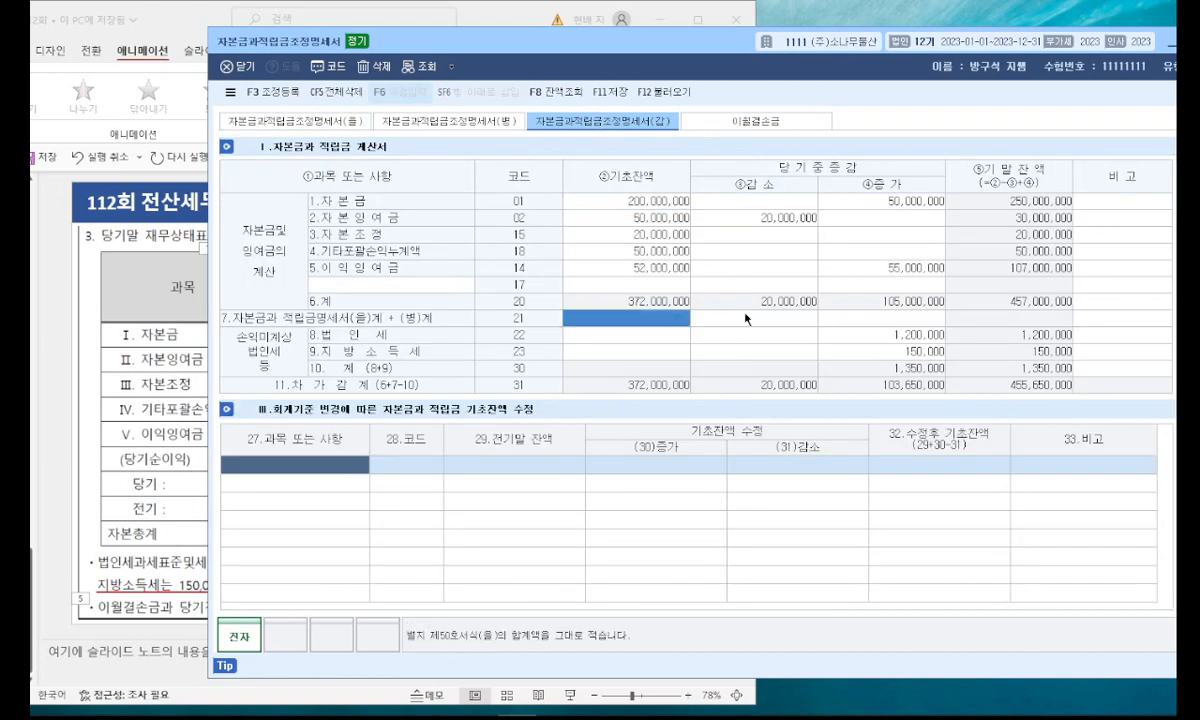
Enter 17,200,000 opening balance and 10,200,000 decrease in row 21 of the (갑) sheet
{"action": "type", "text": "17200000"}
{"action": "key", "text": "Return"}
{"action": "type", "text": "10200000"}
{"action": "key", "text": "Return"}
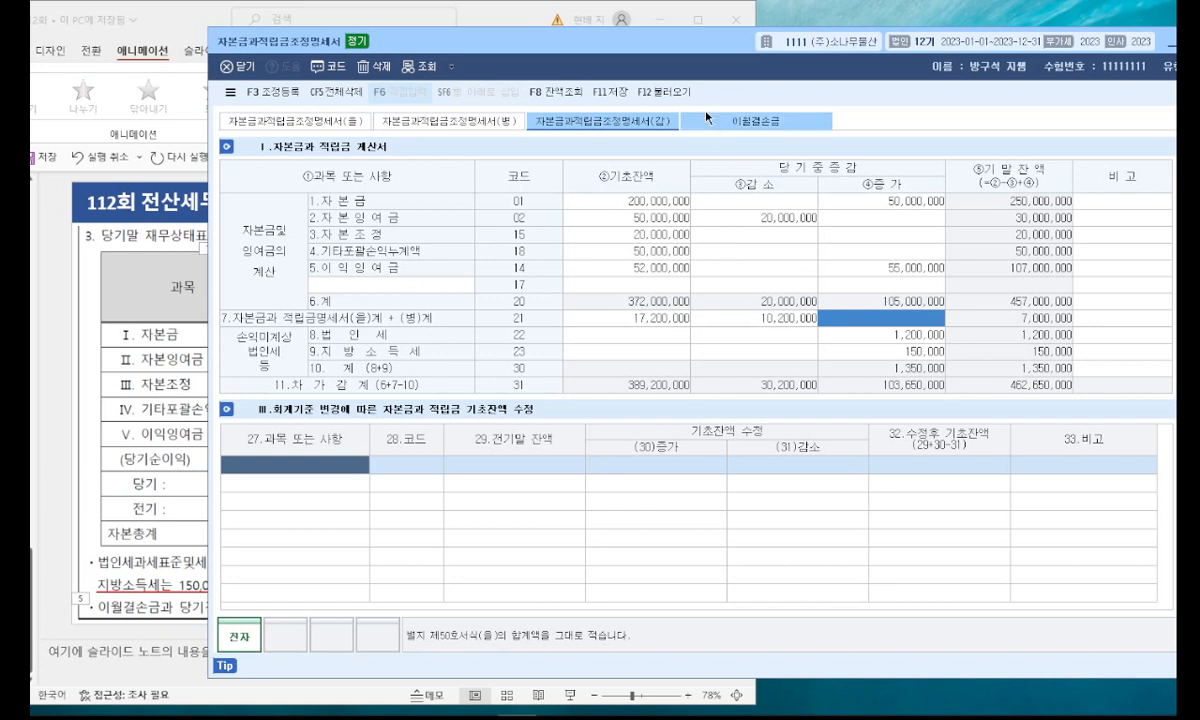
{"action": "mouse_move", "coordinate": [695, 98]}
{"action": "left_mouse_down"}
{"action": "mouse_move", "coordinate": [642, 84]}
{"action": "mouse_move", "coordinate": [682, 82]}
{"action": "left_mouse_up"}
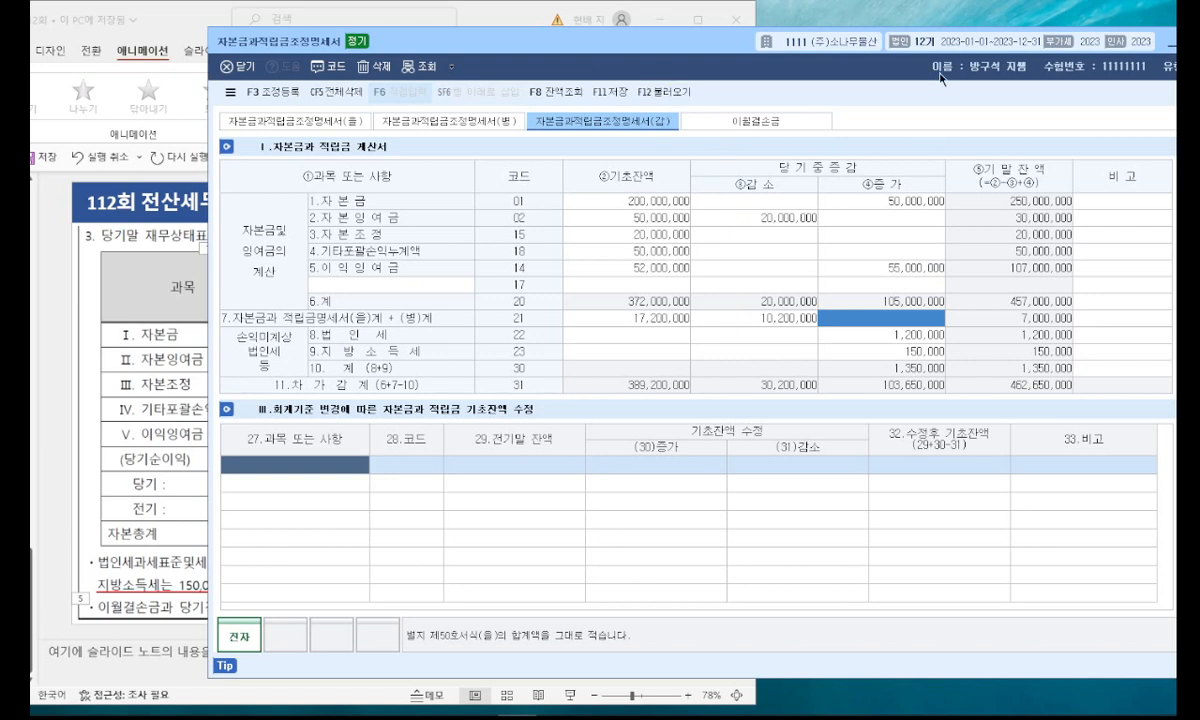
{"action": "mouse_move", "coordinate": [930, 288]}
{"action": "left_mouse_down"}
{"action": "mouse_move", "coordinate": [637, 232]}
{"action": "mouse_move", "coordinate": [940, 272]}
{"action": "left_mouse_up"}
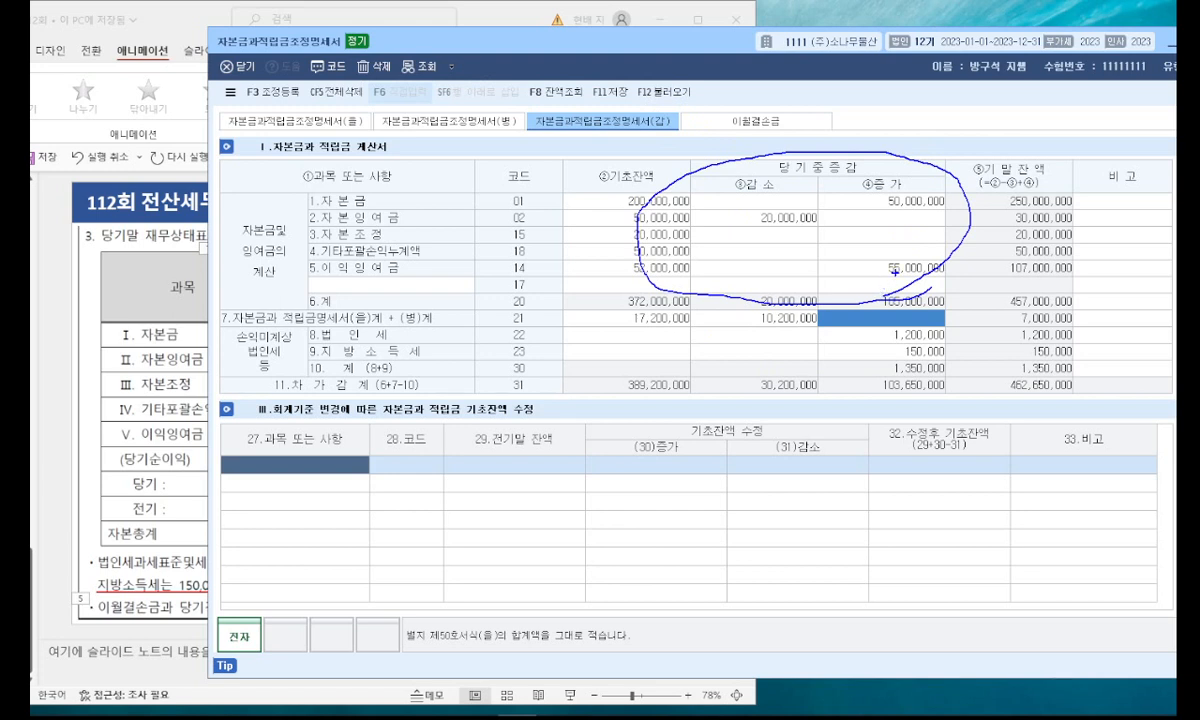
Close the 자본금과적립금조정명세서 form, maximize PowerPoint and resume the slide show
{"action": "key", "text": "Escape"}
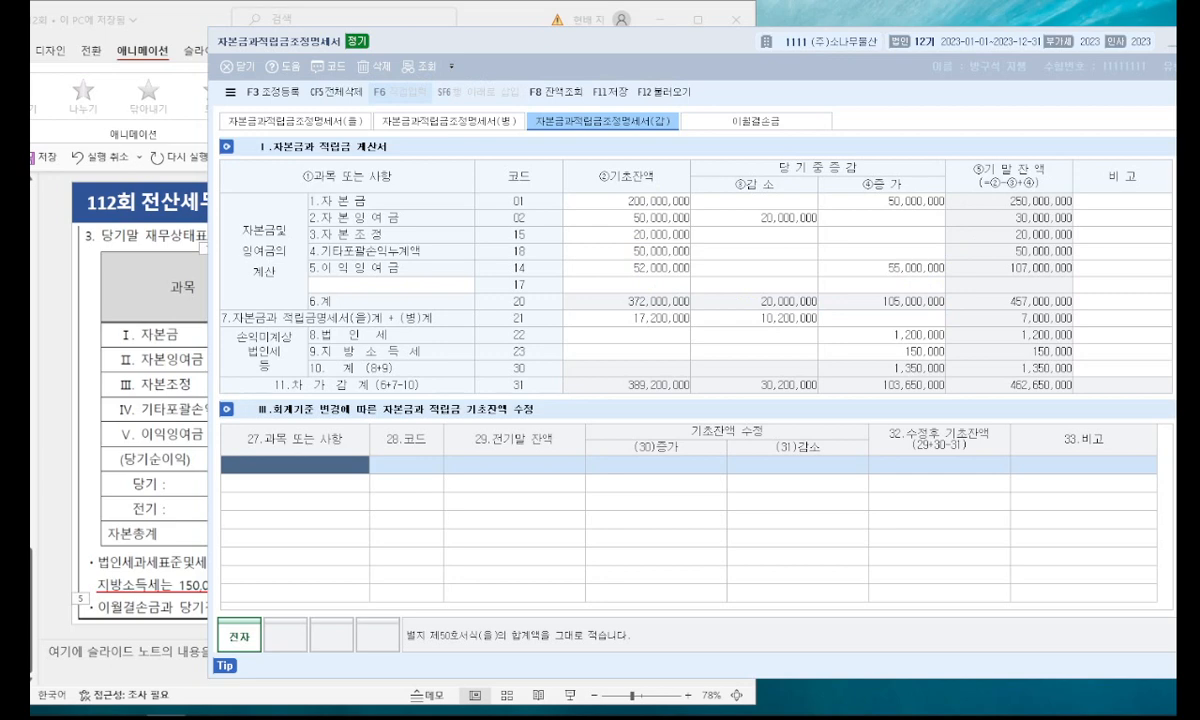
{"action": "left_click", "coordinate": [993, 490]}
{"action": "left_click_drag", "start_coordinate": [738, 50], "coordinate": [640, 50]}
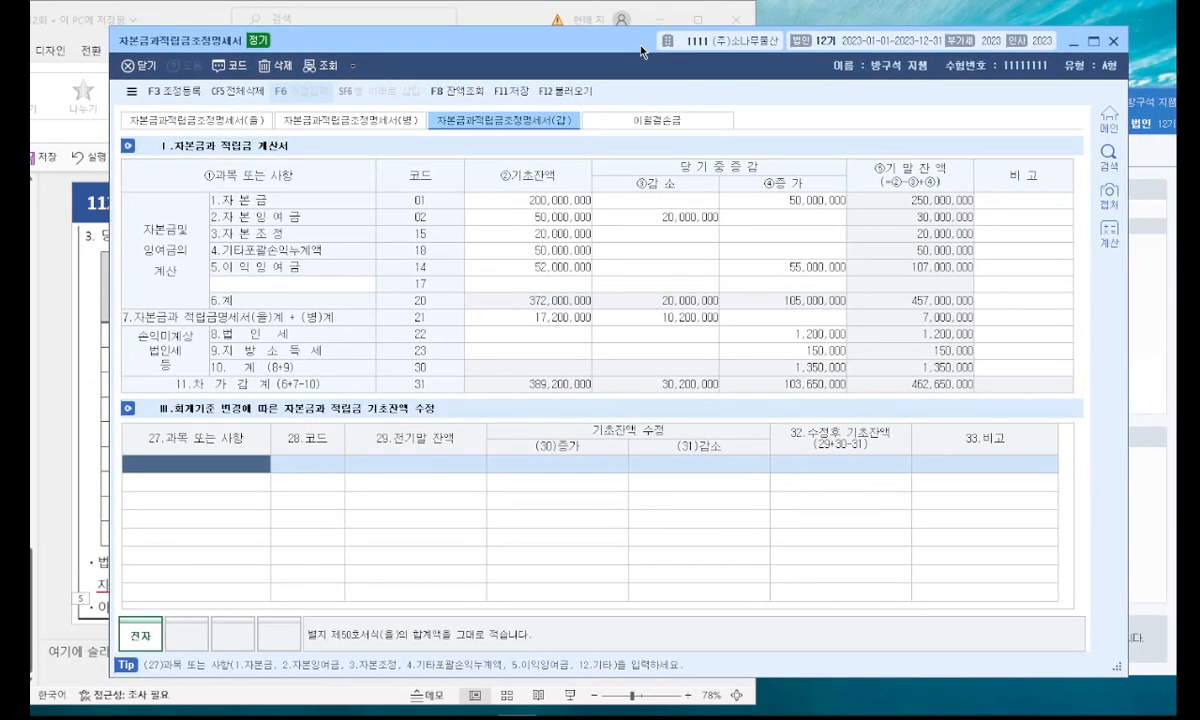
{"action": "left_click", "coordinate": [1111, 41]}
{"action": "left_click", "coordinate": [574, 408]}
{"action": "left_click", "coordinate": [698, 19]}
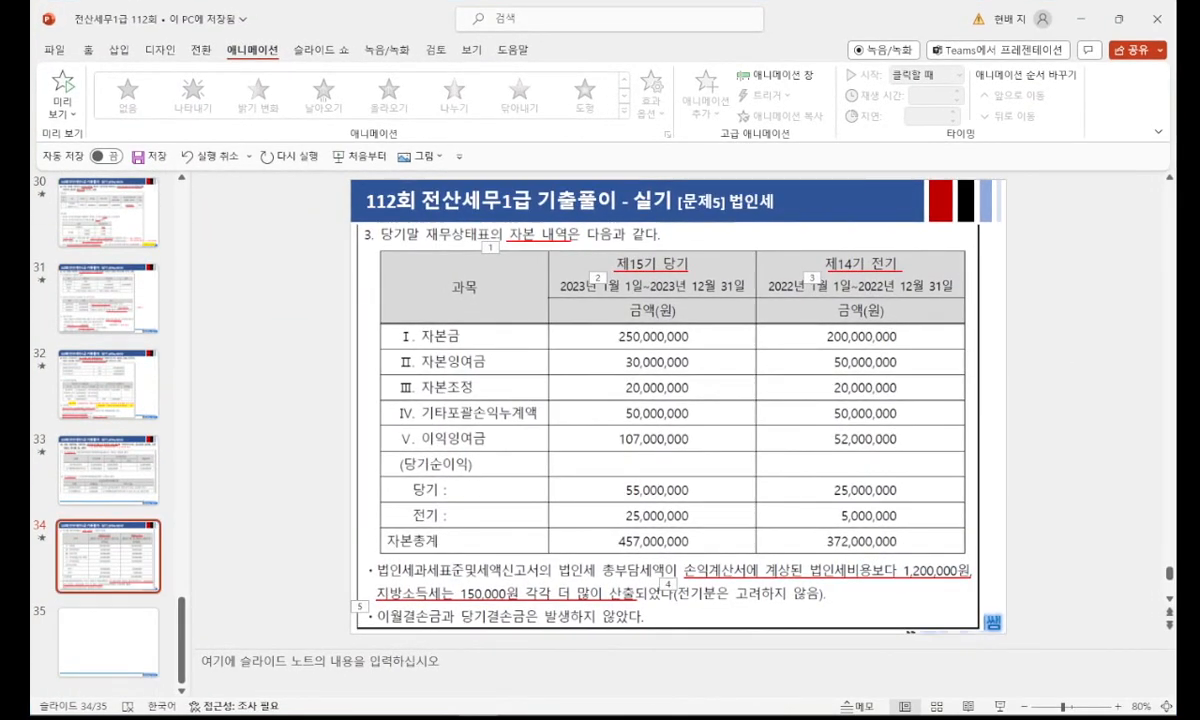
{"action": "key", "text": "shift+F5"}
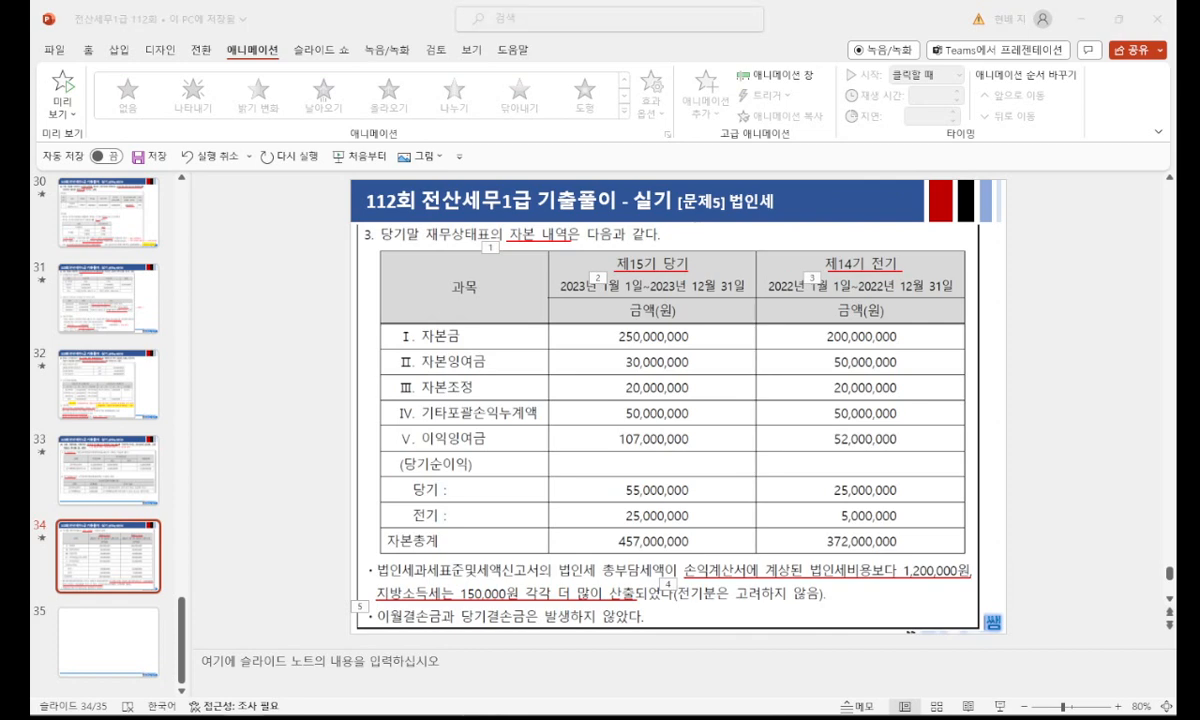